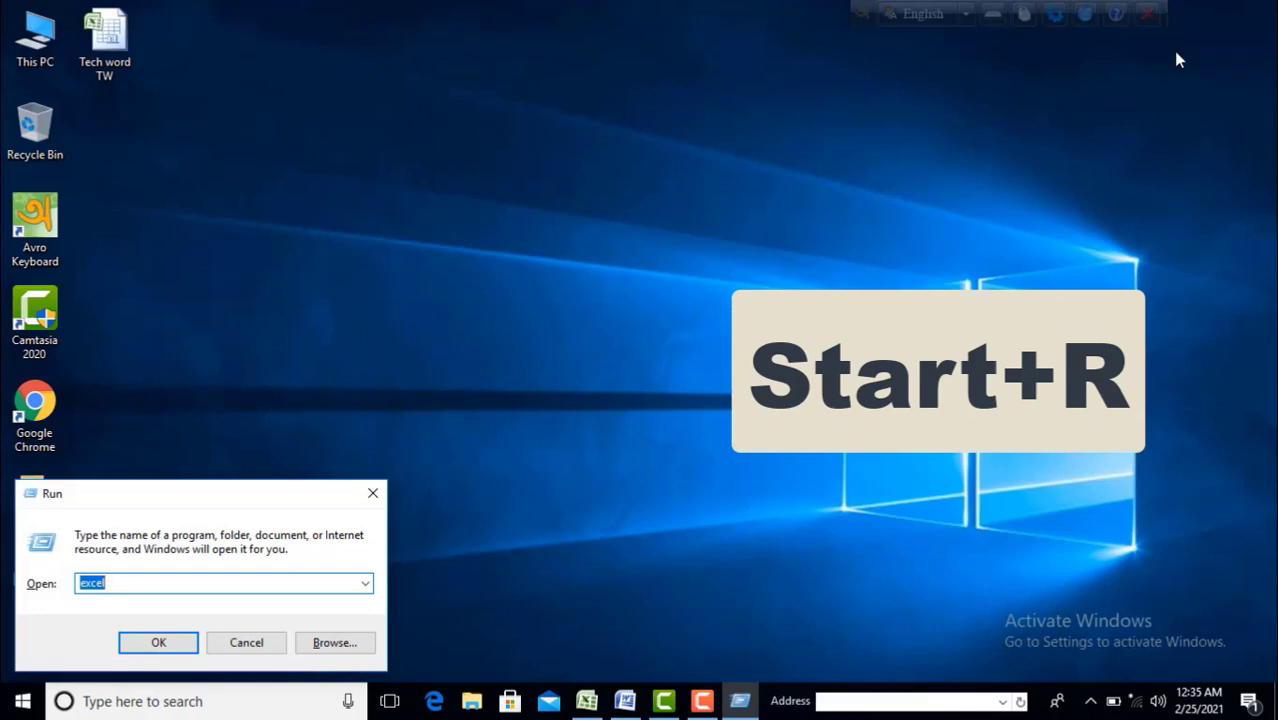
- Launch Excel by running 'excel' from the Run box
{"action": "key", "text": "Return"}
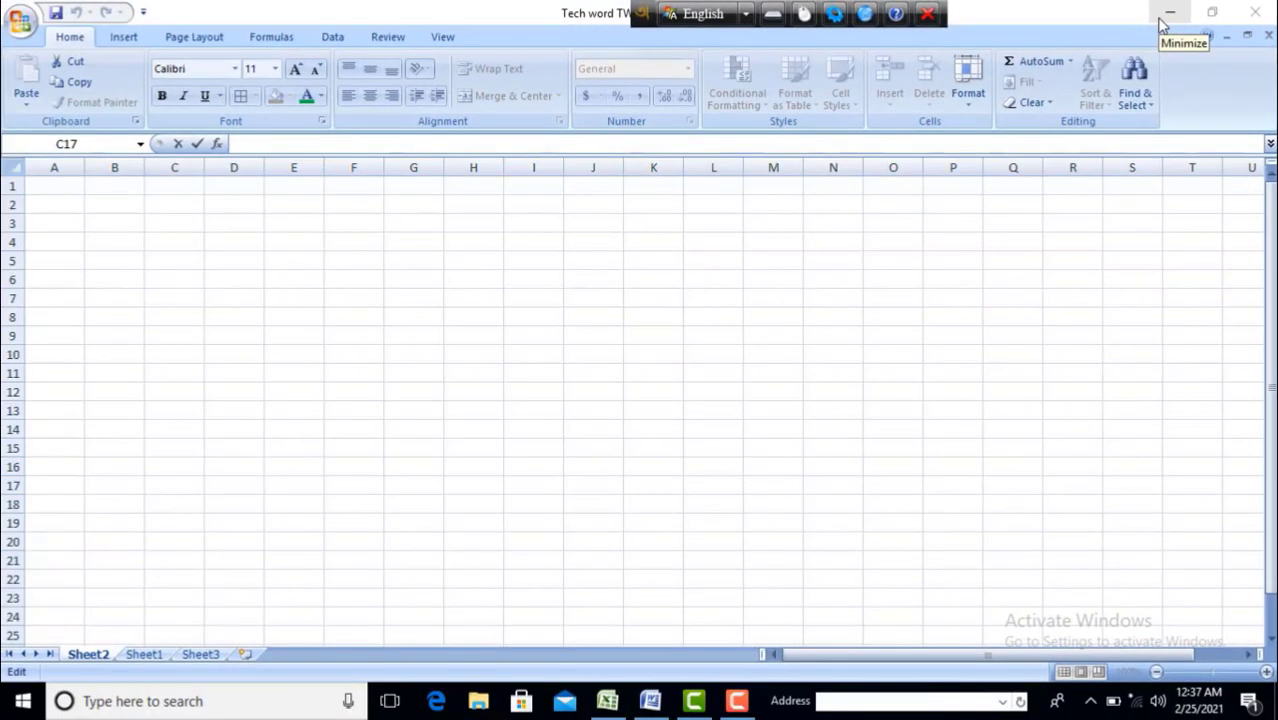
{"action": "left_click", "coordinate": [1166, 14]}
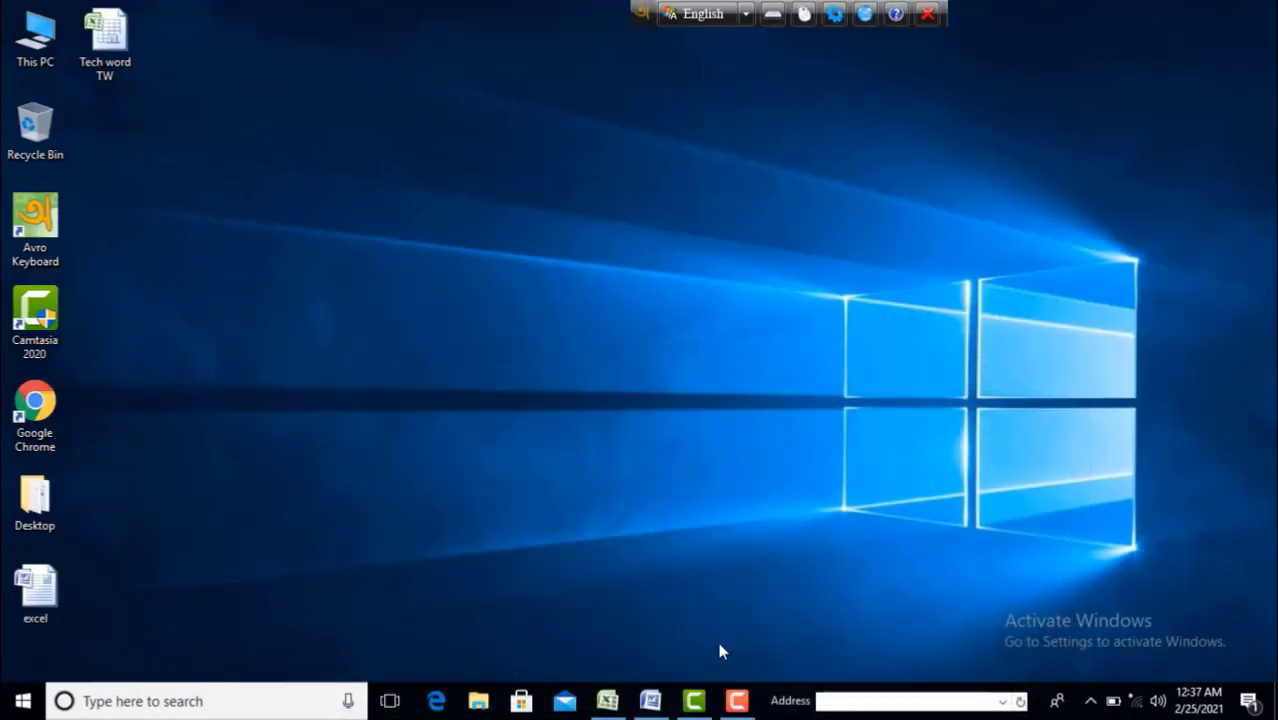
{"action": "left_click", "coordinate": [694, 700]}
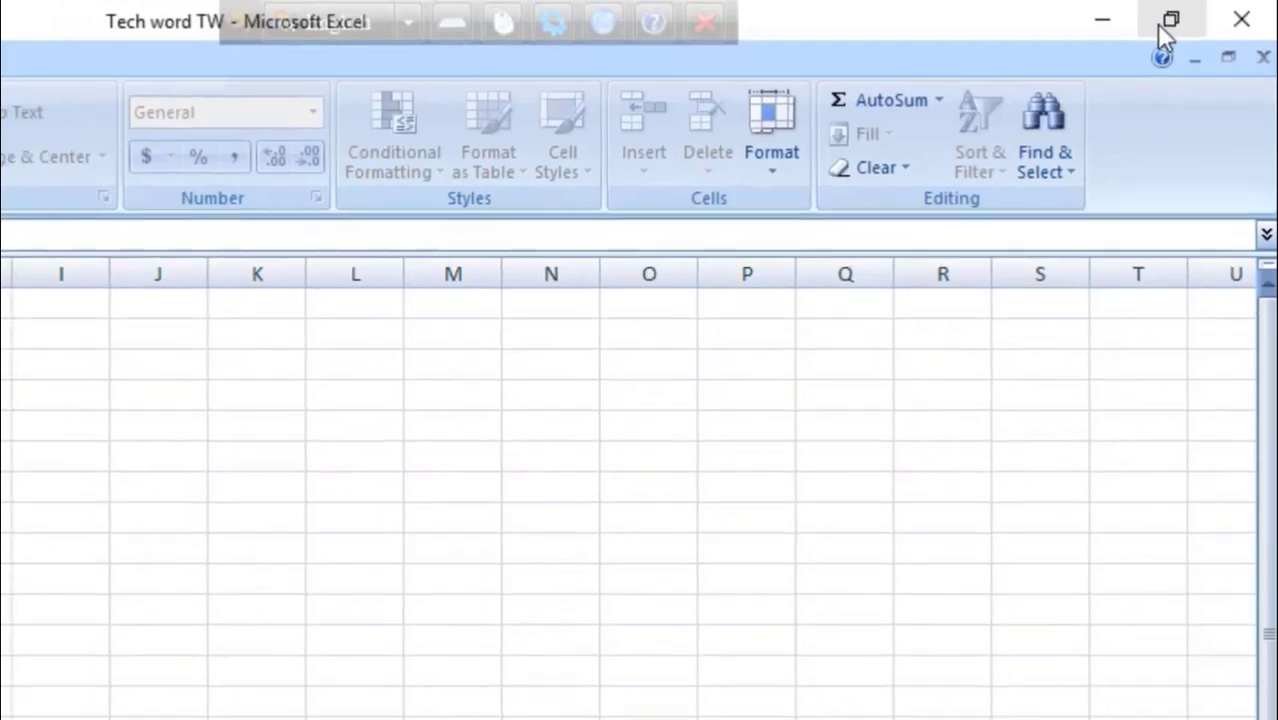
{"action": "left_click", "coordinate": [1164, 24]}
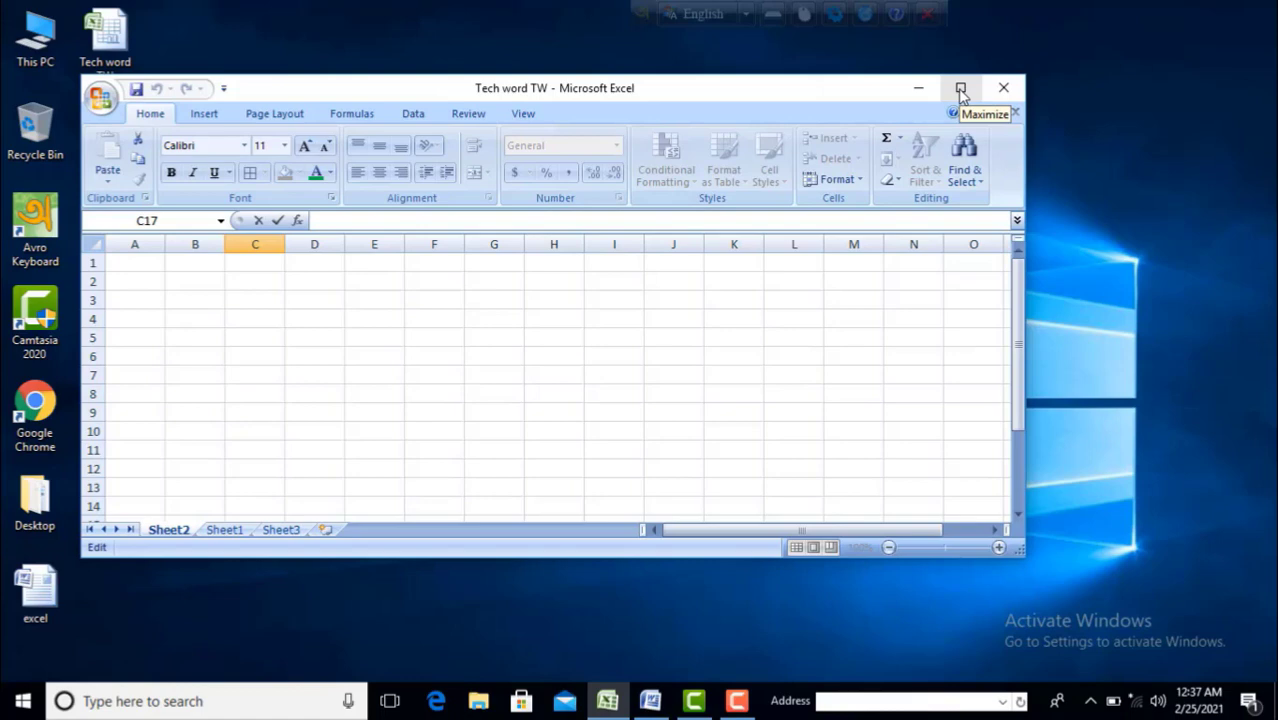
{"action": "left_click", "coordinate": [960, 90]}
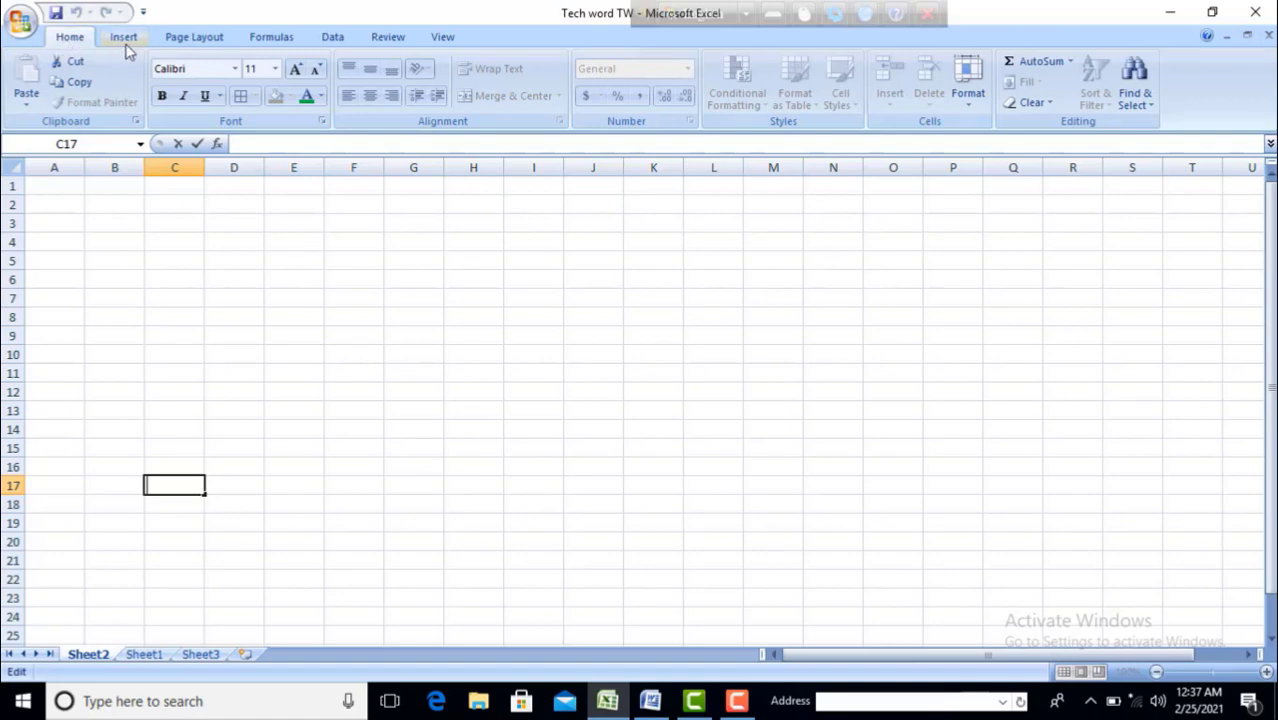
{"action": "left_click", "coordinate": [125, 40]}
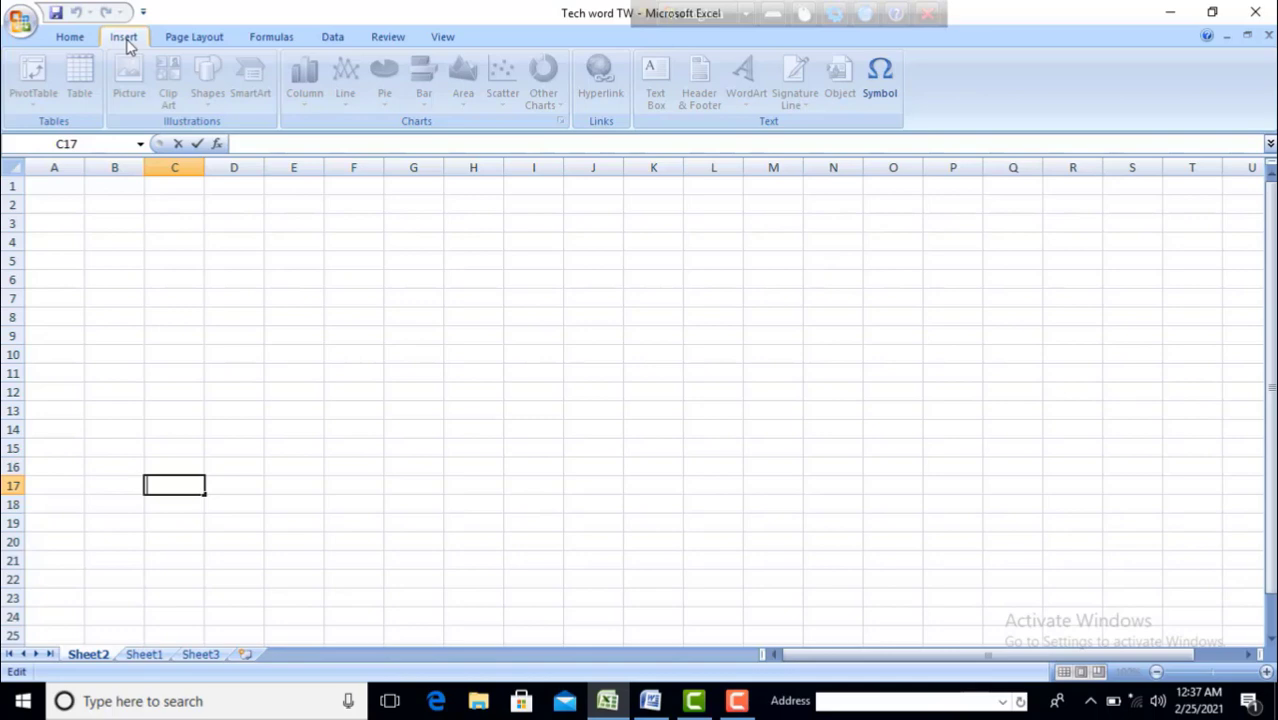
{"action": "scroll", "coordinate": [195, 57], "scroll_direction": "up", "scroll_amount": 1}
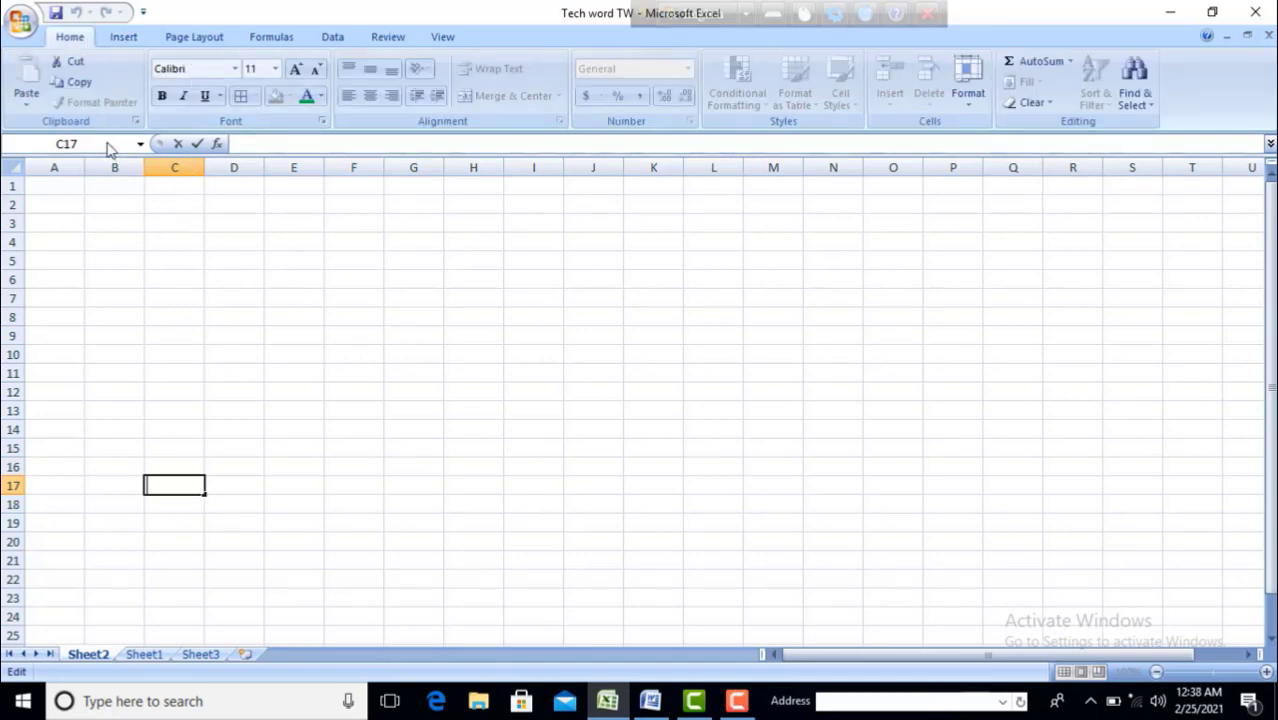
{"action": "left_click", "coordinate": [297, 143]}
{"action": "left_click", "coordinate": [511, 379]}
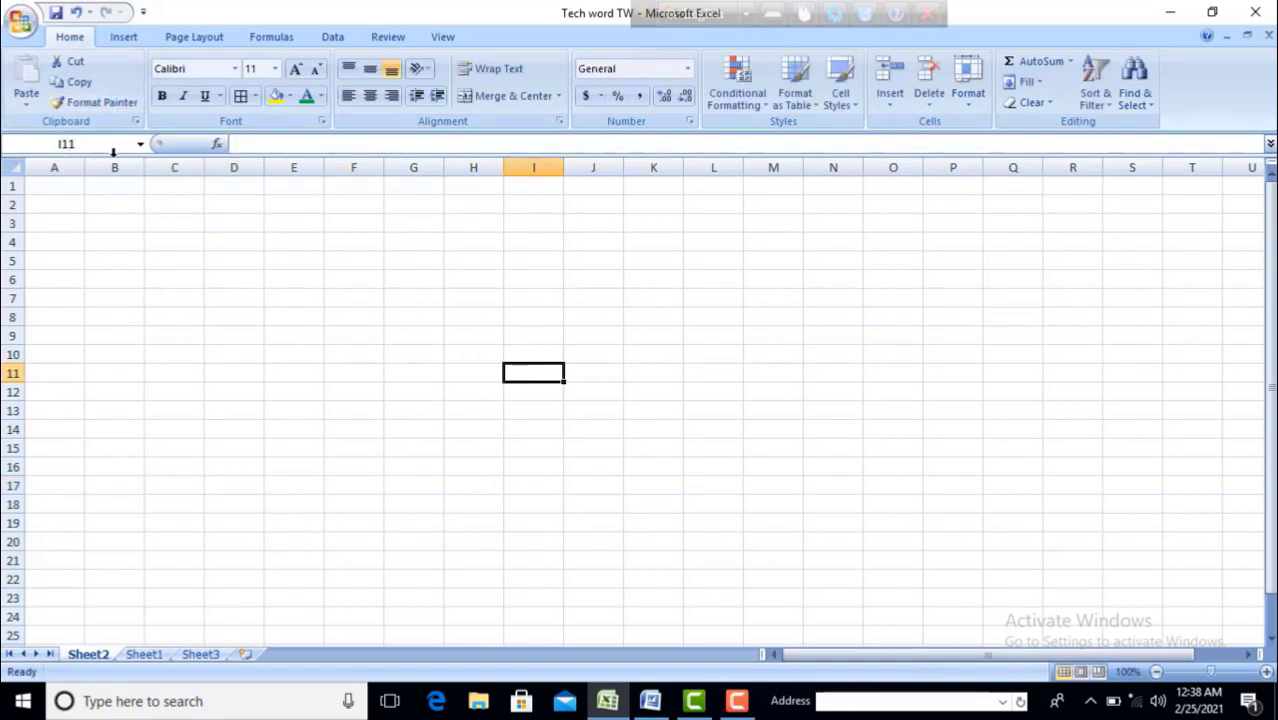
{"action": "left_click", "coordinate": [266, 148]}
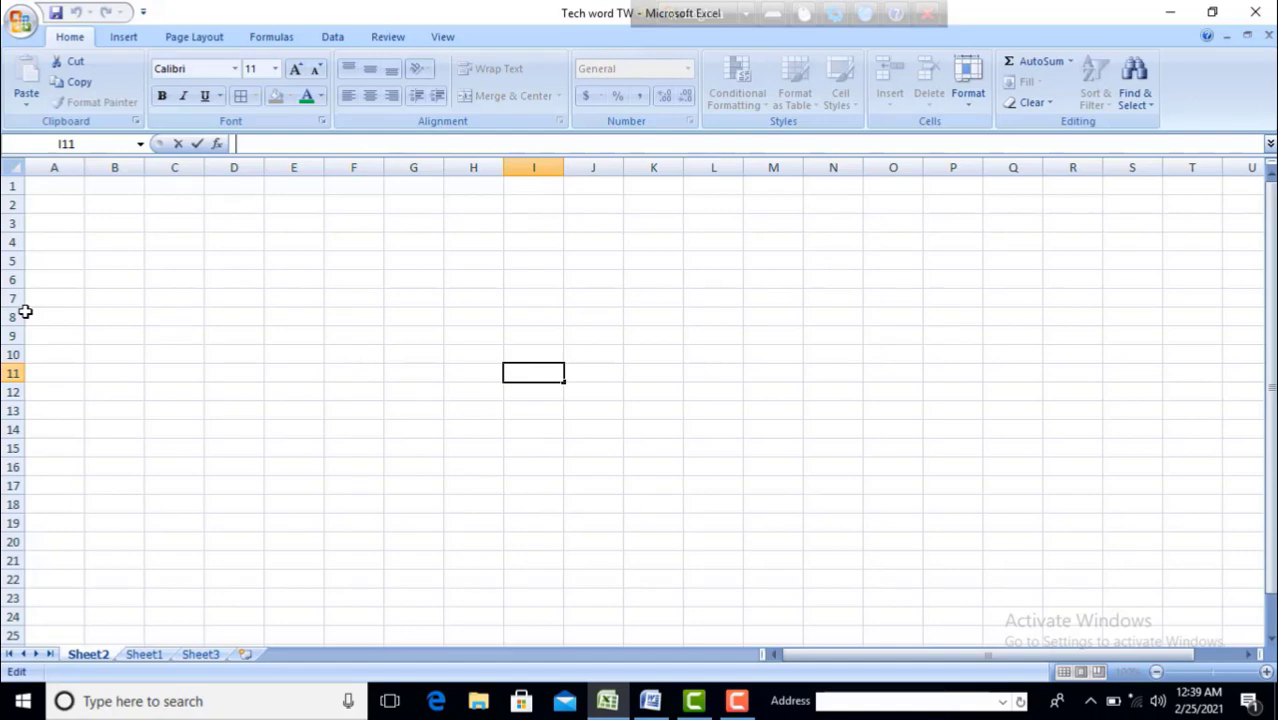
{"action": "left_click", "coordinate": [64, 186]}
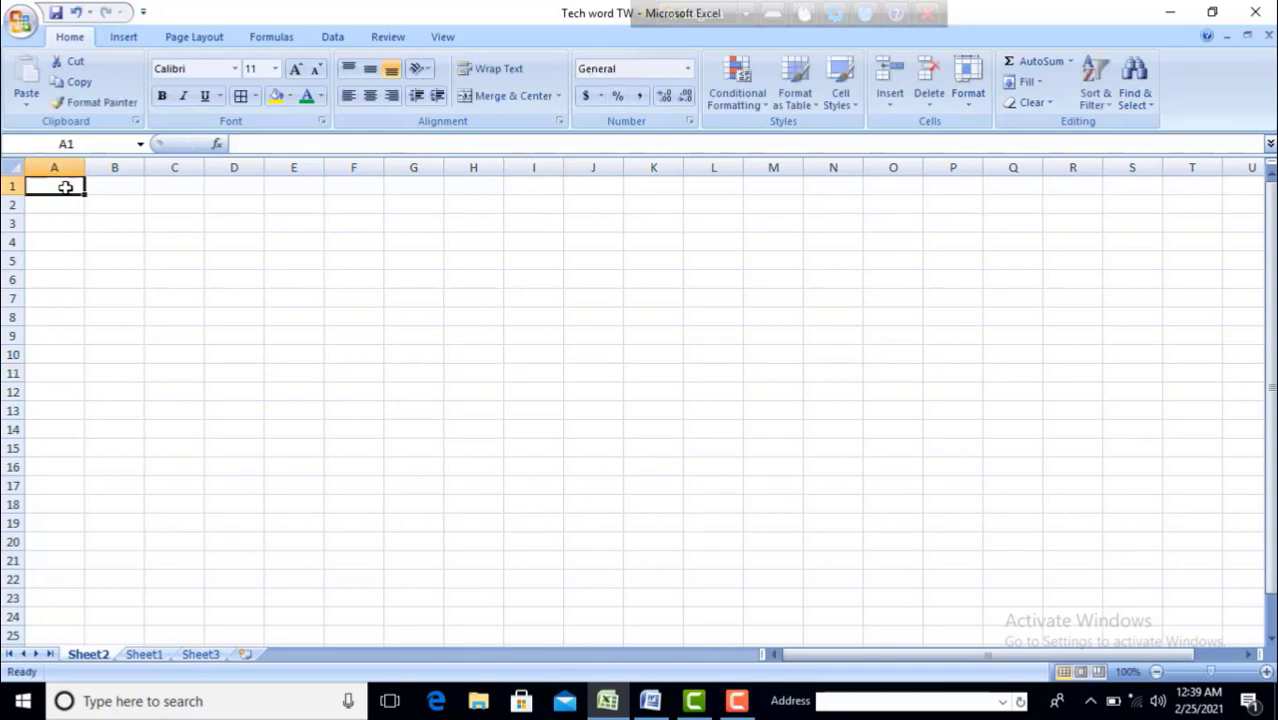
{"action": "left_click", "coordinate": [375, 300]}
{"action": "left_click", "coordinate": [541, 323]}
{"action": "left_click", "coordinate": [700, 389]}
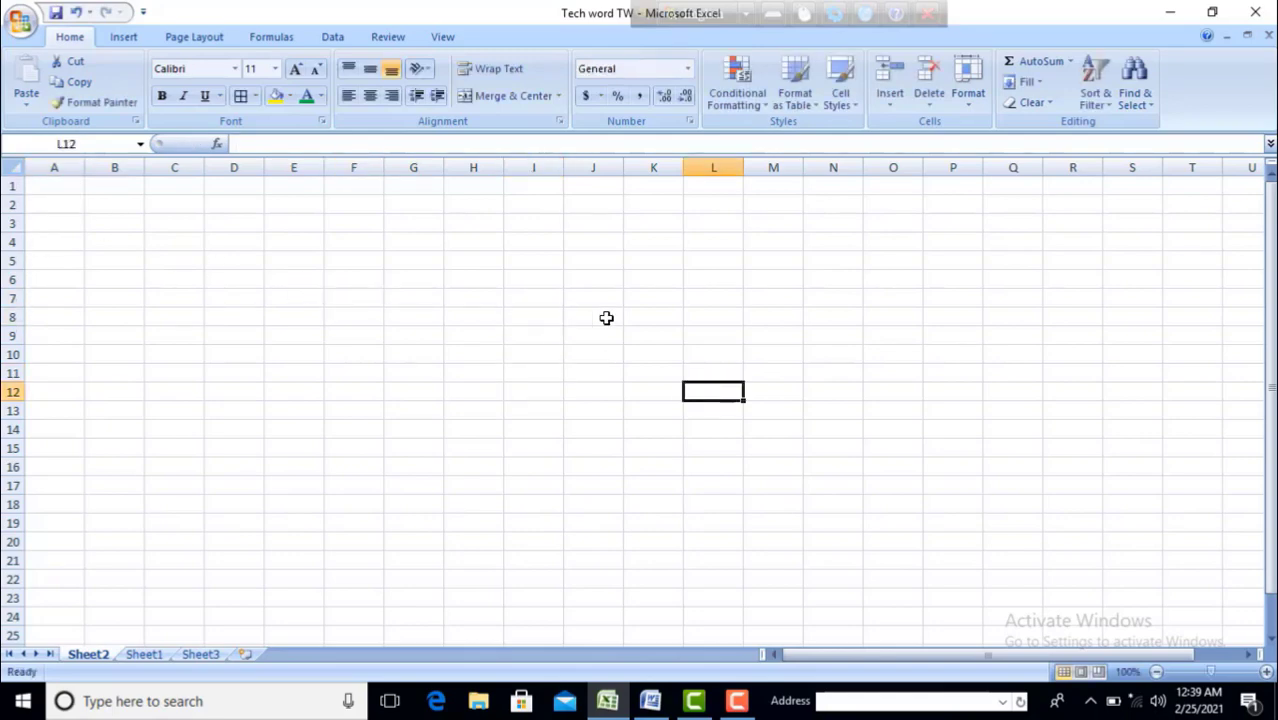
{"action": "left_click", "coordinate": [281, 353]}
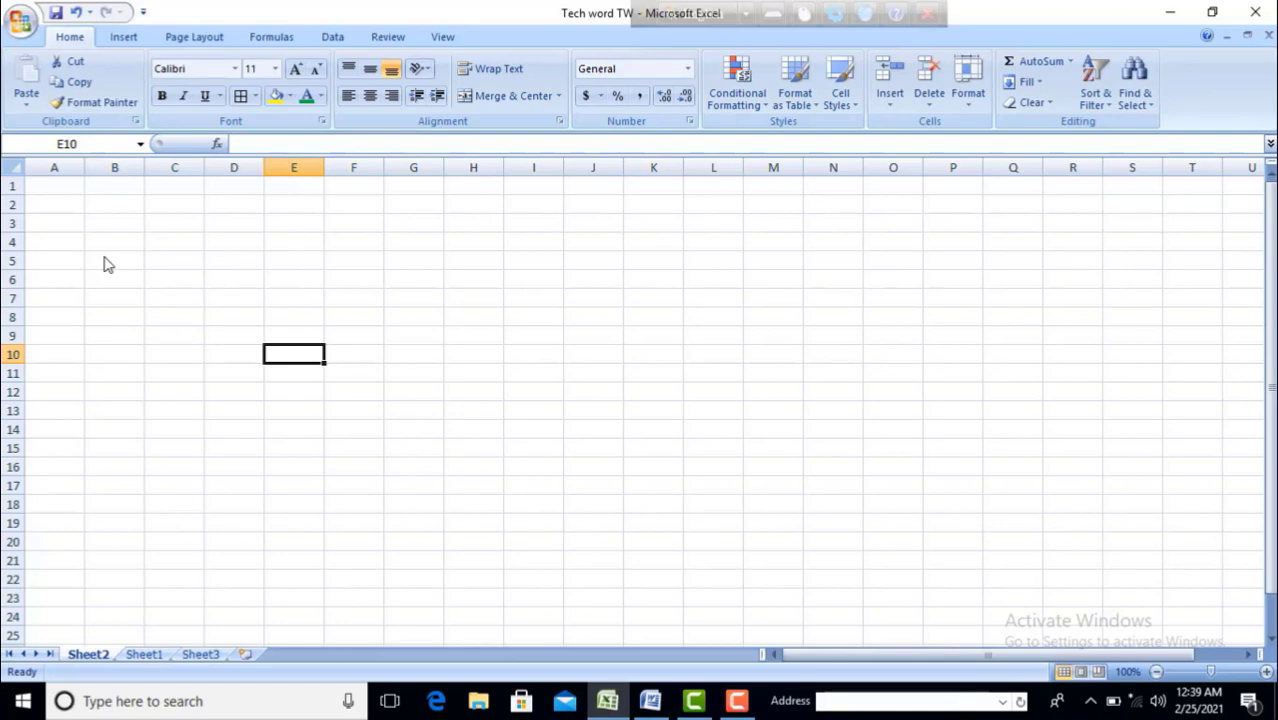
{"action": "mouse_move", "coordinate": [1270, 310]}
{"action": "left_mouse_down"}
{"action": "mouse_move", "coordinate": [1273, 357]}
{"action": "mouse_move", "coordinate": [1270, 258]}
{"action": "left_mouse_up"}
{"action": "left_click_drag", "start_coordinate": [929, 658], "coordinate": [815, 668]}
{"action": "mouse_move", "coordinate": [52, 184]}
{"action": "left_mouse_down"}
{"action": "mouse_move", "coordinate": [835, 237]}
{"action": "mouse_move", "coordinate": [1236, 632]}
{"action": "left_mouse_up"}
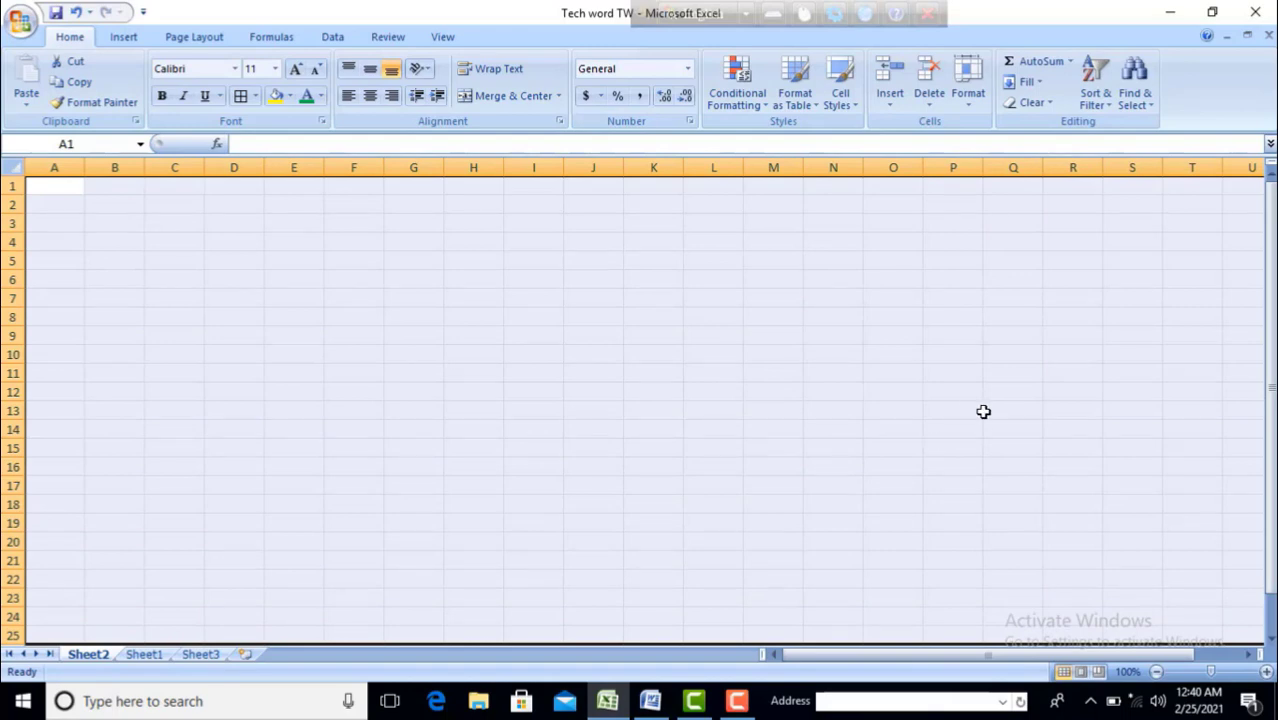
{"action": "left_click", "coordinate": [71, 186]}
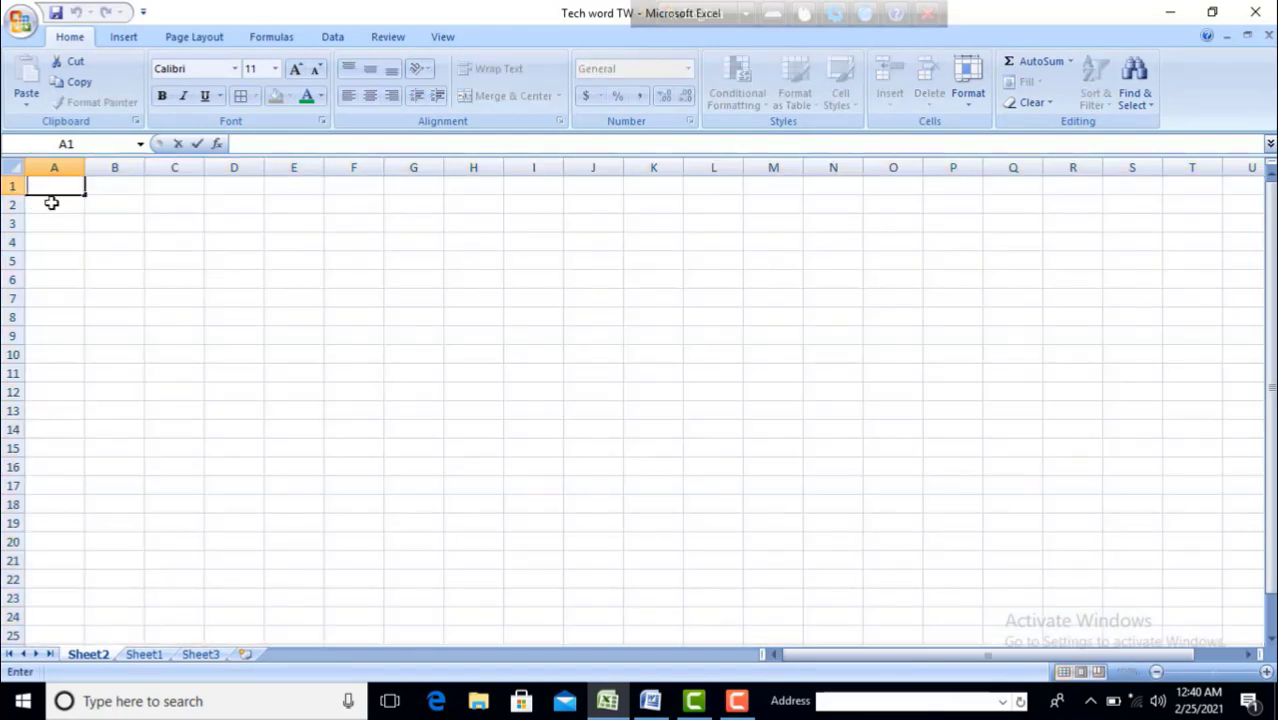
{"action": "left_click", "coordinate": [51, 200]}
{"action": "left_click_drag", "start_coordinate": [57, 186], "coordinate": [647, 593]}
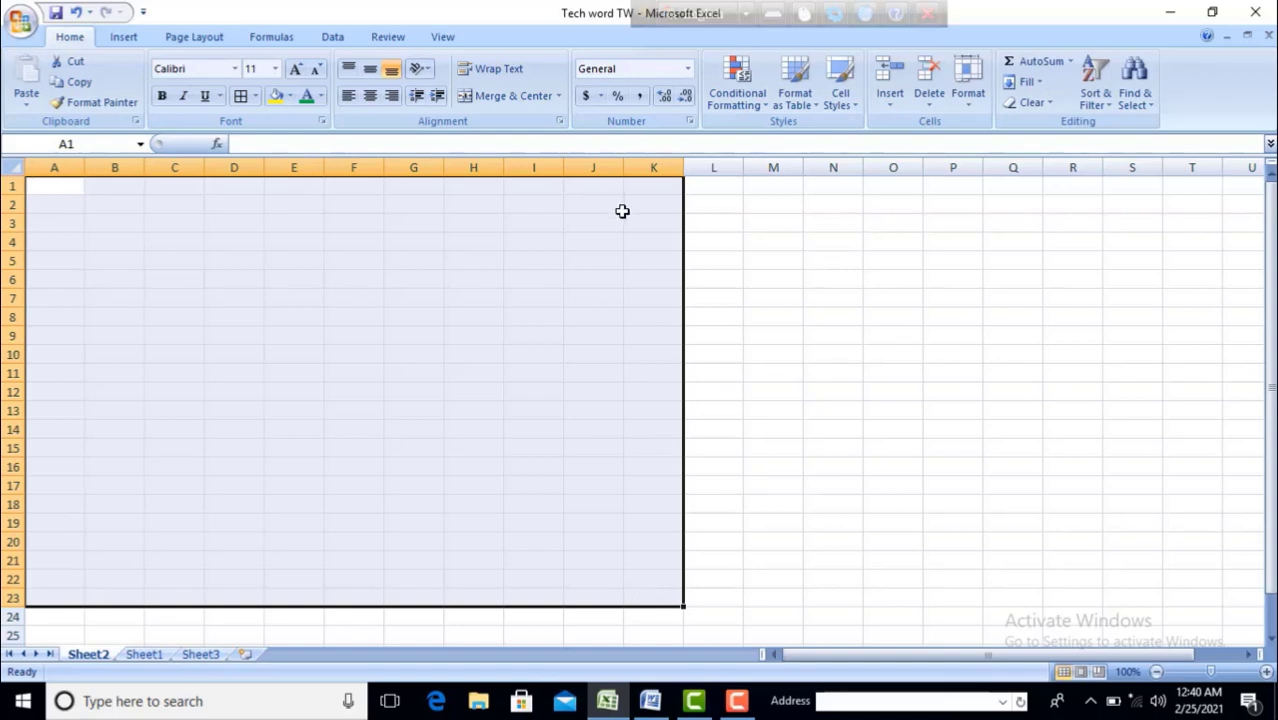
{"action": "left_click", "coordinate": [65, 191]}
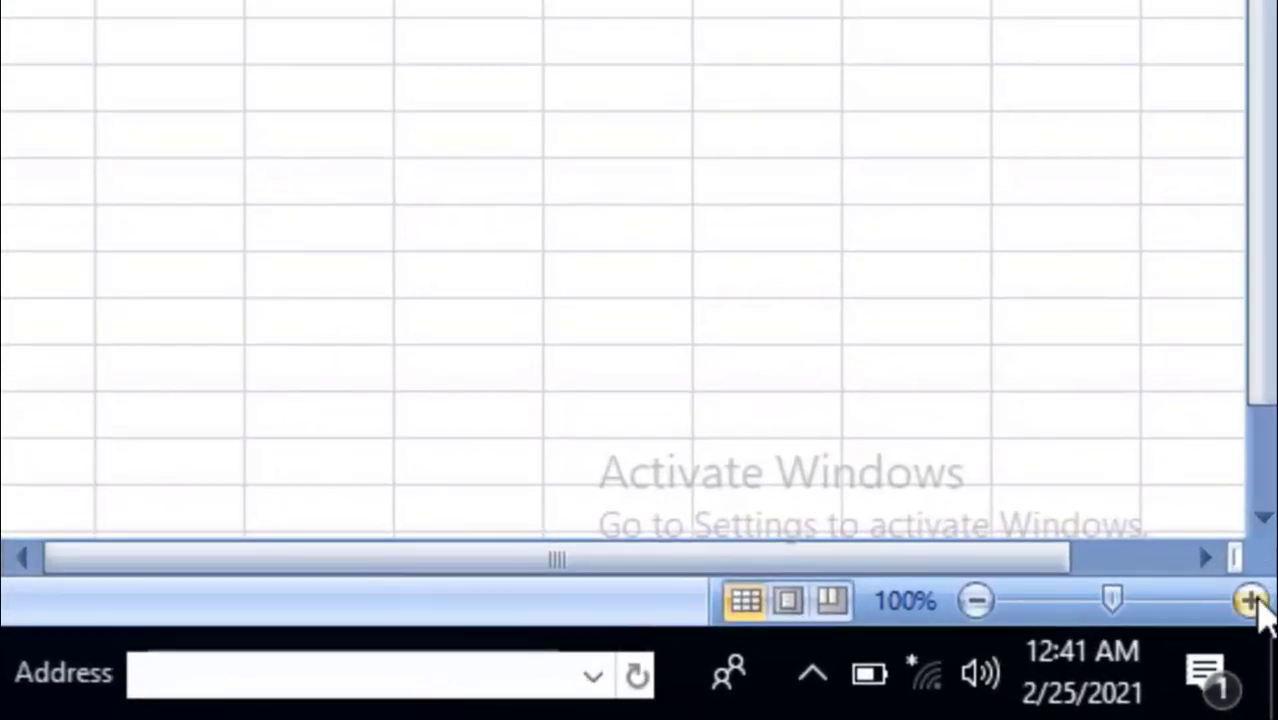
- Zoom the sheet in by 30%, then back out to 100%
{"action": "left_click", "coordinate": [1250, 600]}
{"action": "left_click", "coordinate": [1250, 600]}
{"action": "left_click", "coordinate": [1250, 600]}
{"action": "left_click", "coordinate": [1250, 600]}
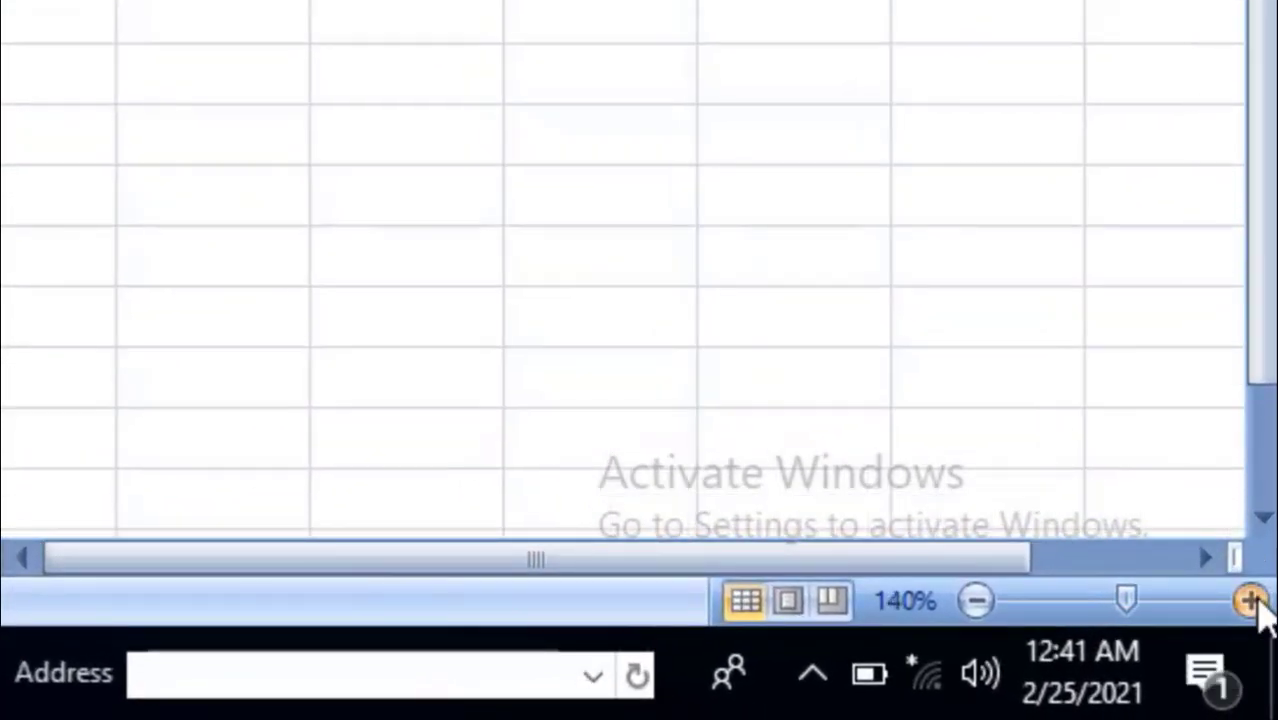
{"action": "left_click", "coordinate": [1250, 600]}
{"action": "left_click", "coordinate": [1250, 600]}
{"action": "left_click", "coordinate": [976, 601]}
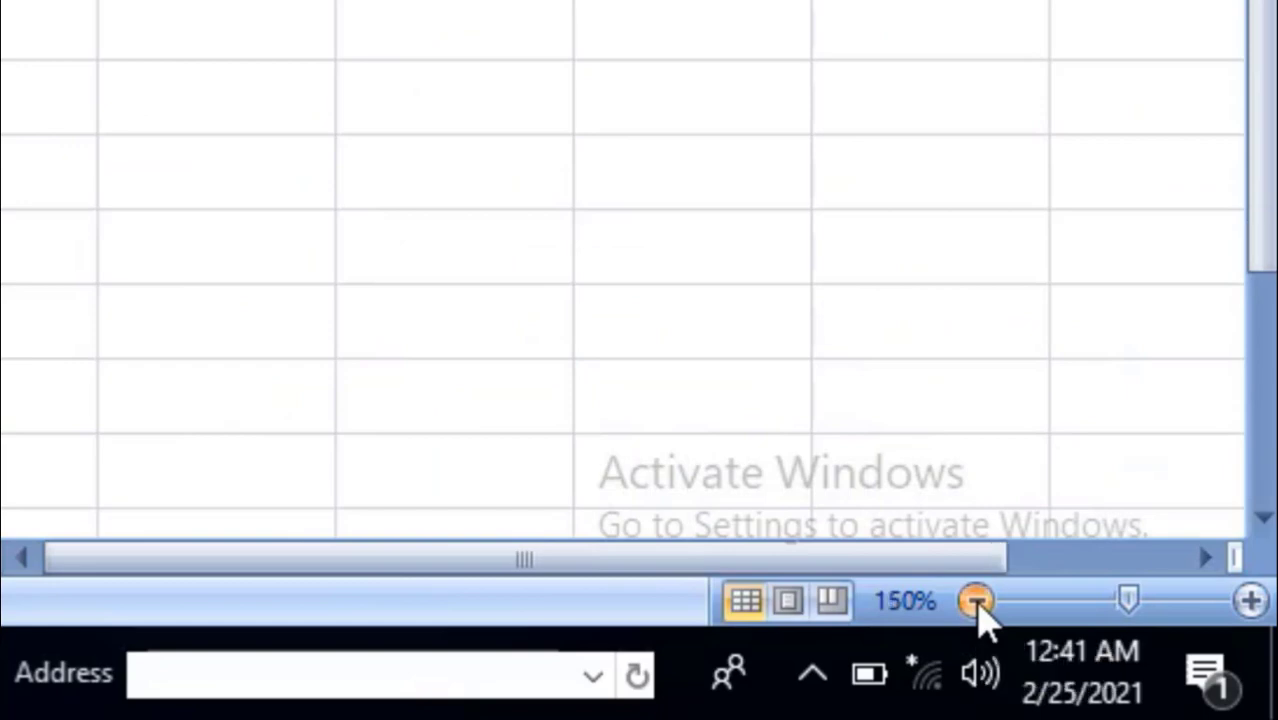
{"action": "left_click", "coordinate": [976, 601]}
{"action": "left_click", "coordinate": [976, 601]}
{"action": "left_click", "coordinate": [976, 601]}
{"action": "left_click", "coordinate": [976, 601]}
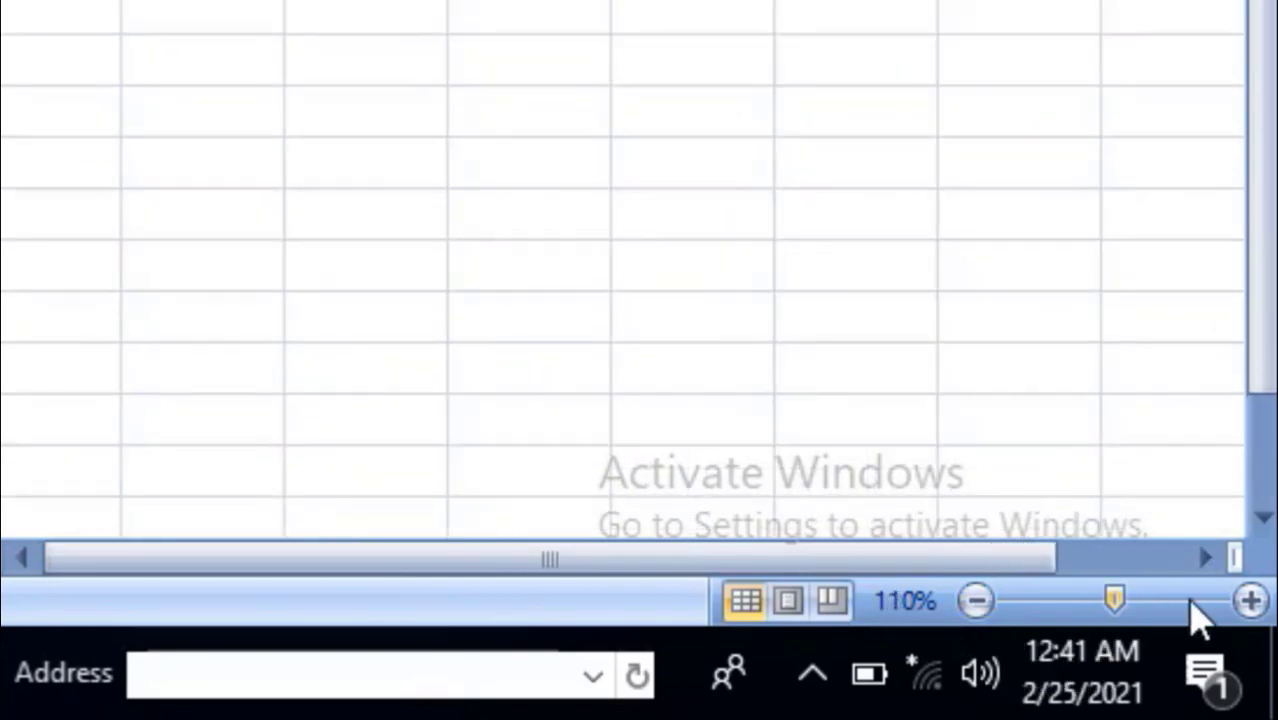
{"action": "left_click", "coordinate": [977, 601]}
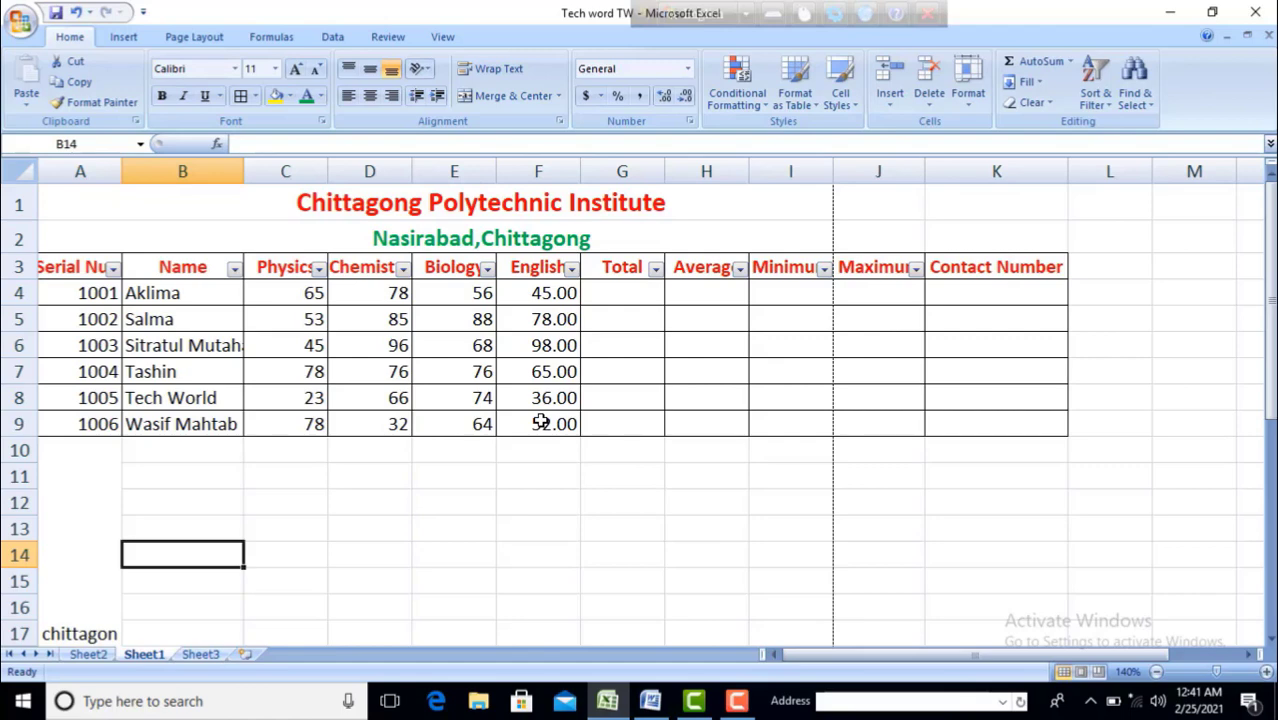
{"action": "left_click_drag", "start_coordinate": [200, 203], "coordinate": [334, 231]}
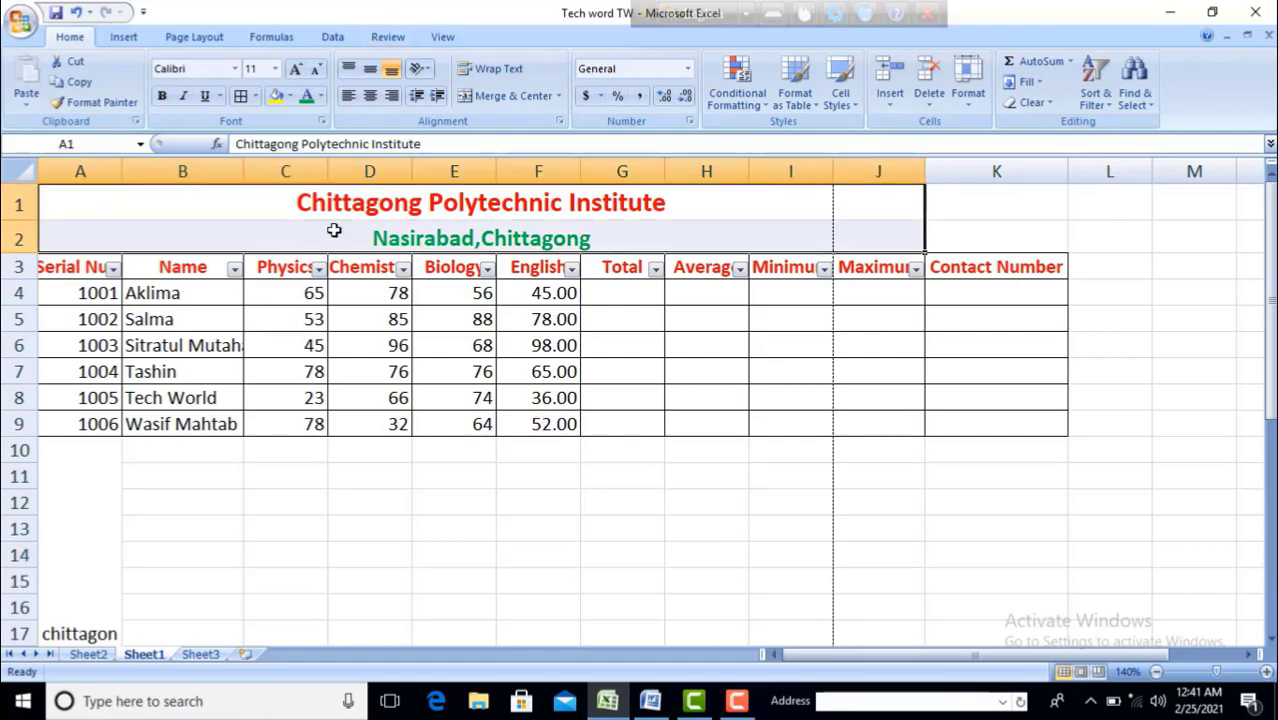
{"action": "left_click", "coordinate": [475, 207]}
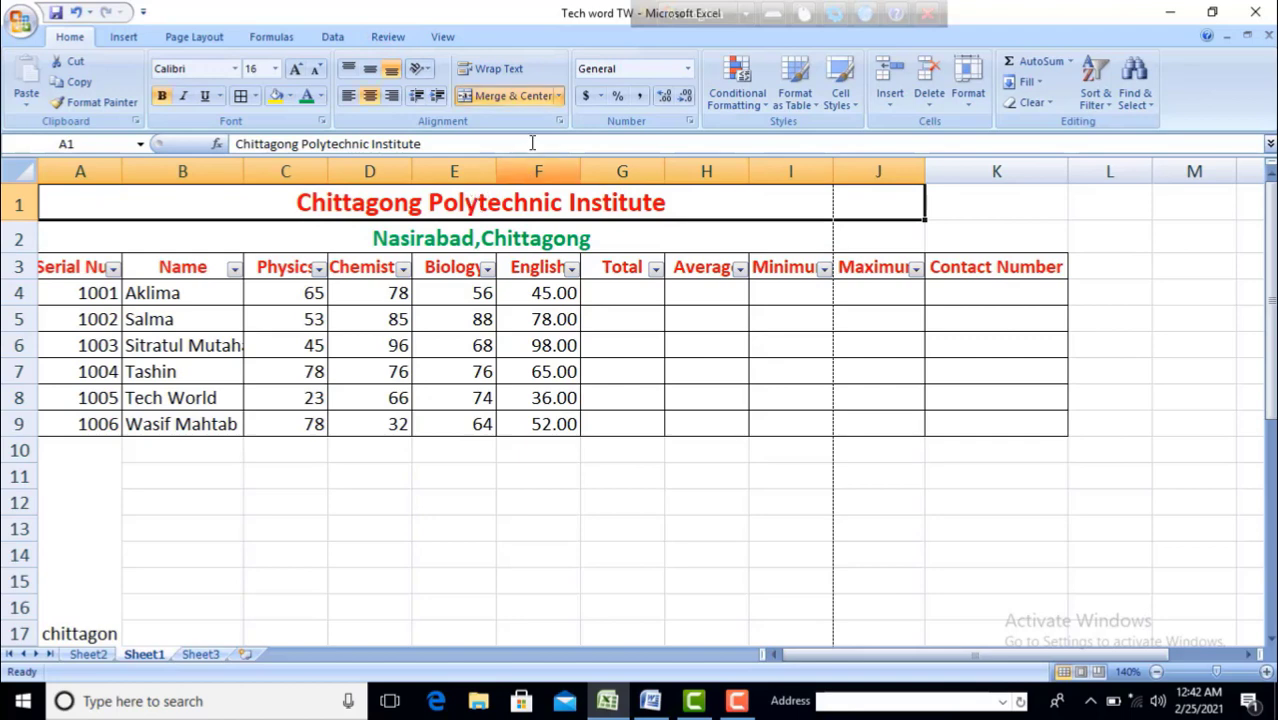
{"action": "left_click", "coordinate": [533, 96]}
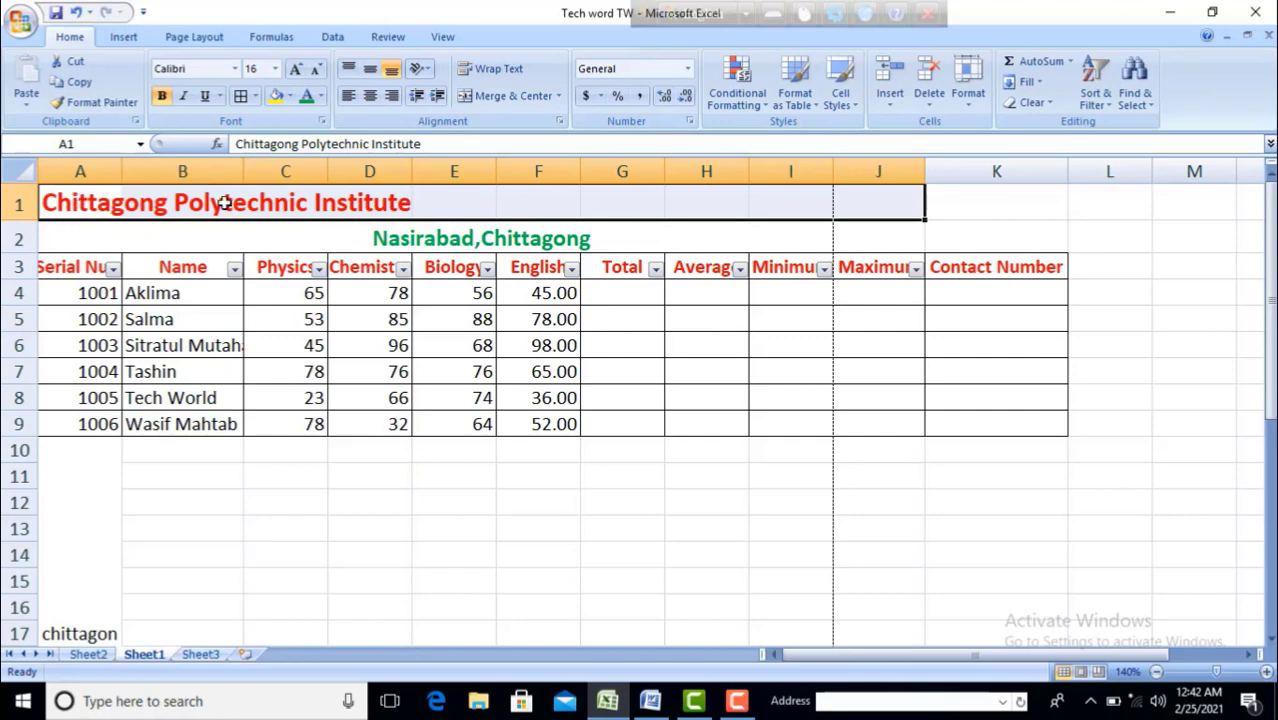
{"action": "left_click", "coordinate": [502, 101]}
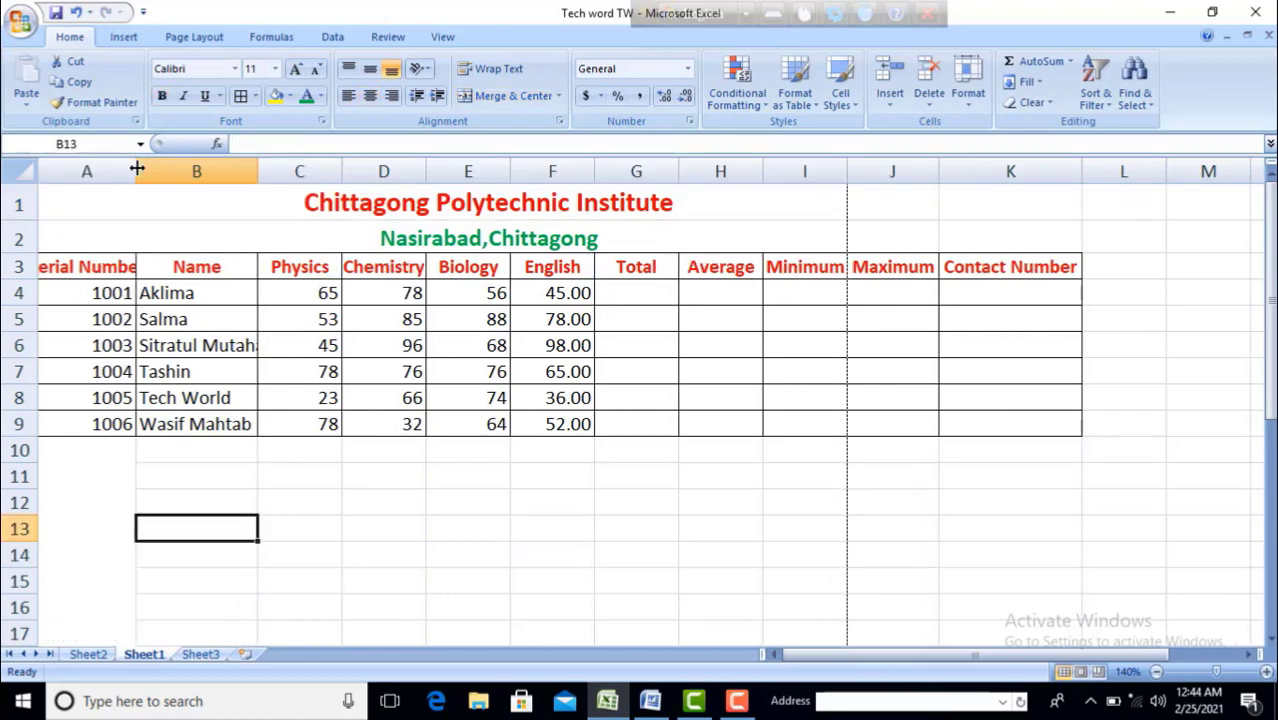
- AutoFit columns A and B so Serial Number and the longest student name show in full
{"action": "double_click", "coordinate": [137, 171]}
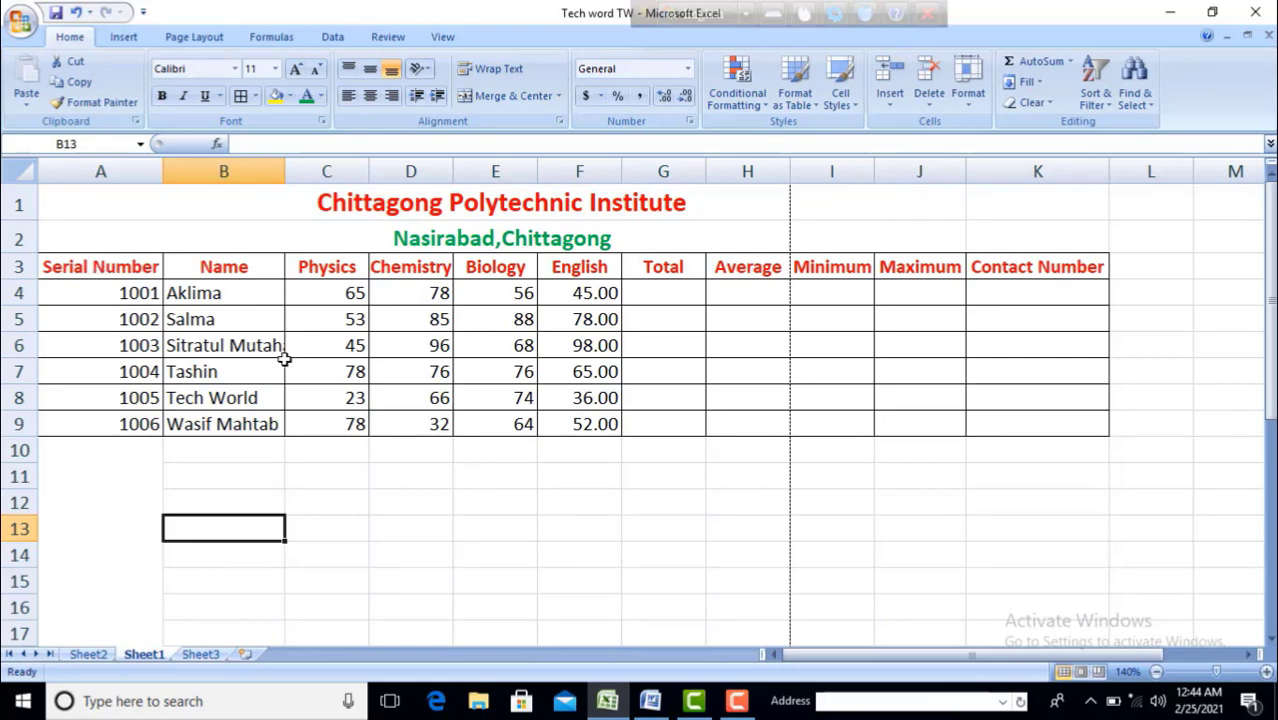
{"action": "double_click", "coordinate": [284, 174]}
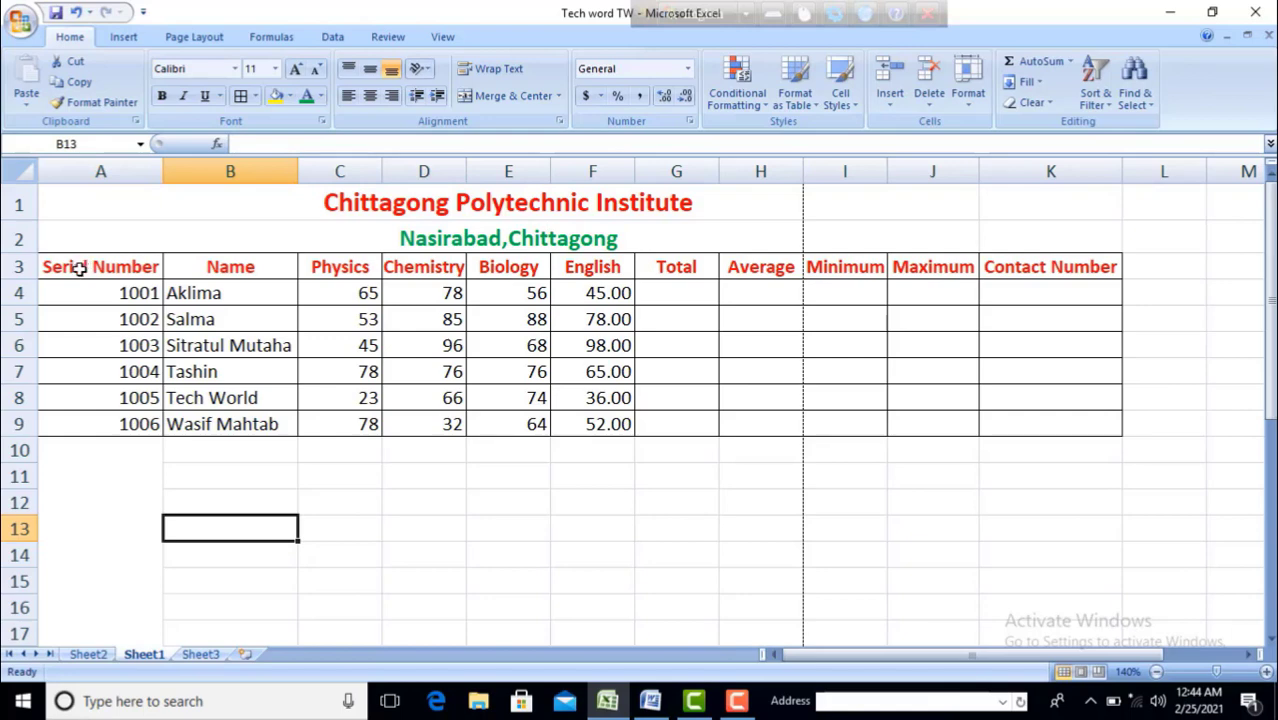
{"action": "left_click", "coordinate": [79, 269]}
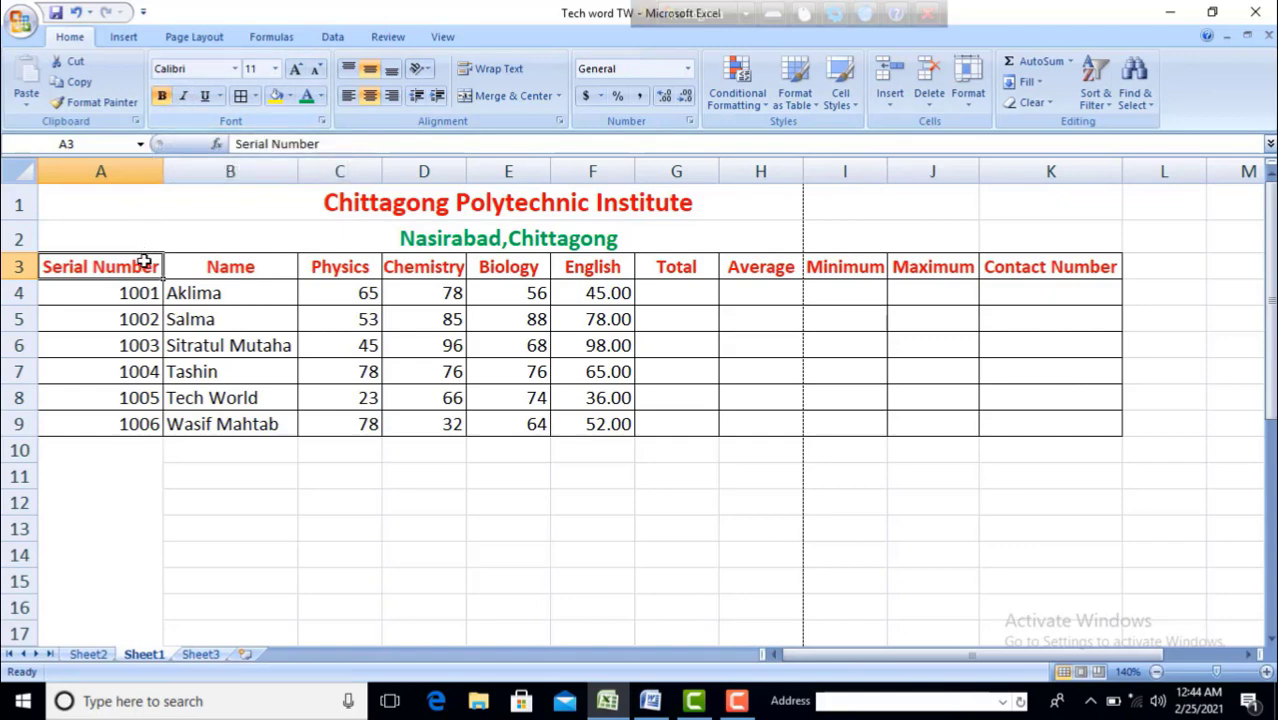
- Make the Serial Number header text green with a light grey fill
{"action": "left_click", "coordinate": [320, 96]}
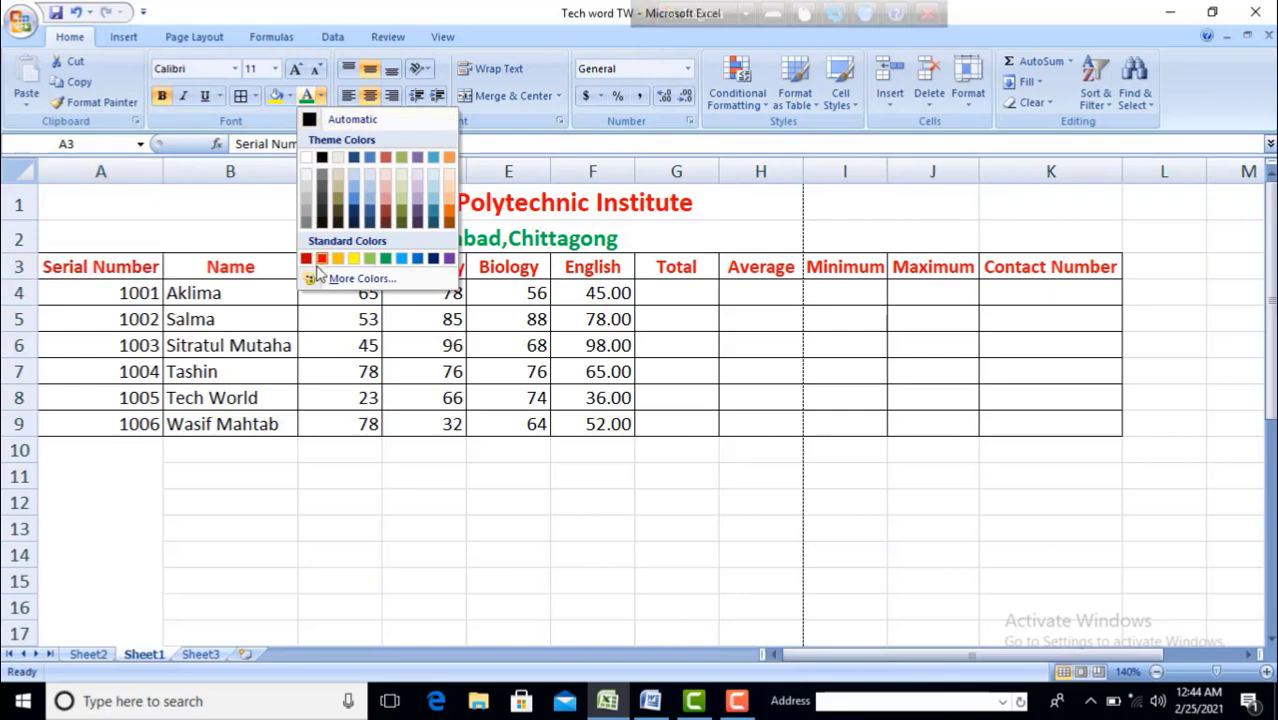
{"action": "left_click", "coordinate": [385, 259]}
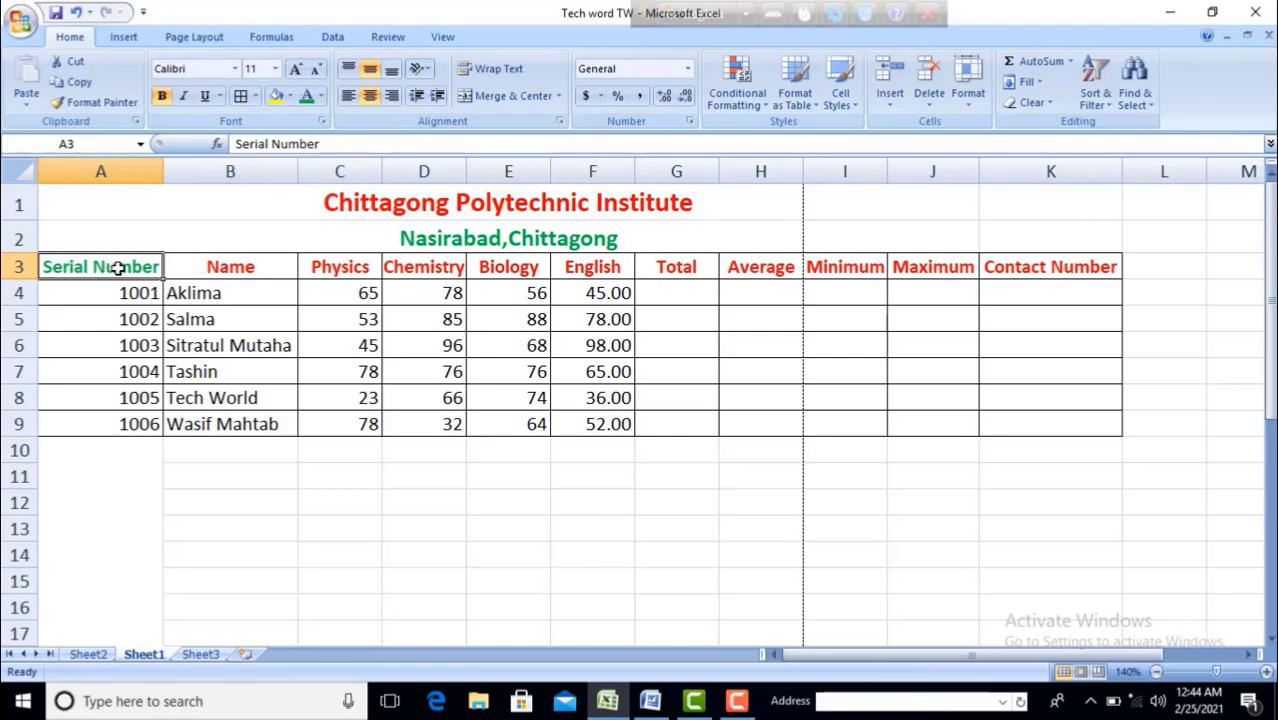
{"action": "left_click", "coordinate": [290, 97]}
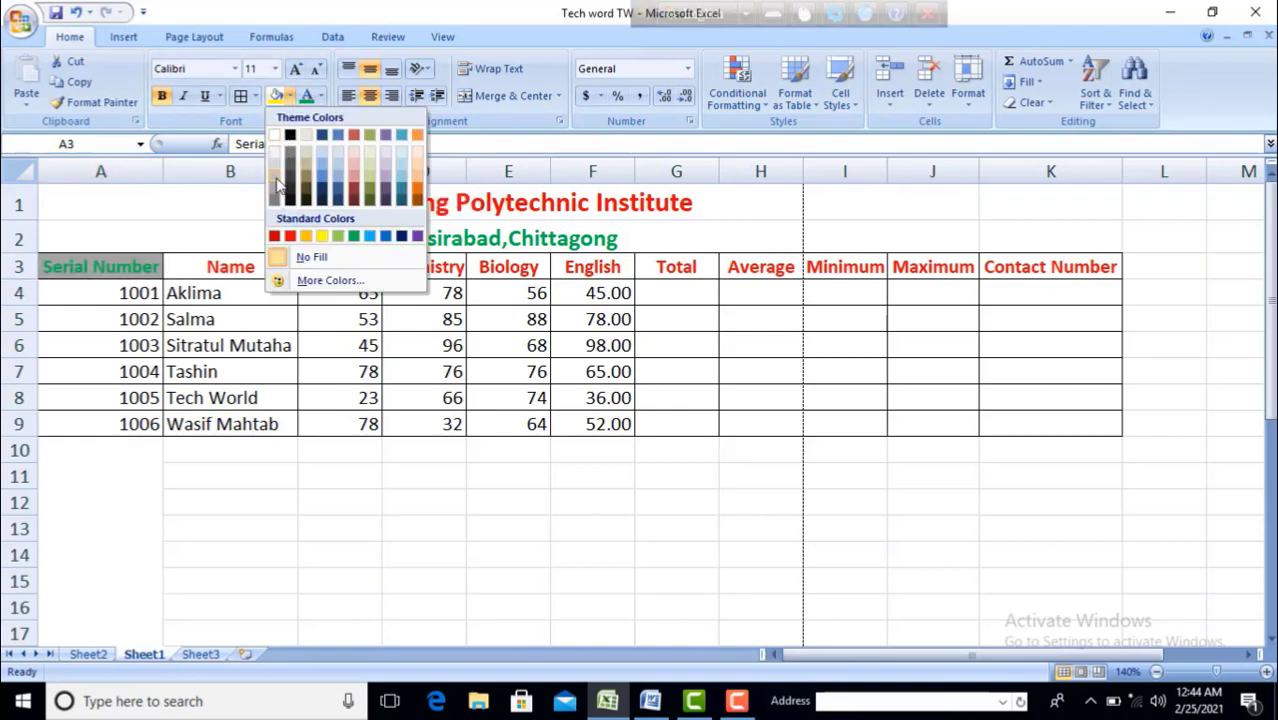
{"action": "left_click", "coordinate": [277, 172]}
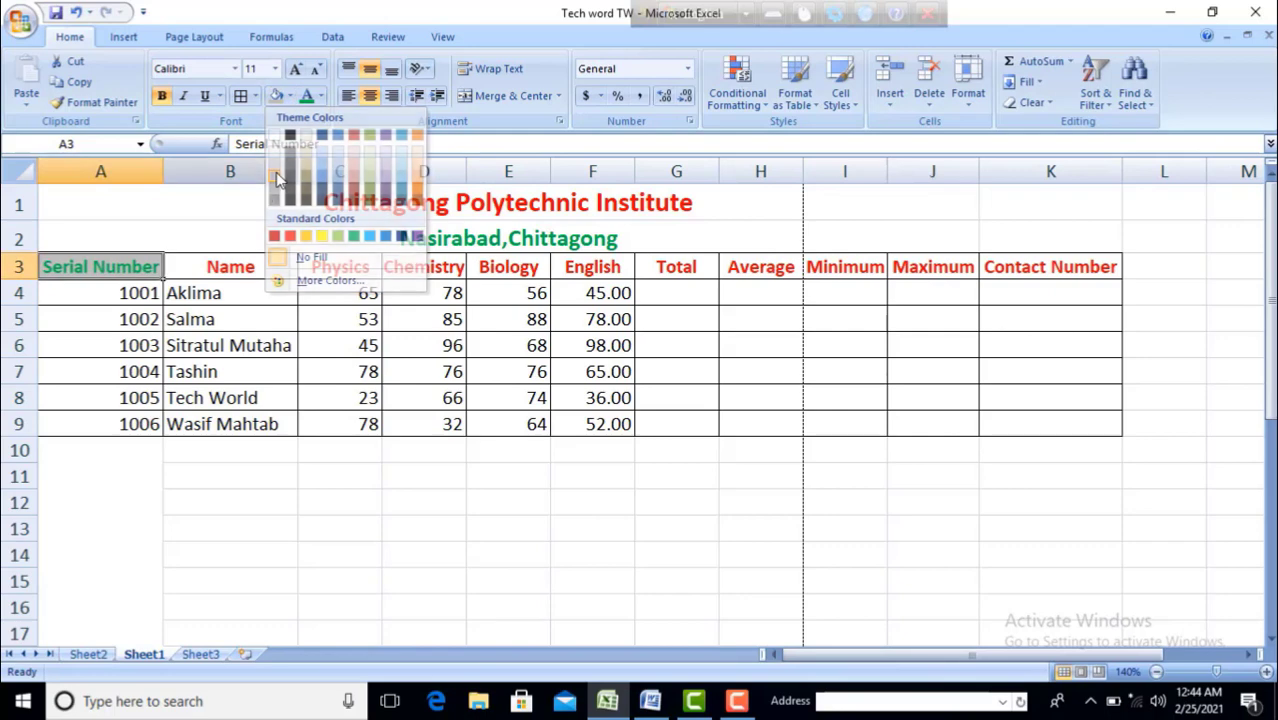
- Give the Name header cell B3 a dark grey fill
{"action": "left_click", "coordinate": [206, 266]}
{"action": "left_click", "coordinate": [290, 96]}
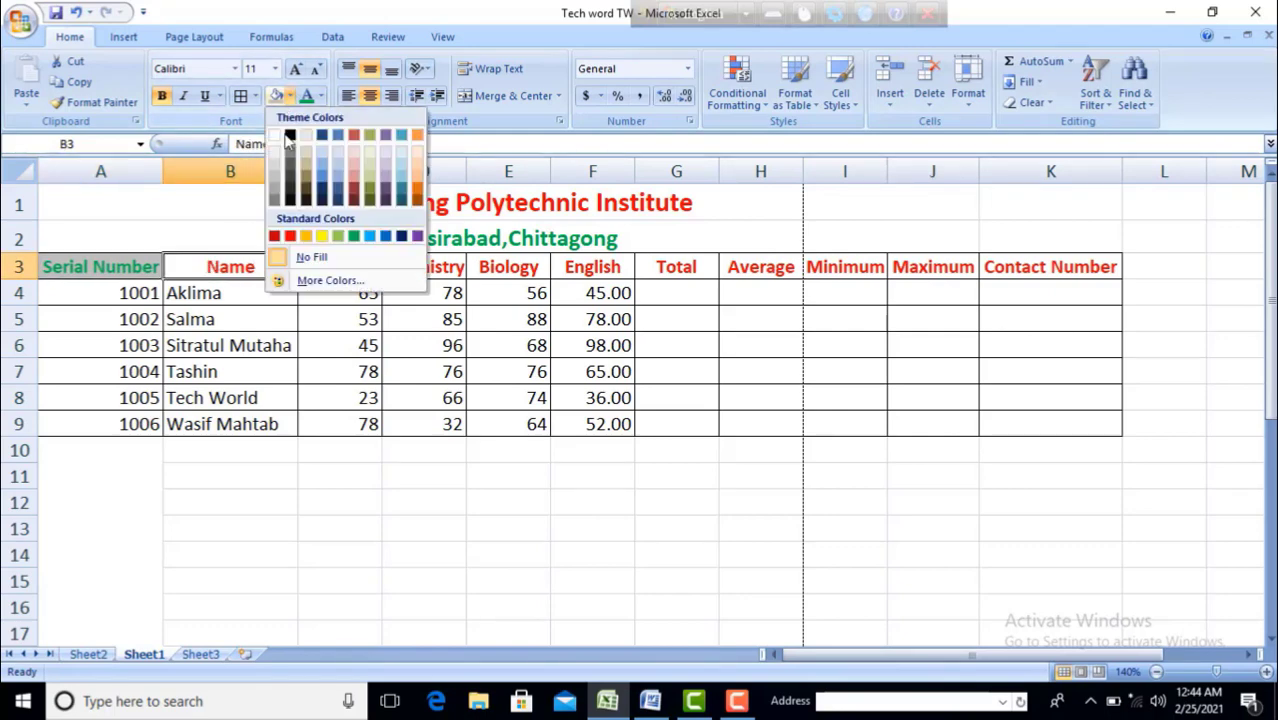
{"action": "left_click", "coordinate": [277, 199]}
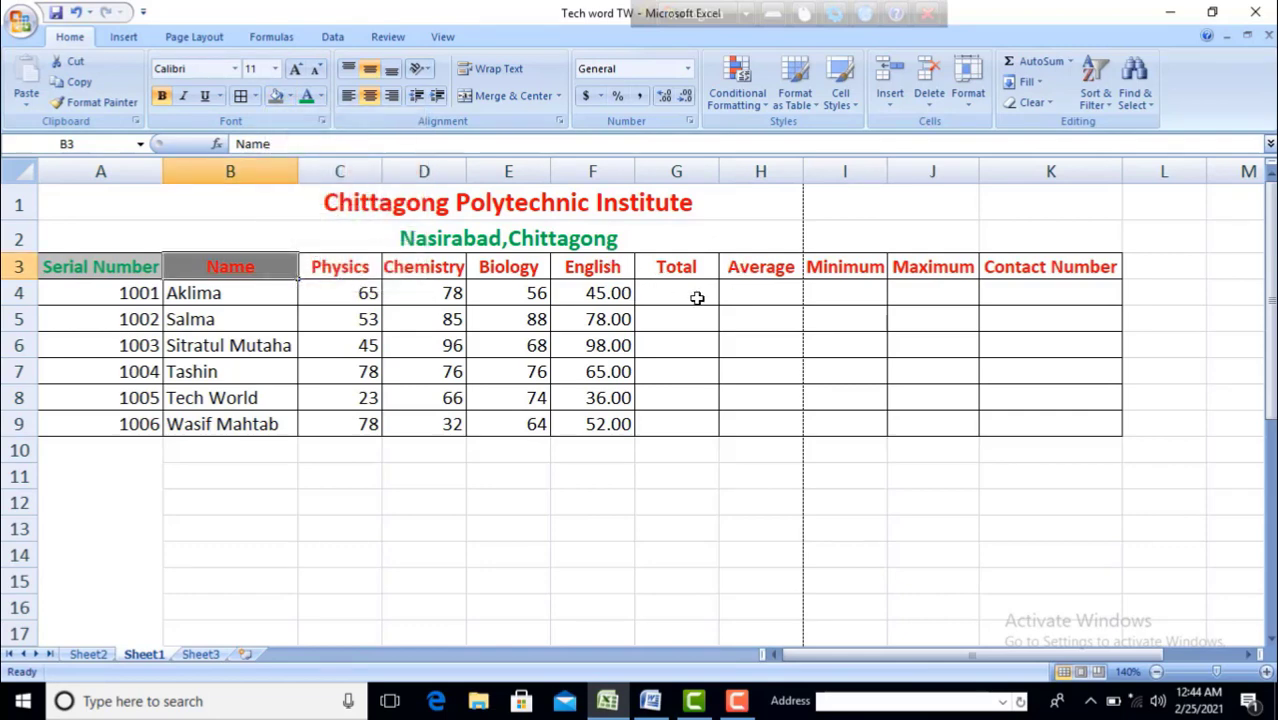
- Enter =C4+D4+E4+F4 in G4, giving the first student's total of 244.00
{"action": "left_click", "coordinate": [686, 294]}
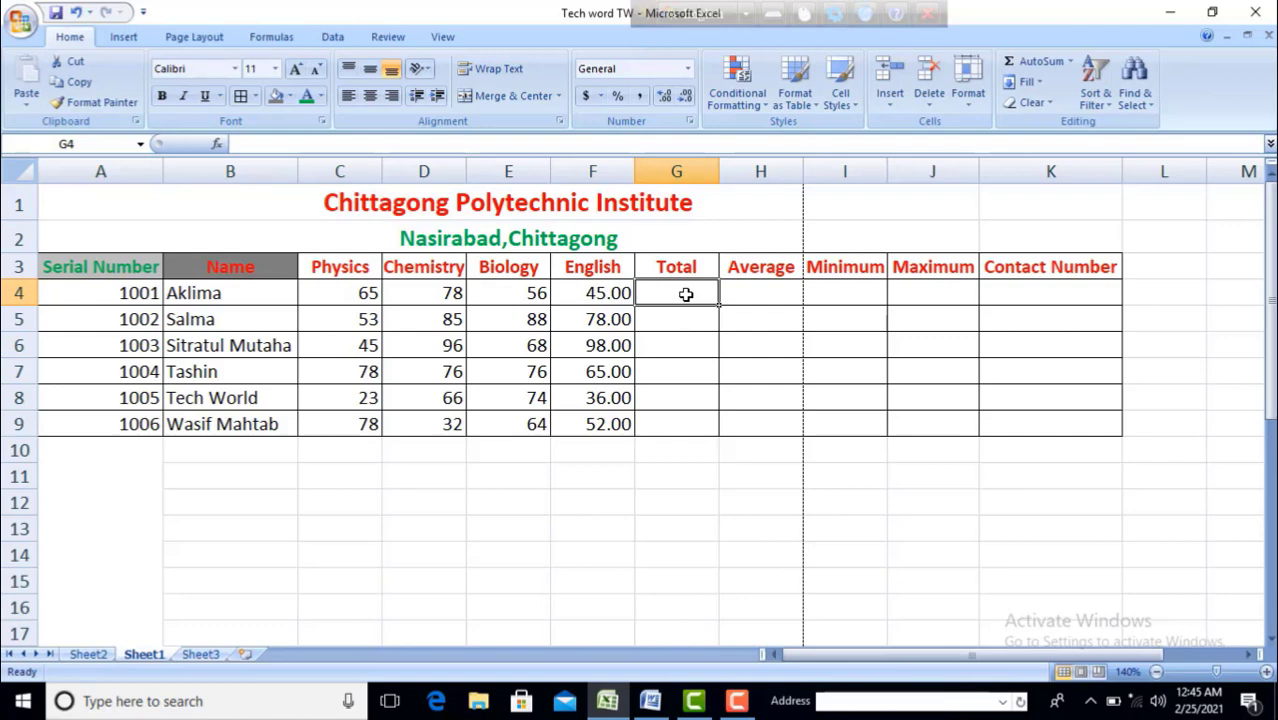
{"action": "type", "text": "="}
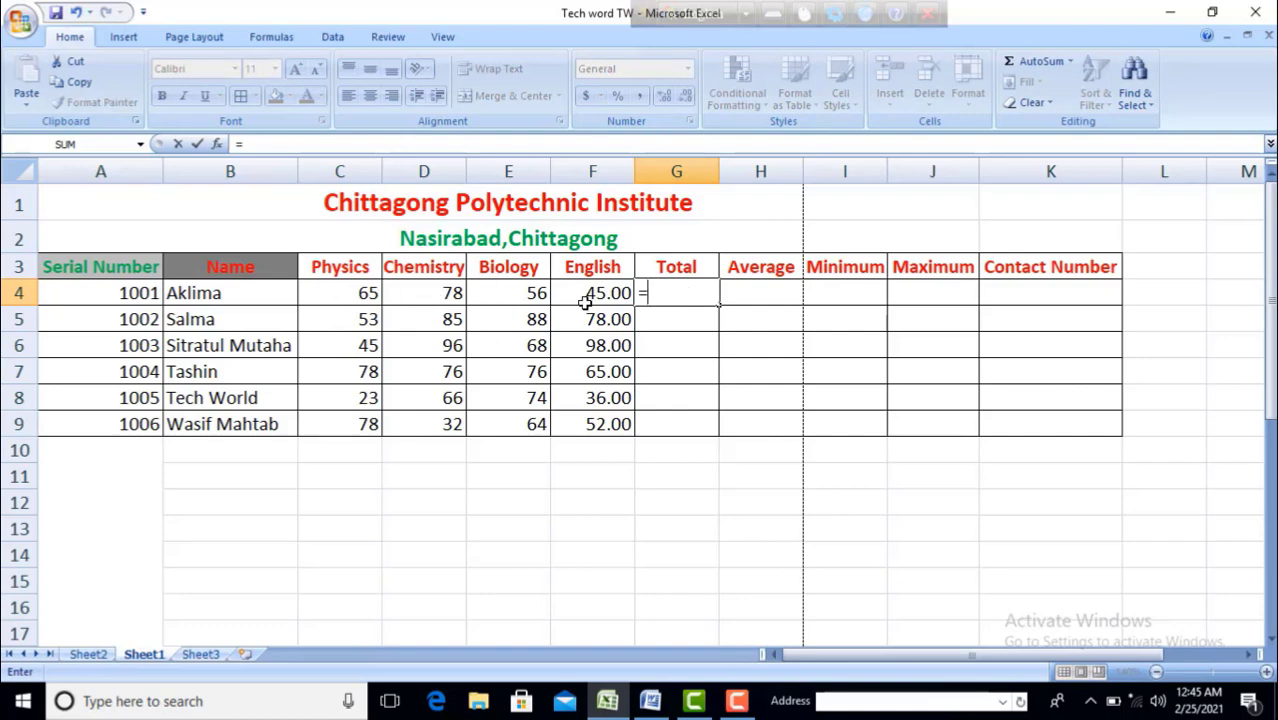
{"action": "left_click", "coordinate": [341, 296]}
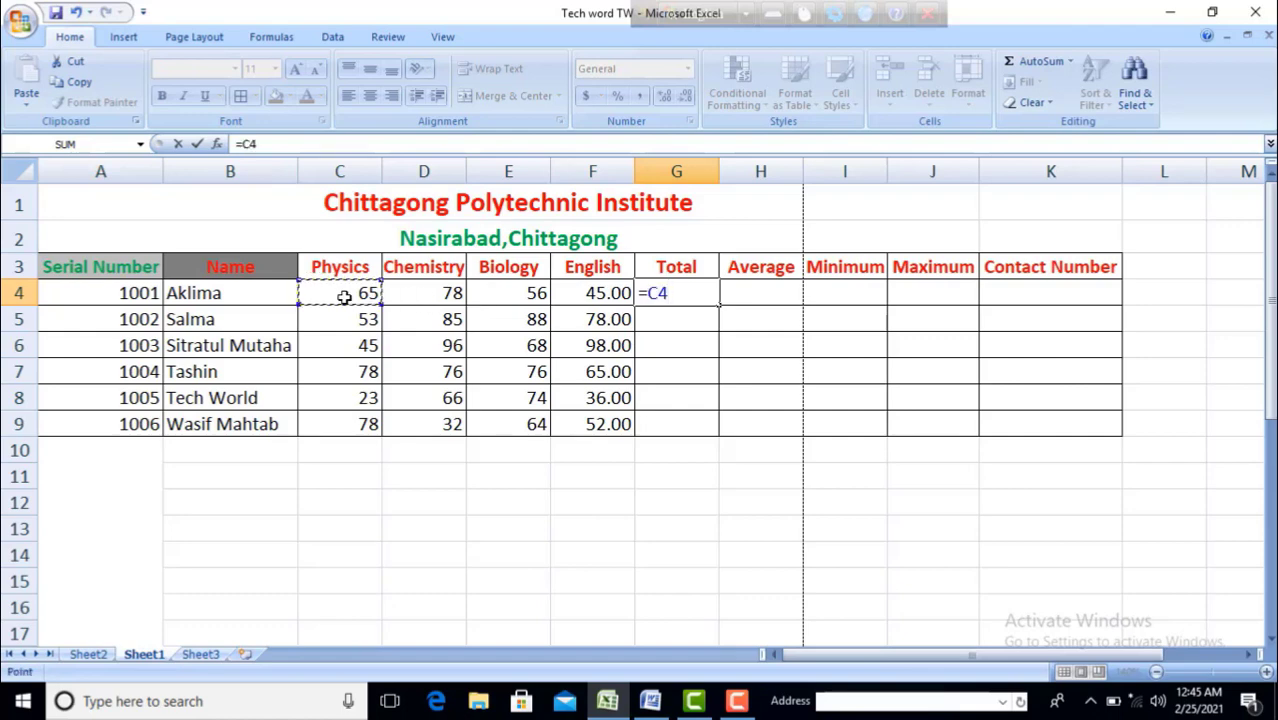
{"action": "type", "text": "+"}
{"action": "left_click", "coordinate": [438, 293]}
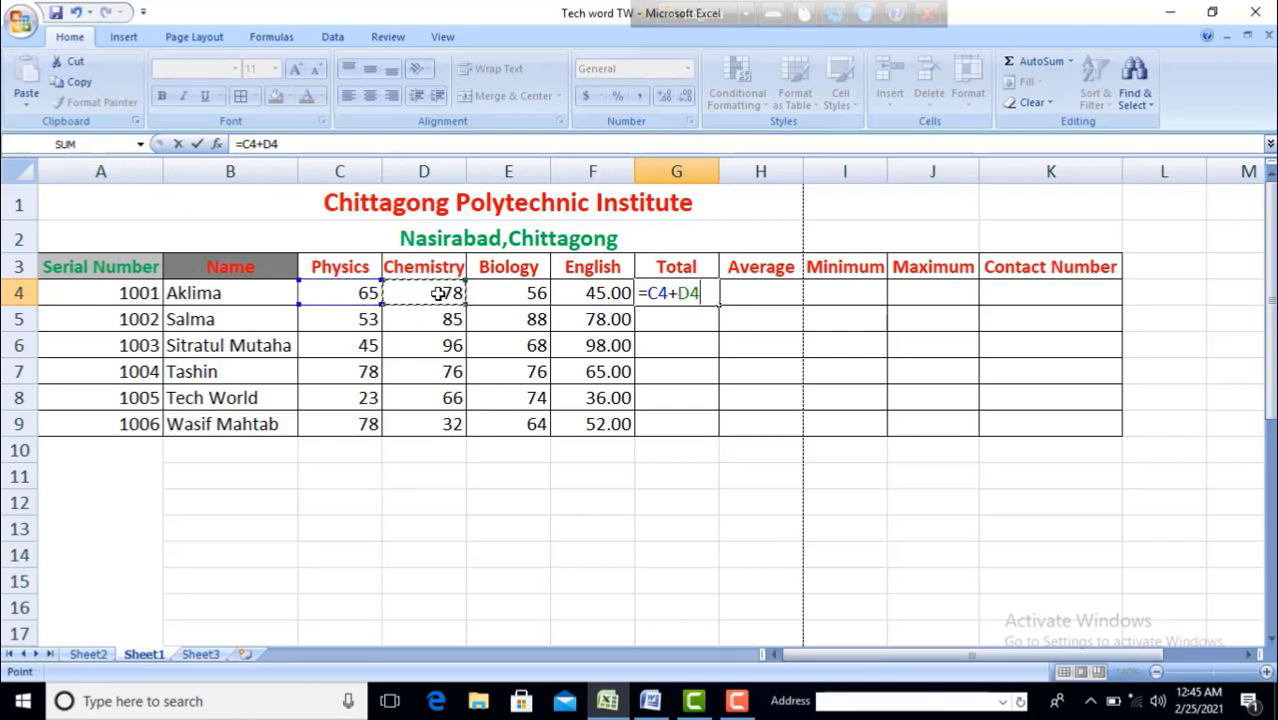
{"action": "type", "text": "+"}
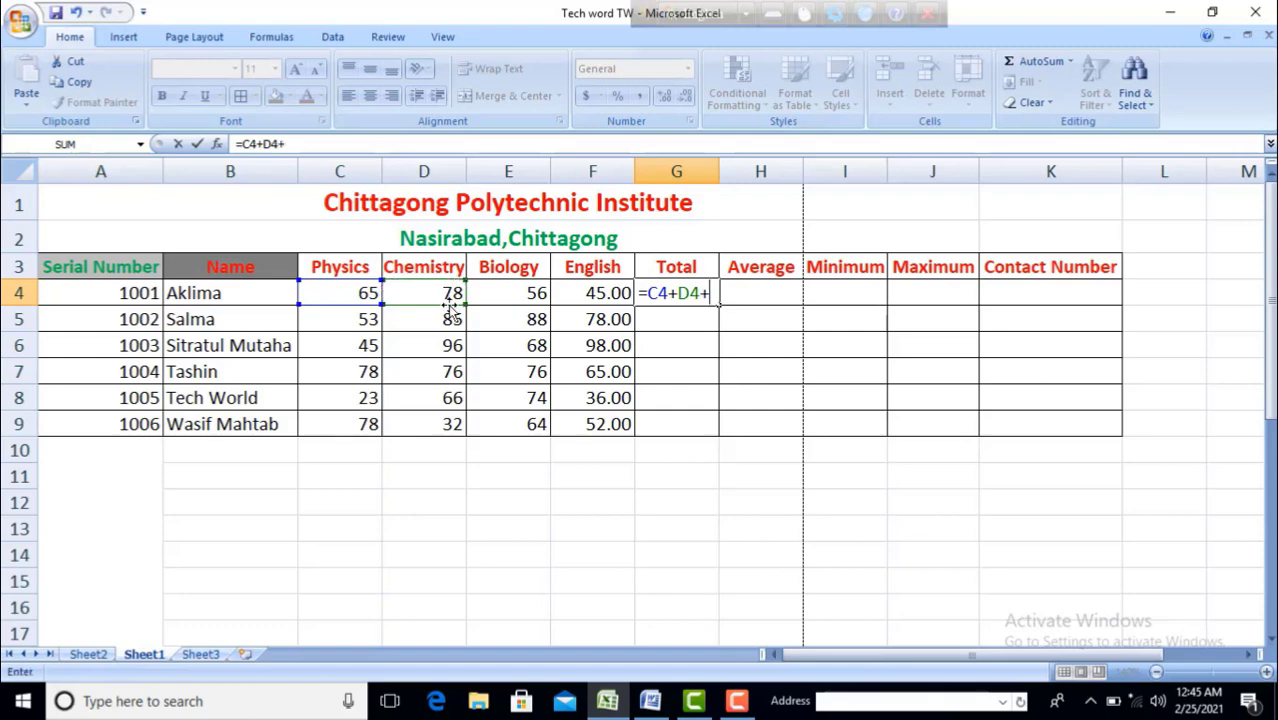
{"action": "left_click", "coordinate": [504, 297]}
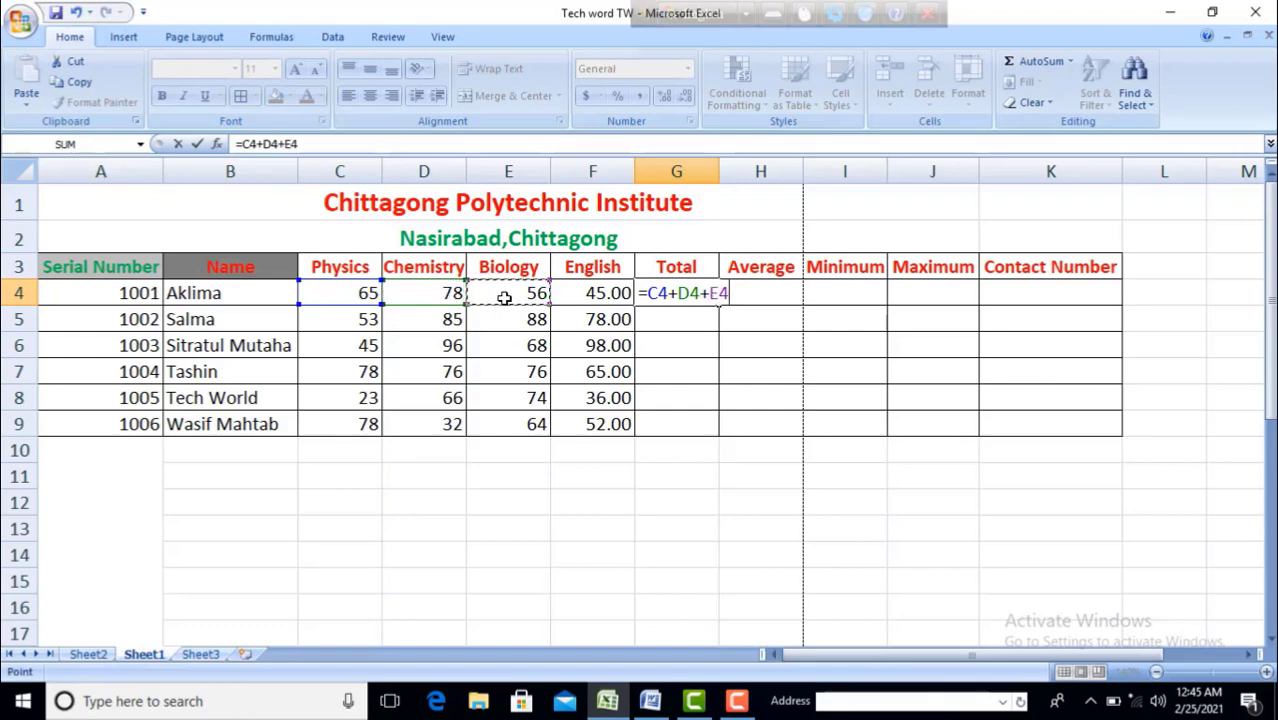
{"action": "type", "text": "+"}
{"action": "left_click", "coordinate": [580, 297]}
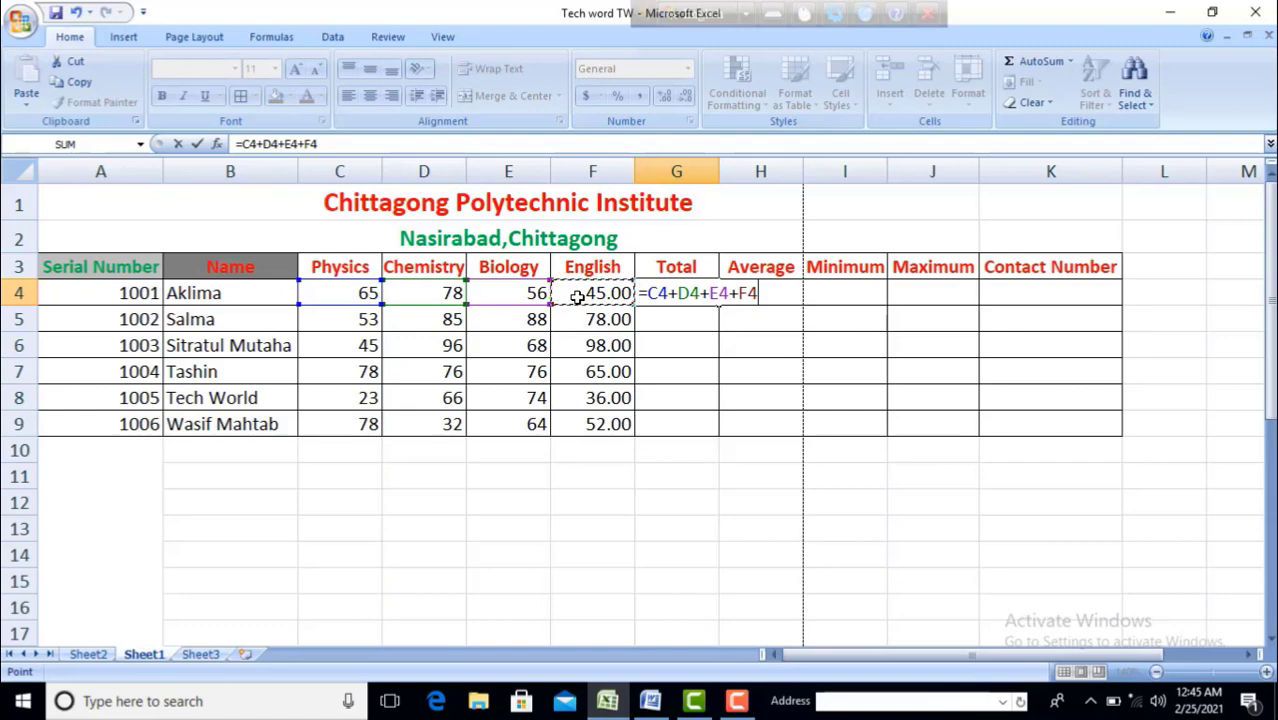
{"action": "key", "text": "Return"}
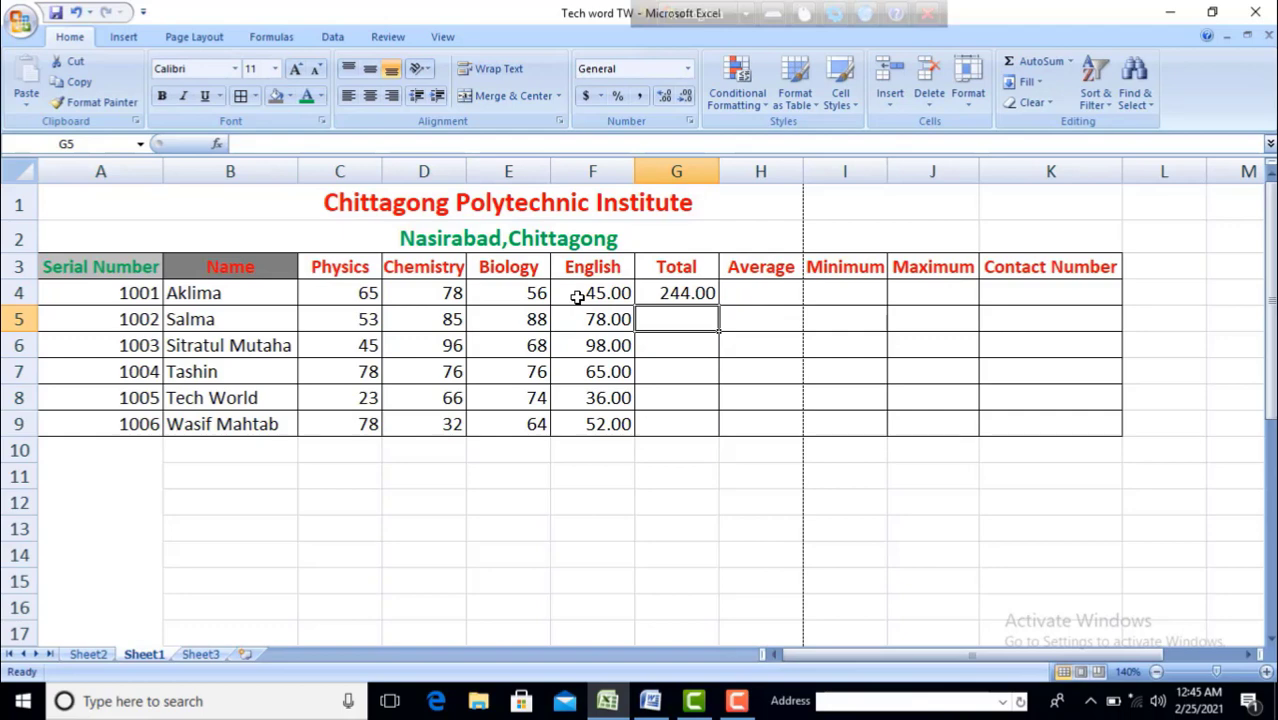
{"action": "left_click", "coordinate": [675, 290]}
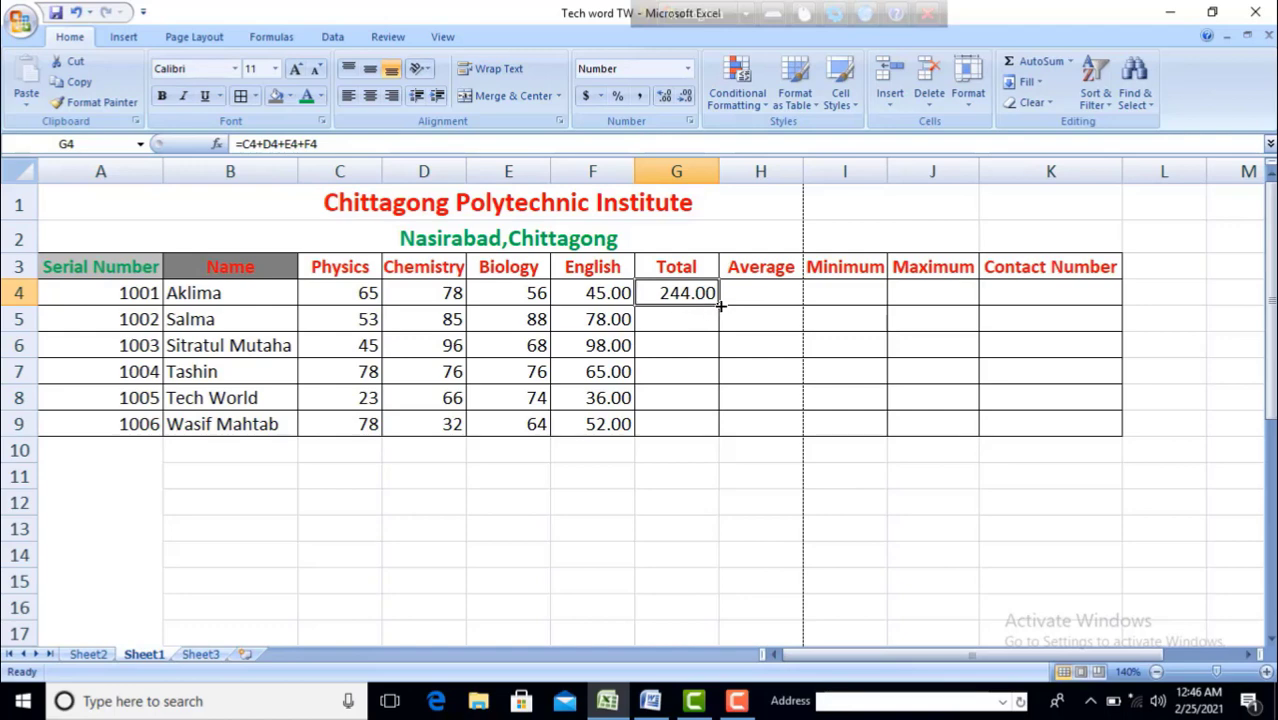
- Copy the total down to G9, then clear G5:G9 so only G4 keeps 244.00
{"action": "double_click", "coordinate": [719, 305]}
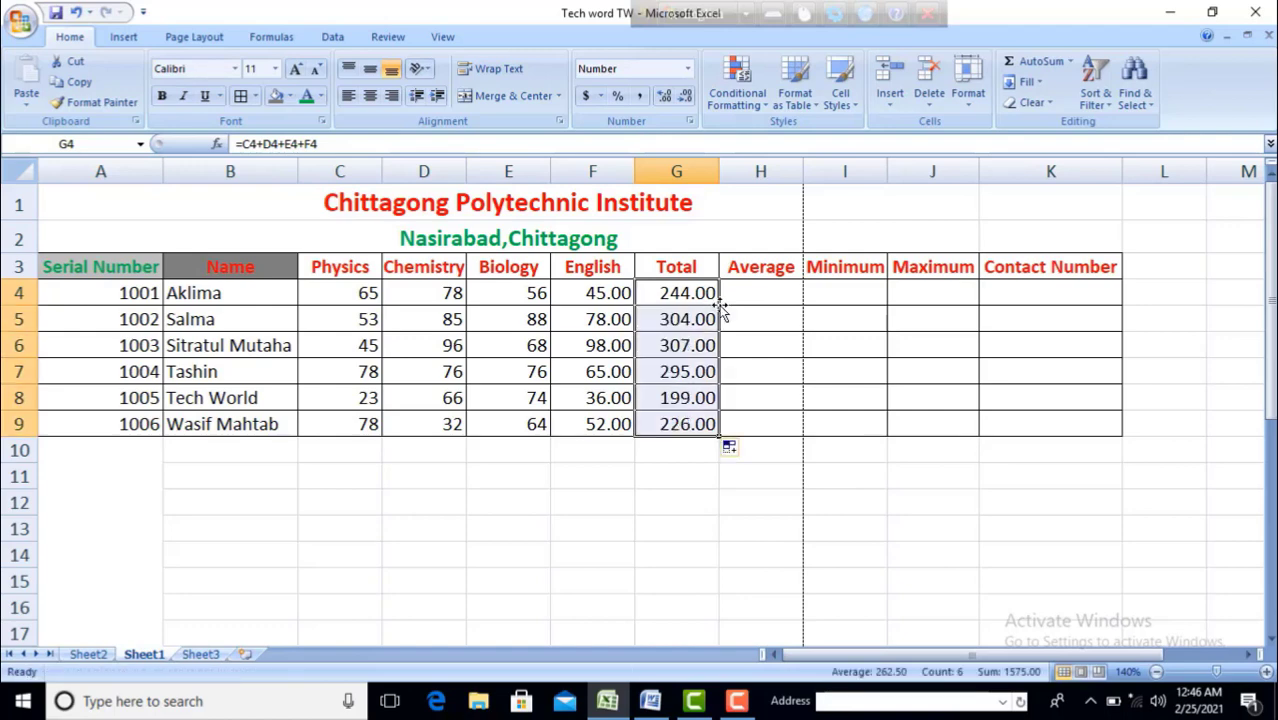
{"action": "left_click", "coordinate": [706, 296]}
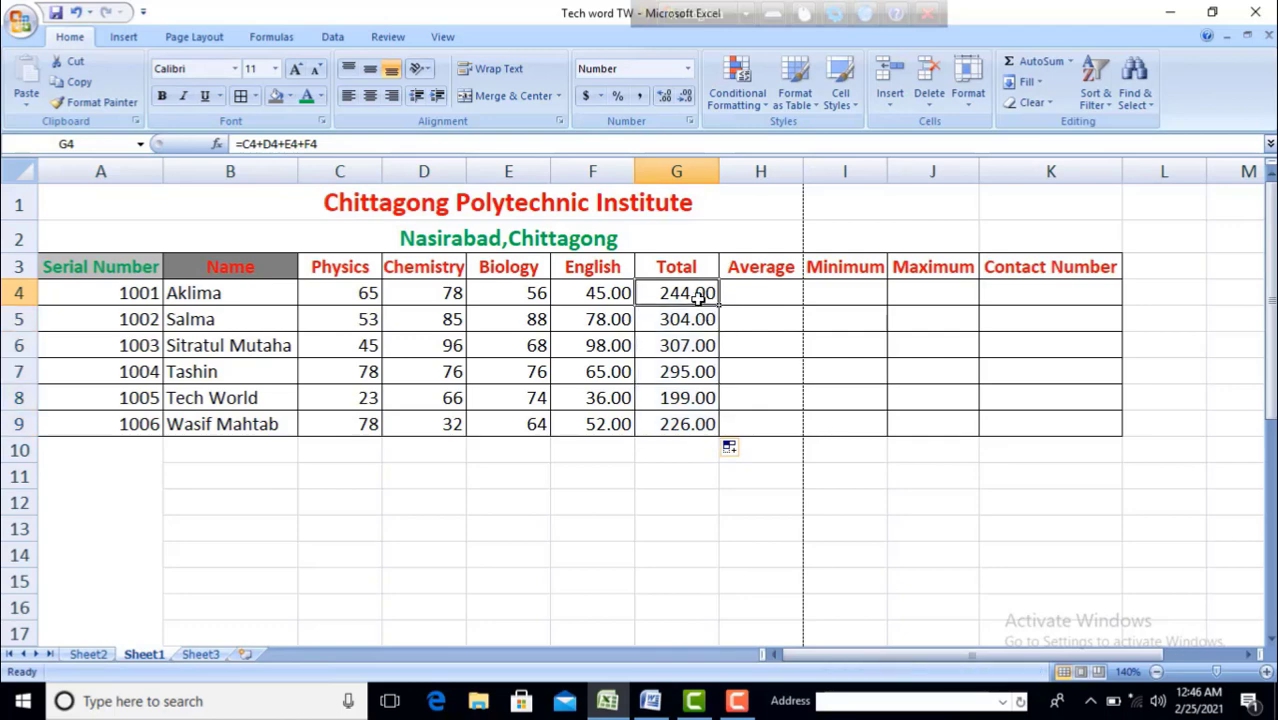
{"action": "left_click_drag", "start_coordinate": [698, 296], "coordinate": [697, 424]}
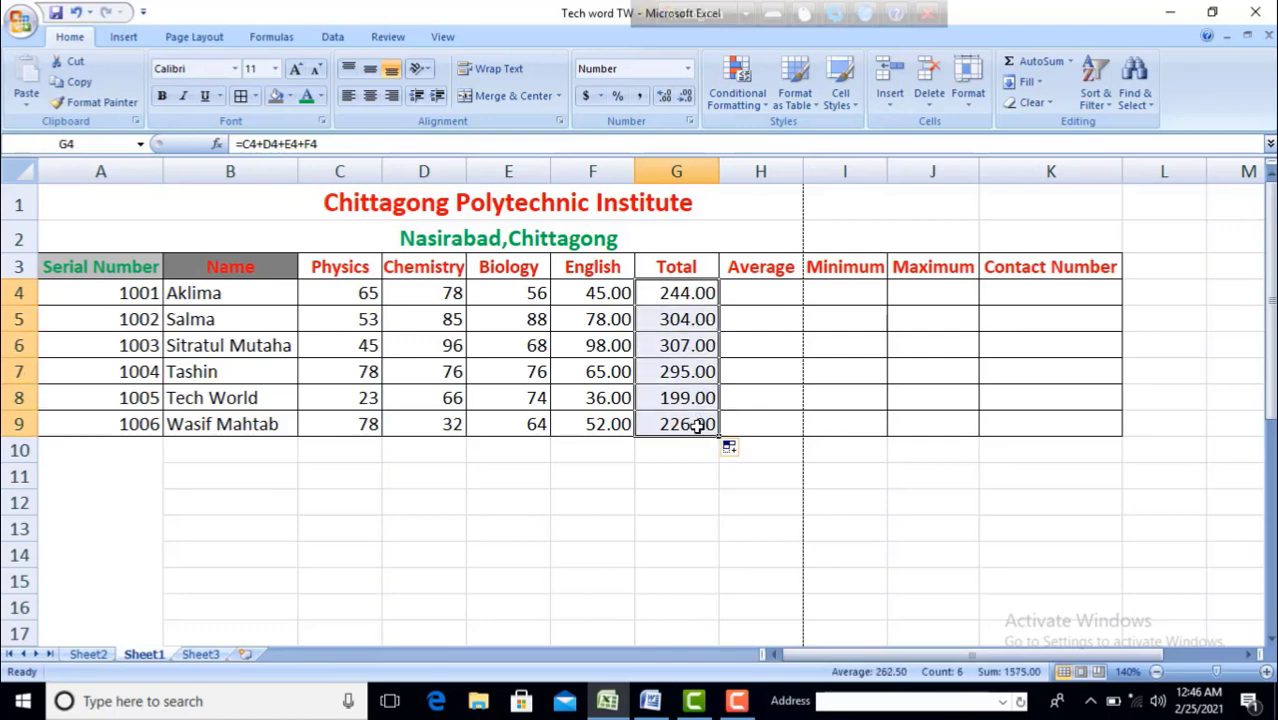
{"action": "key", "text": "Delete"}
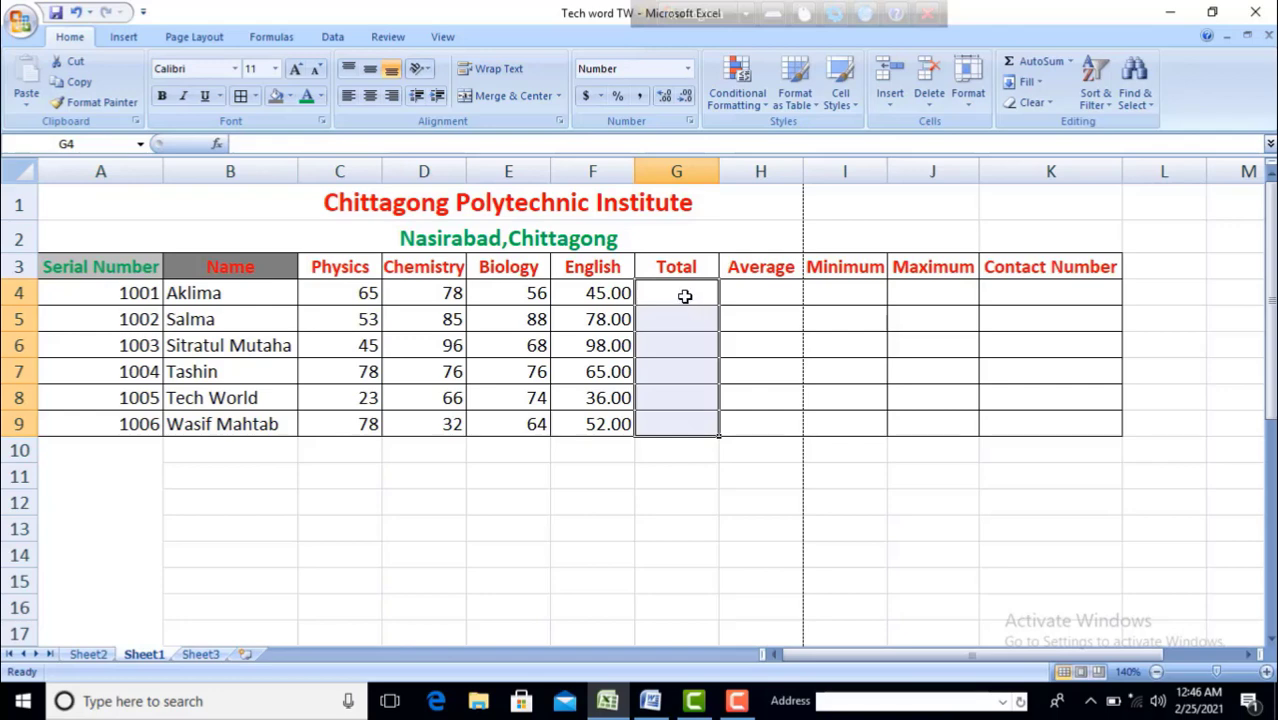
{"action": "key", "text": "ctrl+z"}
{"action": "left_click_drag", "start_coordinate": [684, 318], "coordinate": [696, 420]}
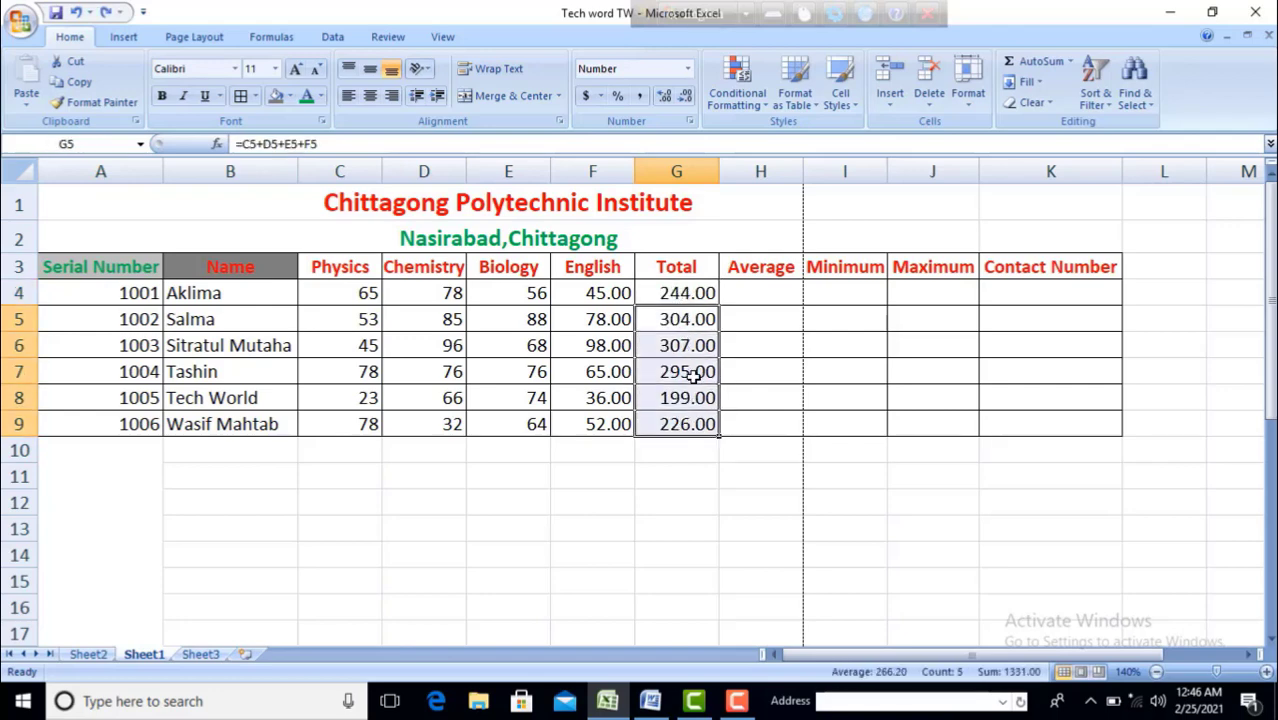
{"action": "key", "text": "Delete"}
{"action": "left_click", "coordinate": [684, 292]}
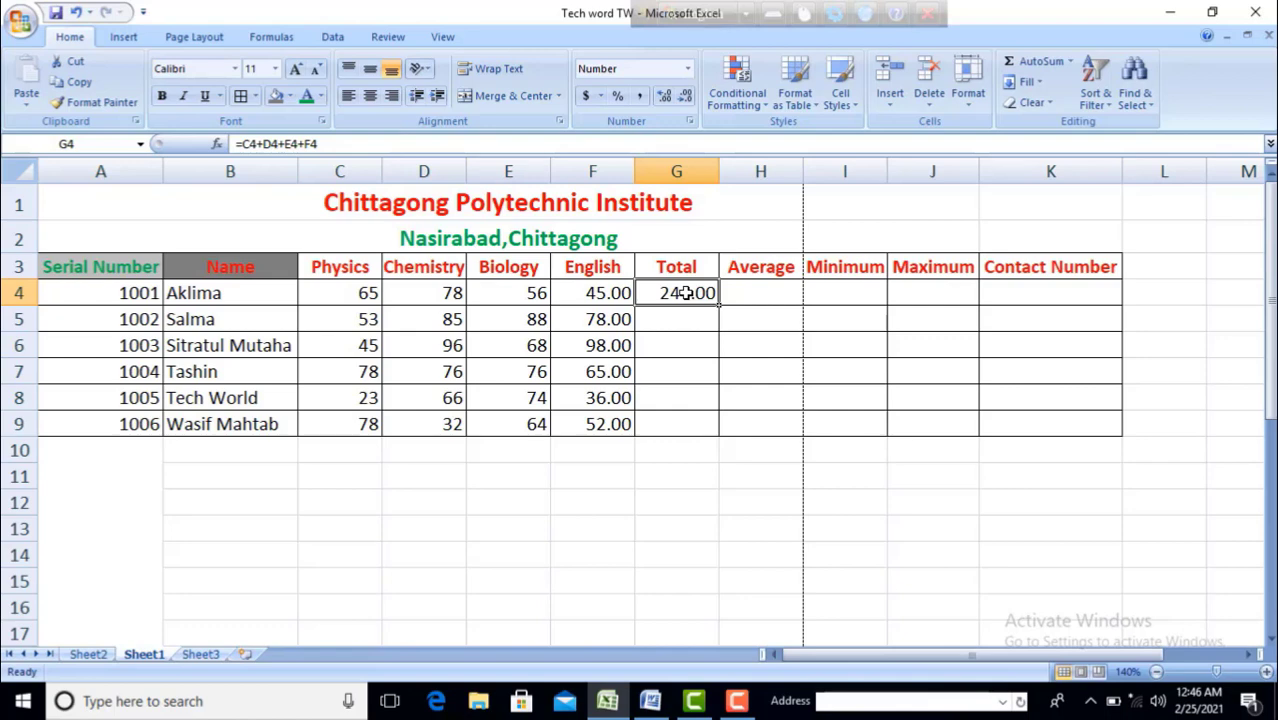
- Replace G4 with =SUM(C4:F4) and fill it down to G9, giving totals 244 through 226
{"action": "key", "text": "Delete"}
{"action": "type", "text": "="}
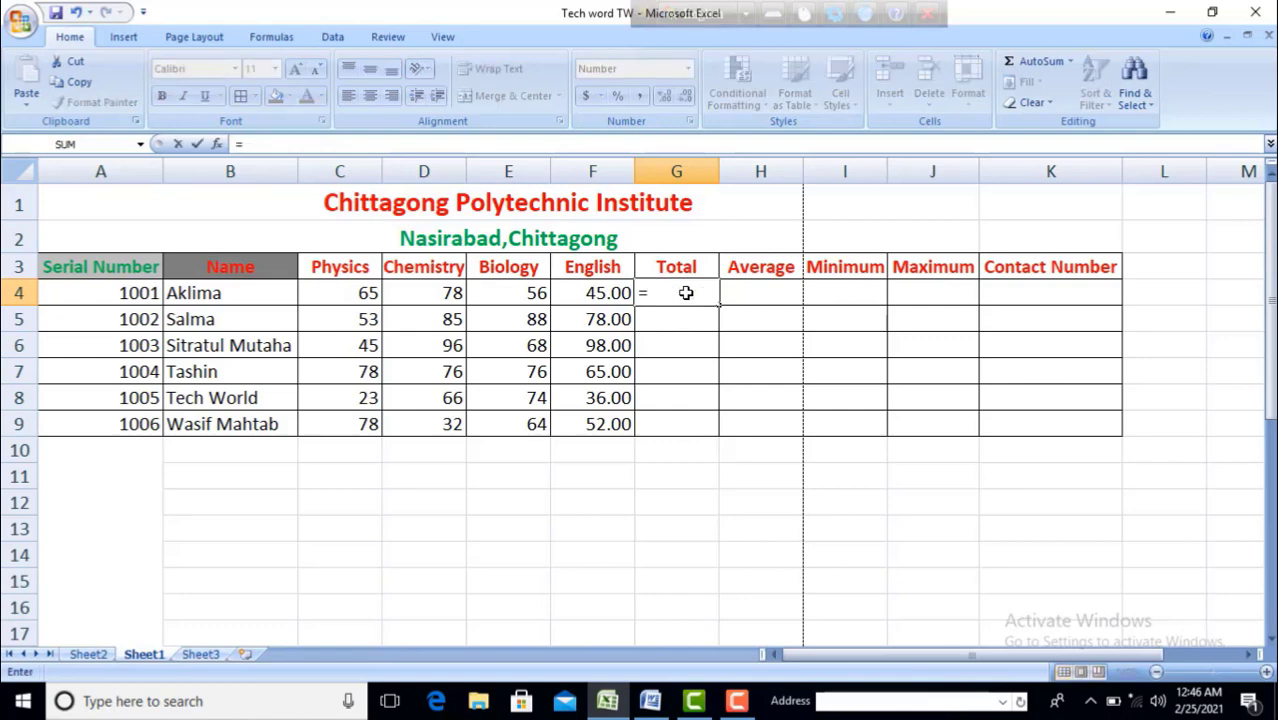
{"action": "type", "text": "sum"}
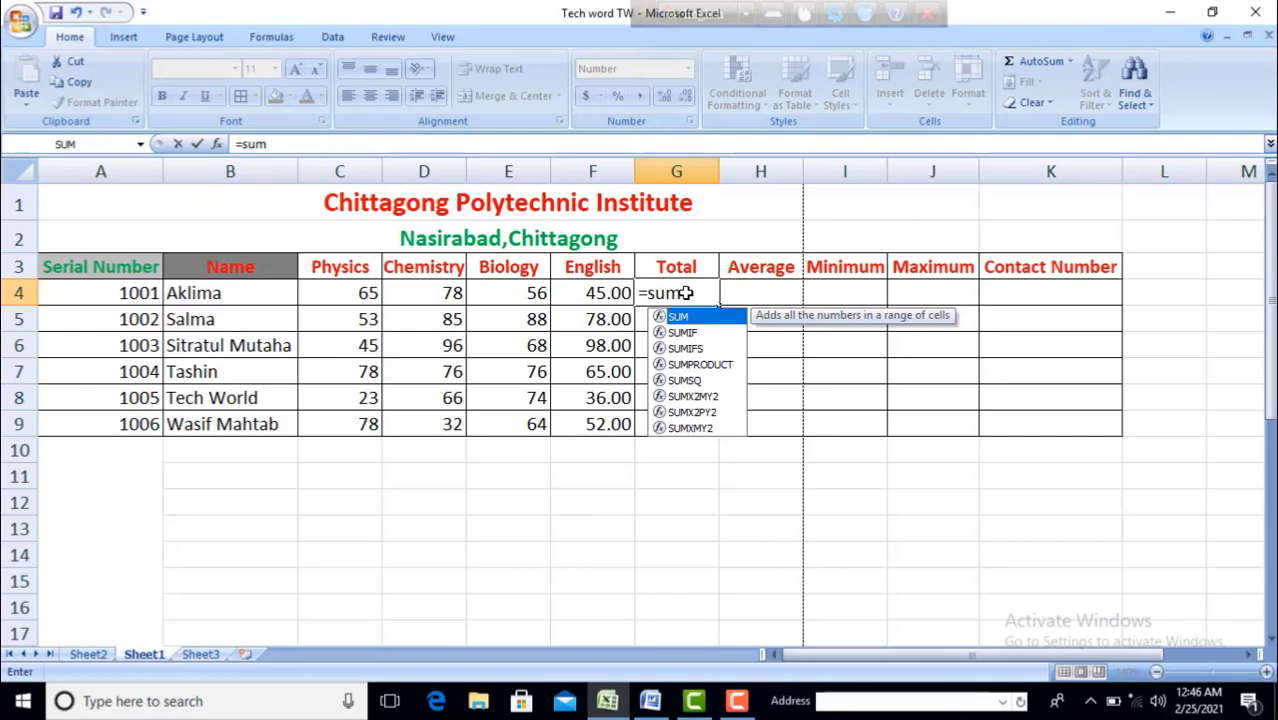
{"action": "type", "text": "("}
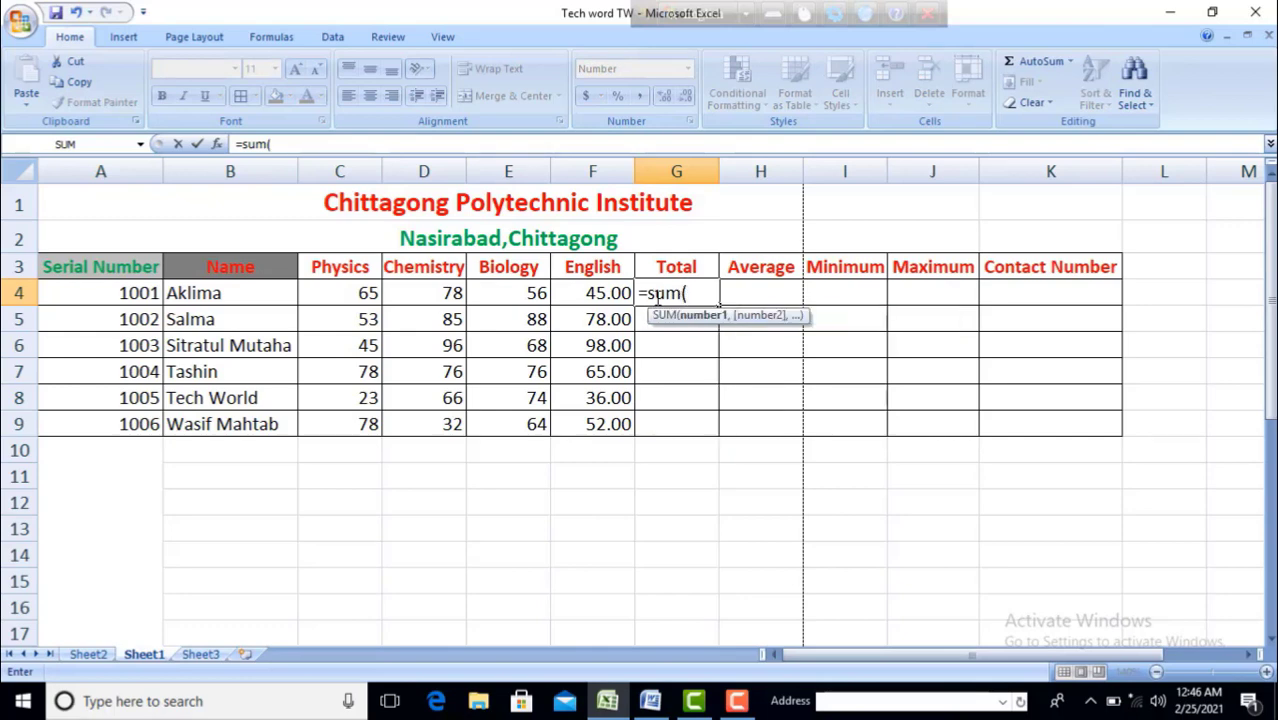
{"action": "left_click", "coordinate": [357, 292]}
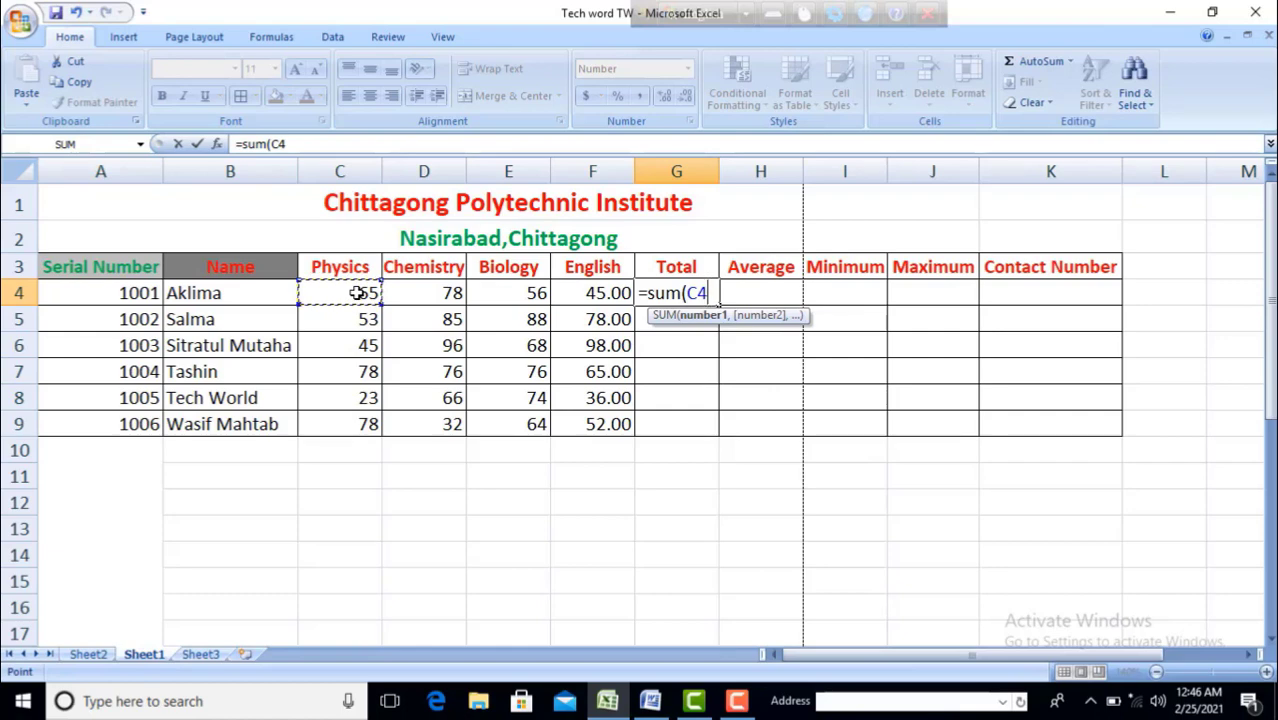
{"action": "key", "text": "F8"}
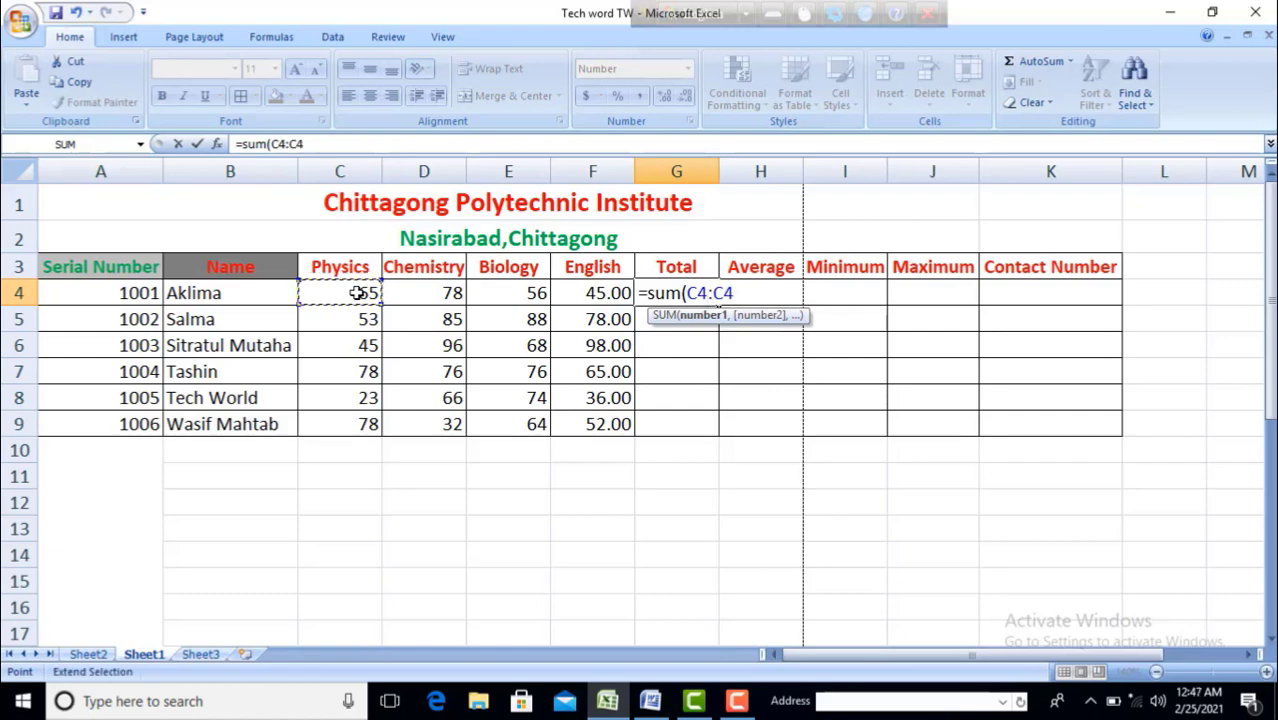
{"action": "left_click", "coordinate": [593, 293]}
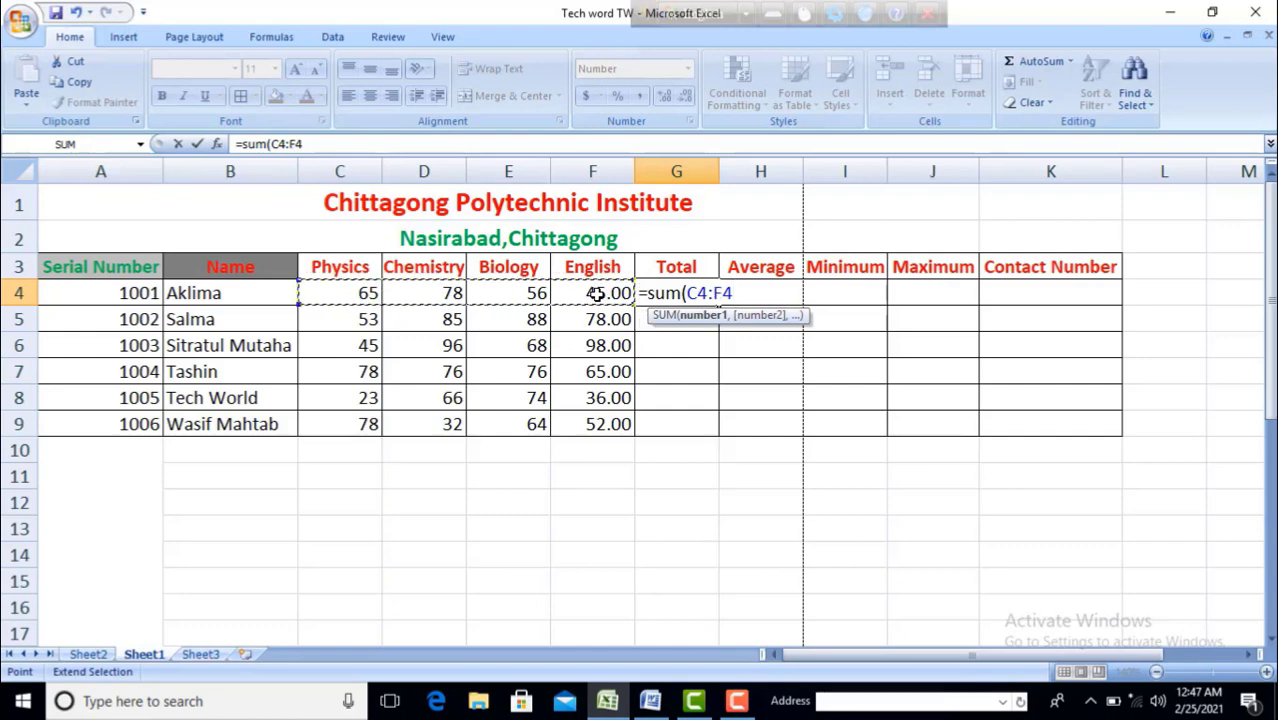
{"action": "type", "text": ")"}
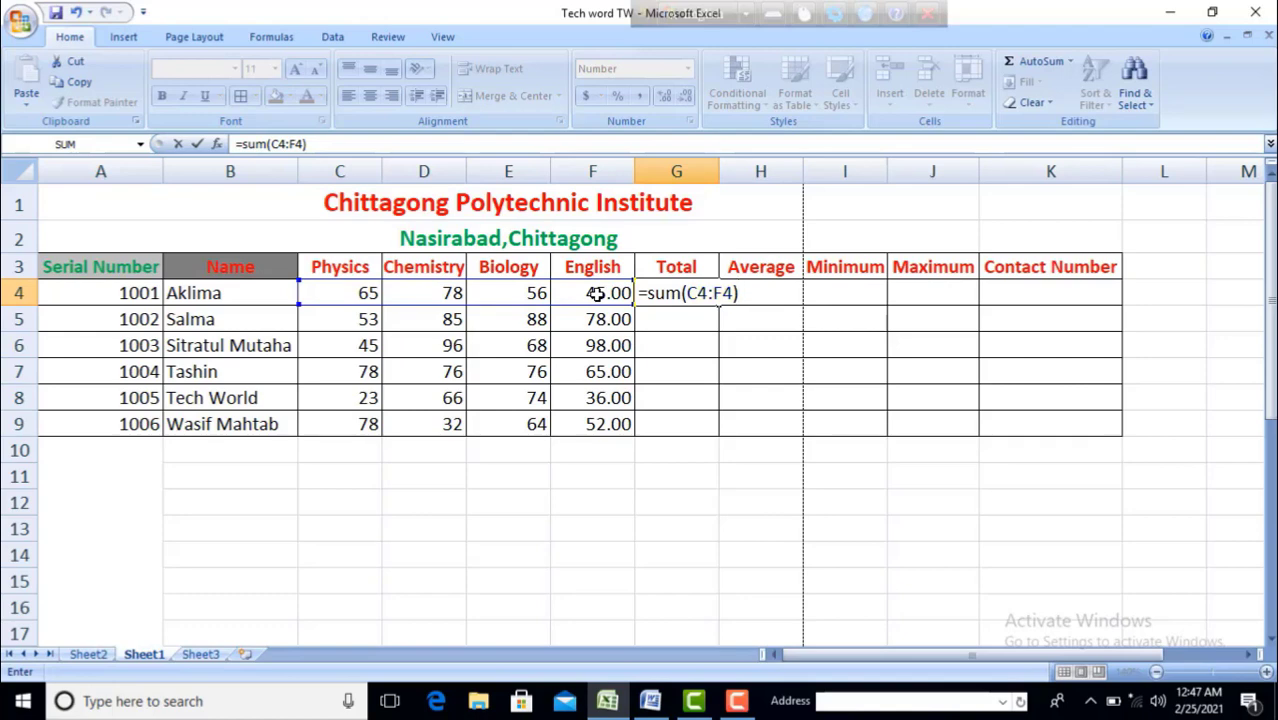
{"action": "key", "text": "Return"}
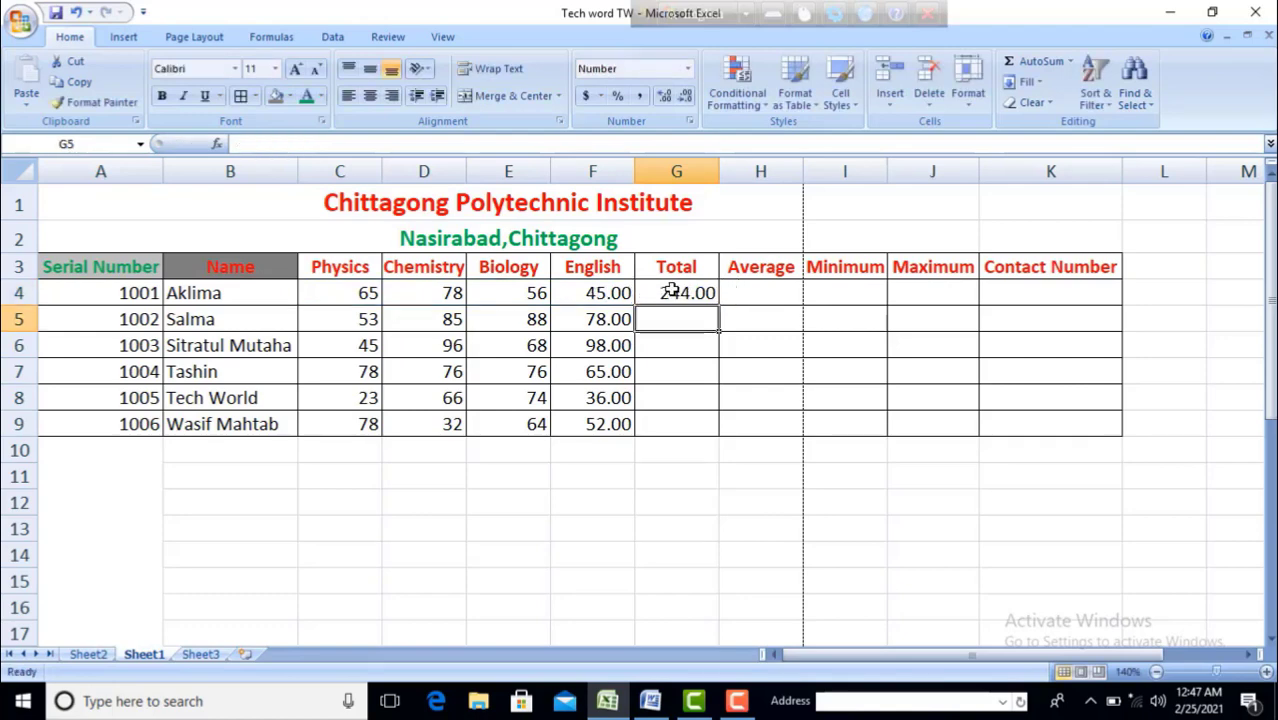
{"action": "left_click", "coordinate": [669, 289]}
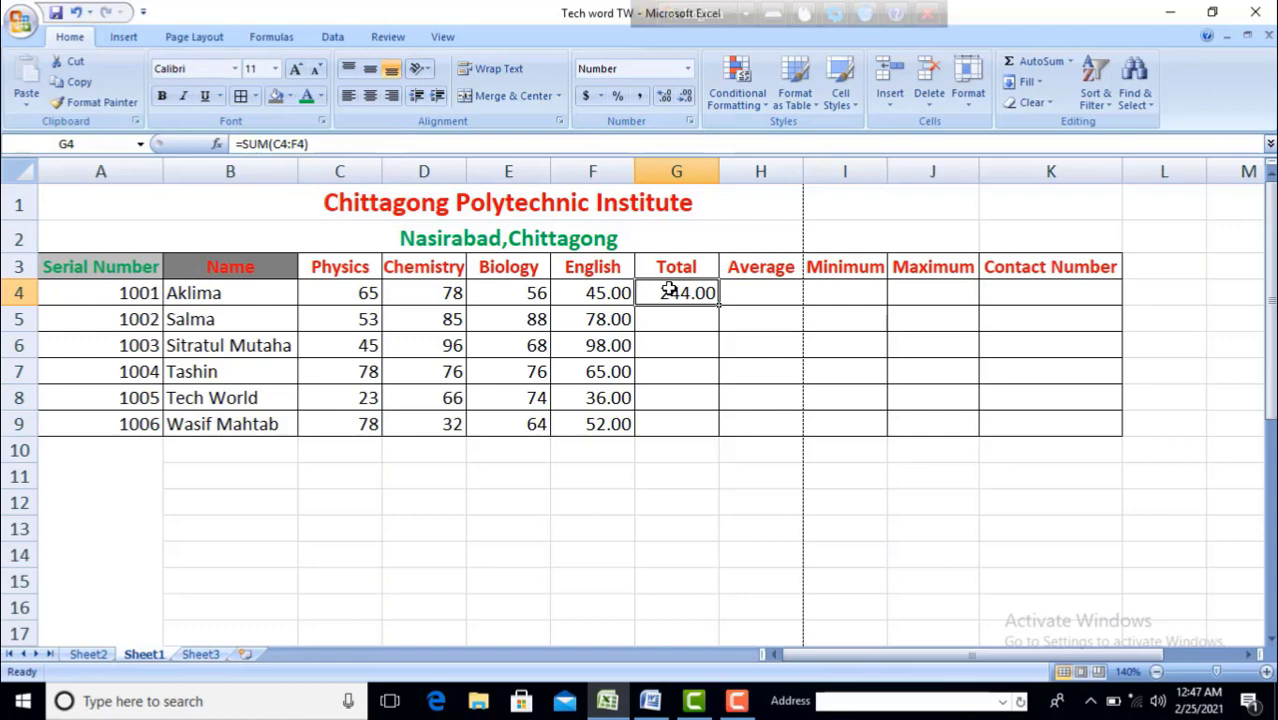
{"action": "double_click", "coordinate": [720, 305]}
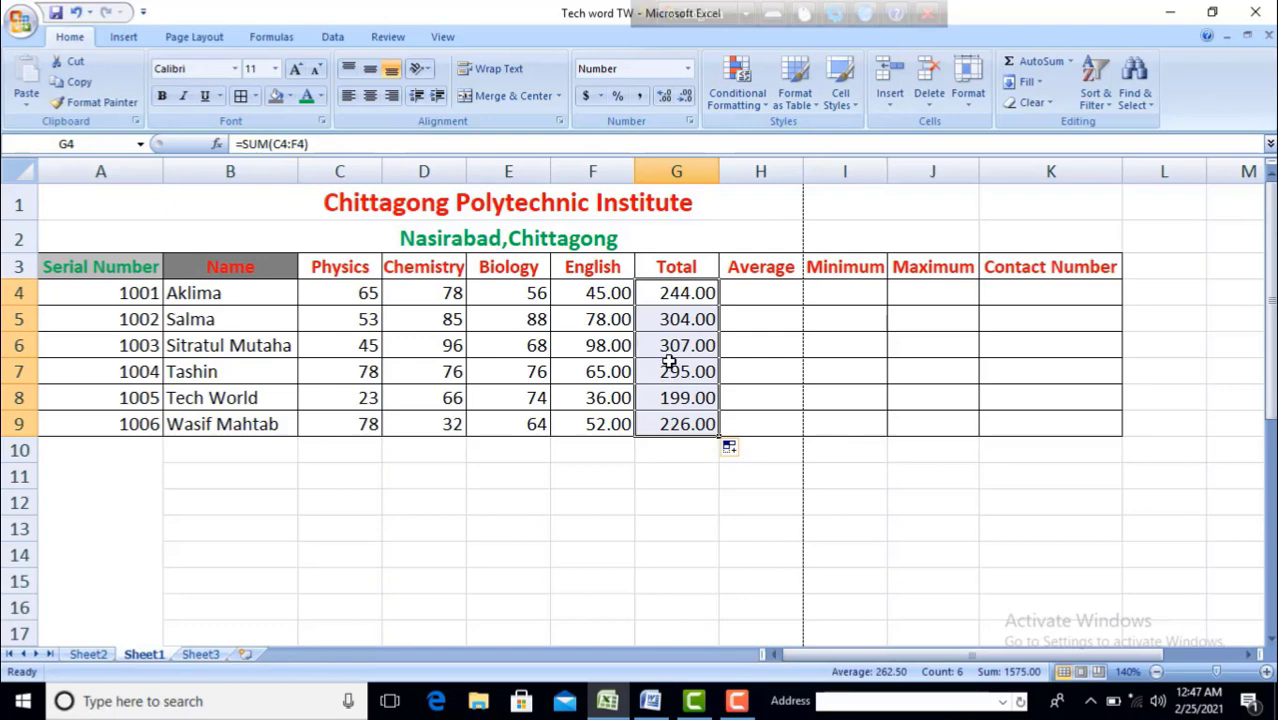
- Enter =AVERAGE(C4:F4) in H4 and fill it down to H9
{"action": "left_click", "coordinate": [761, 295]}
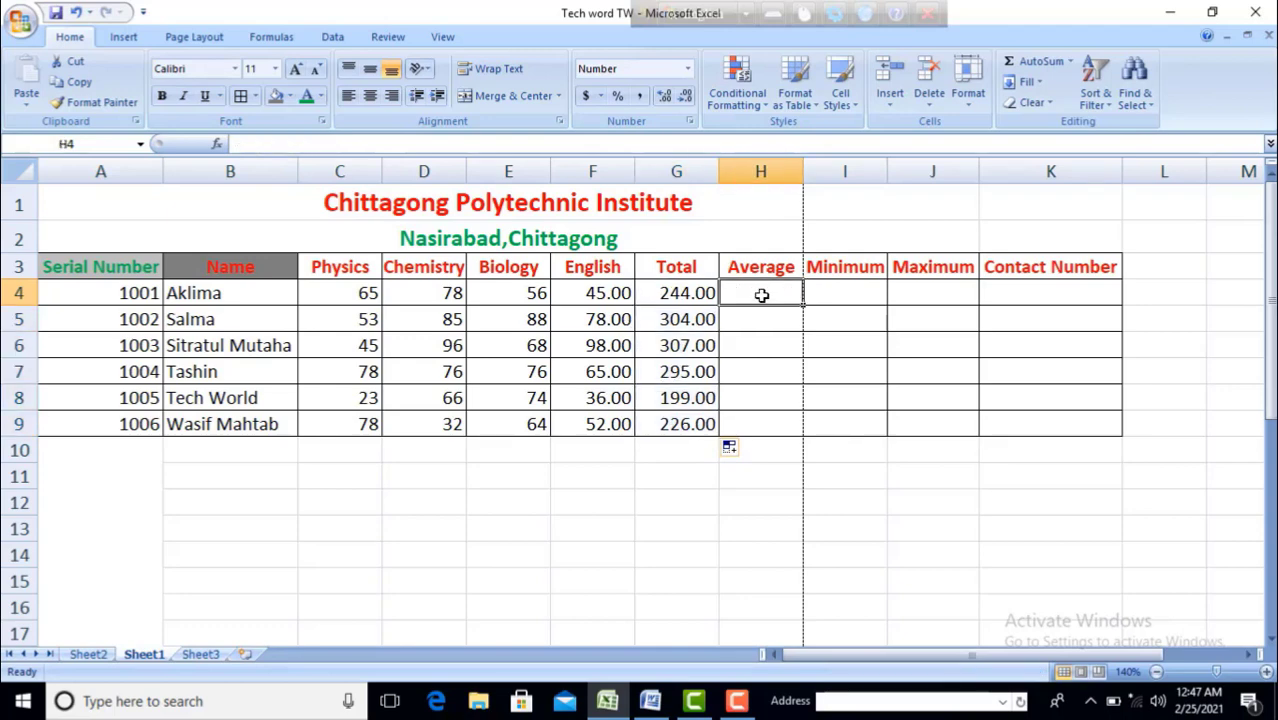
{"action": "type", "text": "="}
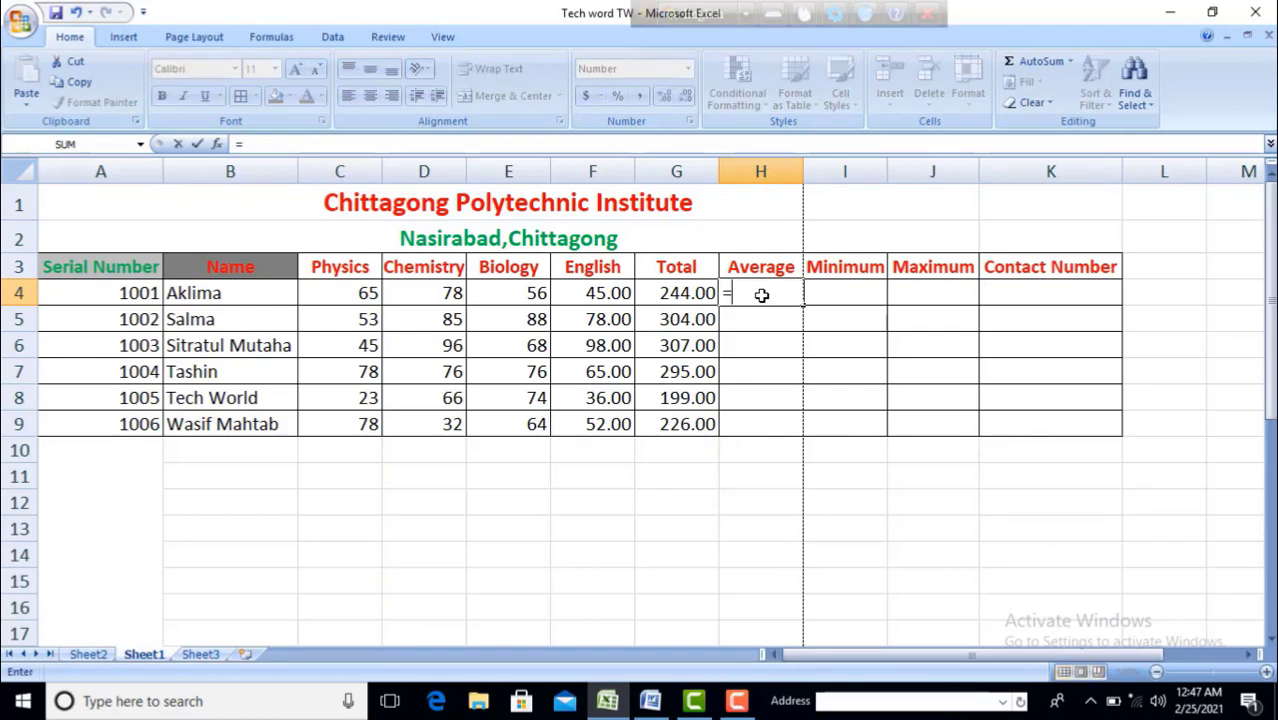
{"action": "type", "text": "ave"}
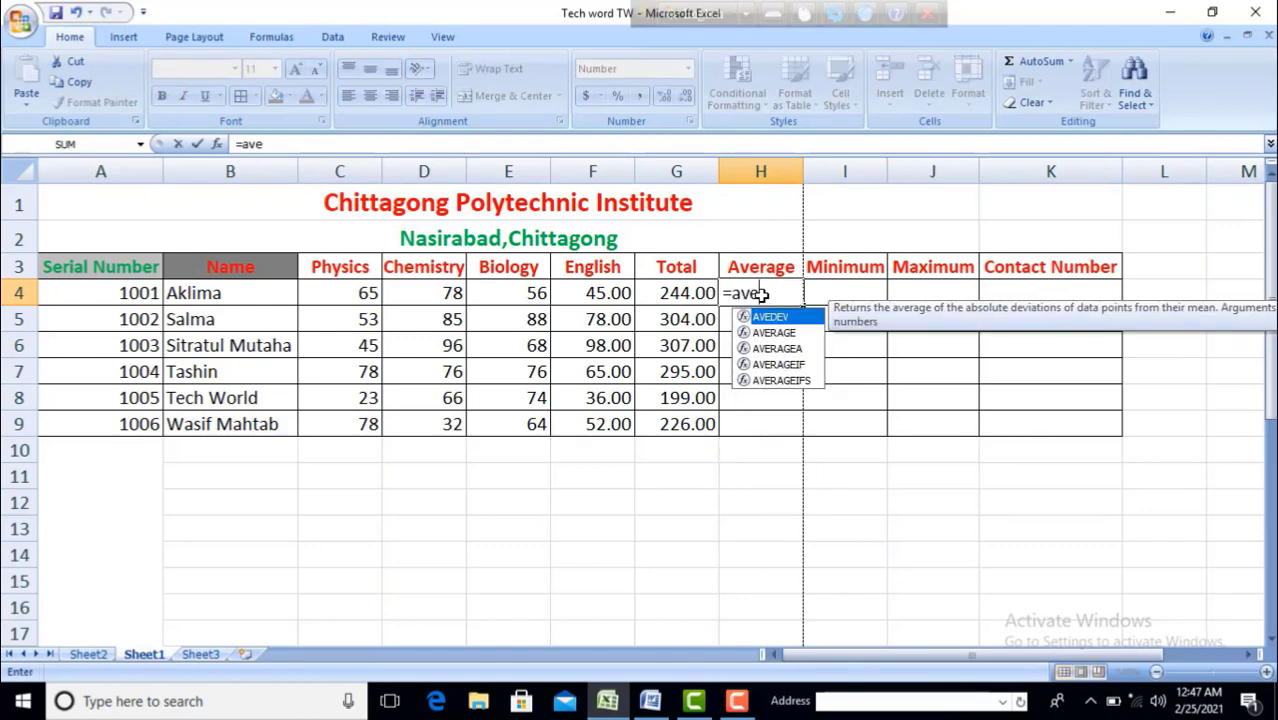
{"action": "left_click", "coordinate": [776, 337]}
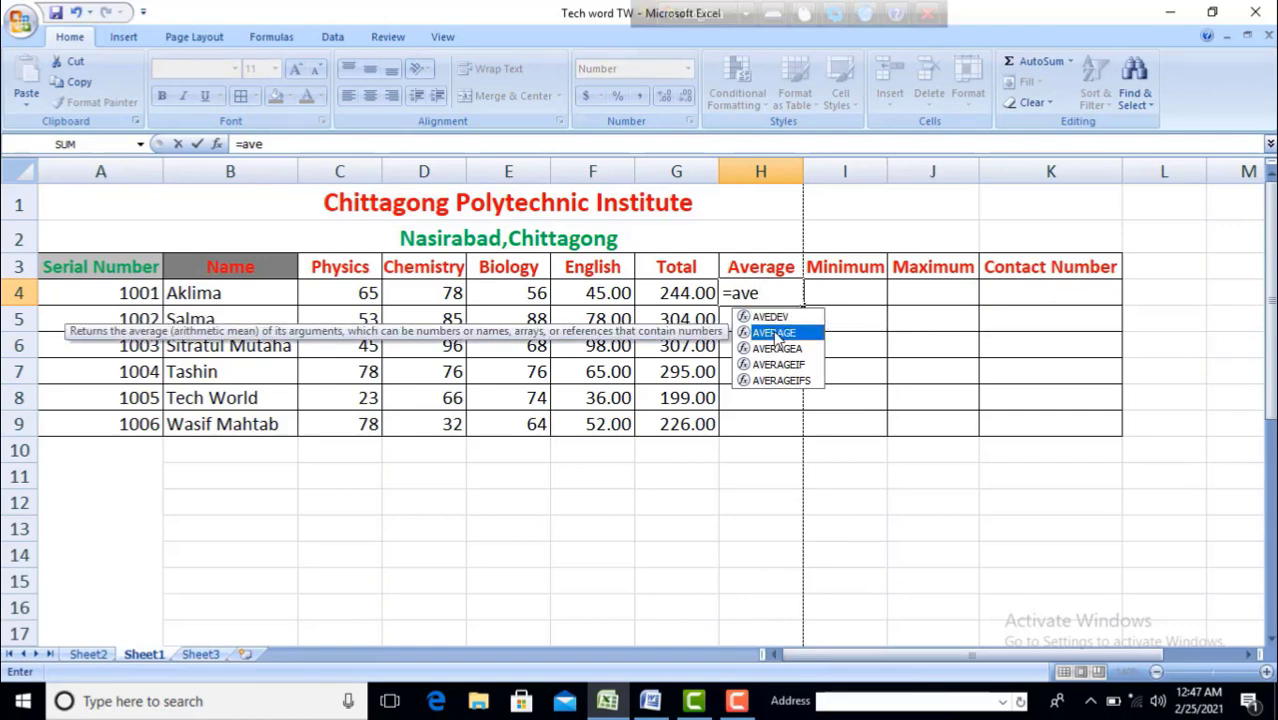
{"action": "left_click", "coordinate": [764, 294]}
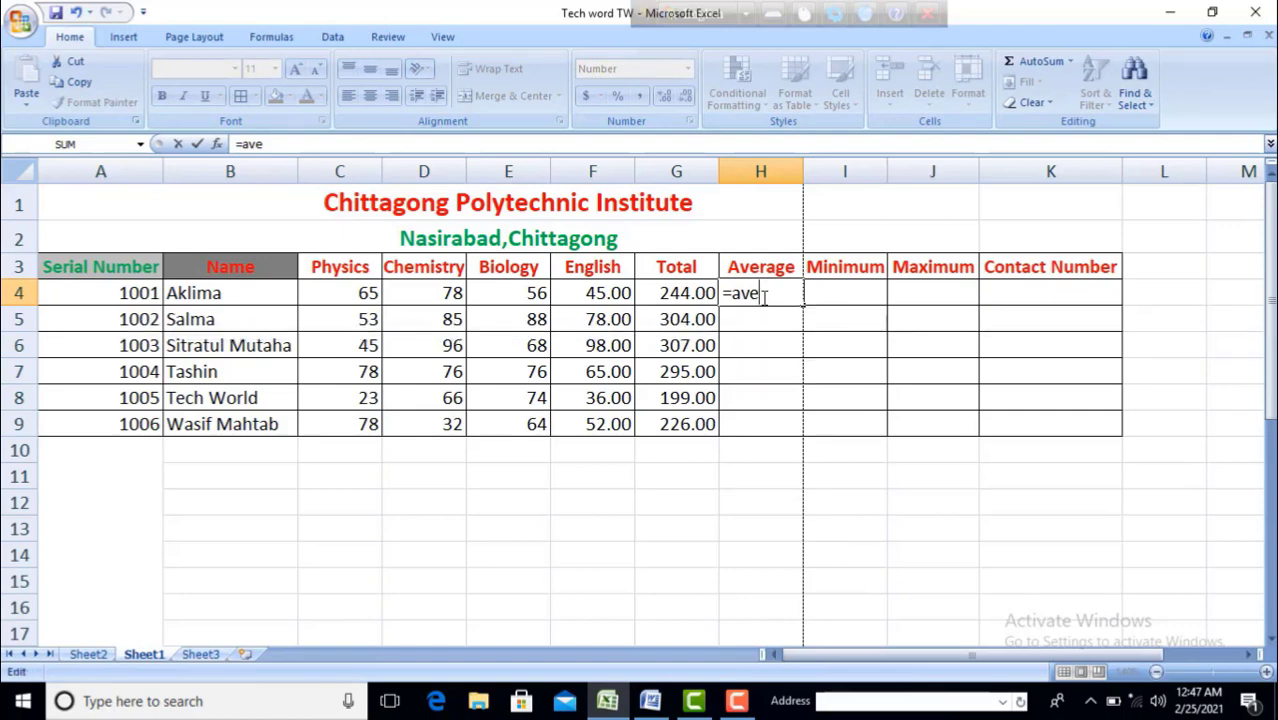
{"action": "type", "text": "rage"}
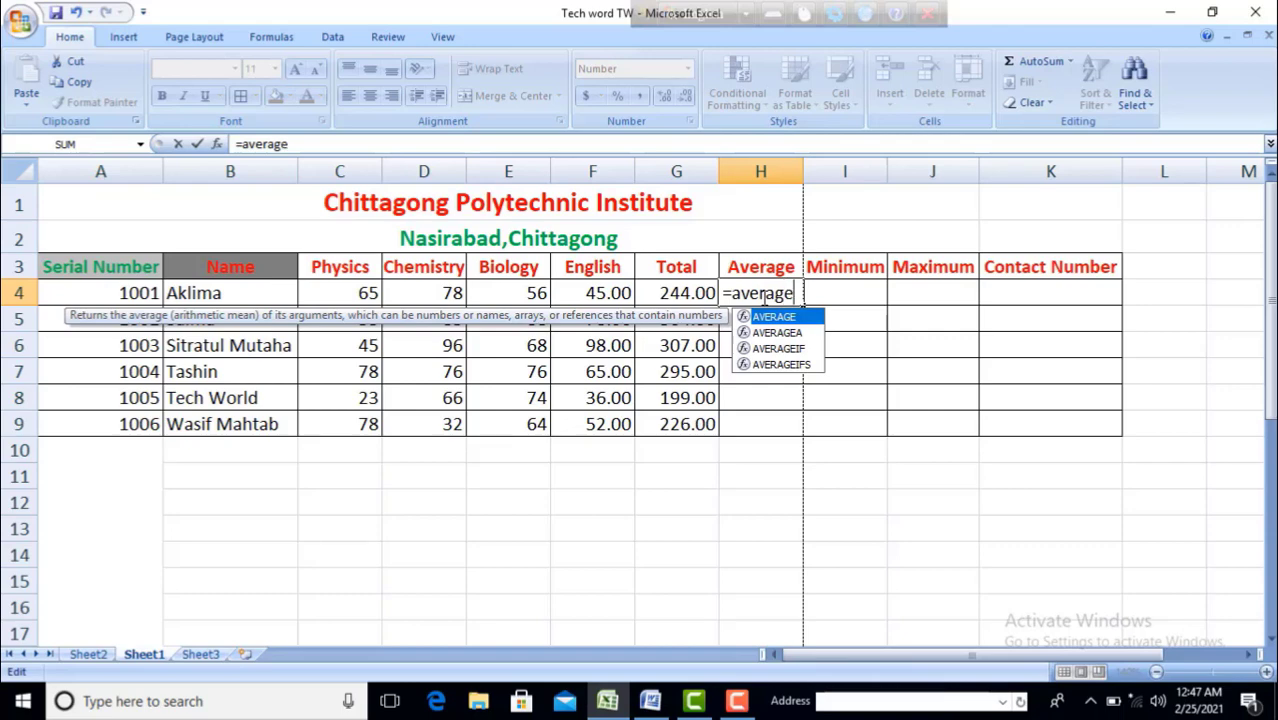
{"action": "type", "text": "("}
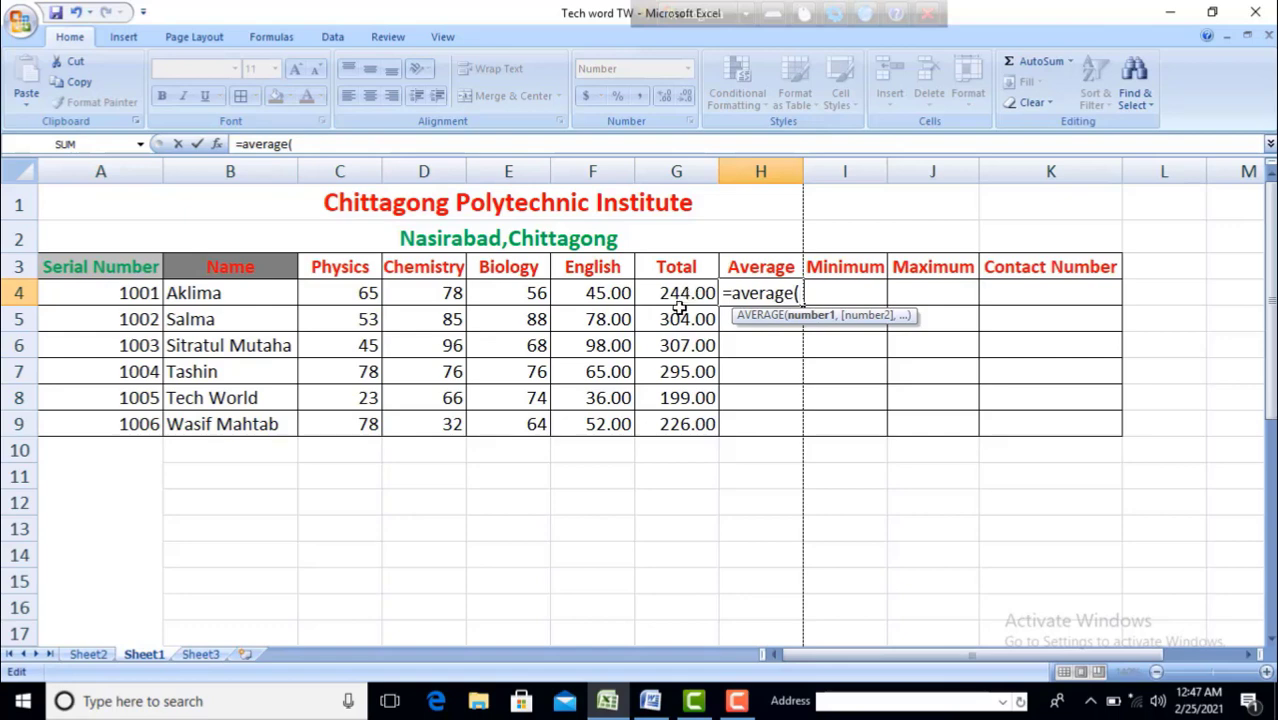
{"action": "left_click", "coordinate": [367, 292]}
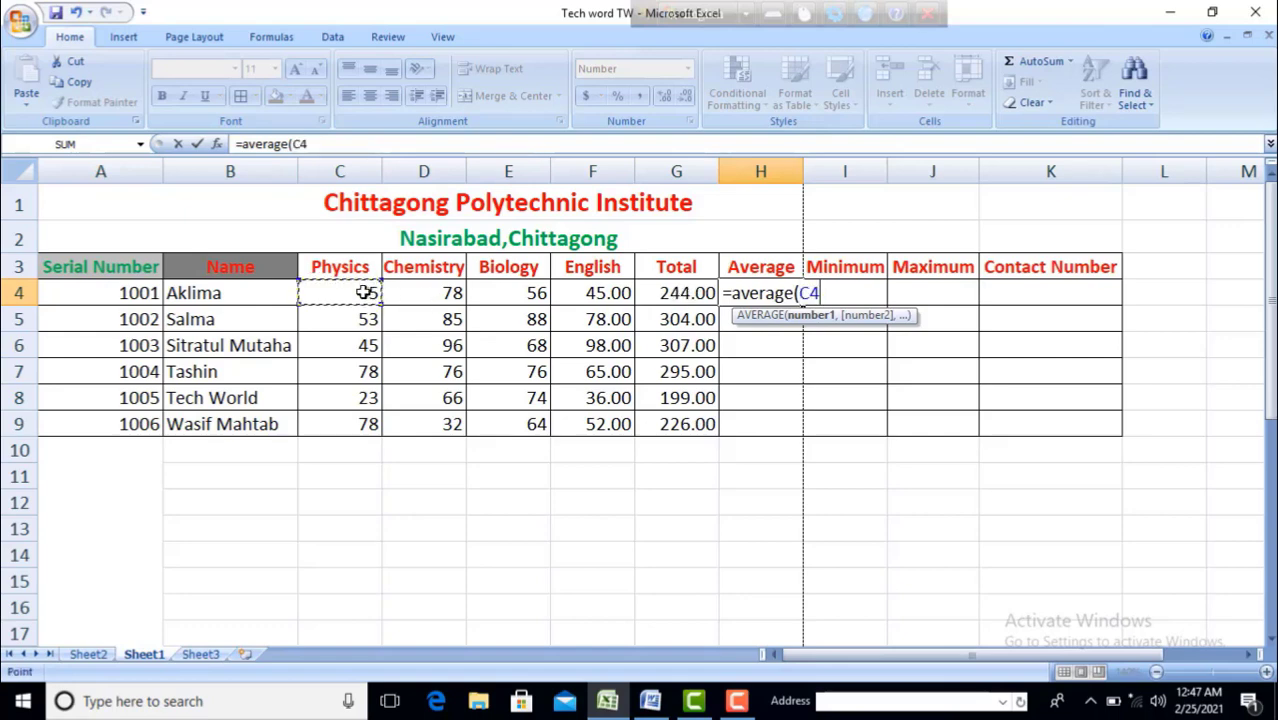
{"action": "key", "text": "F8"}
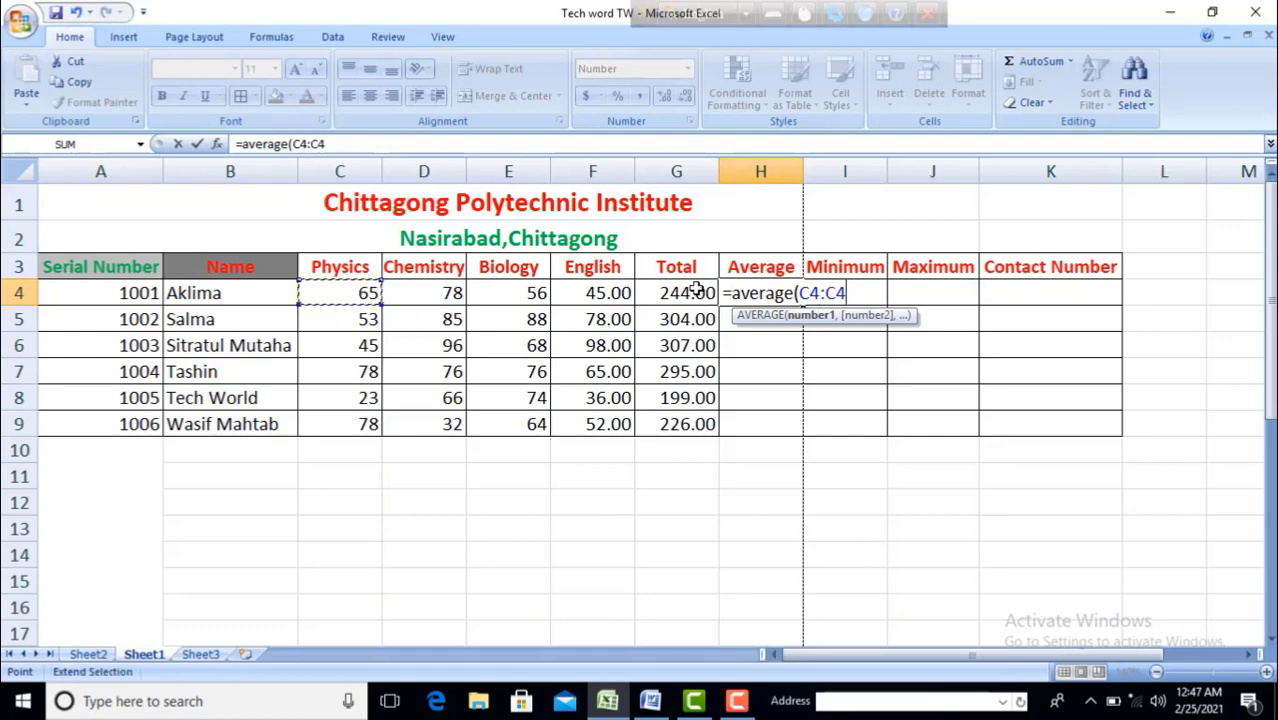
{"action": "left_click", "coordinate": [605, 292]}
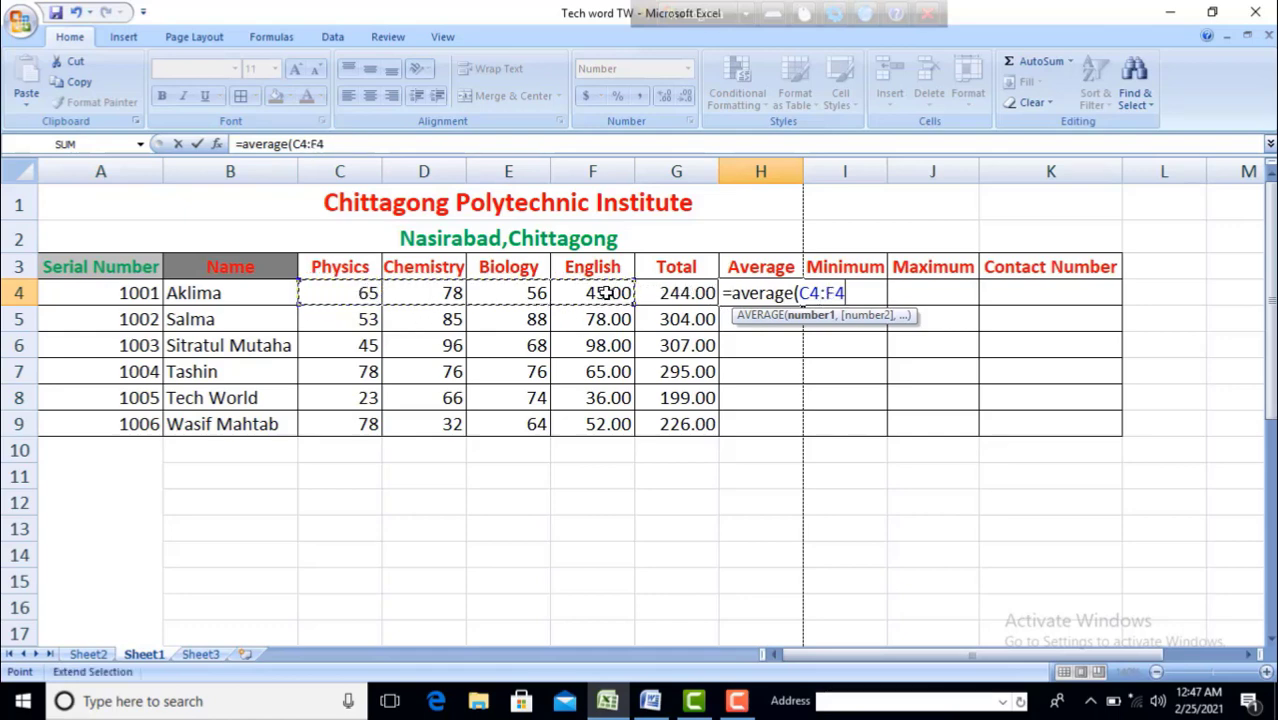
{"action": "type", "text": ")"}
{"action": "key", "text": "Return"}
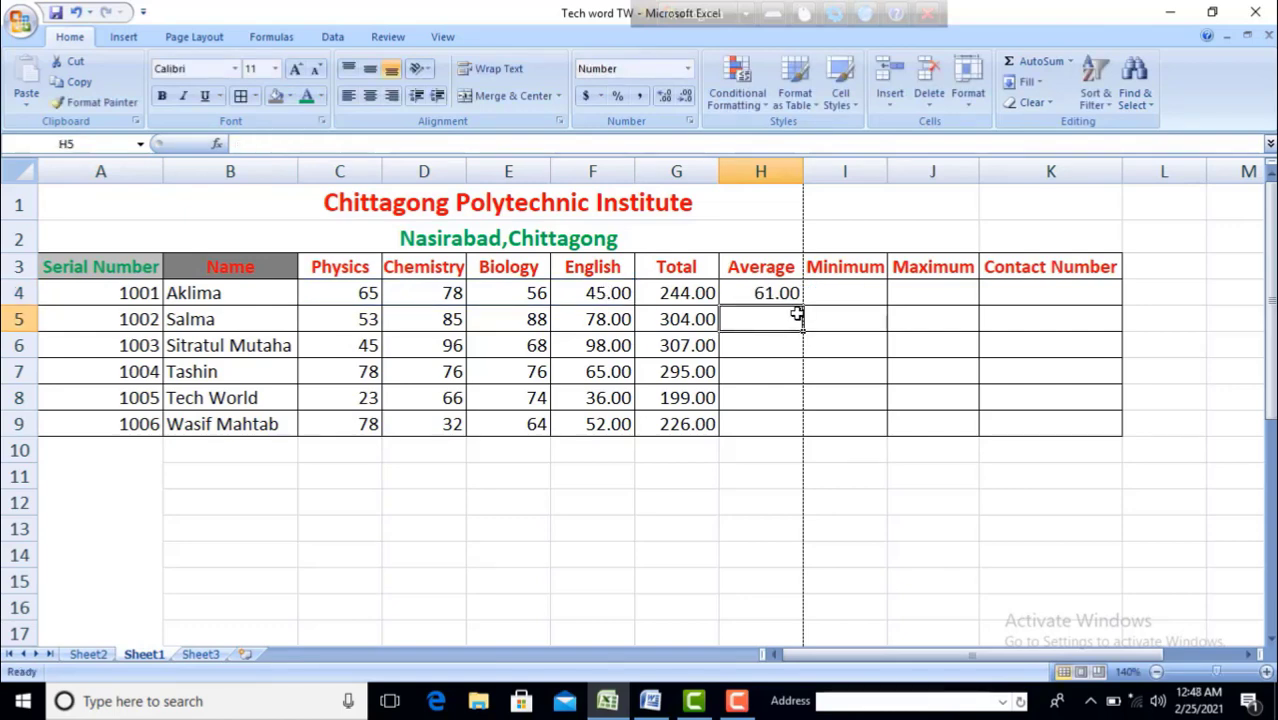
{"action": "left_click", "coordinate": [765, 290]}
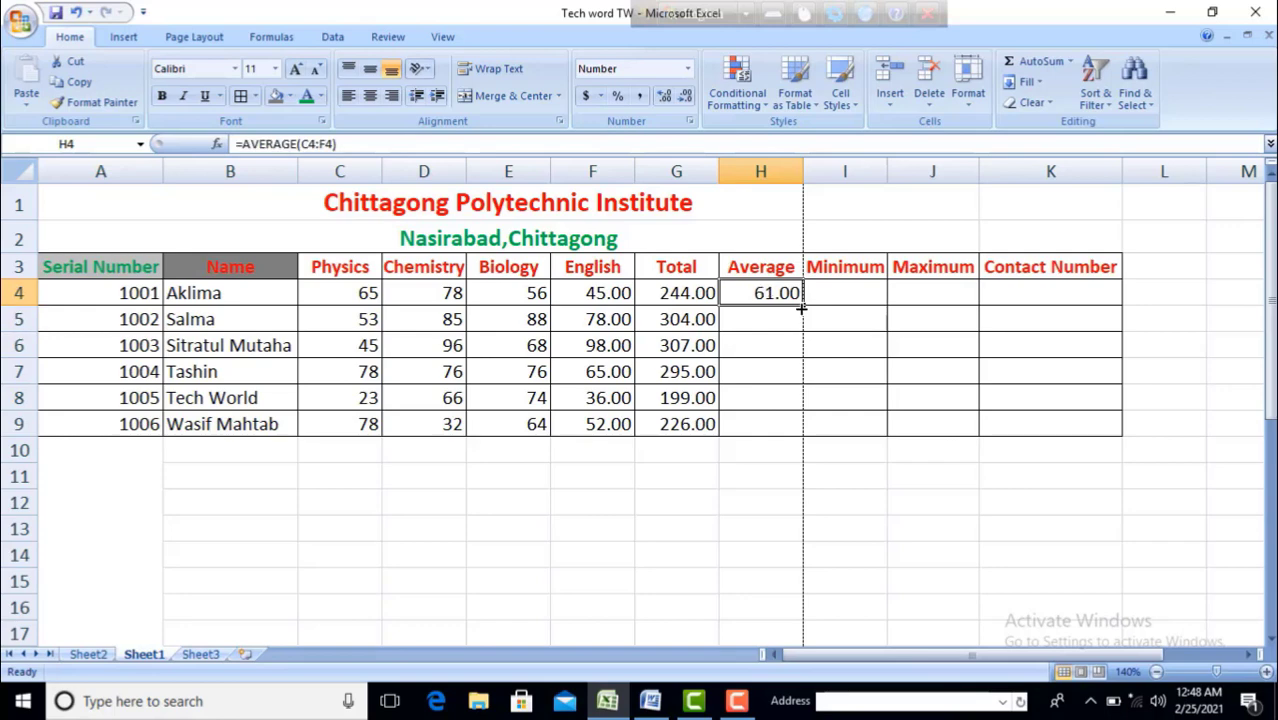
{"action": "double_click", "coordinate": [801, 309]}
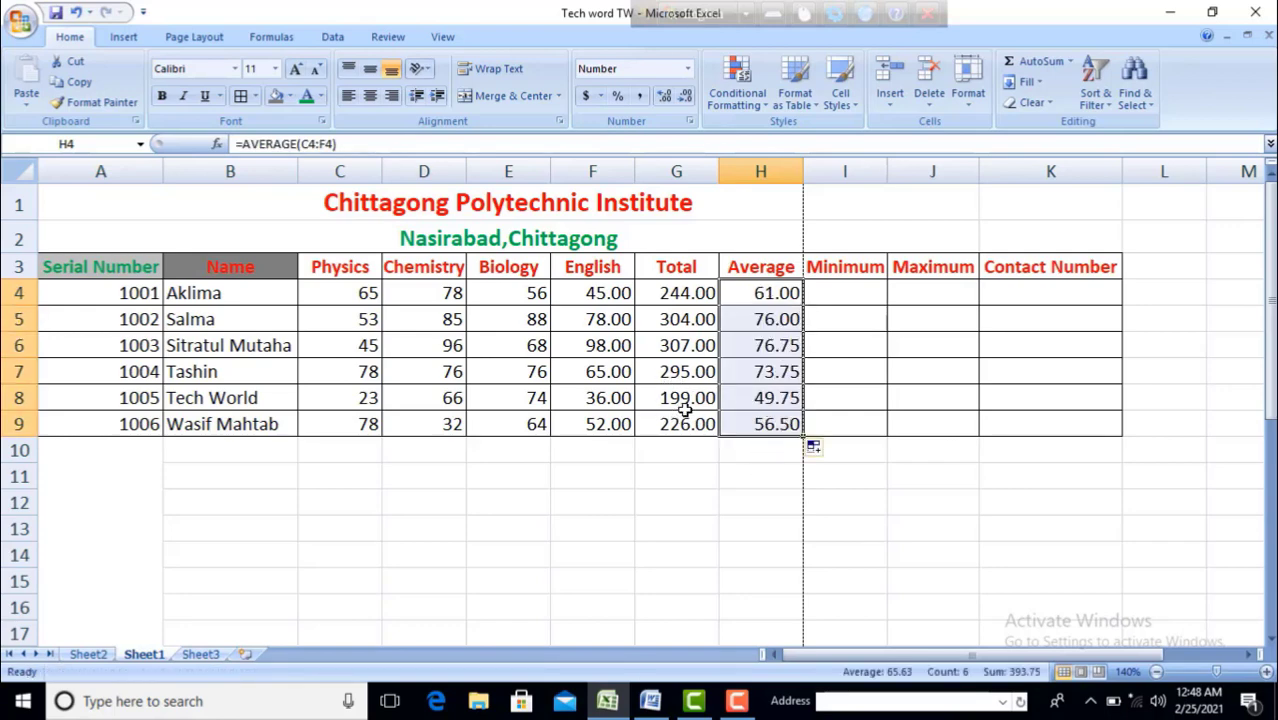
- Correct the Biology mark in E8 from 74 to 75
{"action": "left_click", "coordinate": [543, 397]}
{"action": "double_click", "coordinate": [543, 397]}
{"action": "key", "text": "BackSpace"}
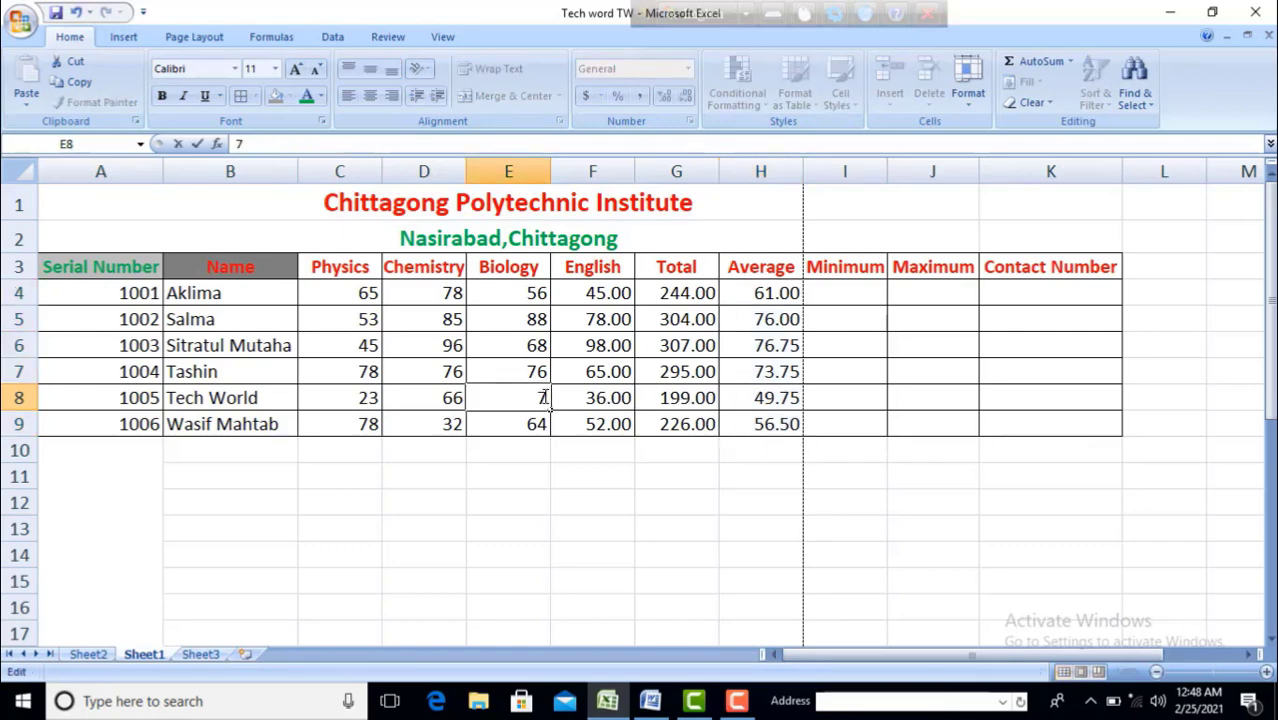
{"action": "type", "text": "5"}
{"action": "left_click", "coordinate": [858, 449]}
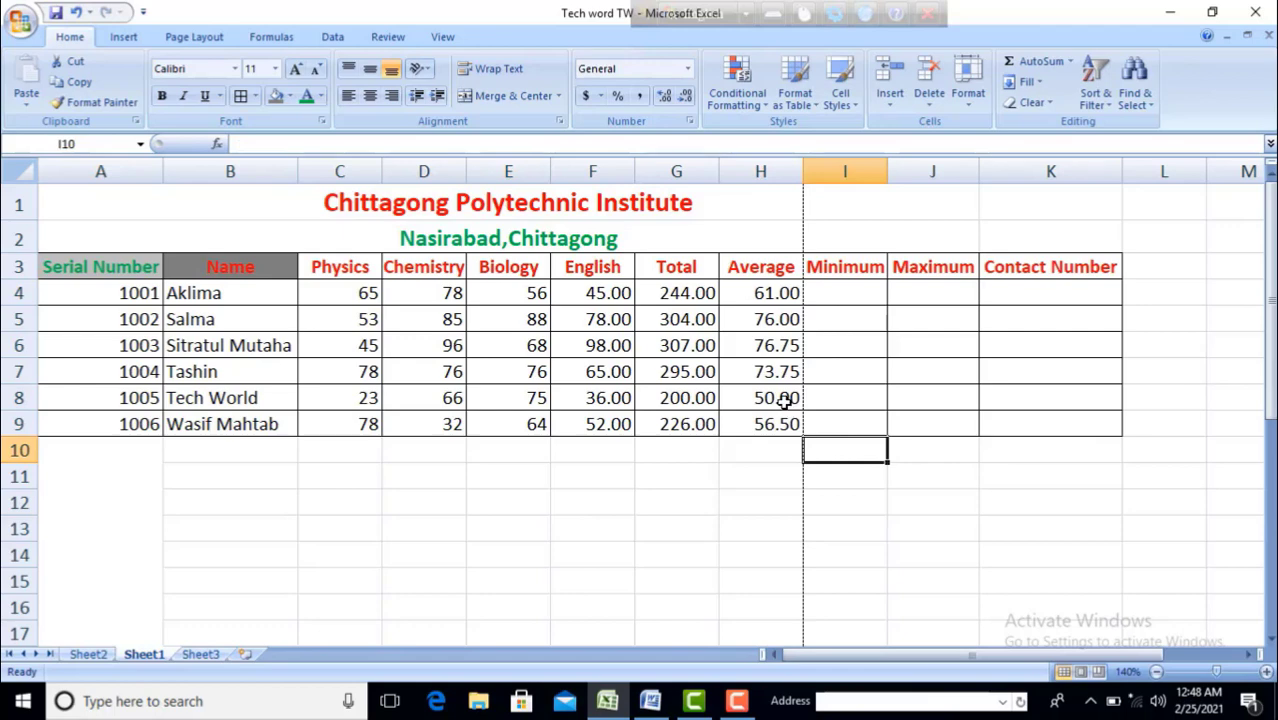
- Enter =MIN(C4:F4) in I4 and fill it down to I9 (45, 53, 45, 65, 23, 32)
{"action": "left_click", "coordinate": [849, 288]}
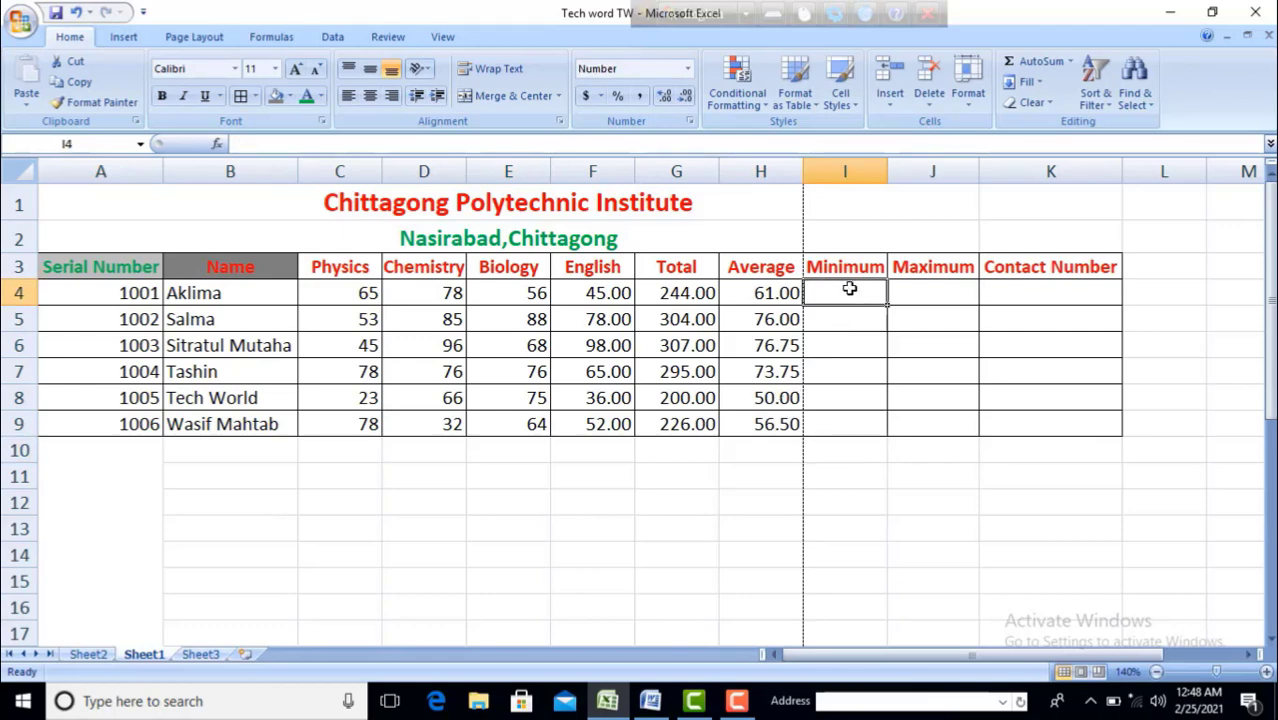
{"action": "type", "text": "=min("}
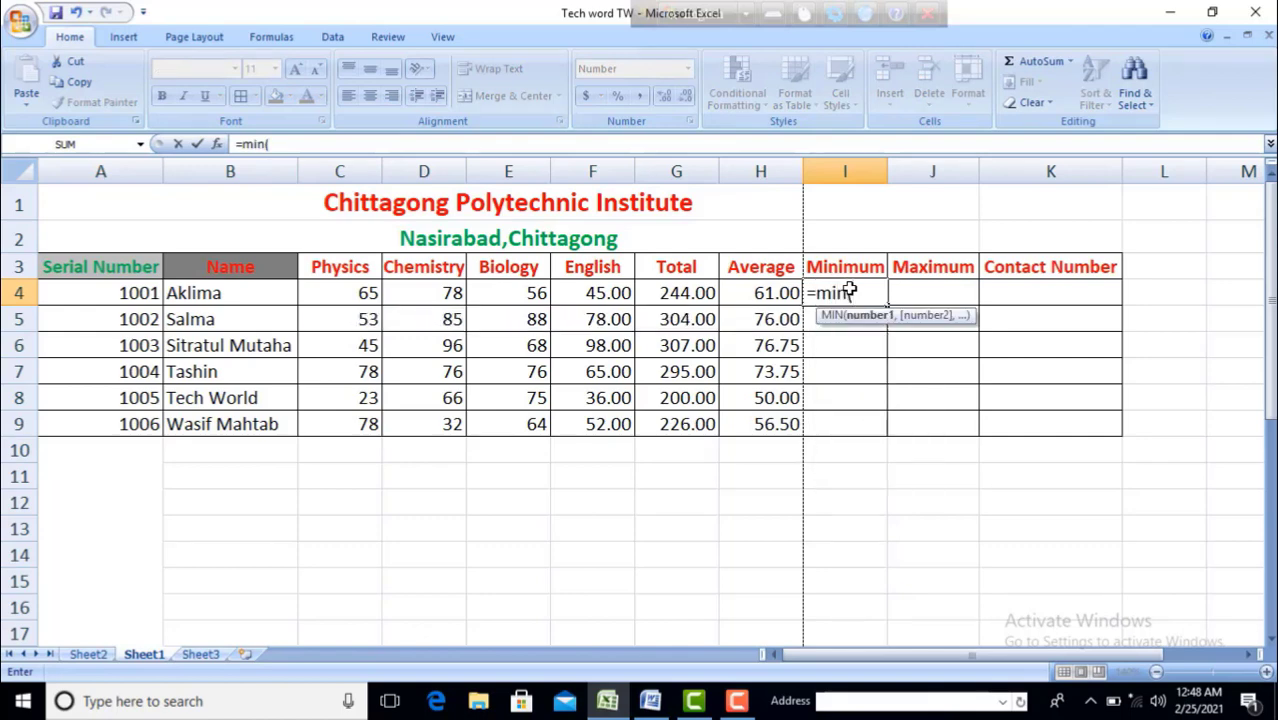
{"action": "left_click", "coordinate": [342, 297]}
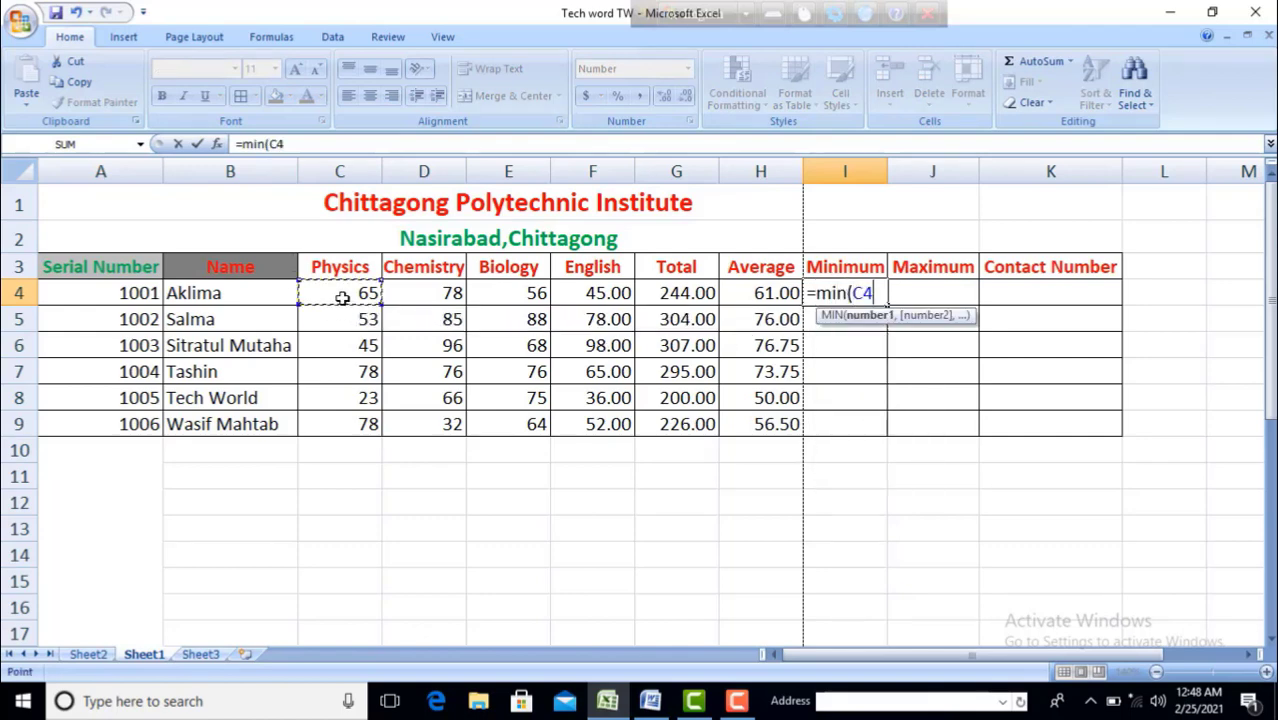
{"action": "key", "text": "F8"}
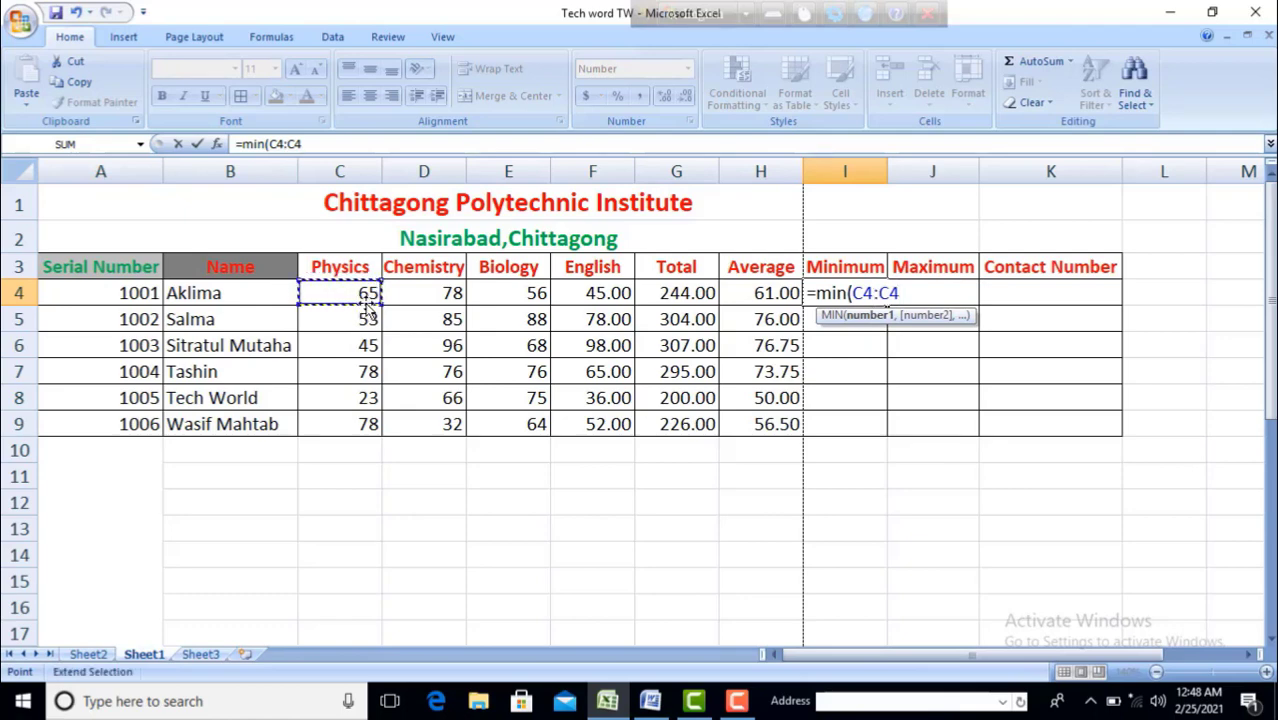
{"action": "left_click", "coordinate": [595, 293]}
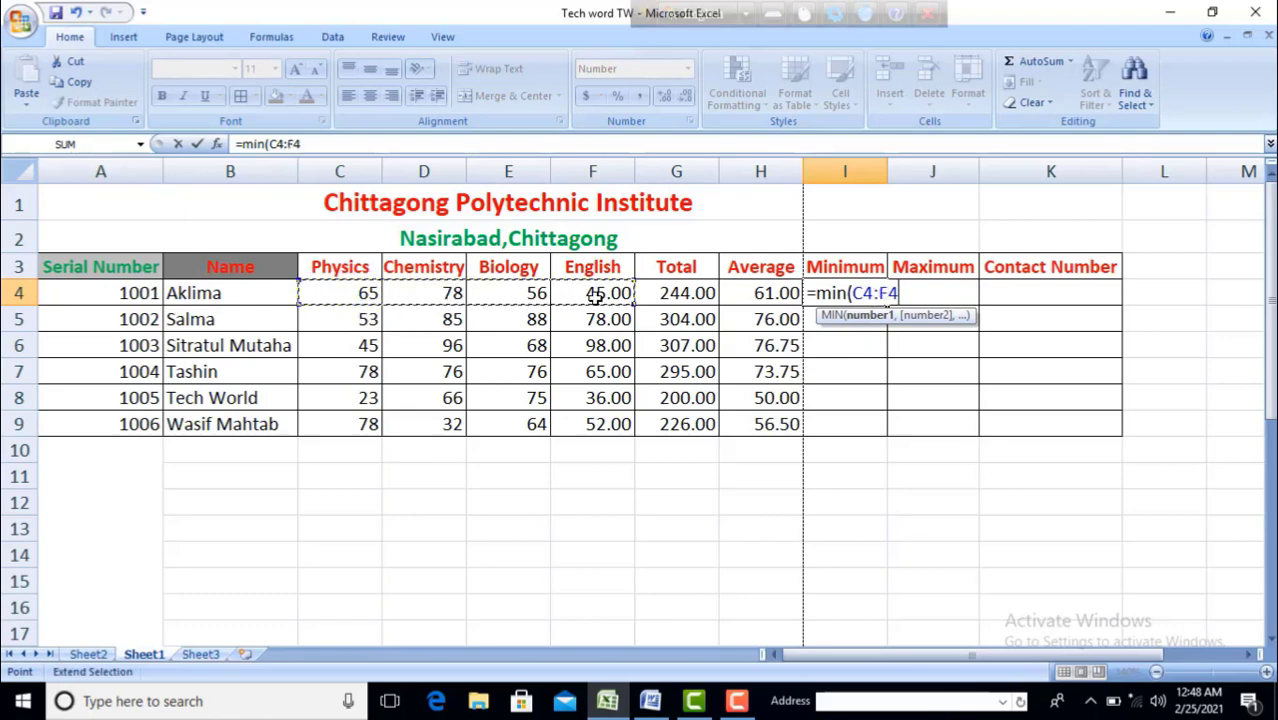
{"action": "type", "text": ")"}
{"action": "key", "text": "Return"}
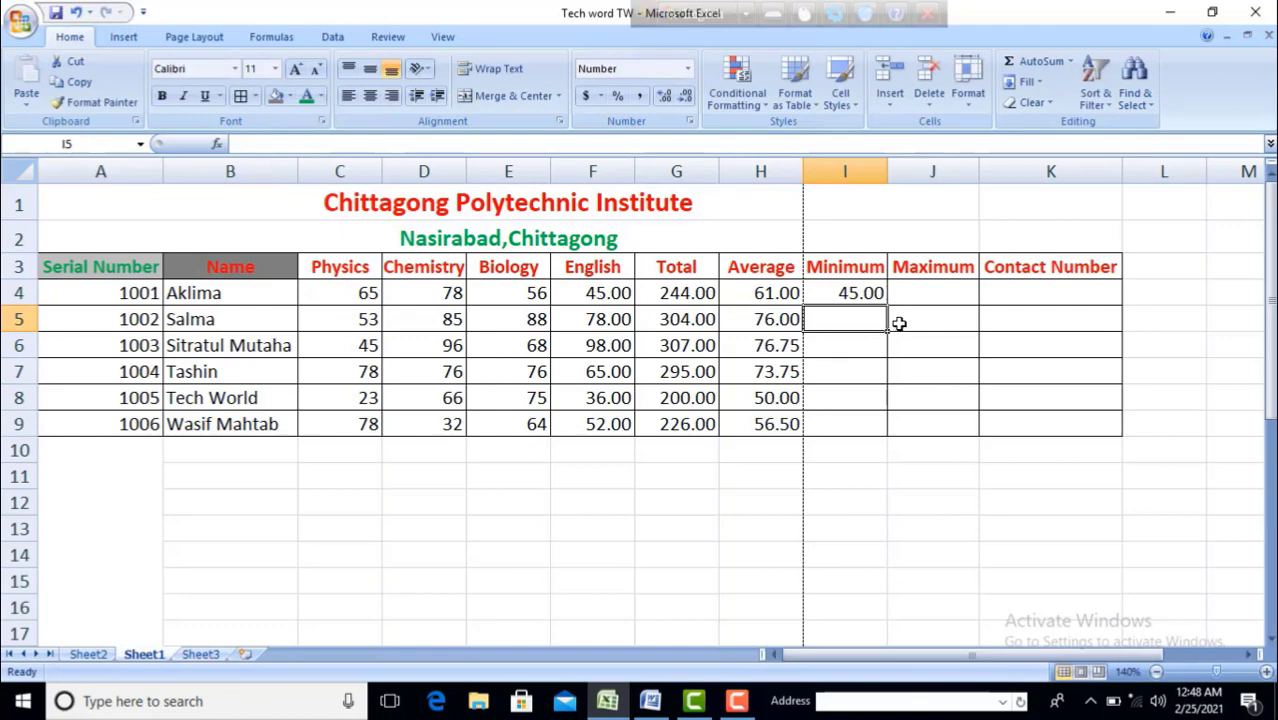
{"action": "left_click", "coordinate": [872, 294]}
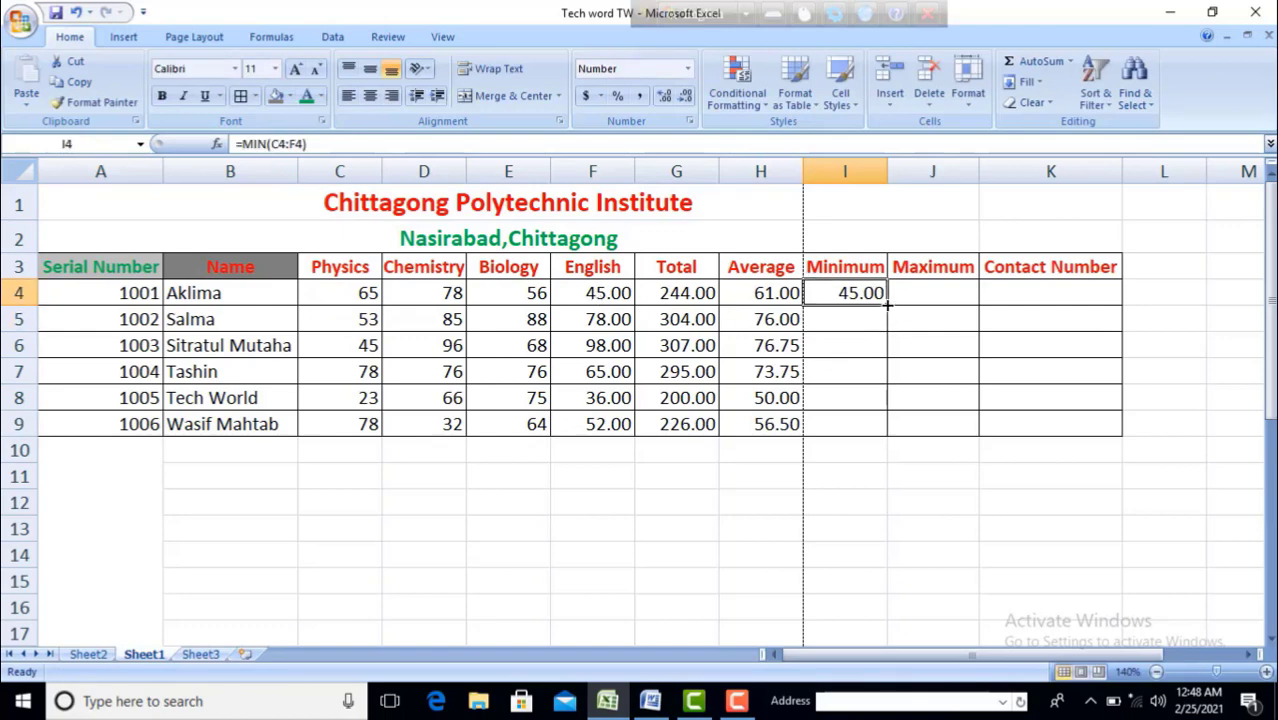
{"action": "double_click", "coordinate": [886, 306]}
{"action": "left_click", "coordinate": [926, 286]}
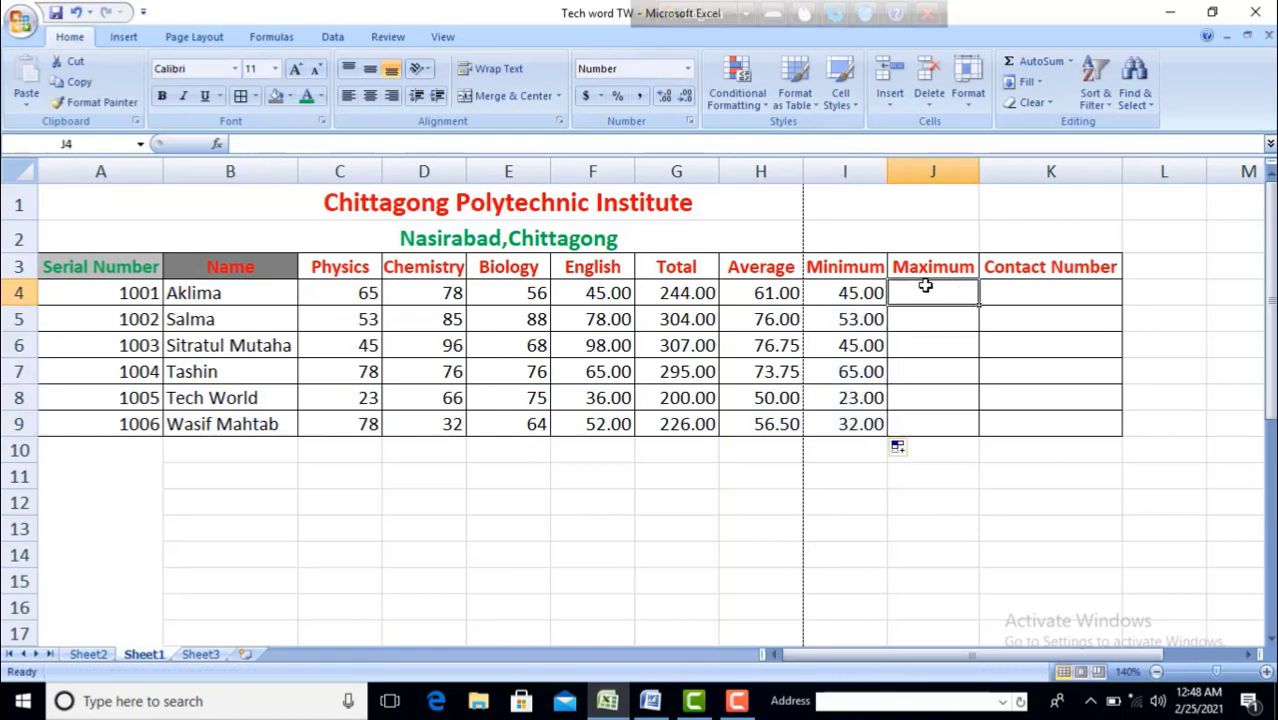
- Enter =MAX(C4:F4) in J4 and drag it down to J9 (78, 88, 98, 78, 75, 78)
{"action": "type", "text": "="}
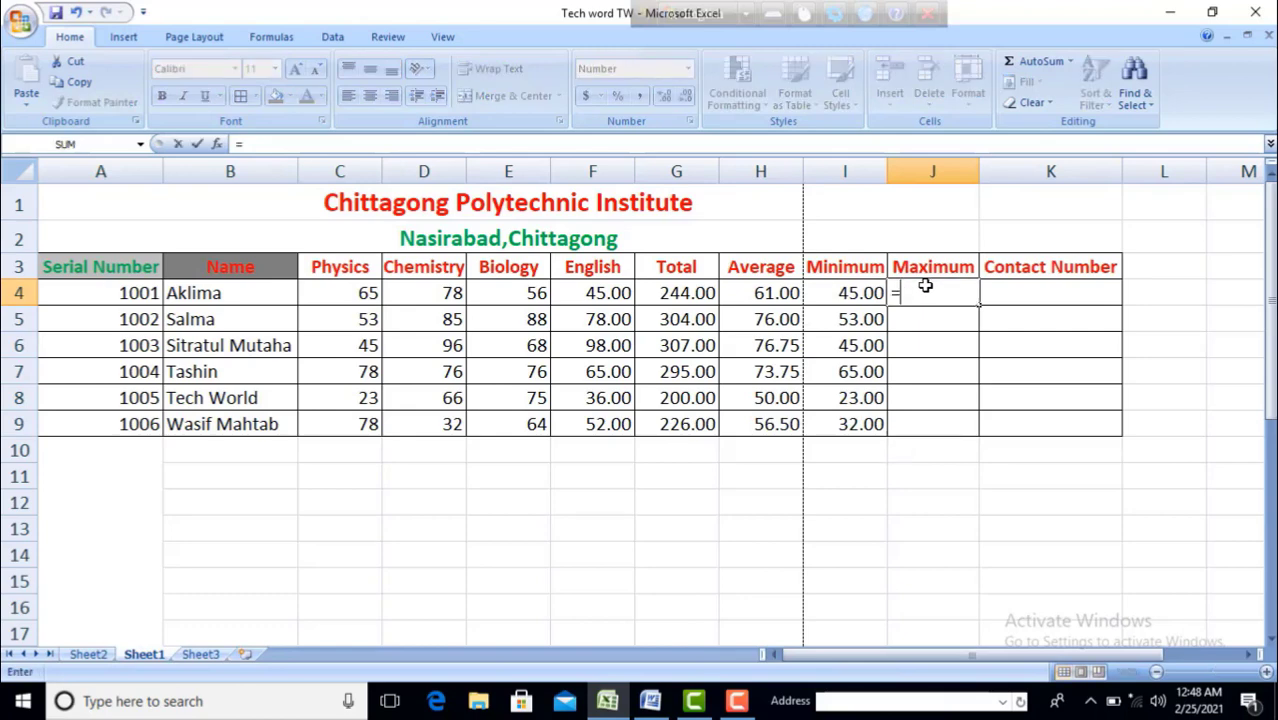
{"action": "type", "text": "max("}
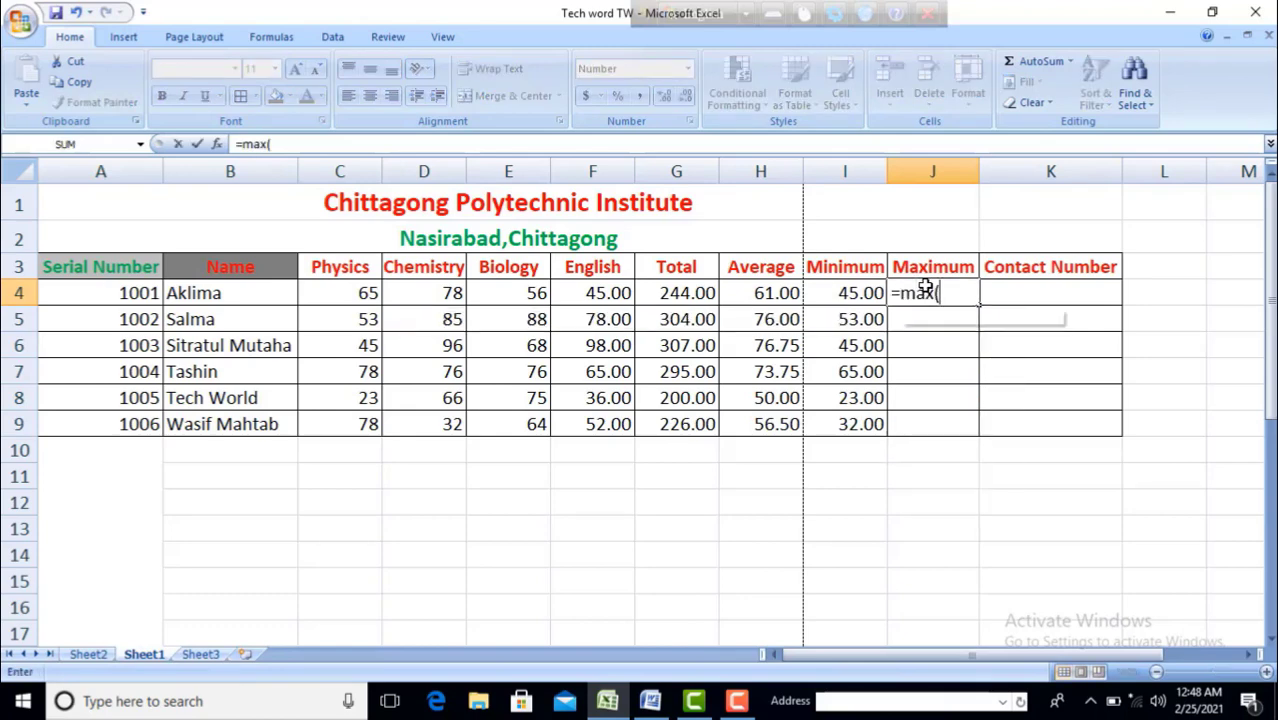
{"action": "left_click", "coordinate": [326, 290]}
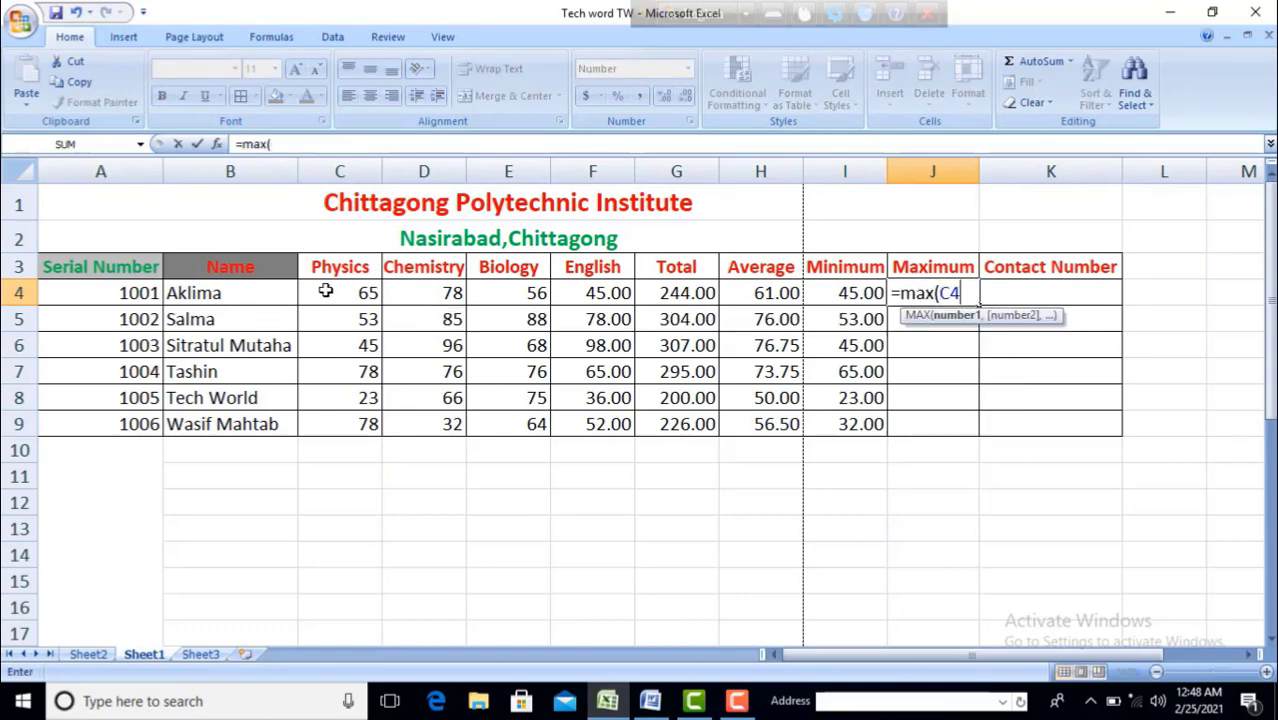
{"action": "key", "text": "F8"}
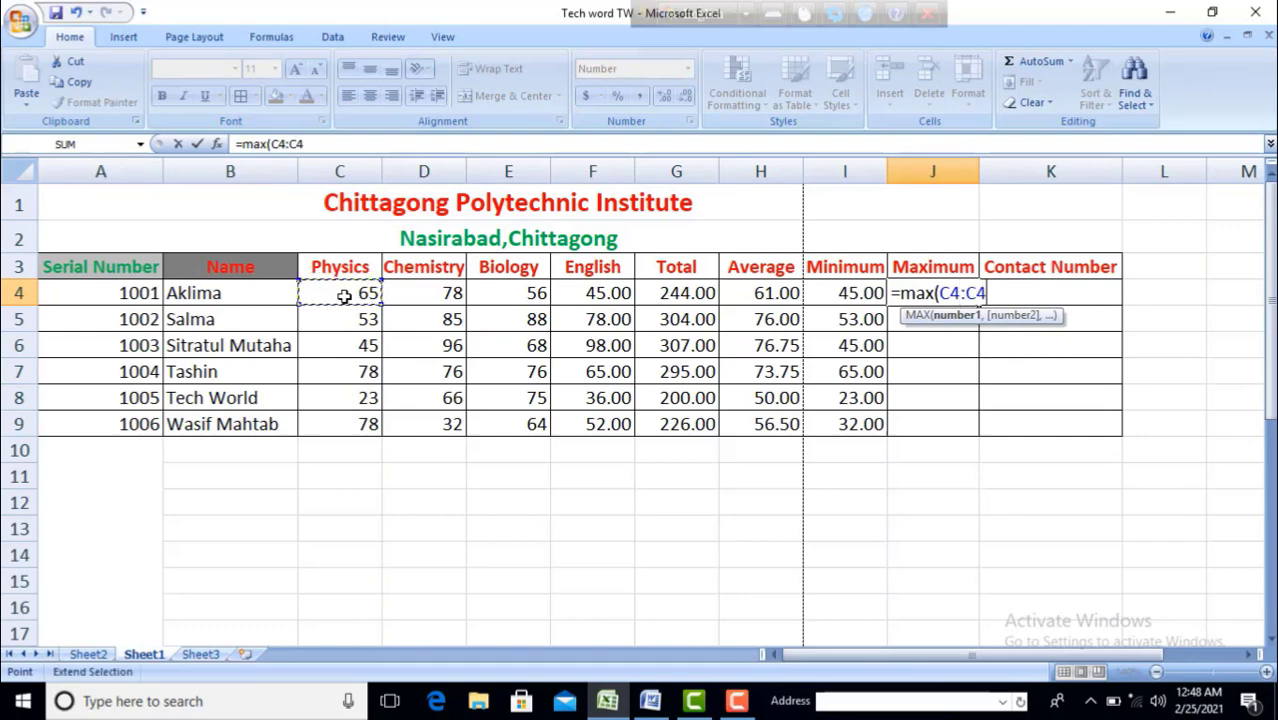
{"action": "left_click", "coordinate": [621, 292]}
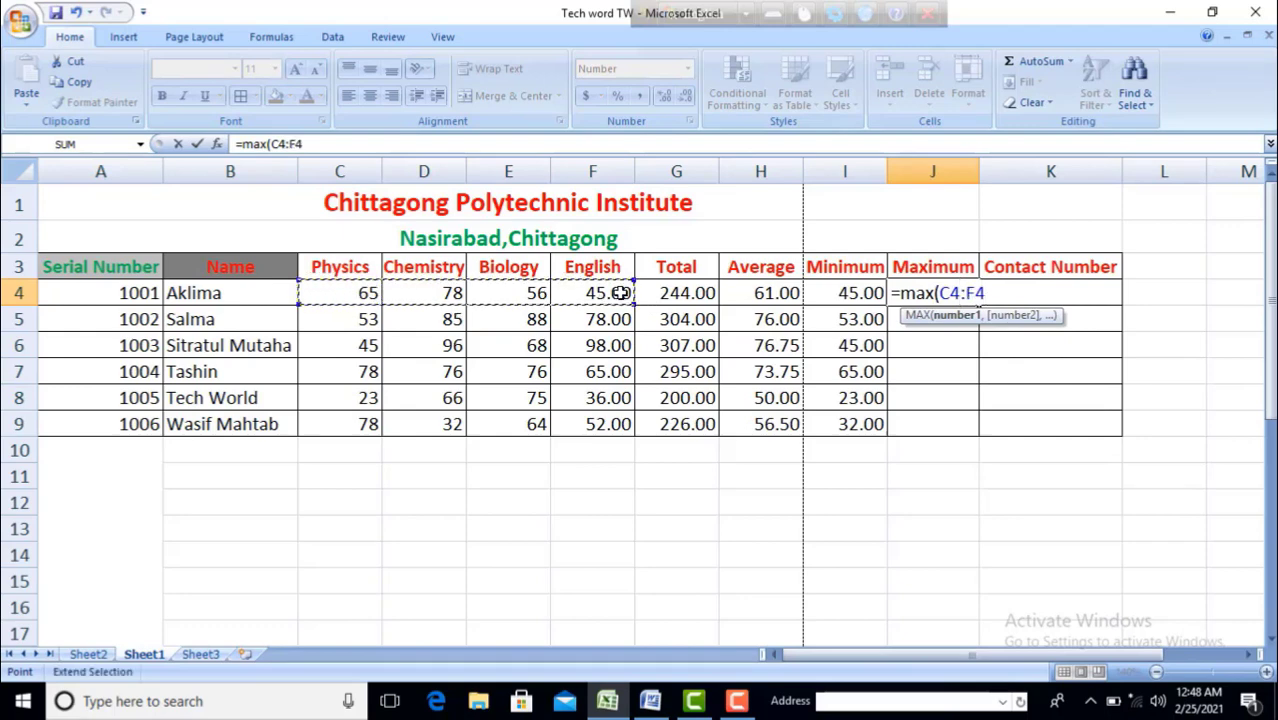
{"action": "type", "text": ")"}
{"action": "key", "text": "Return"}
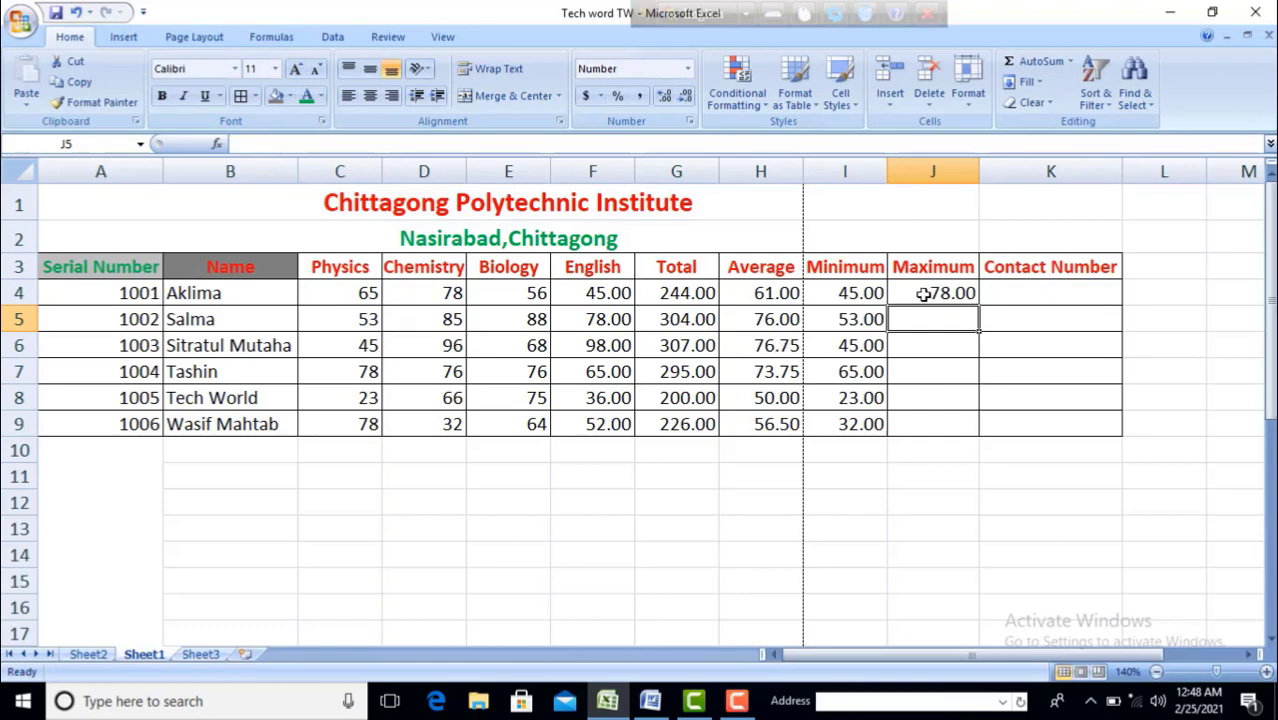
{"action": "left_click", "coordinate": [920, 293]}
{"action": "left_click_drag", "start_coordinate": [978, 305], "coordinate": [979, 426]}
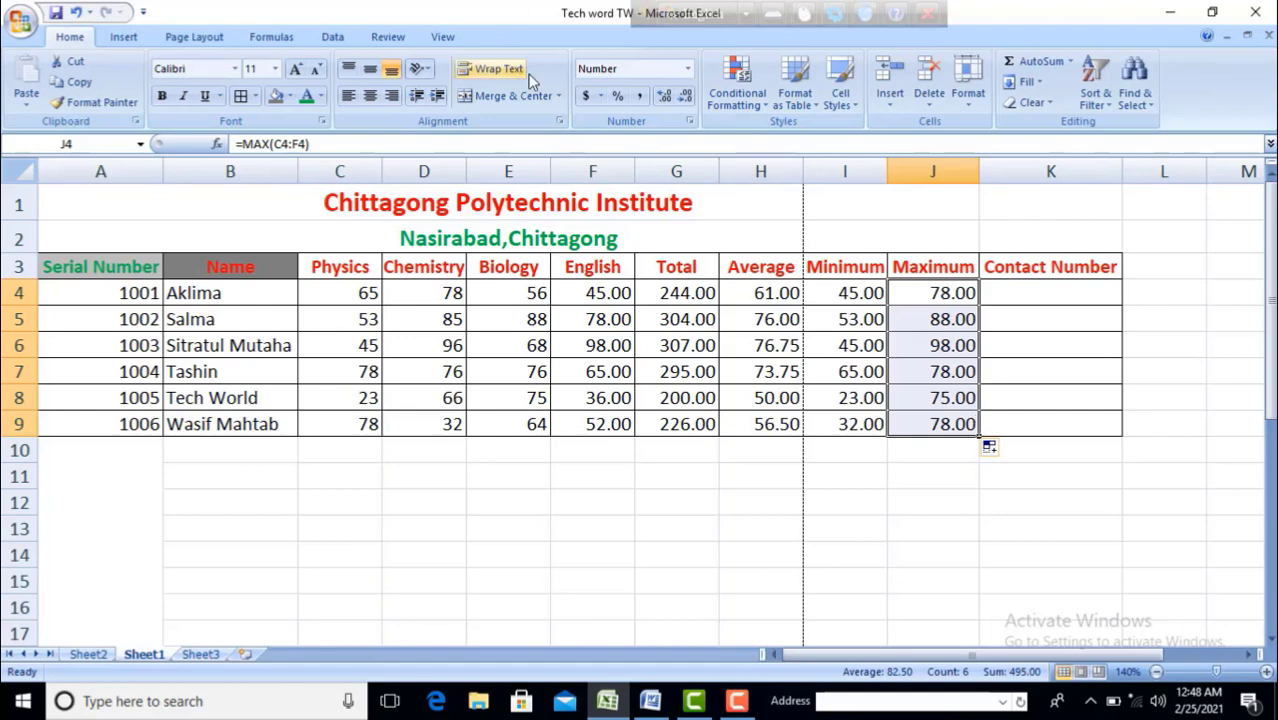
- Format the English column F as Number with 0 decimal places
{"action": "left_click", "coordinate": [598, 172]}
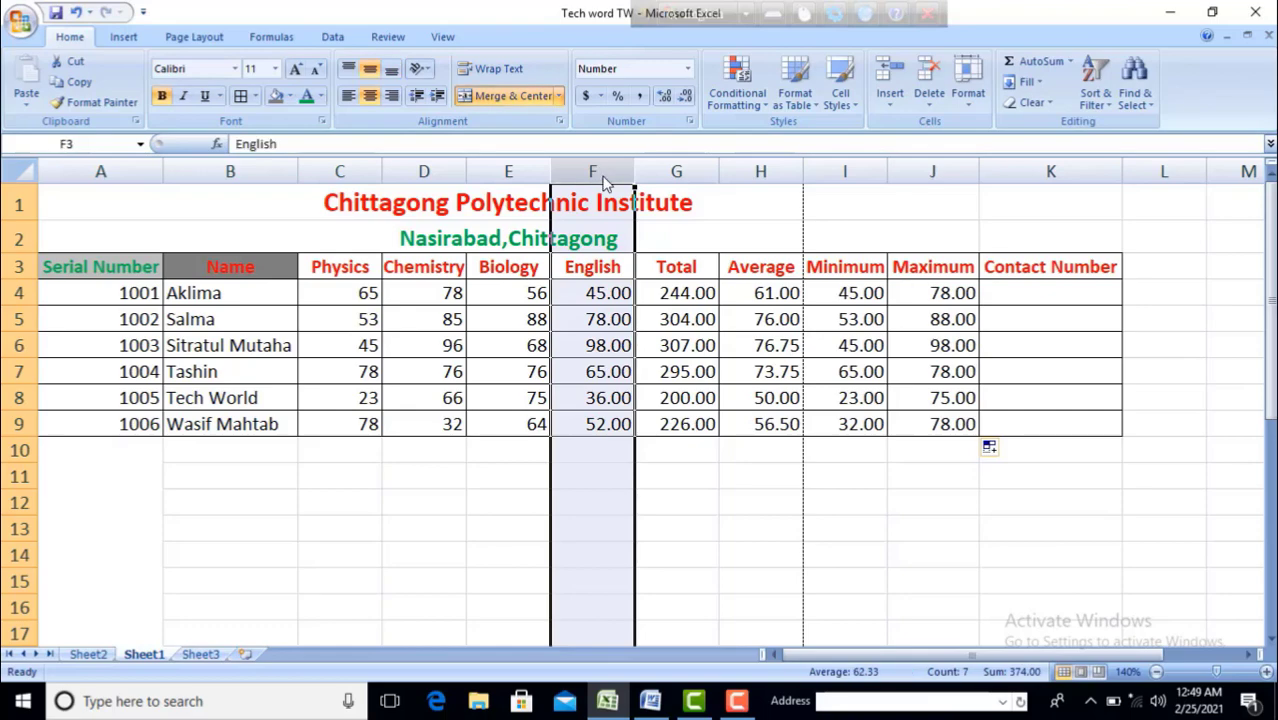
{"action": "right_click", "coordinate": [600, 174]}
{"action": "left_click", "coordinate": [645, 335]}
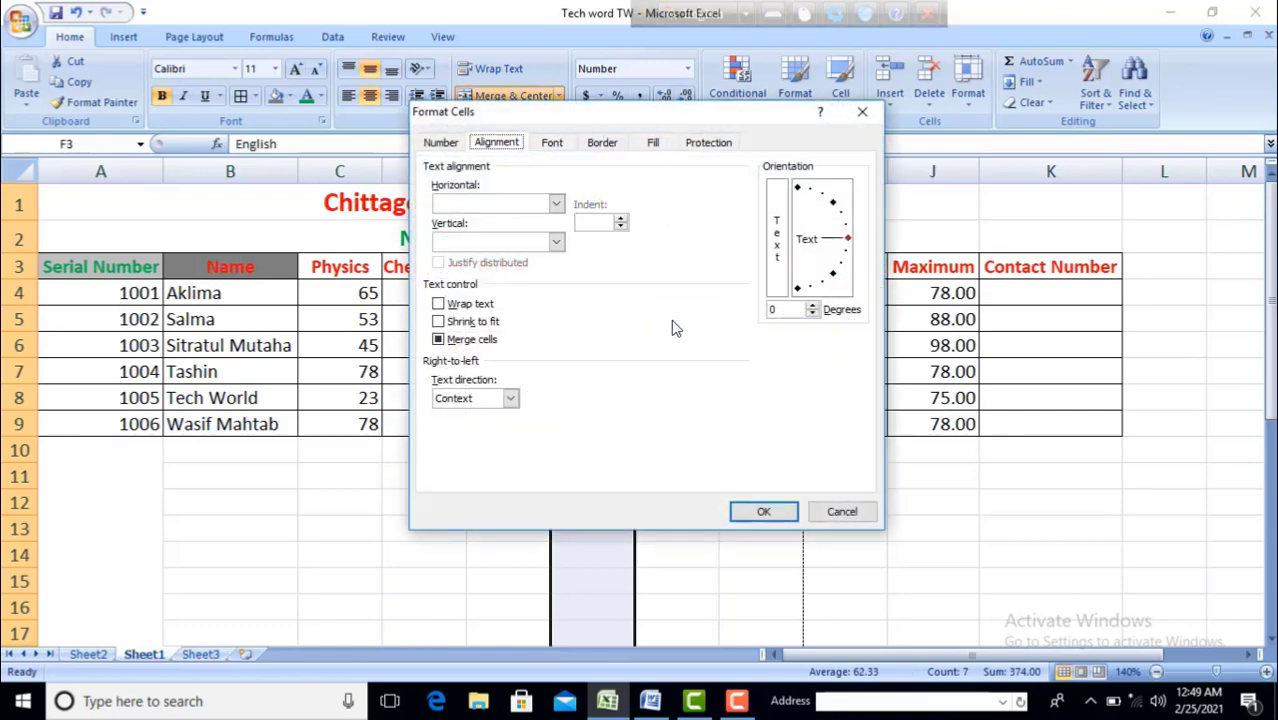
{"action": "left_click", "coordinate": [441, 142]}
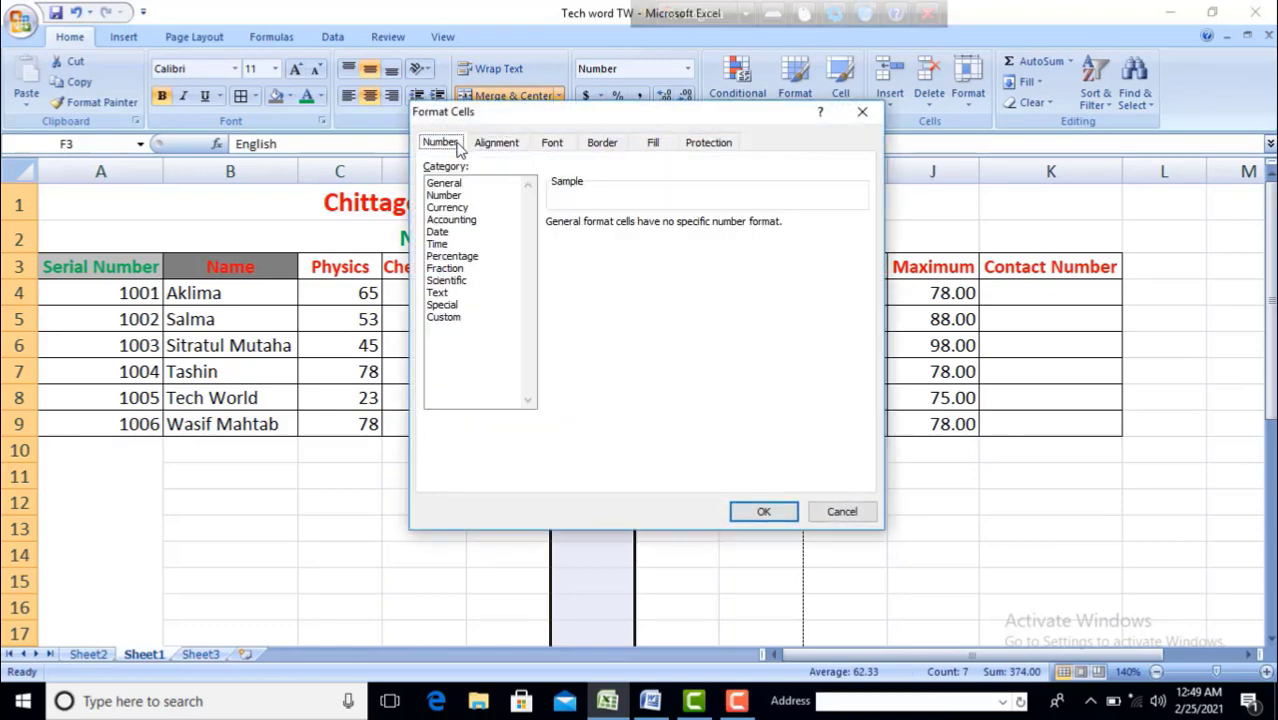
{"action": "left_click", "coordinate": [459, 197]}
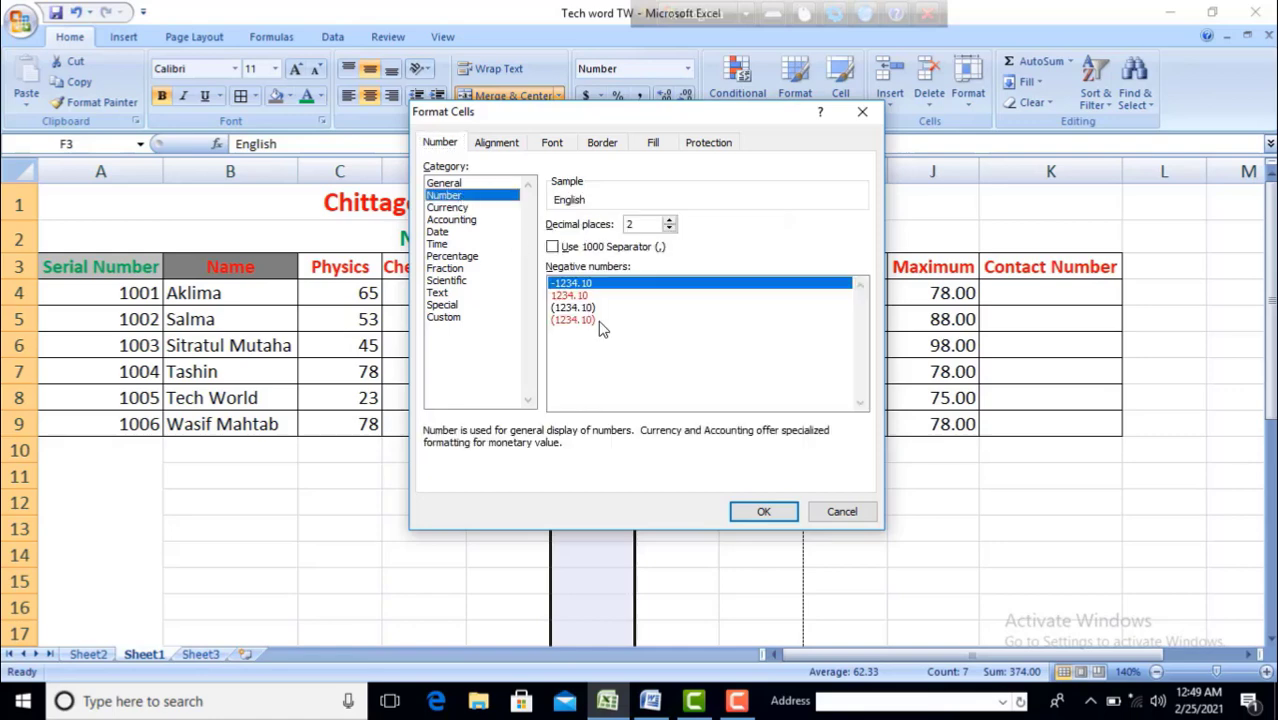
{"action": "left_click", "coordinate": [670, 228]}
{"action": "left_click", "coordinate": [670, 228]}
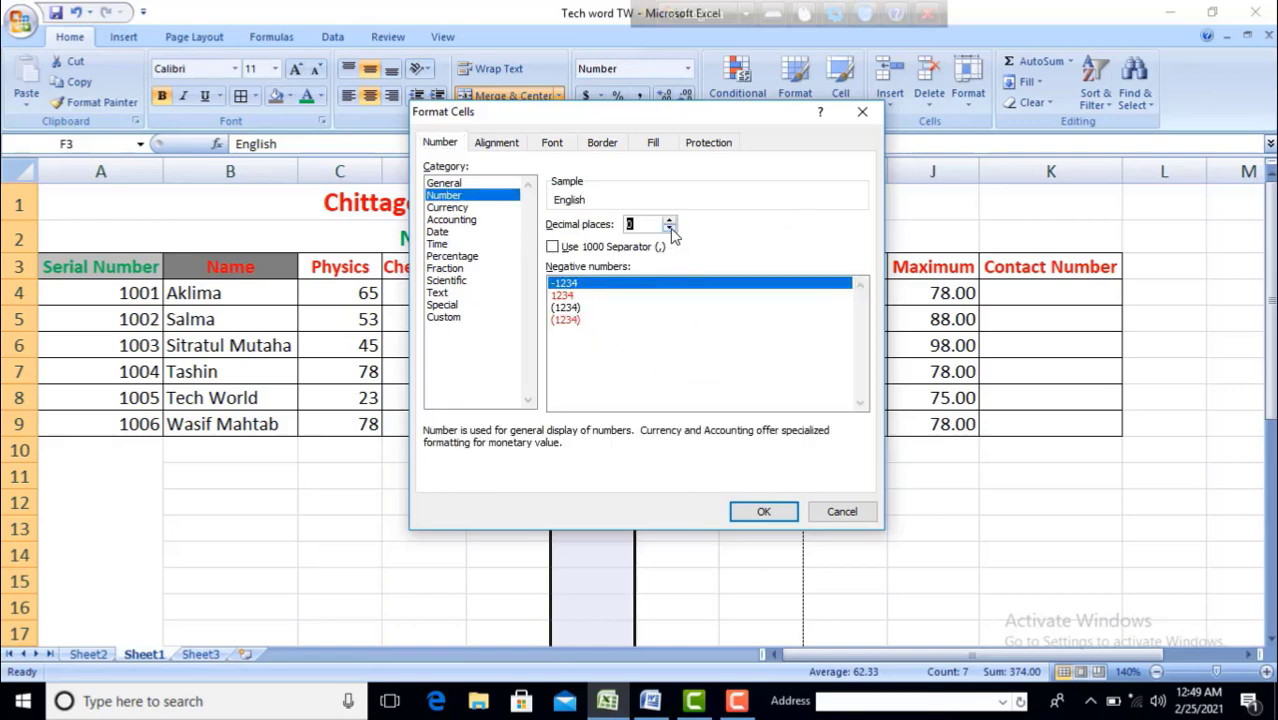
{"action": "left_click", "coordinate": [766, 512]}
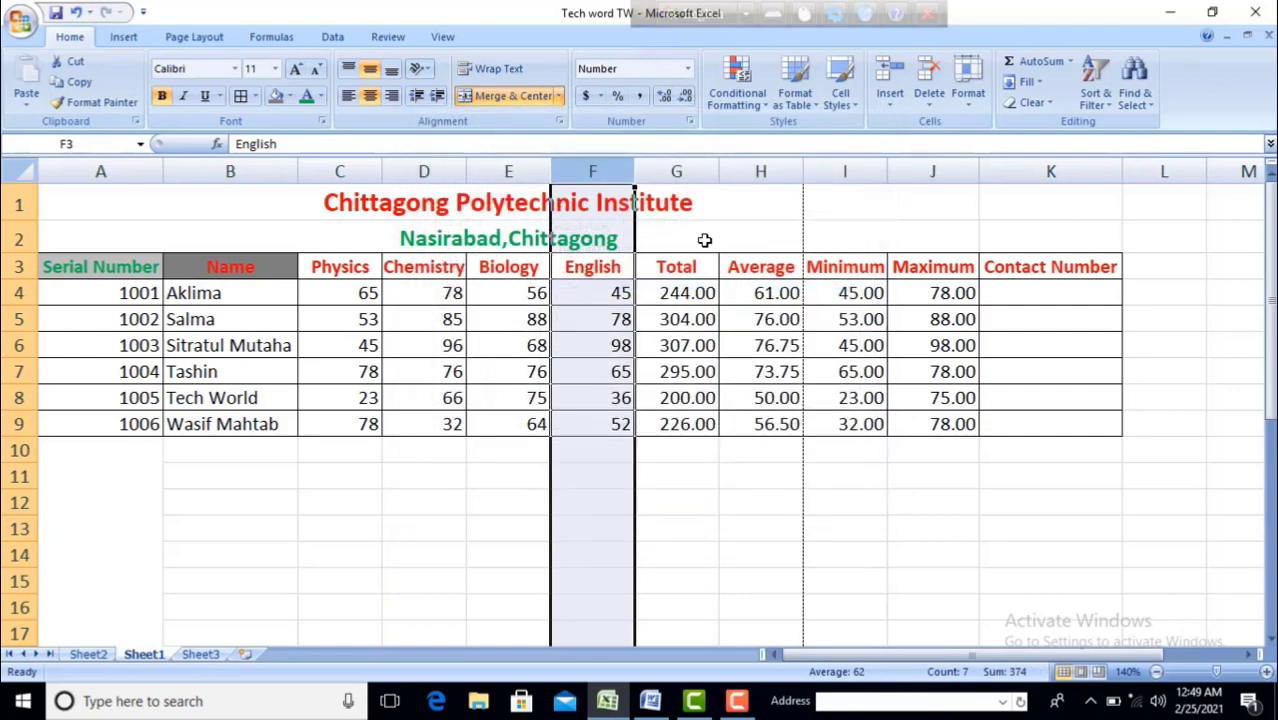
{"action": "left_click", "coordinate": [694, 171]}
- Format the Total column G as Number with four decimal places
{"action": "right_click", "coordinate": [694, 171]}
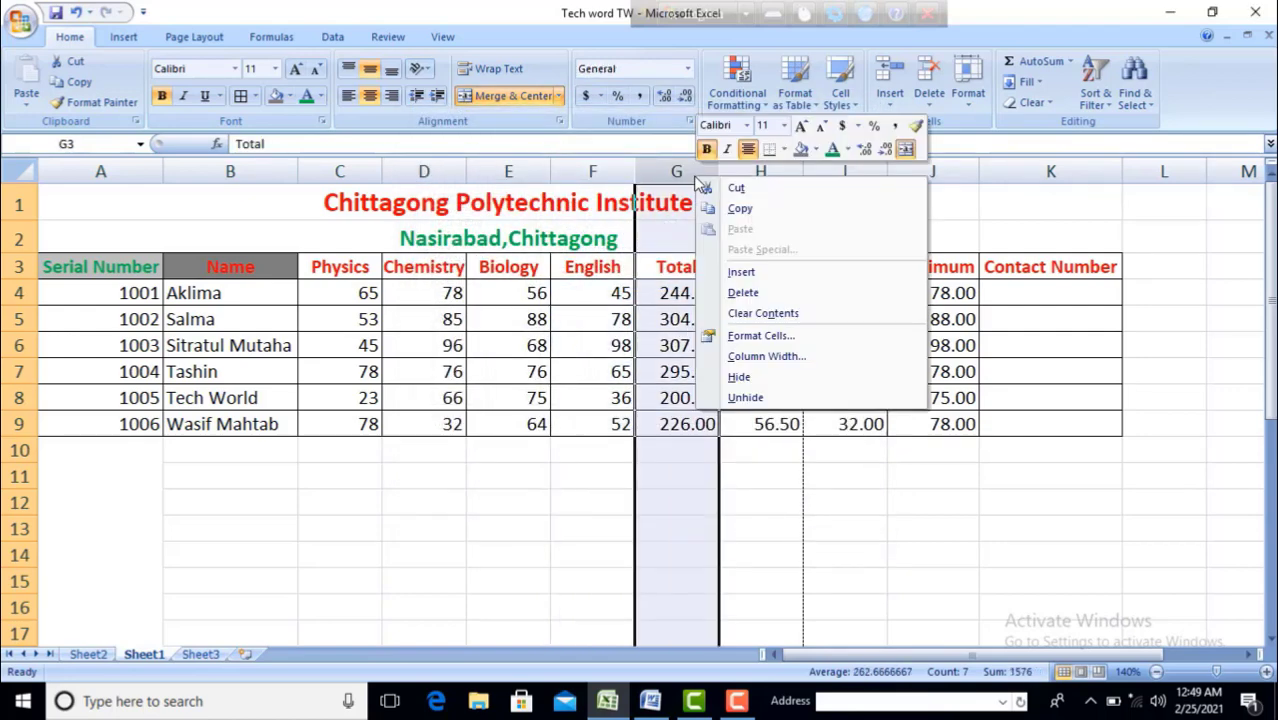
{"action": "left_click", "coordinate": [772, 334]}
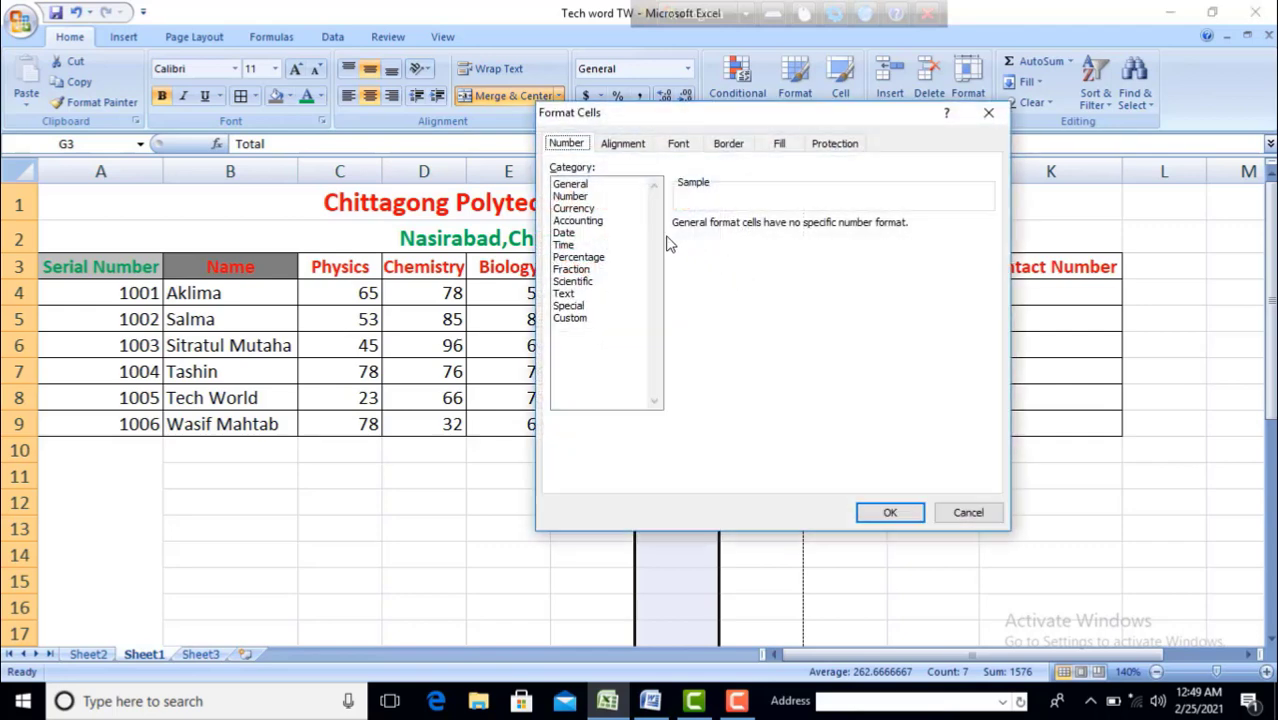
{"action": "left_click", "coordinate": [596, 198]}
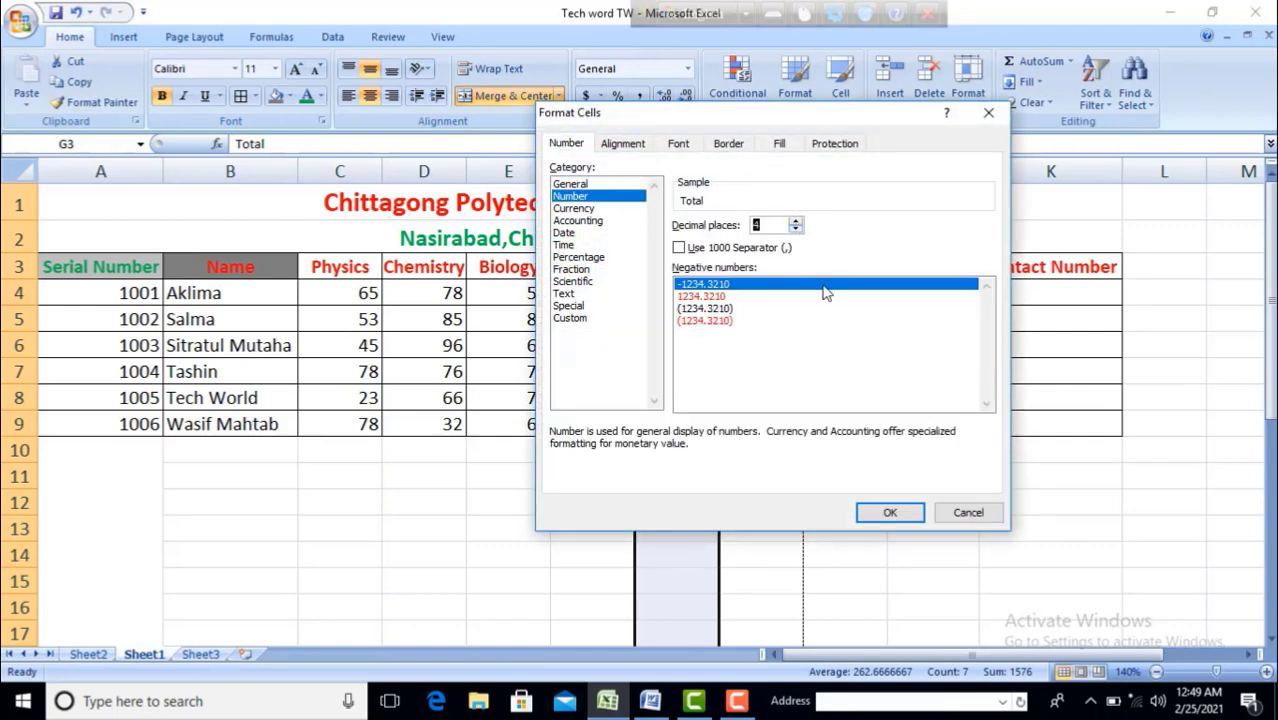
{"action": "left_click", "coordinate": [890, 512]}
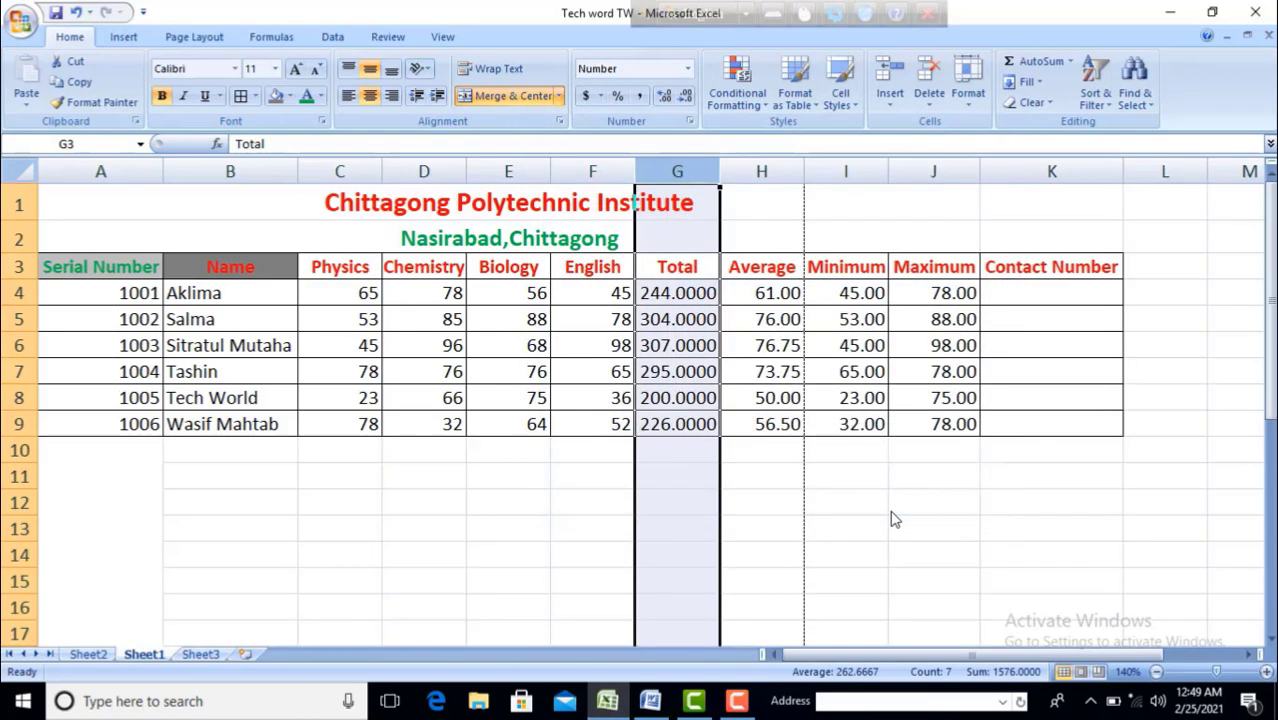
- Format the Average column H as Number with 0 decimal places
{"action": "right_click", "coordinate": [771, 170]}
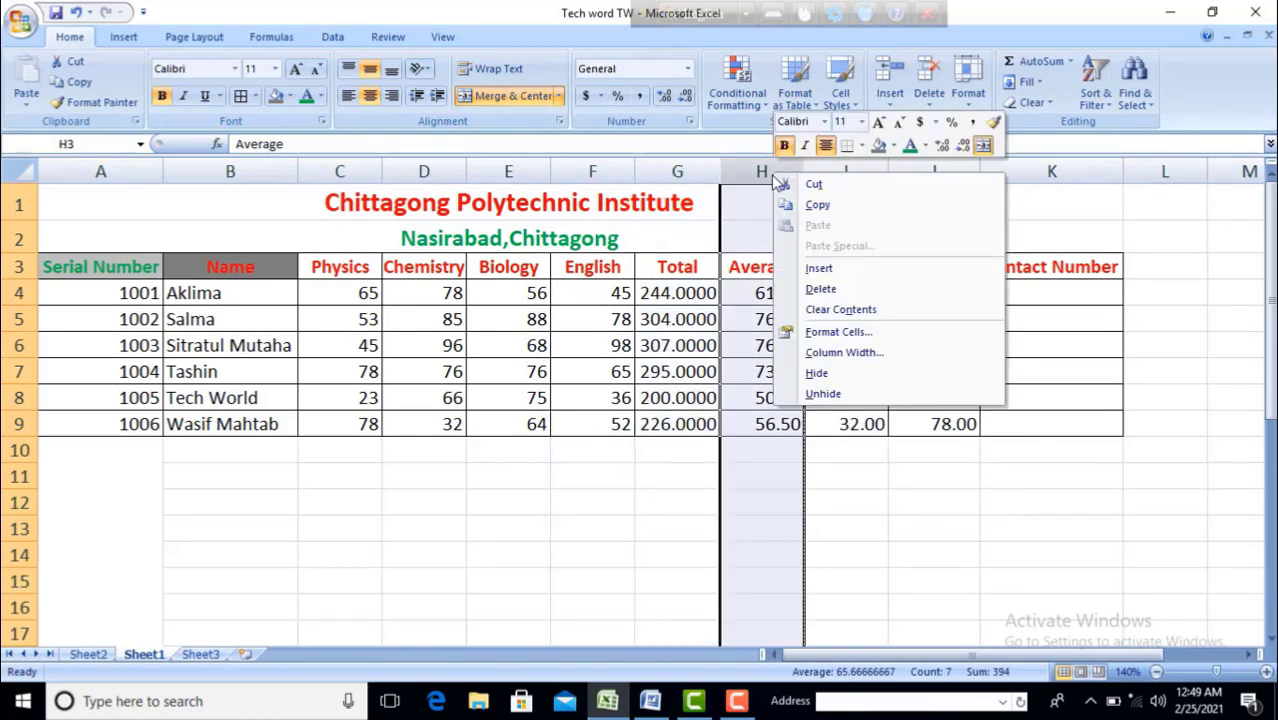
{"action": "left_click", "coordinate": [840, 331]}
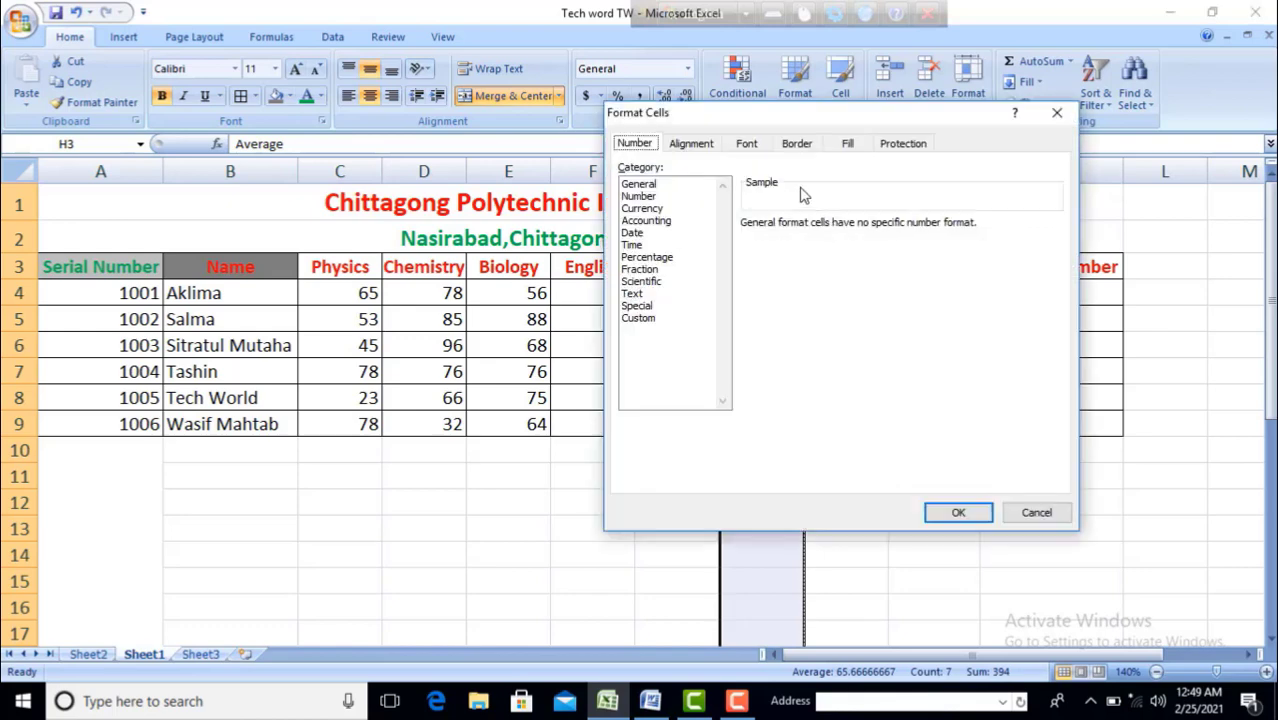
{"action": "left_click", "coordinate": [664, 197]}
{"action": "left_click", "coordinate": [864, 229]}
{"action": "left_click", "coordinate": [864, 229]}
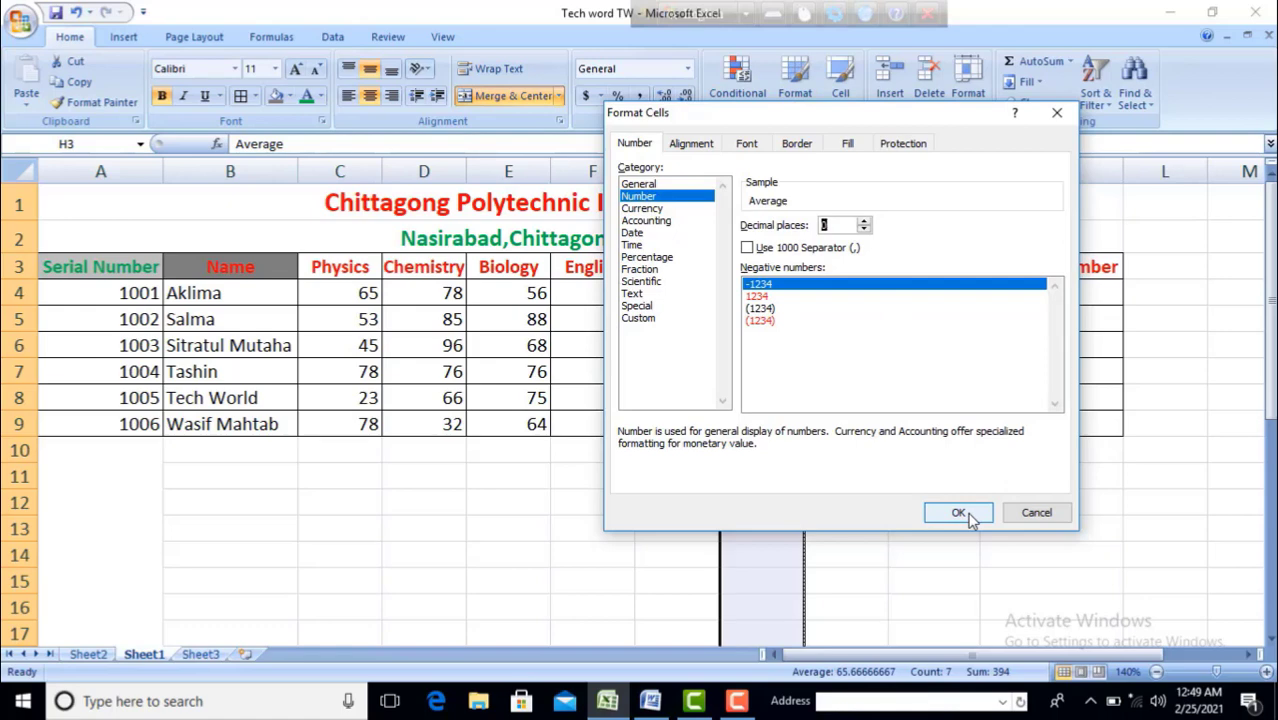
{"action": "left_click", "coordinate": [958, 513]}
{"action": "left_click", "coordinate": [1030, 292]}
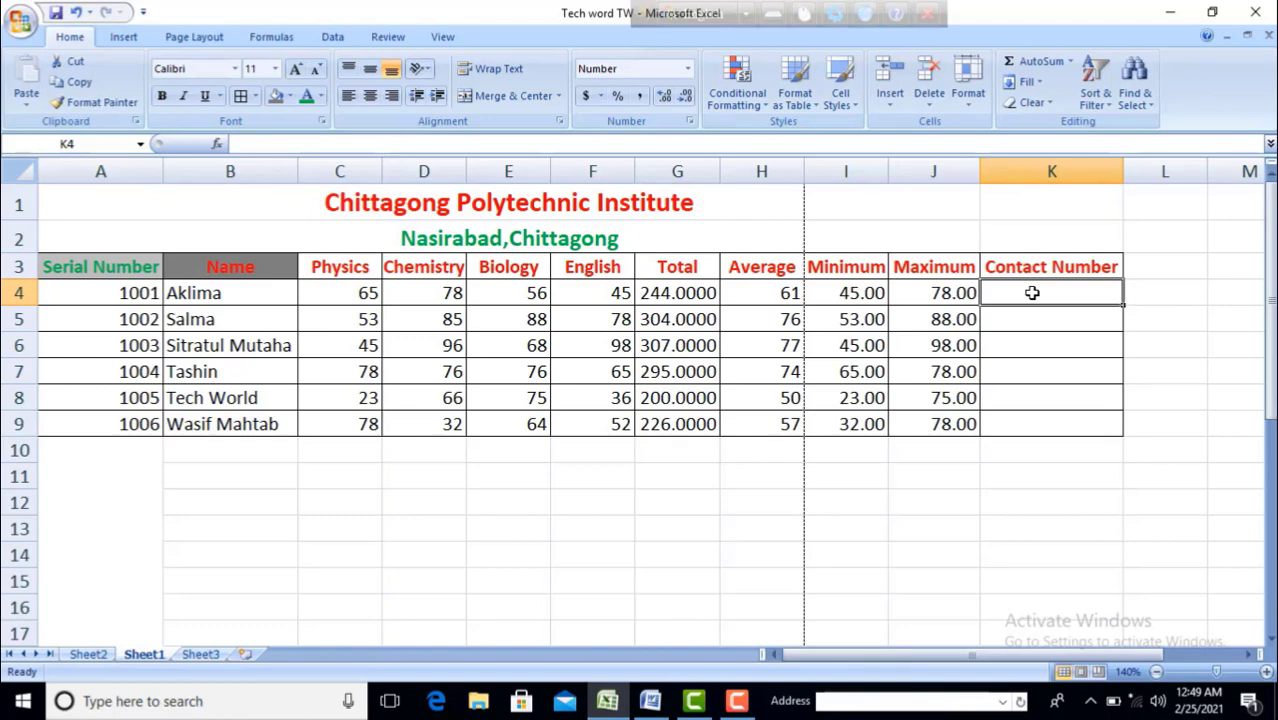
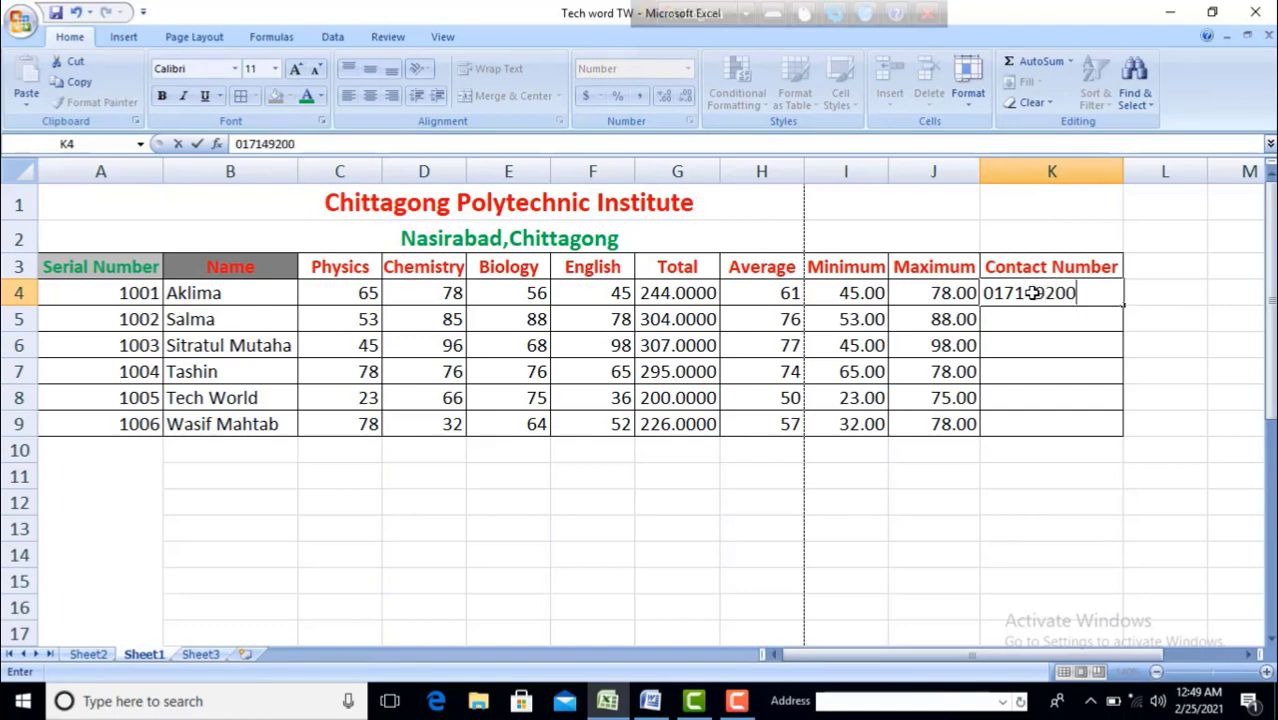
- Enter the first two students' phone numbers in cells K4 and K5
{"action": "key", "text": "Tab"}
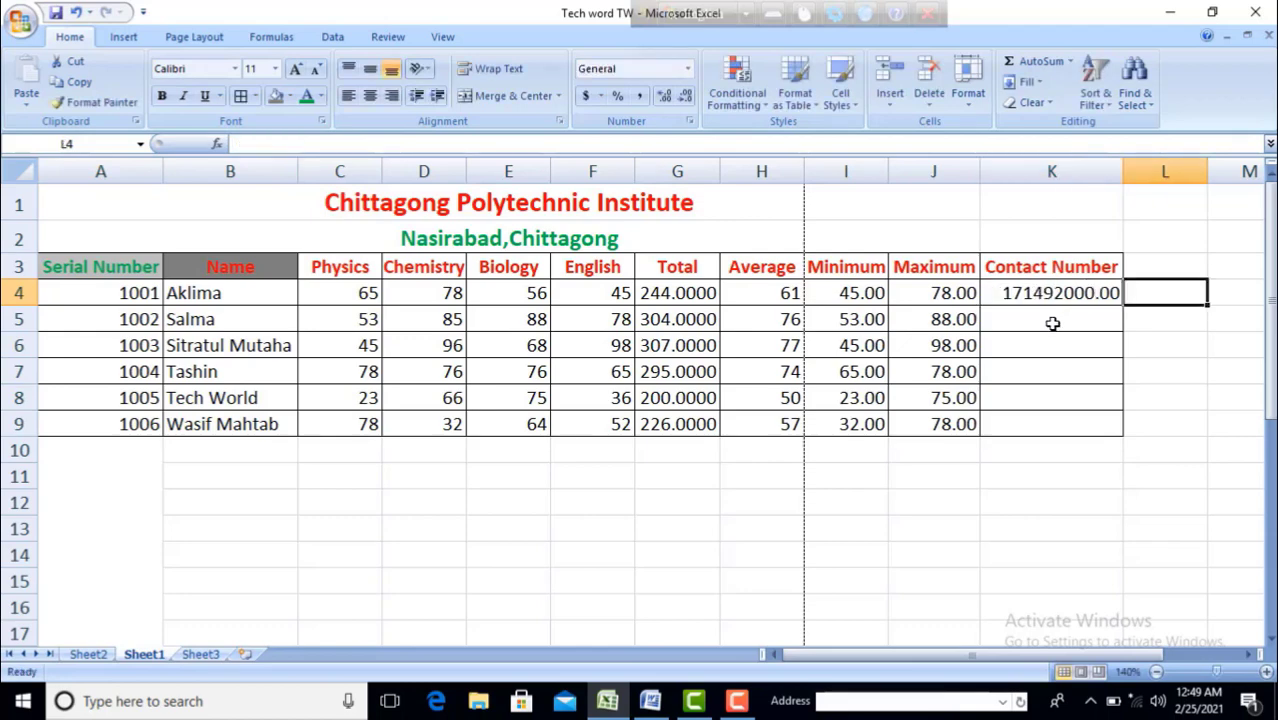
{"action": "left_click", "coordinate": [1052, 323]}
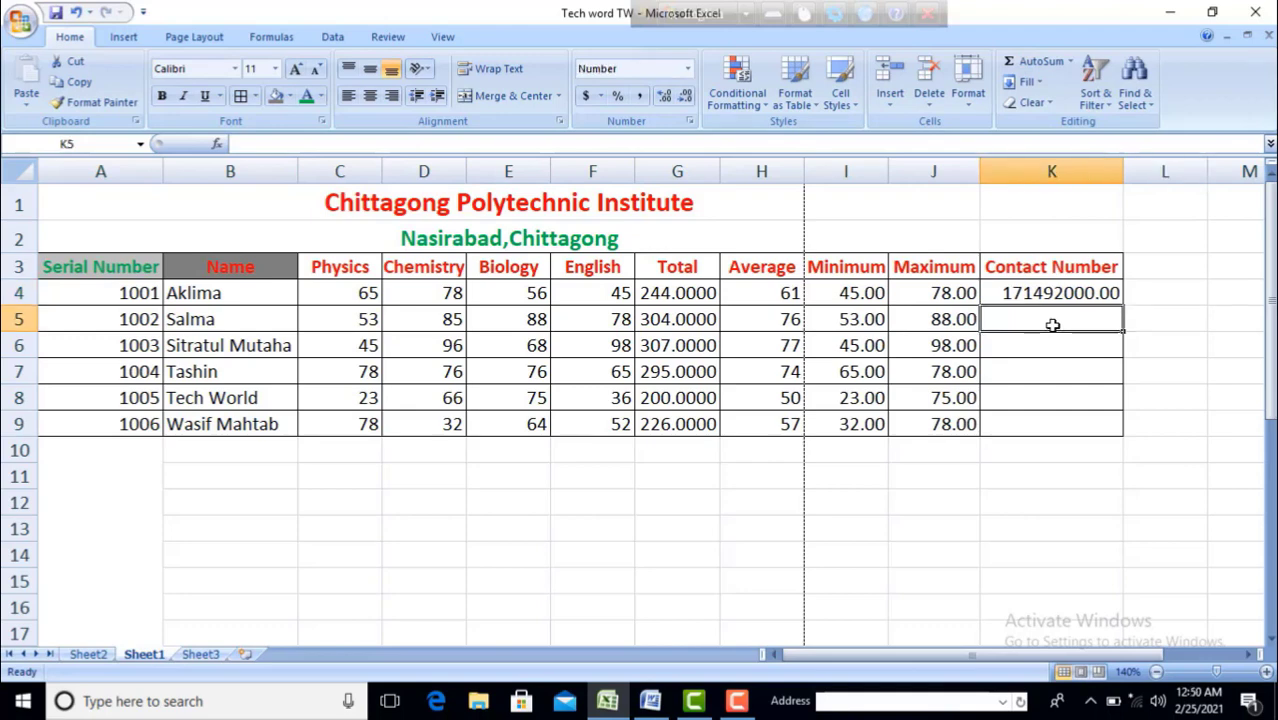
{"action": "type", "text": "103"}
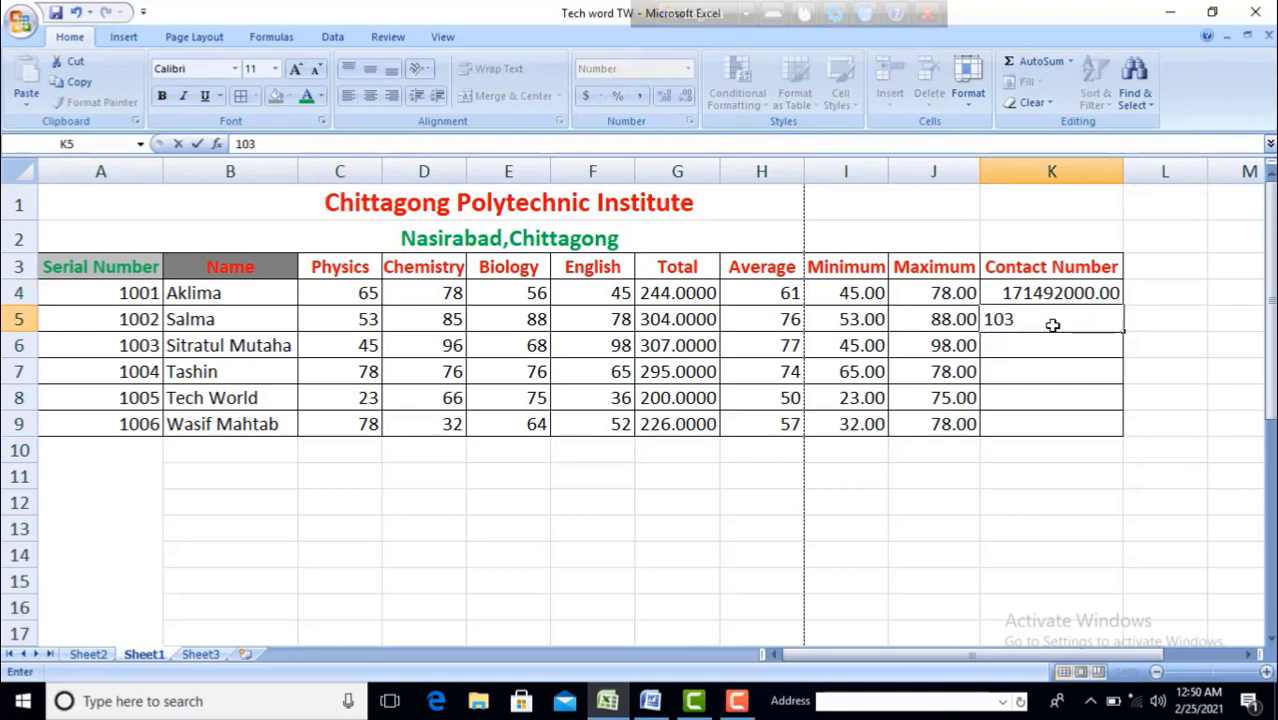
{"action": "key", "text": "BackSpace"}
{"action": "key", "text": "BackSpace"}
{"action": "key", "text": "BackSpace"}
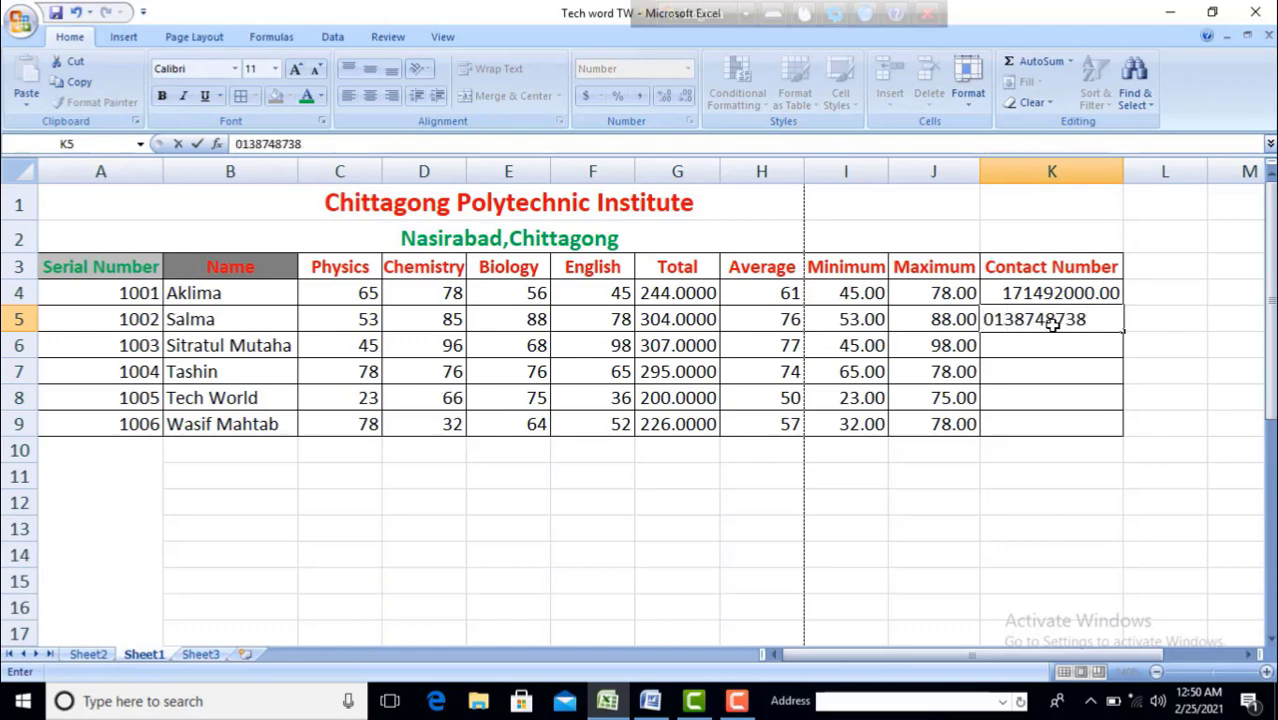
{"action": "key", "text": "Tab"}
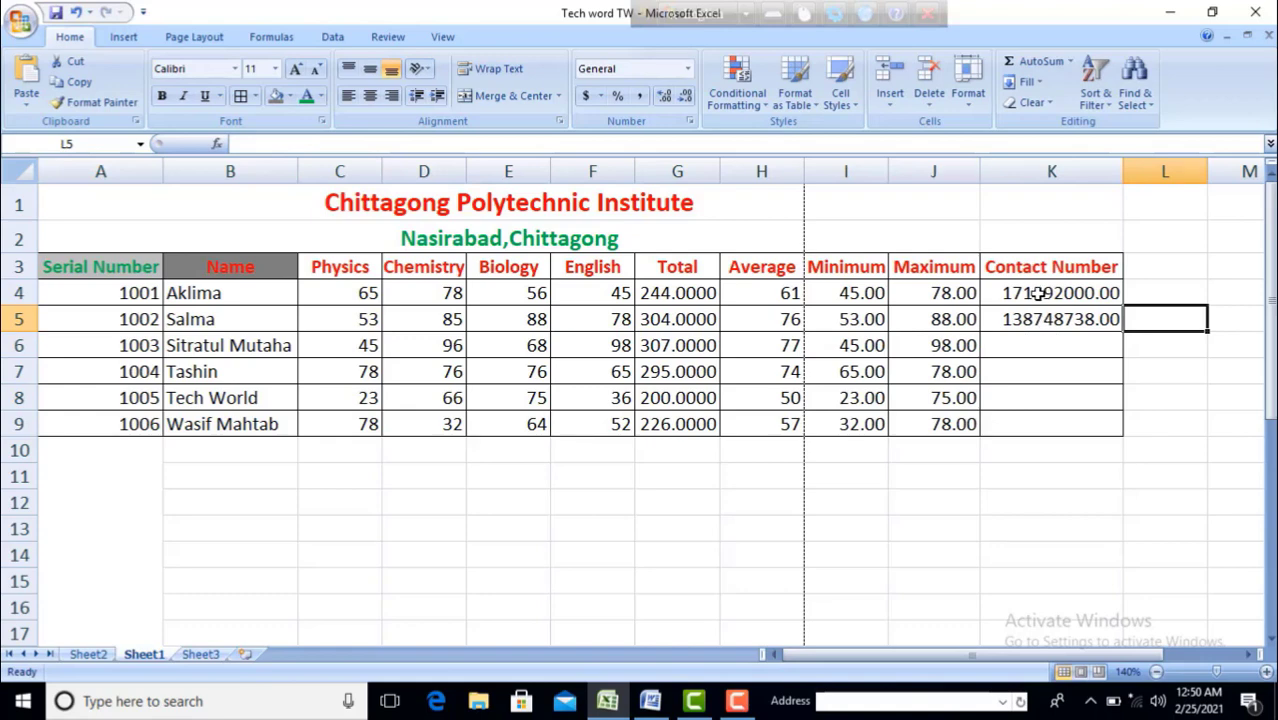
{"action": "left_click", "coordinate": [1015, 291]}
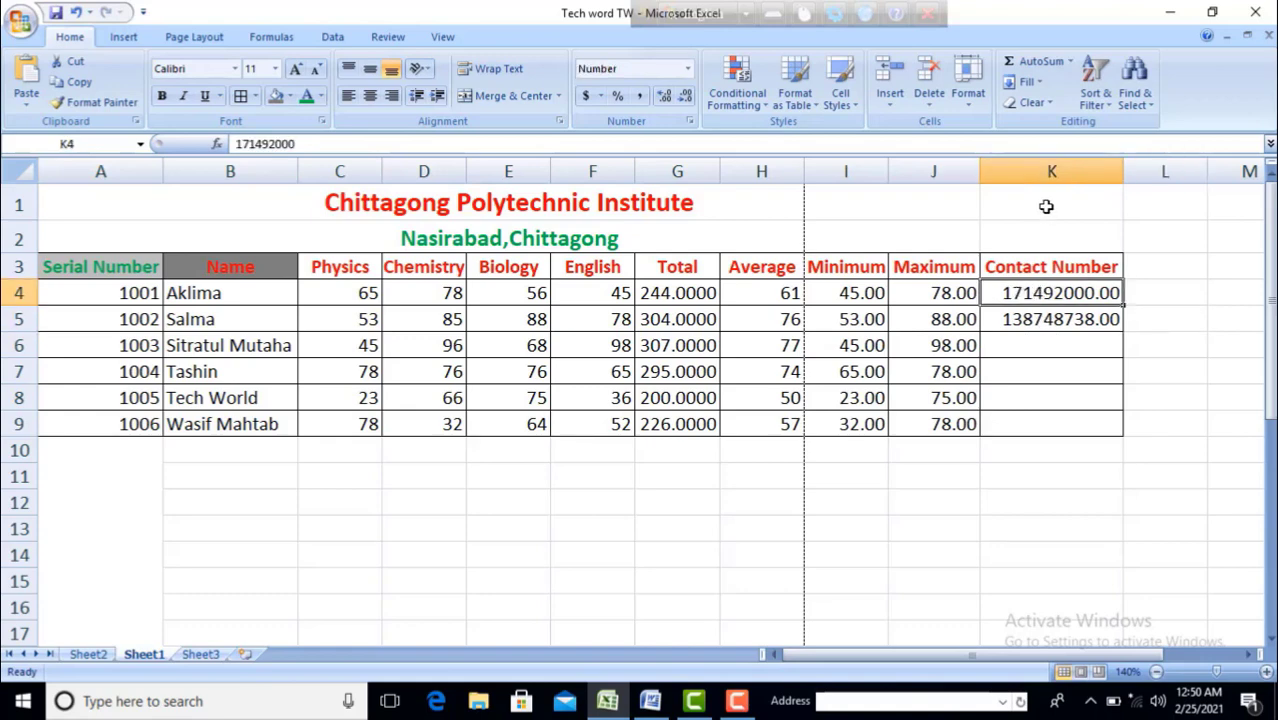
- Set the Contact Number column K to the Text format
{"action": "right_click", "coordinate": [1043, 171]}
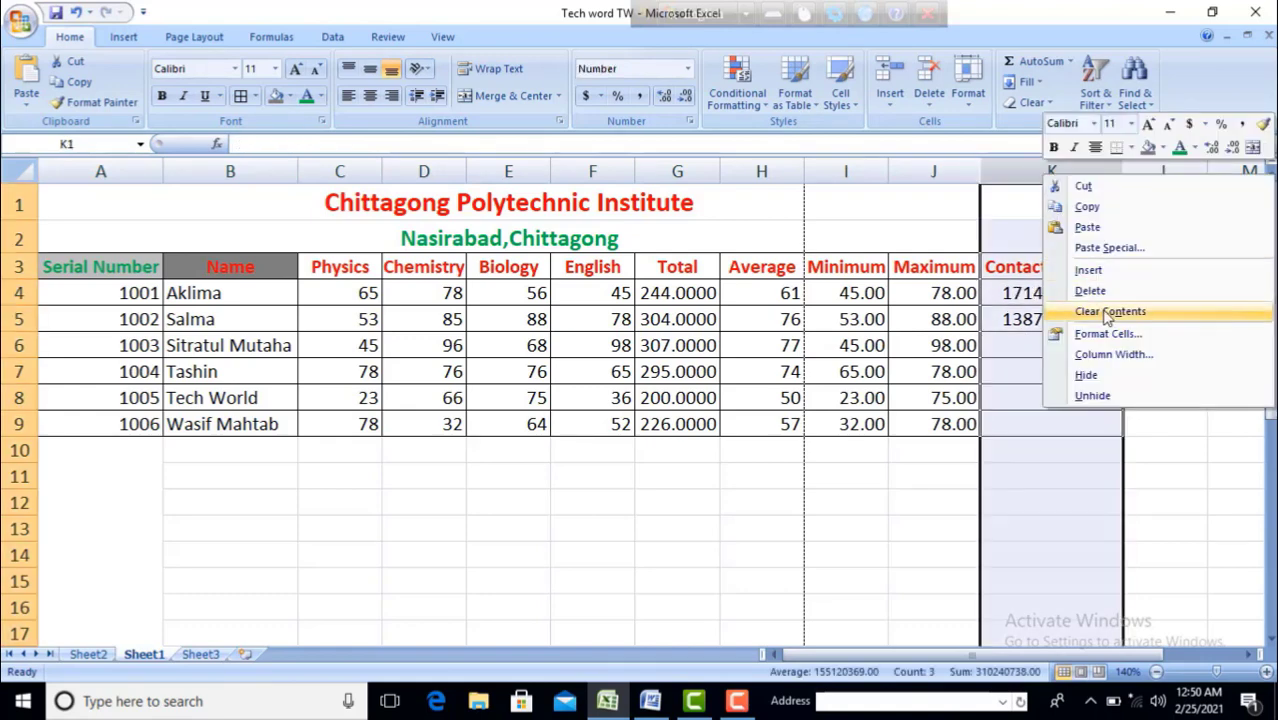
{"action": "left_click", "coordinate": [1108, 330]}
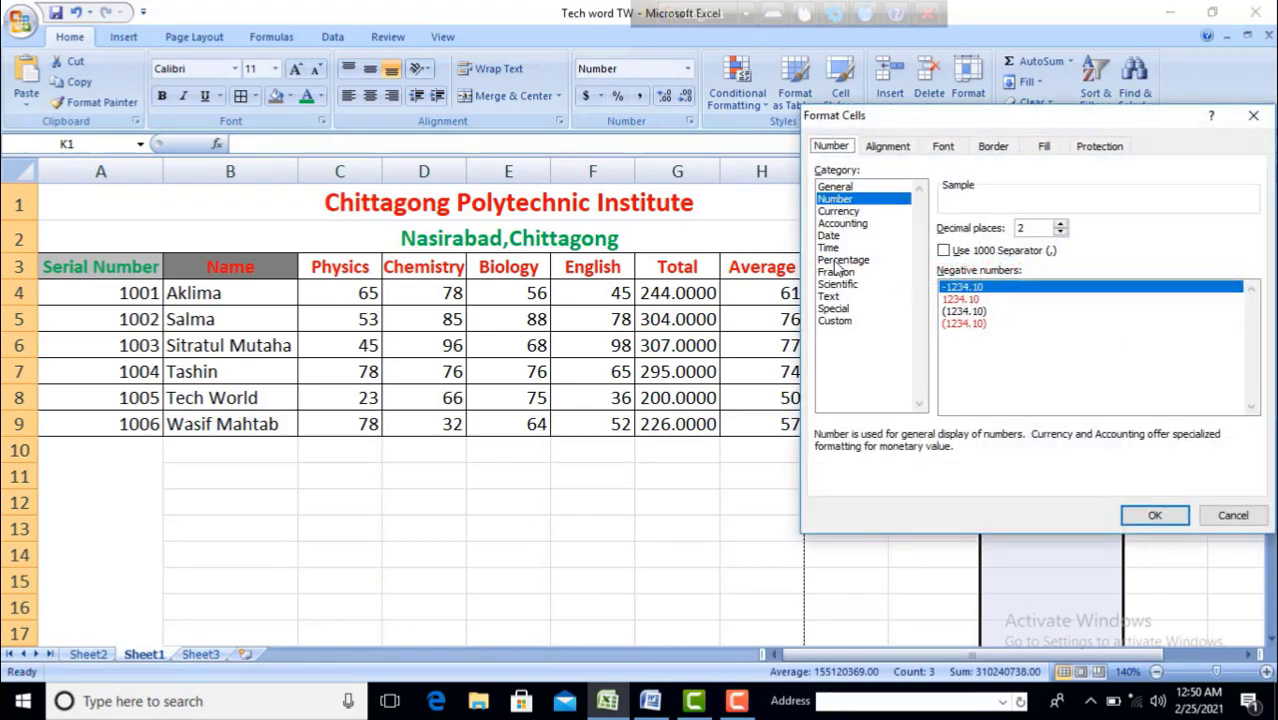
{"action": "left_click", "coordinate": [838, 298]}
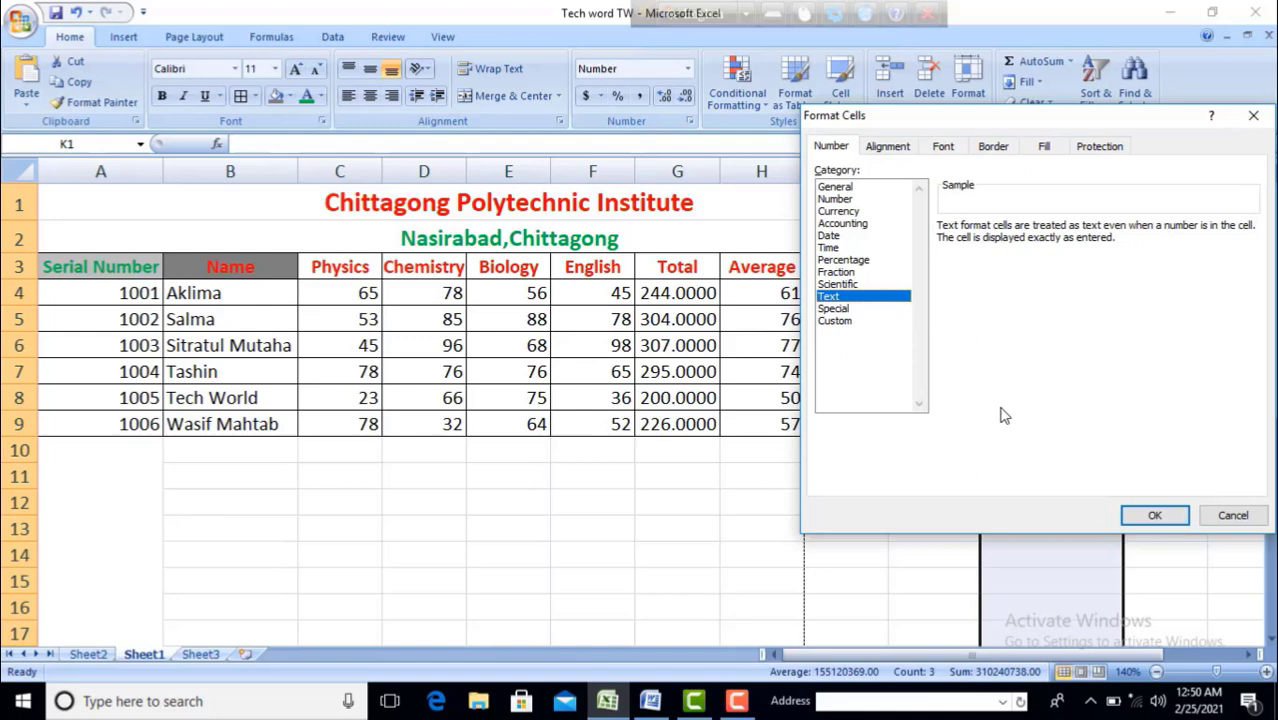
{"action": "left_click", "coordinate": [1150, 518]}
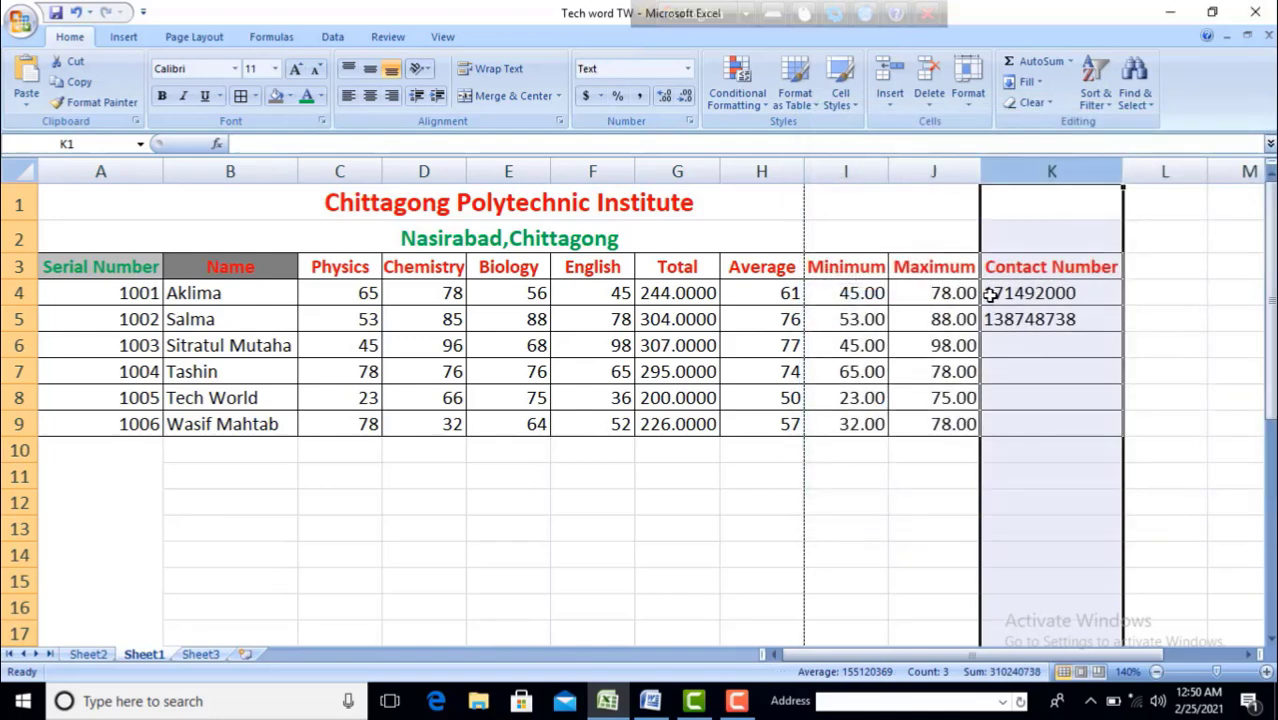
- Restore the leading 0 on the phone numbers in K4 and K5
{"action": "double_click", "coordinate": [990, 293]}
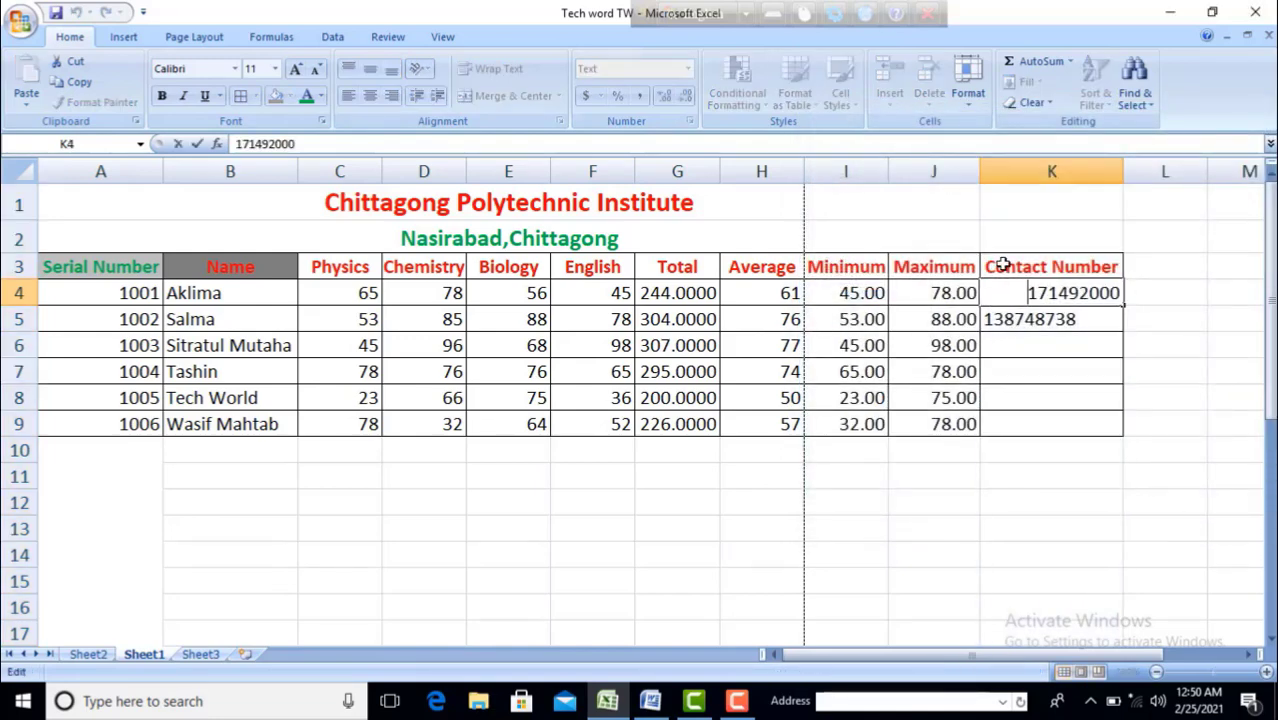
{"action": "type", "text": "0"}
{"action": "left_click", "coordinate": [1040, 319]}
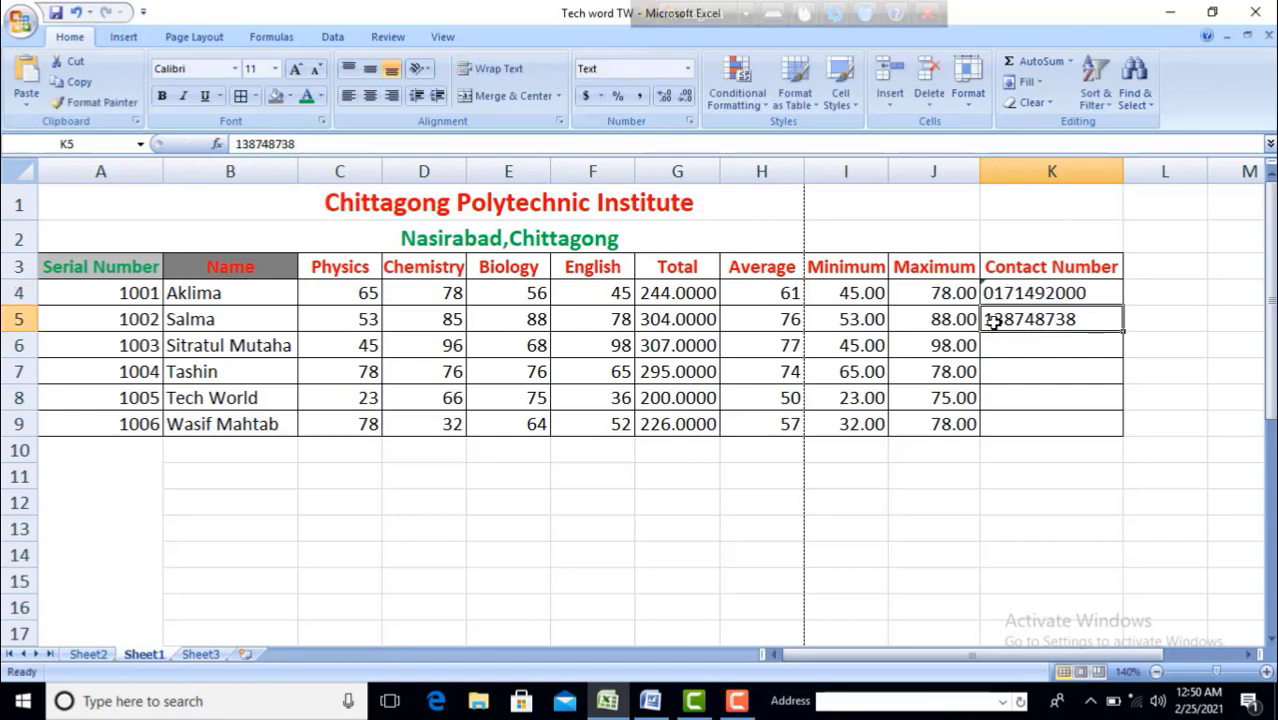
{"action": "double_click", "coordinate": [990, 319]}
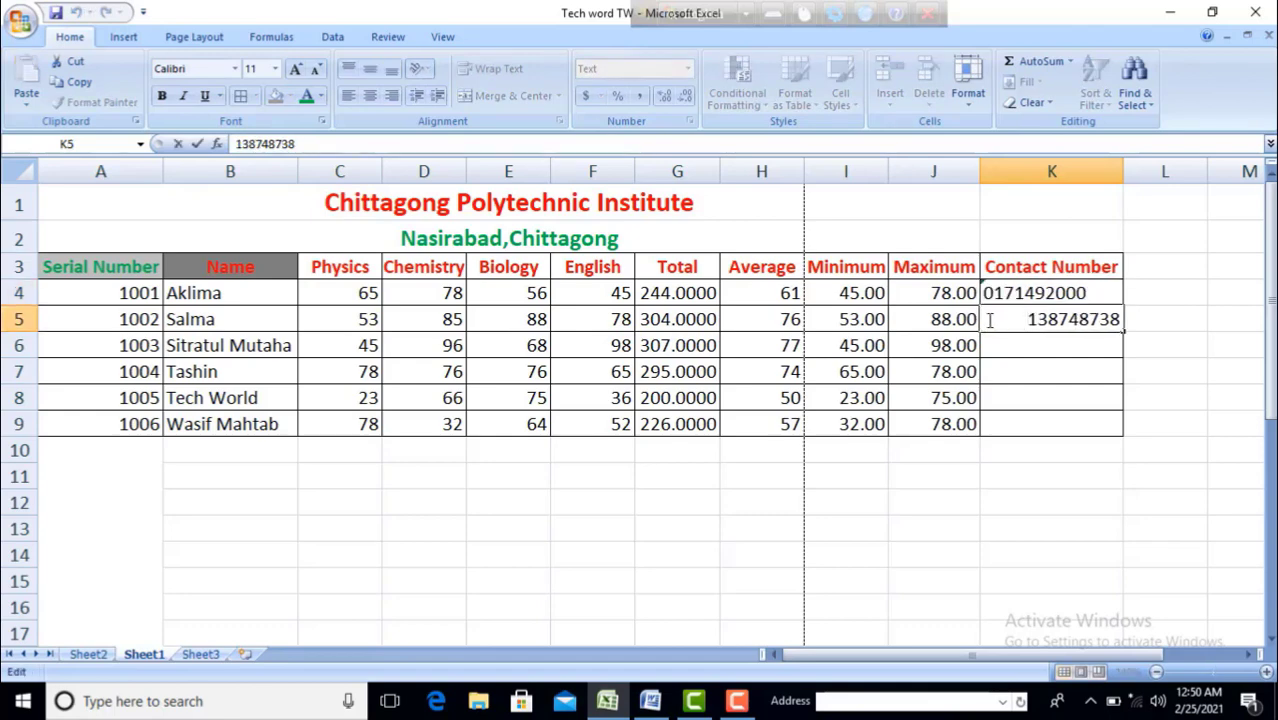
{"action": "type", "text": "0"}
{"action": "left_click", "coordinate": [1049, 350]}
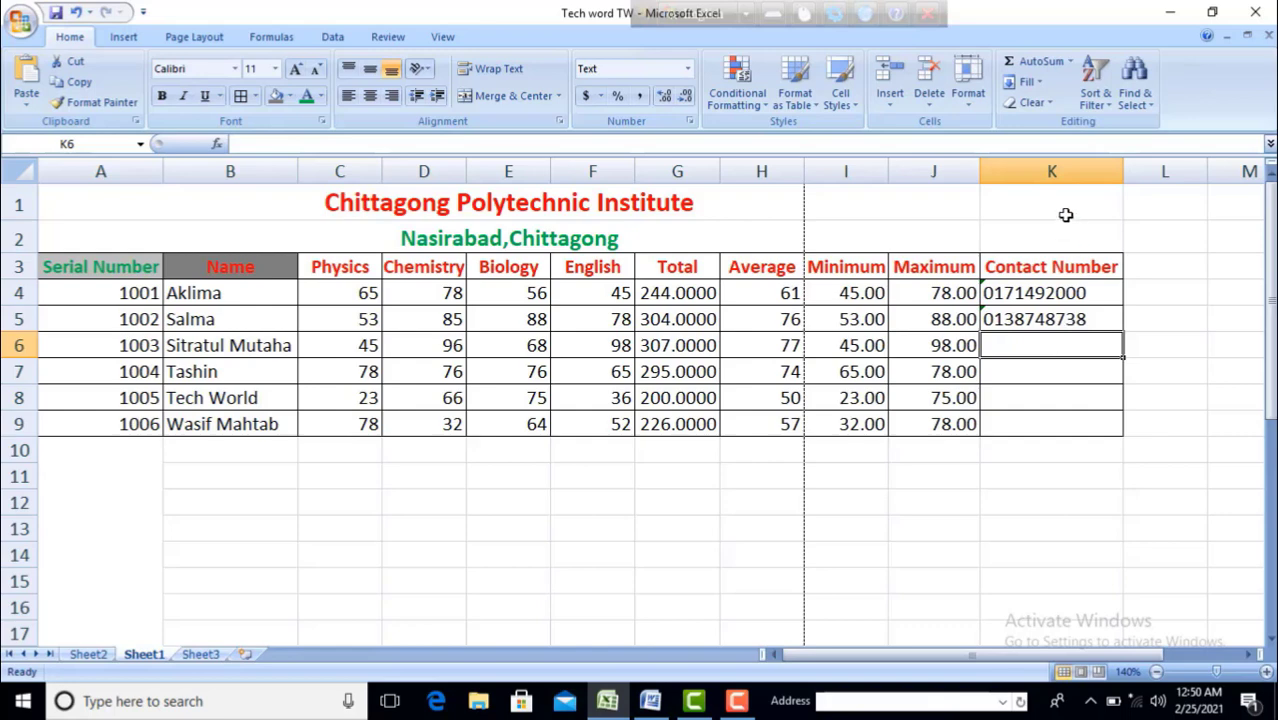
- Confirm the Text format on column K once more so the zeros stay
{"action": "right_click", "coordinate": [1050, 180]}
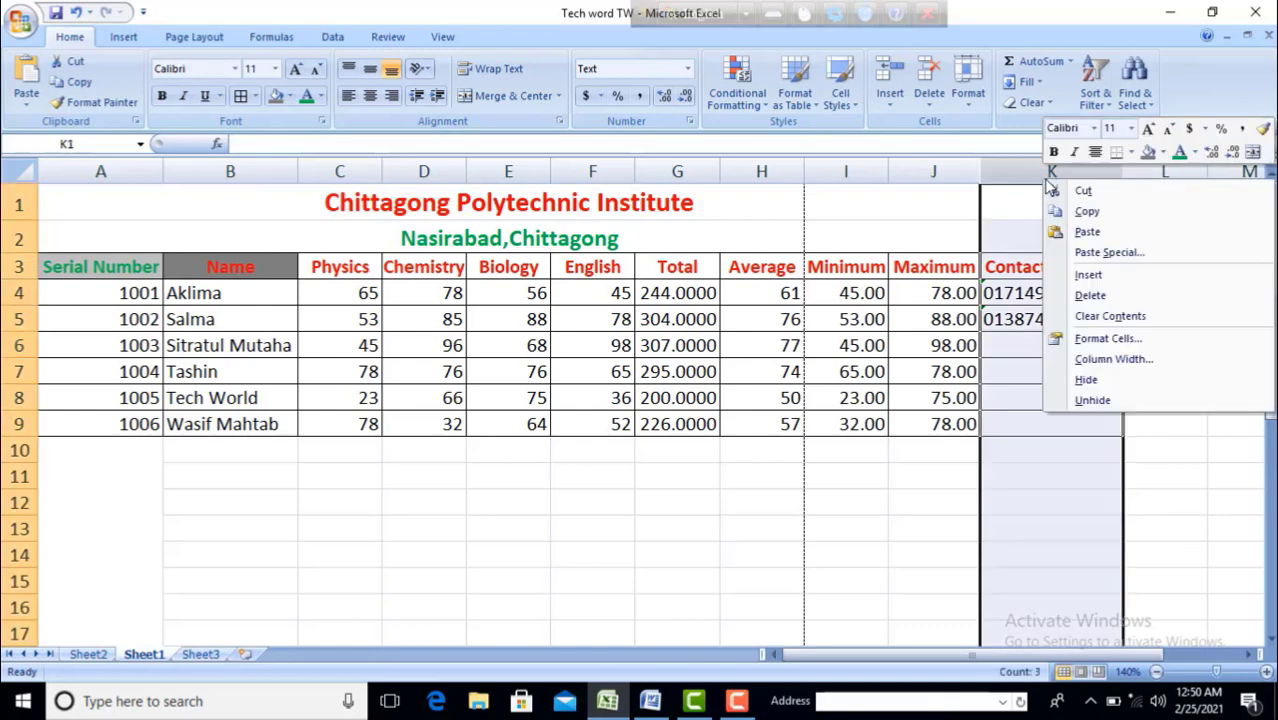
{"action": "left_click", "coordinate": [1100, 338]}
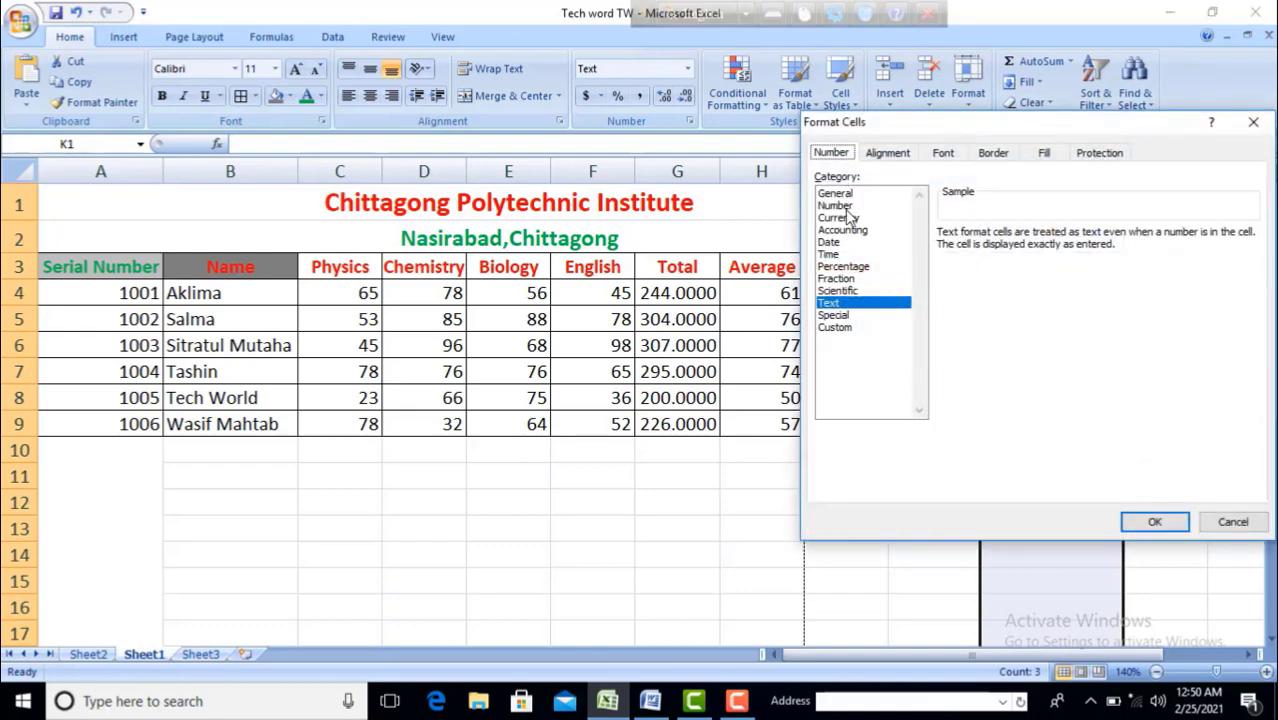
{"action": "left_click", "coordinate": [1155, 522]}
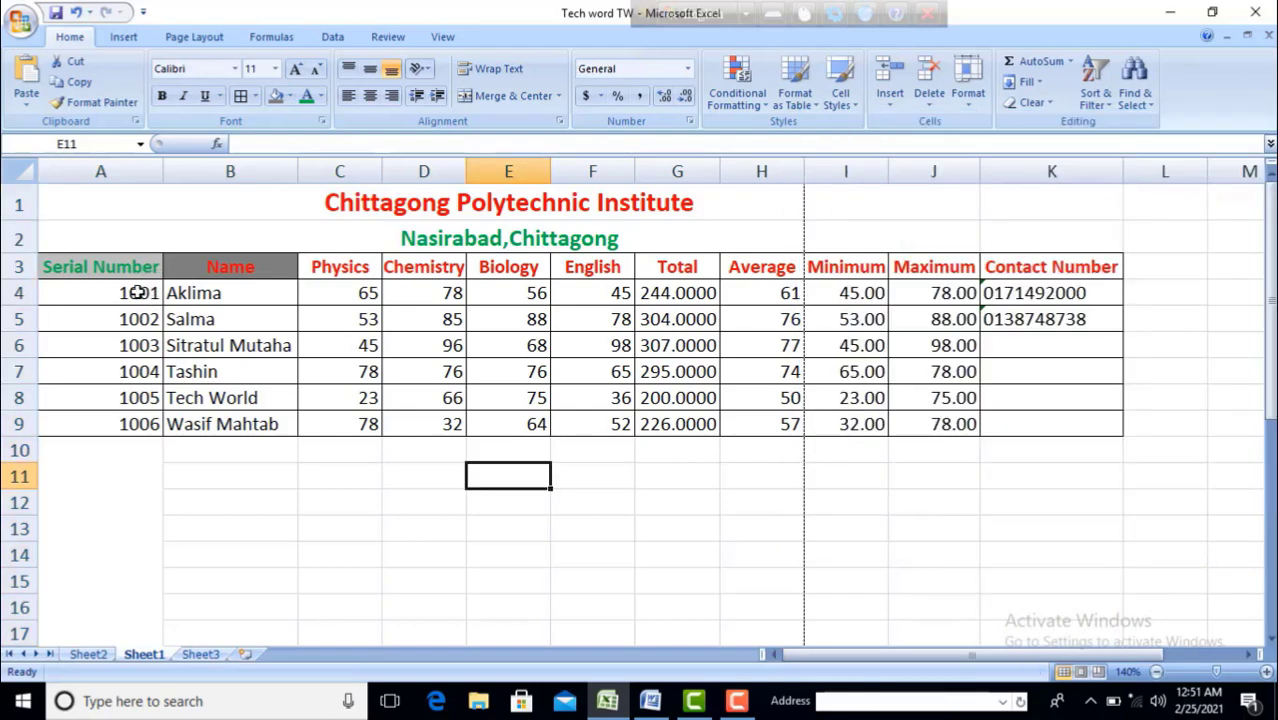
- Clear the old serial numbers 1001–1006 from A4:A9
{"action": "left_click", "coordinate": [131, 292]}
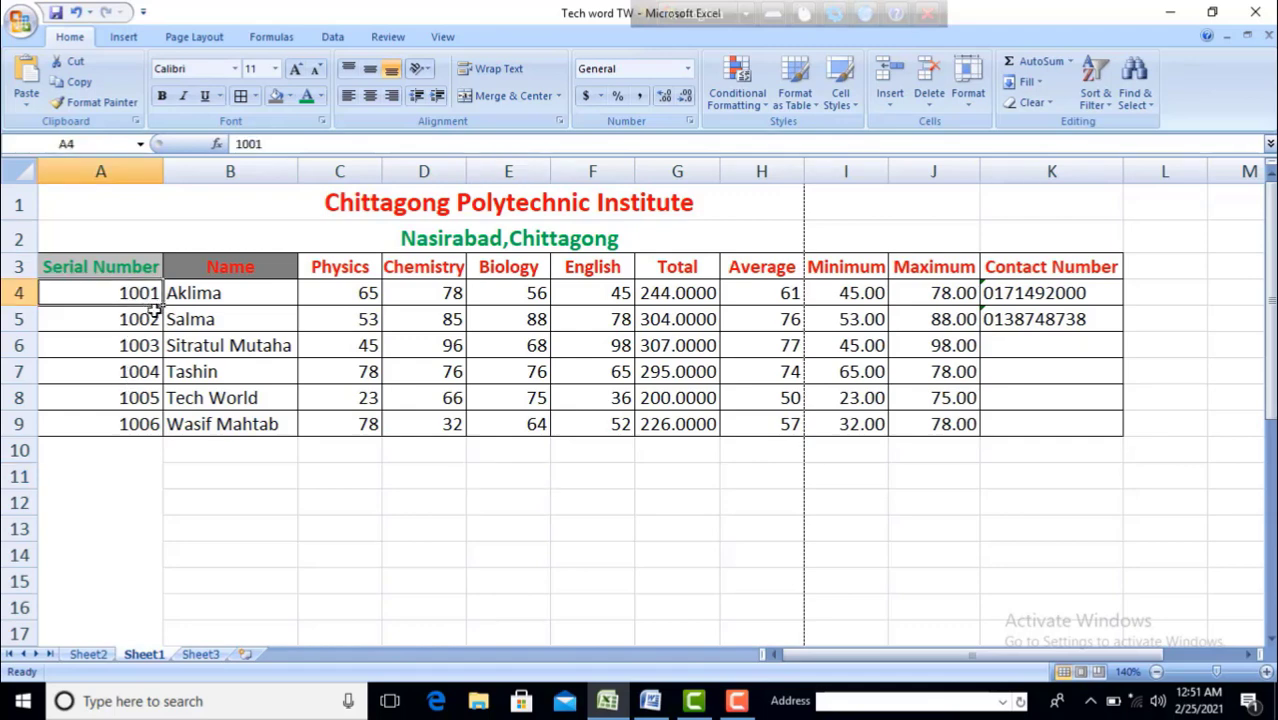
{"action": "left_click_drag", "start_coordinate": [123, 345], "coordinate": [123, 422]}
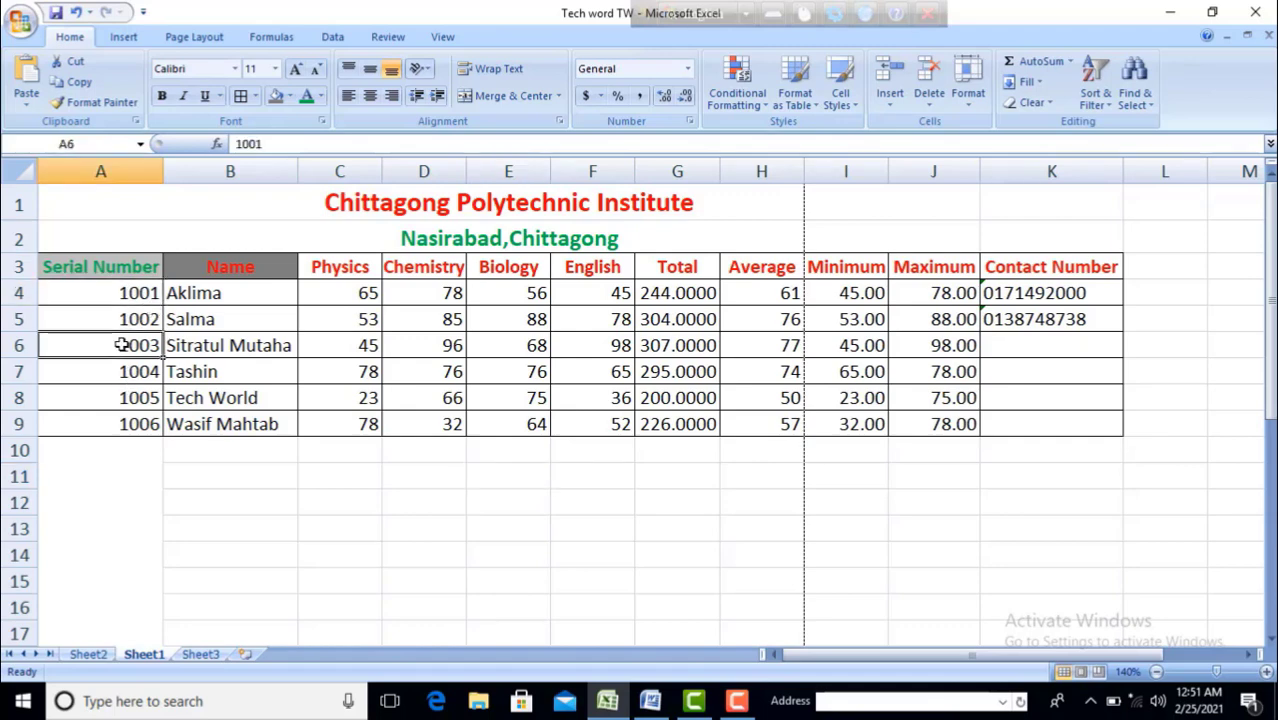
{"action": "key", "text": "Delete"}
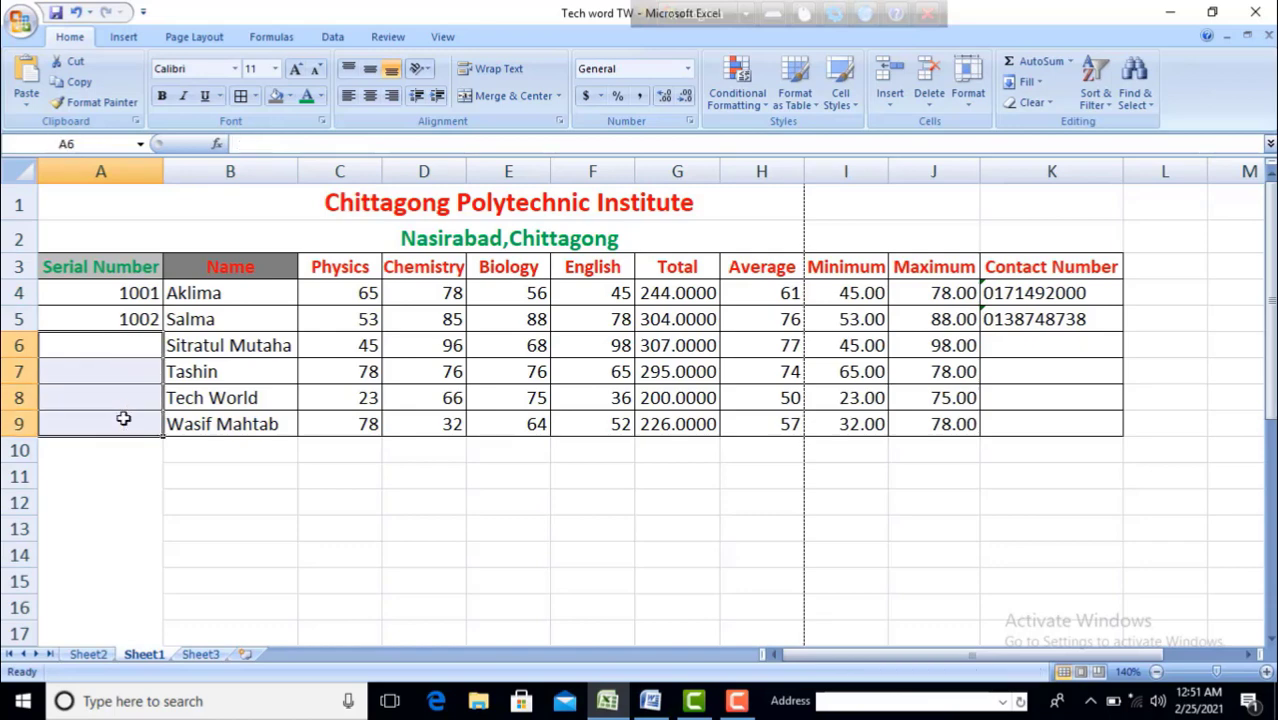
{"action": "left_click", "coordinate": [137, 289]}
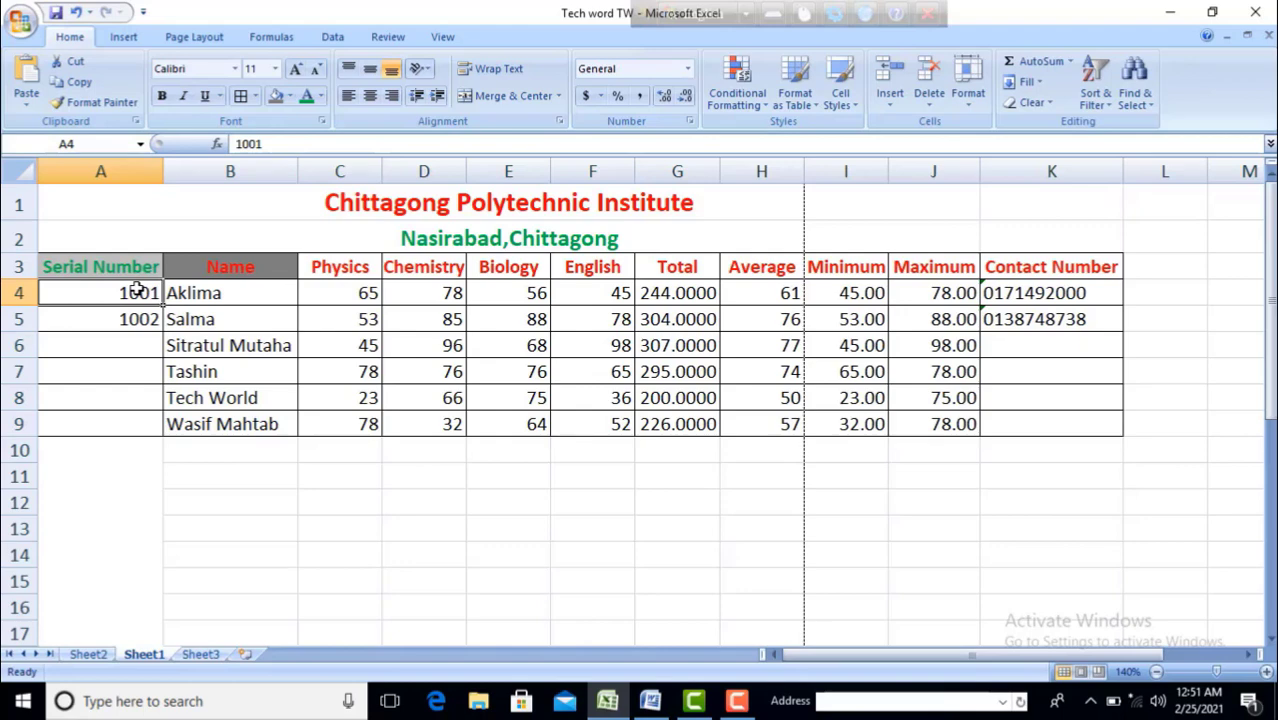
{"action": "left_click_drag", "start_coordinate": [137, 289], "coordinate": [134, 317]}
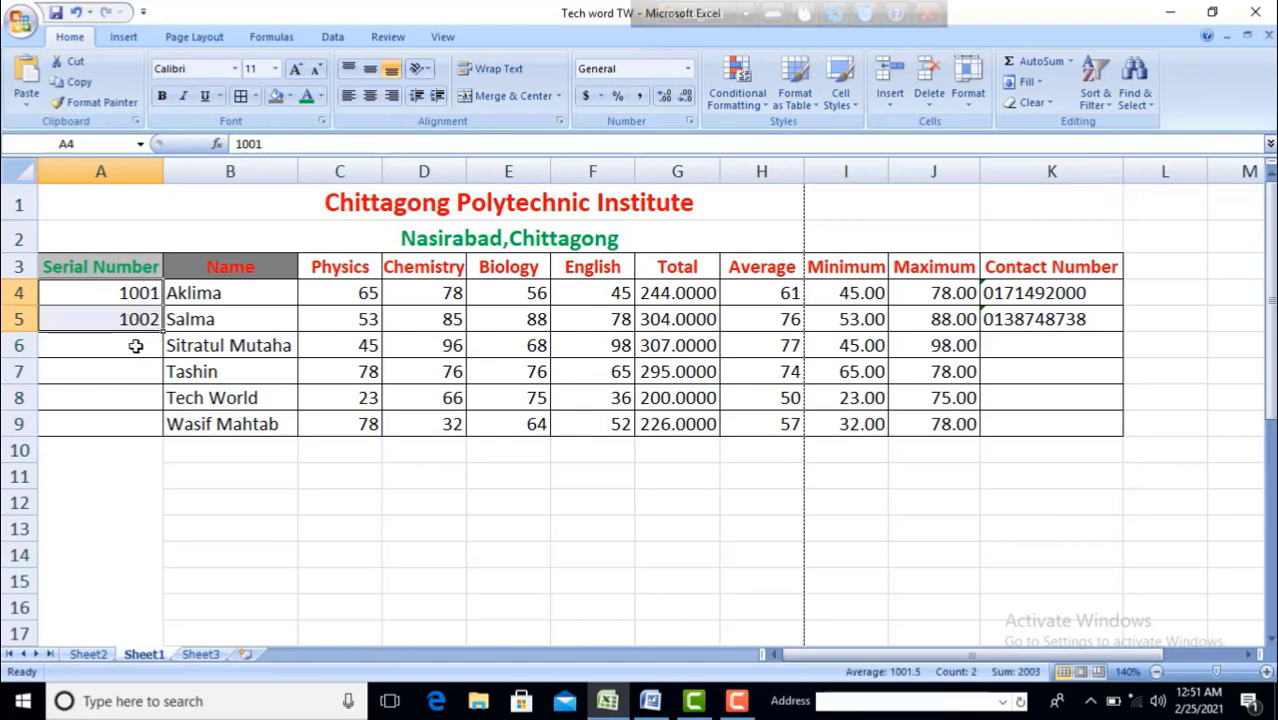
{"action": "left_click_drag", "start_coordinate": [161, 333], "coordinate": [144, 436]}
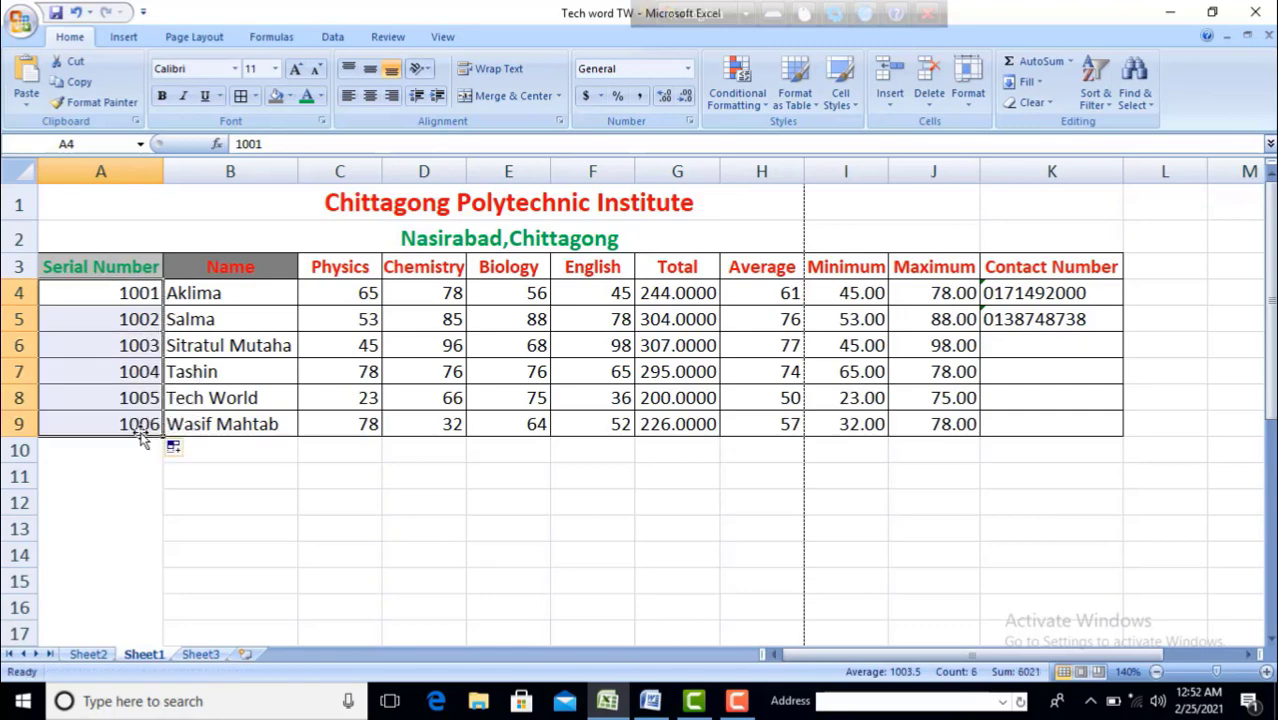
{"action": "key", "text": "Delete"}
- Enter 1 and 2 in A4:A5 and fill the series down to 6 in A9
{"action": "left_click", "coordinate": [146, 291]}
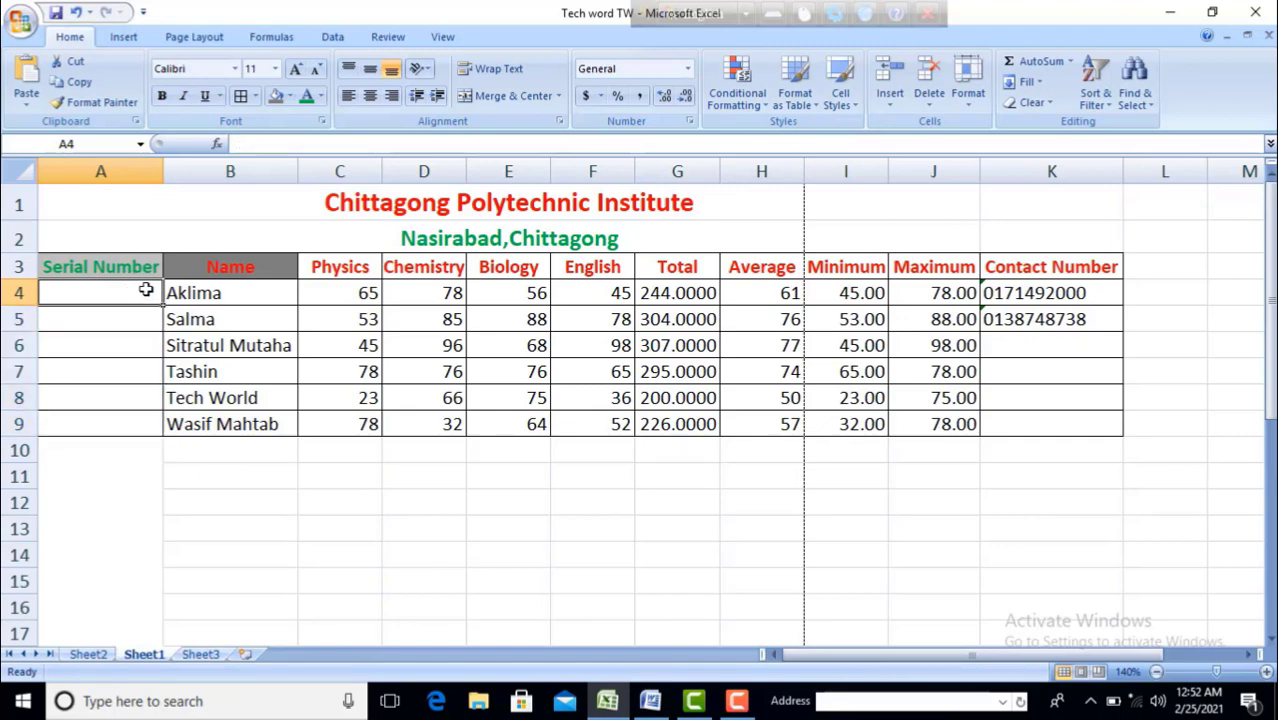
{"action": "type", "text": "1"}
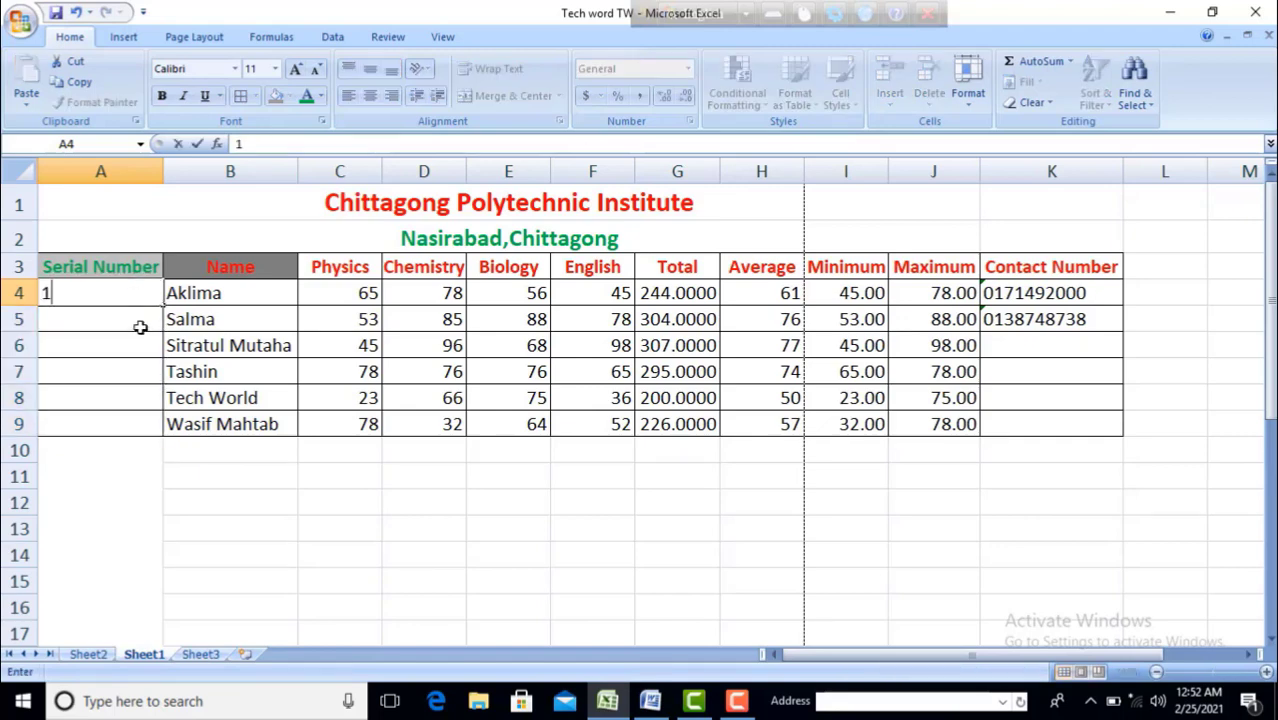
{"action": "key", "text": "Return"}
{"action": "type", "text": "2"}
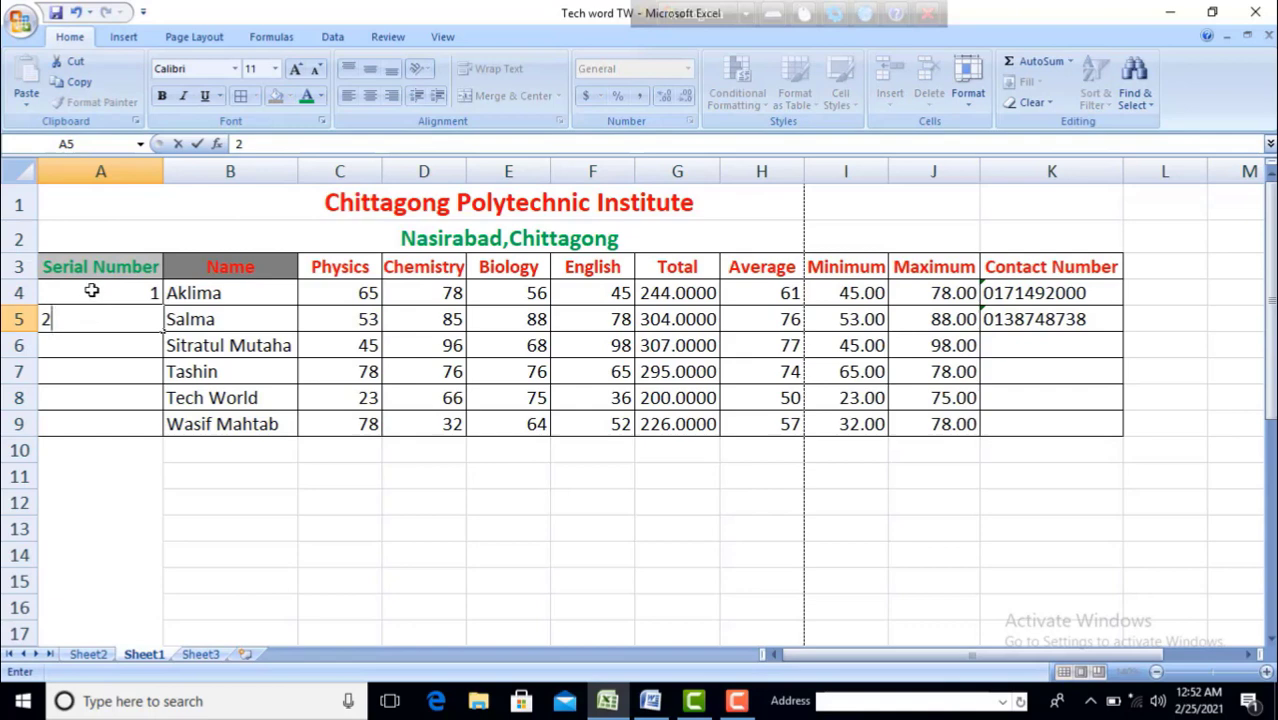
{"action": "key", "text": "Return"}
{"action": "left_click_drag", "start_coordinate": [114, 288], "coordinate": [162, 437]}
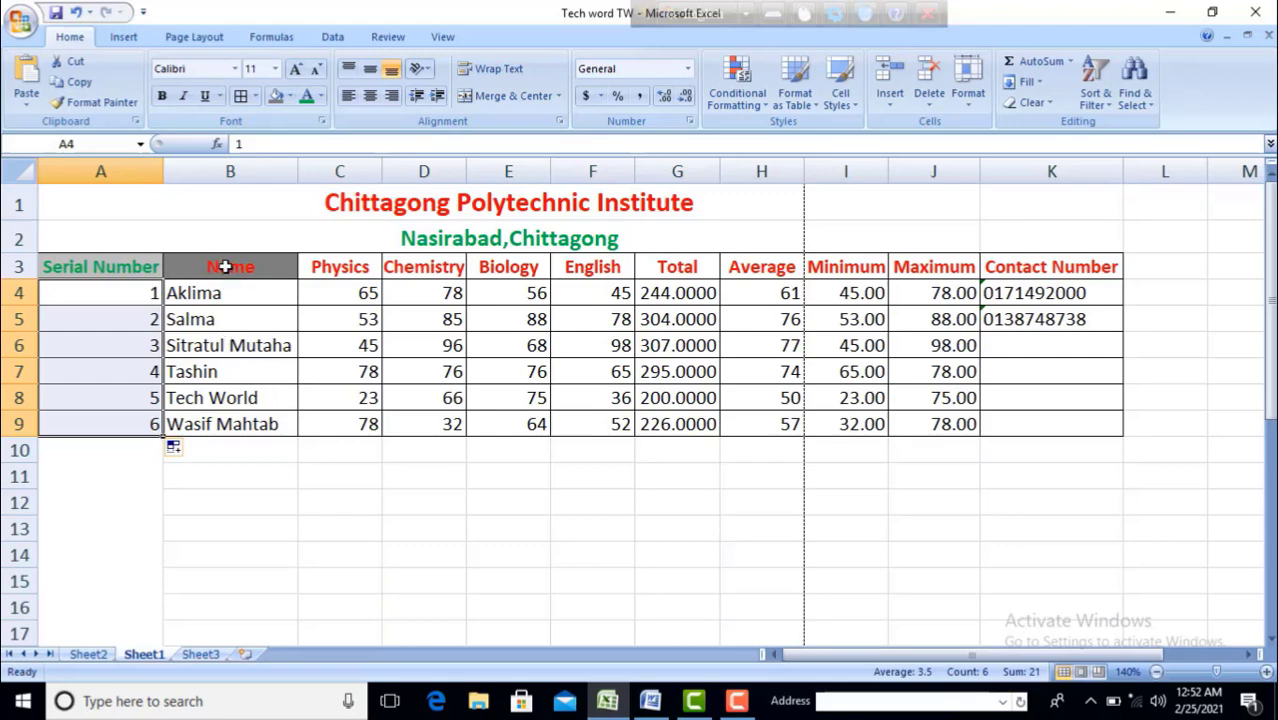
{"action": "left_click_drag", "start_coordinate": [227, 267], "coordinate": [214, 426]}
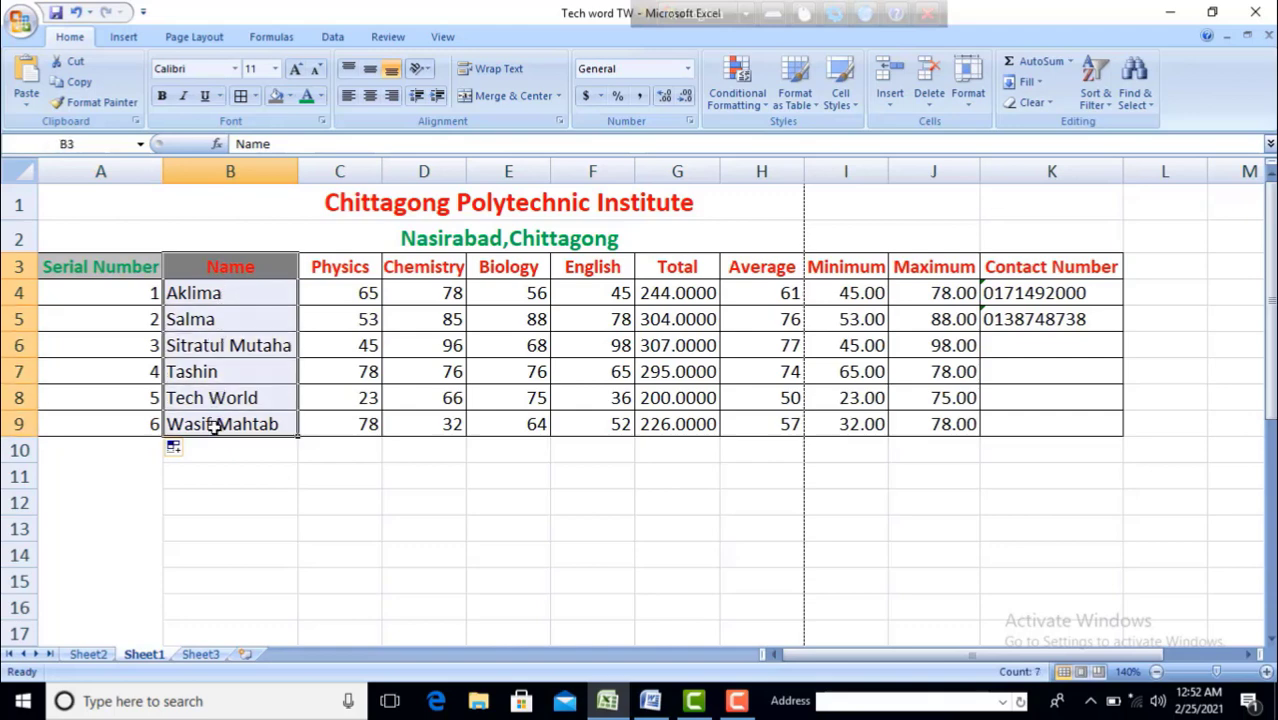
- Attempt an A-to-Z sort on the whole Name column, dismissing the merged-cells error
{"action": "left_click", "coordinate": [245, 171]}
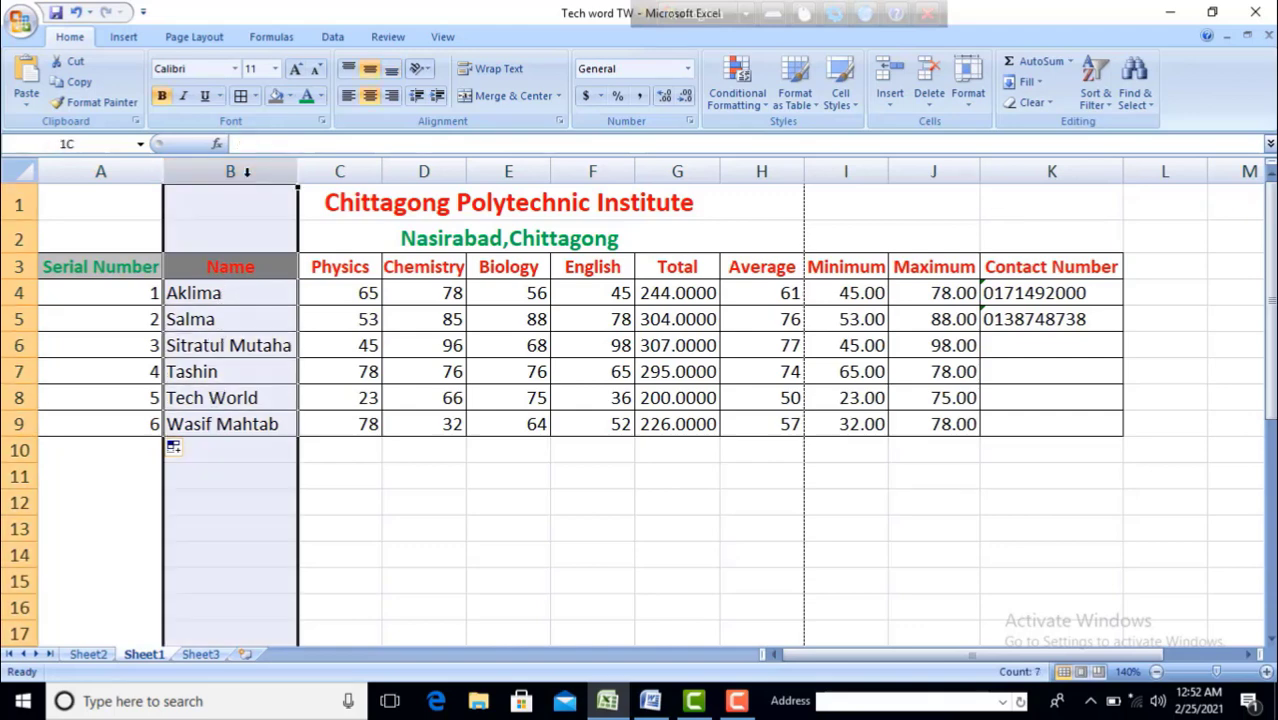
{"action": "left_click", "coordinate": [1095, 106]}
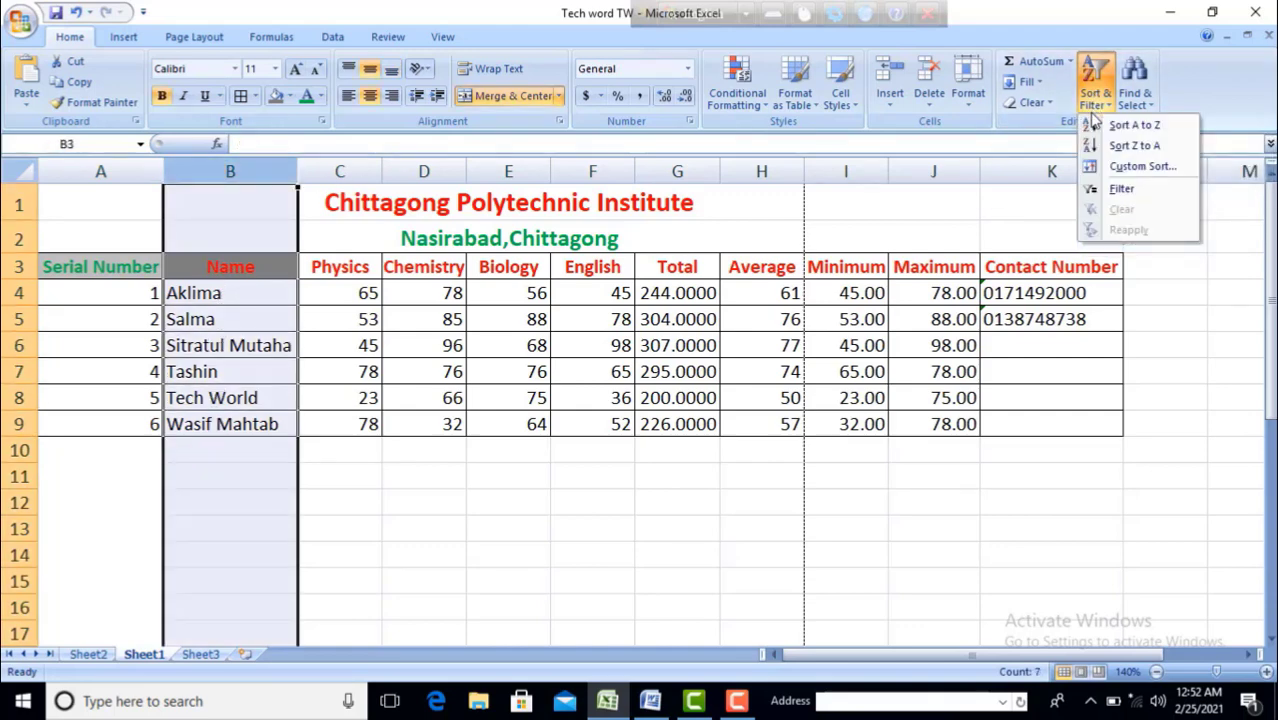
{"action": "left_click", "coordinate": [1155, 128]}
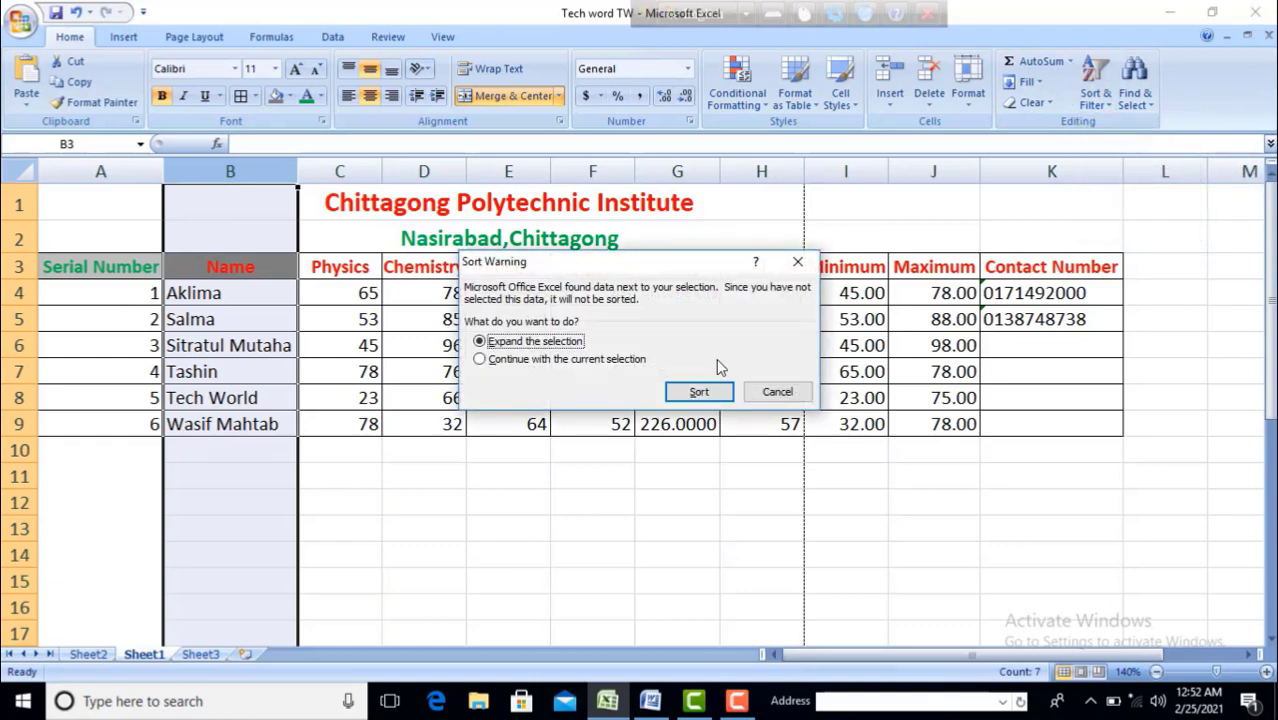
{"action": "left_click", "coordinate": [527, 362]}
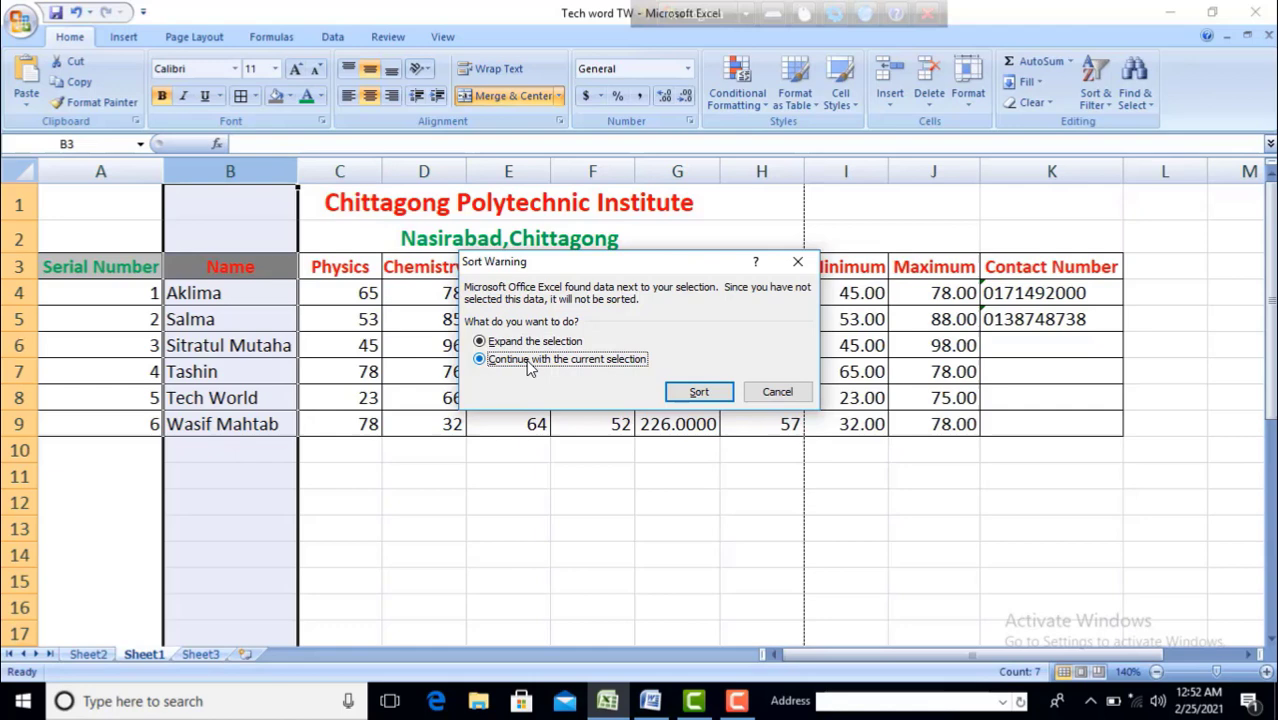
{"action": "left_click", "coordinate": [699, 392]}
{"action": "left_click", "coordinate": [641, 415]}
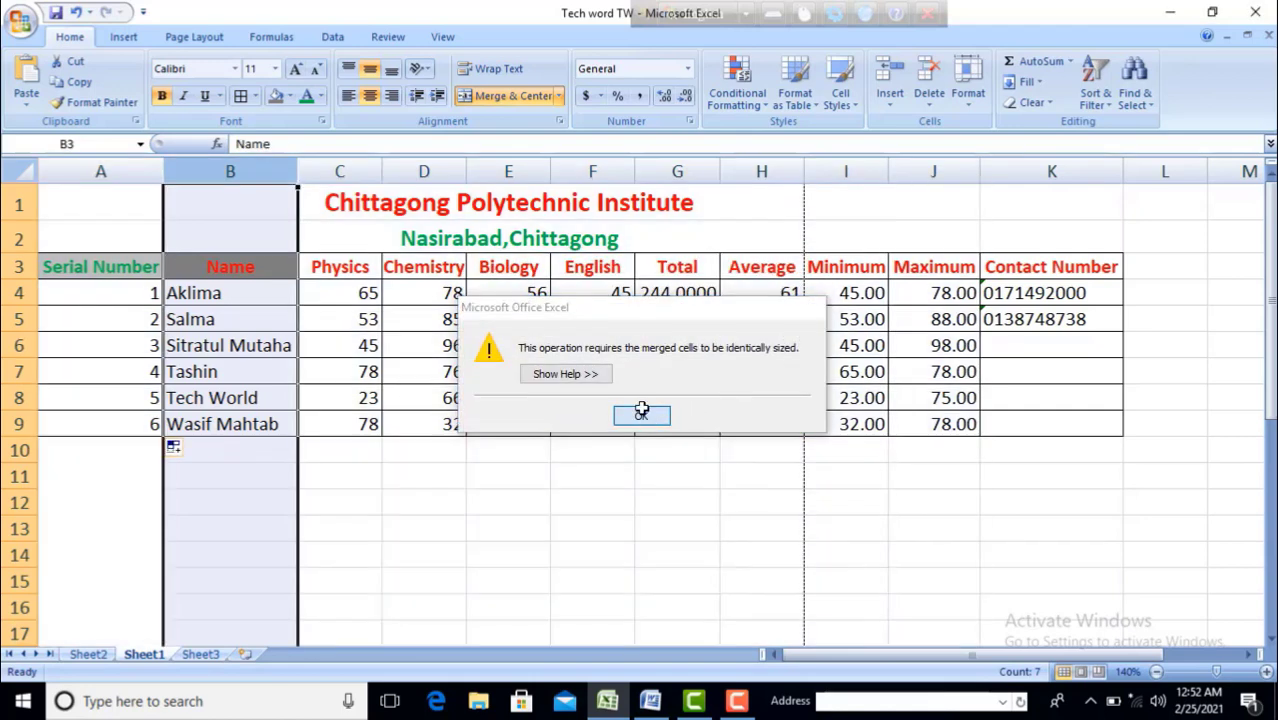
- Sort B3:B9 Z to A, continuing with the current selection only
{"action": "left_click_drag", "start_coordinate": [243, 266], "coordinate": [215, 424]}
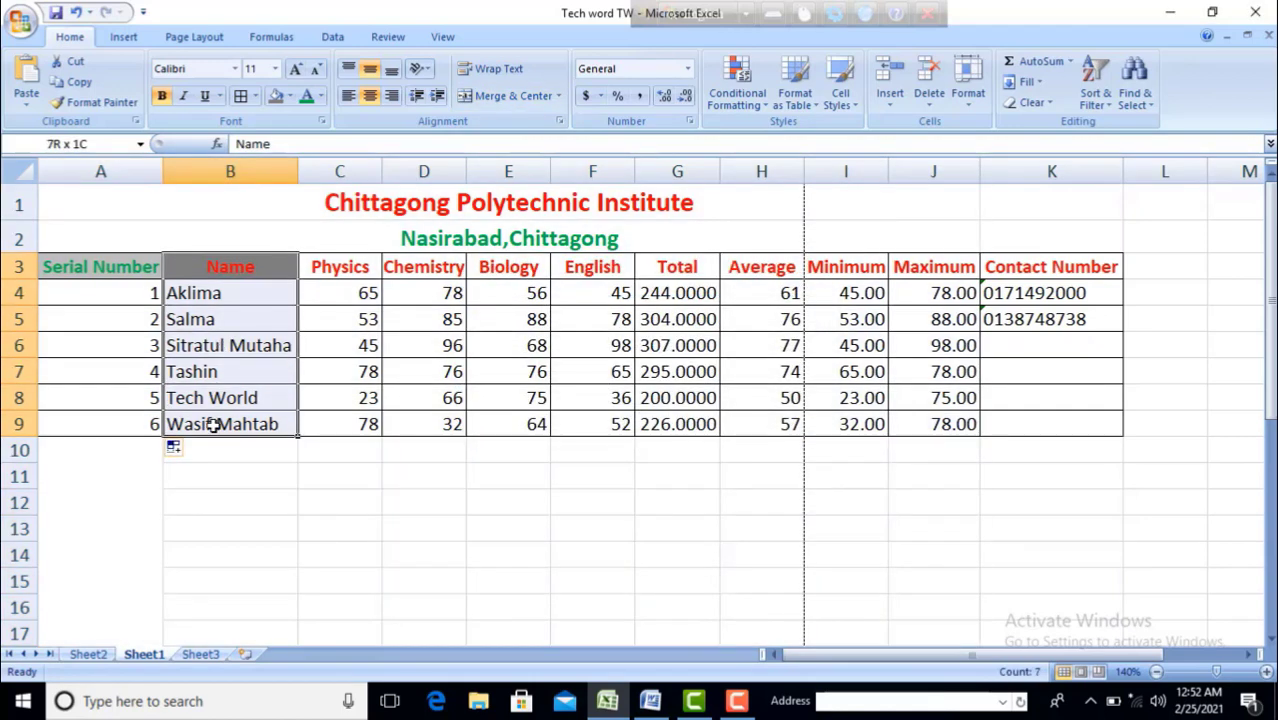
{"action": "left_click", "coordinate": [1092, 100]}
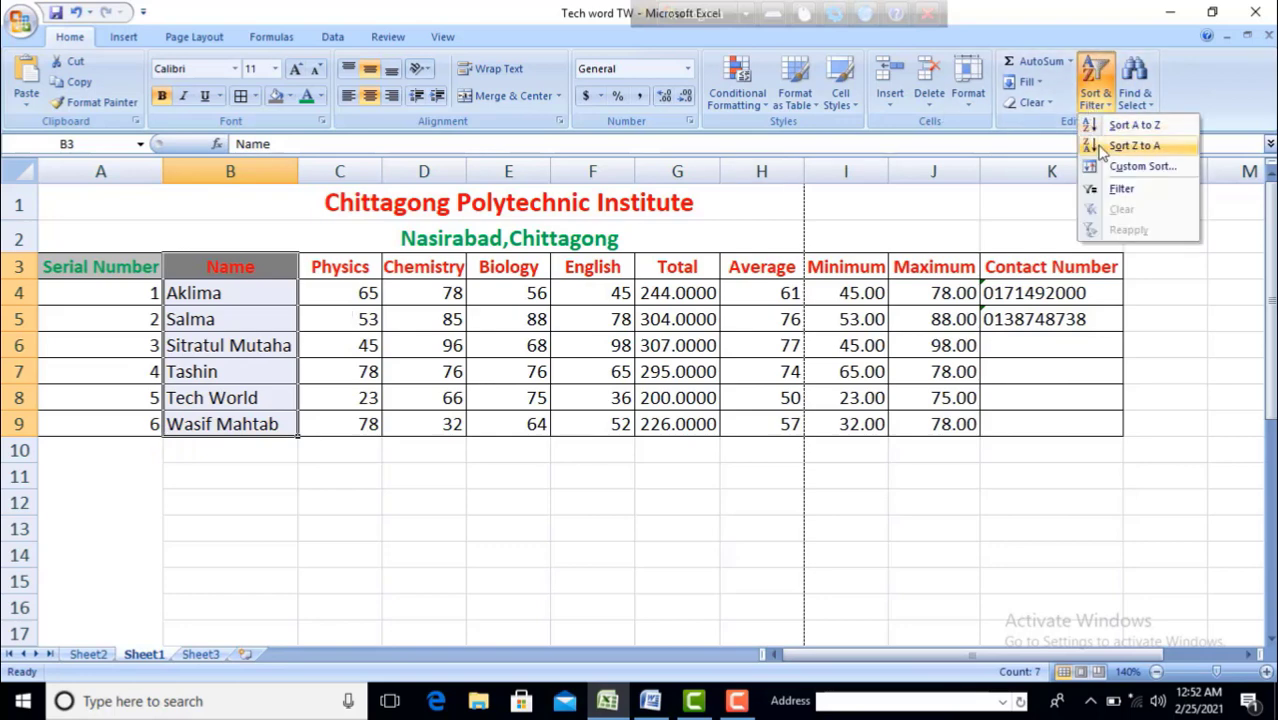
{"action": "left_click", "coordinate": [1101, 146]}
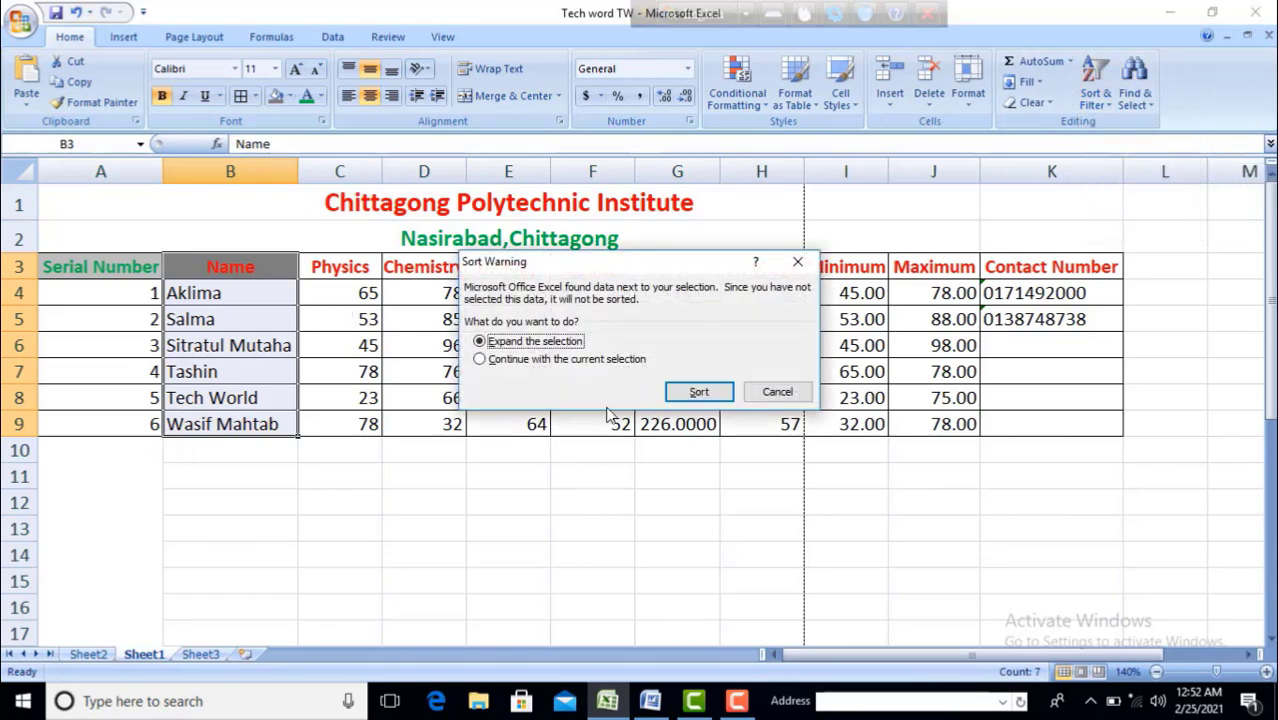
{"action": "left_click", "coordinate": [478, 359]}
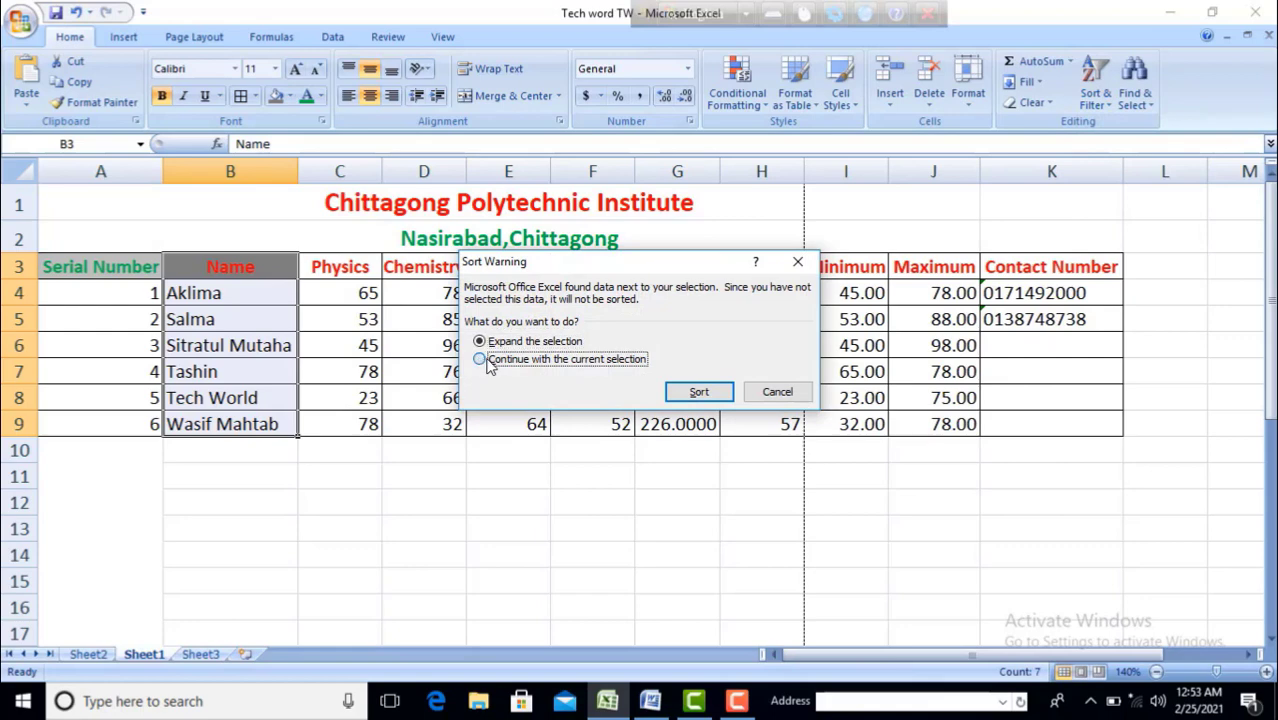
{"action": "left_click", "coordinate": [699, 392]}
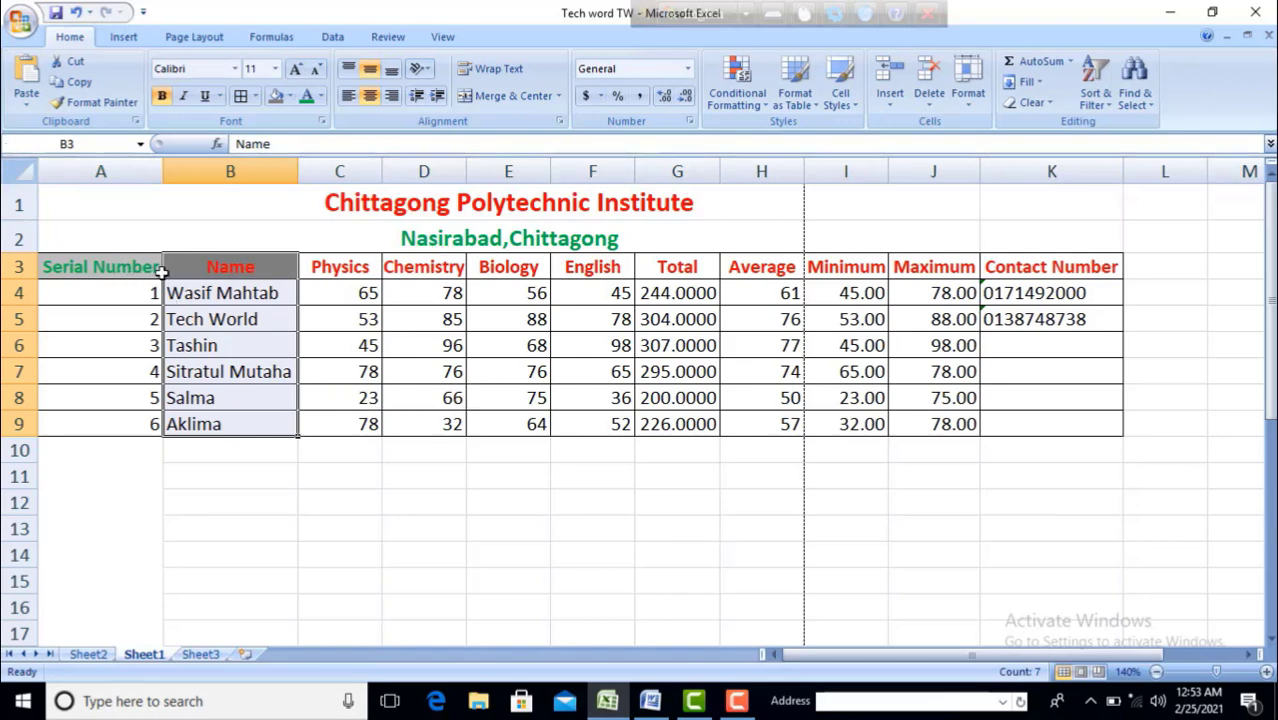
- Turn on Filter for the header row from Serial Number to Contact Number
{"action": "left_click", "coordinate": [126, 268]}
{"action": "left_click_drag", "start_coordinate": [197, 275], "coordinate": [1117, 274]}
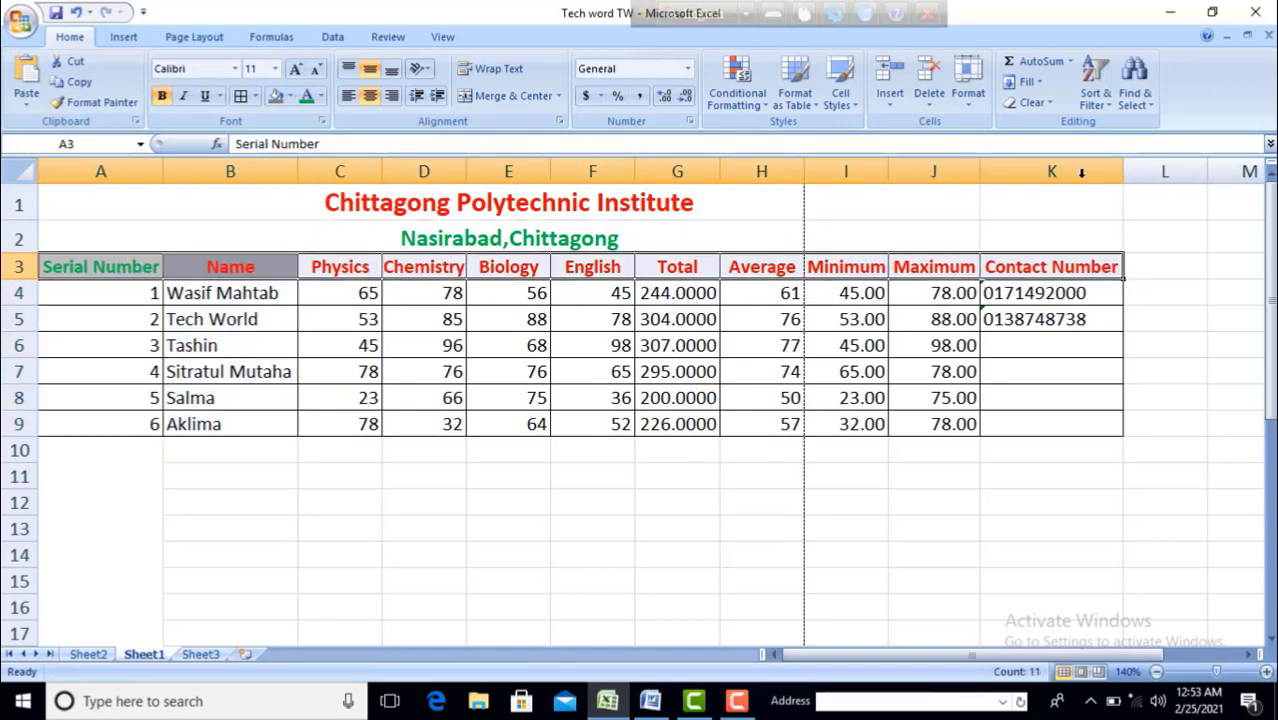
{"action": "left_click", "coordinate": [1097, 100]}
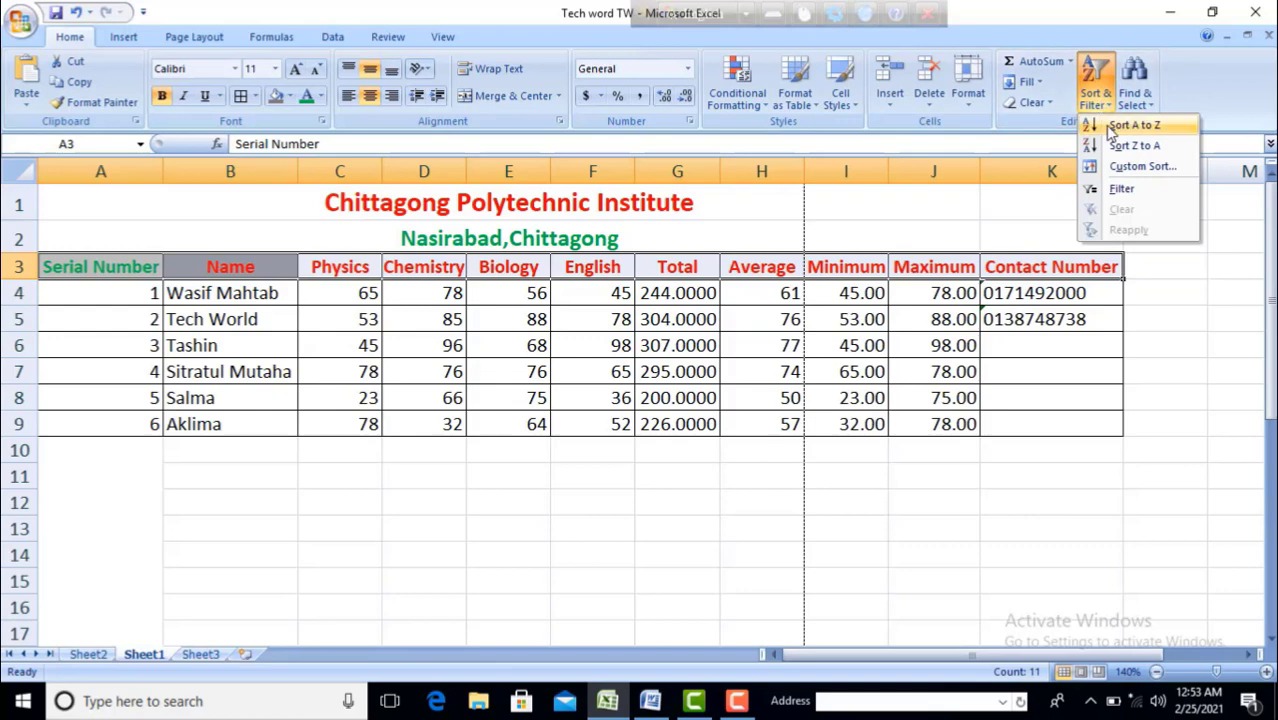
{"action": "left_click", "coordinate": [1122, 190]}
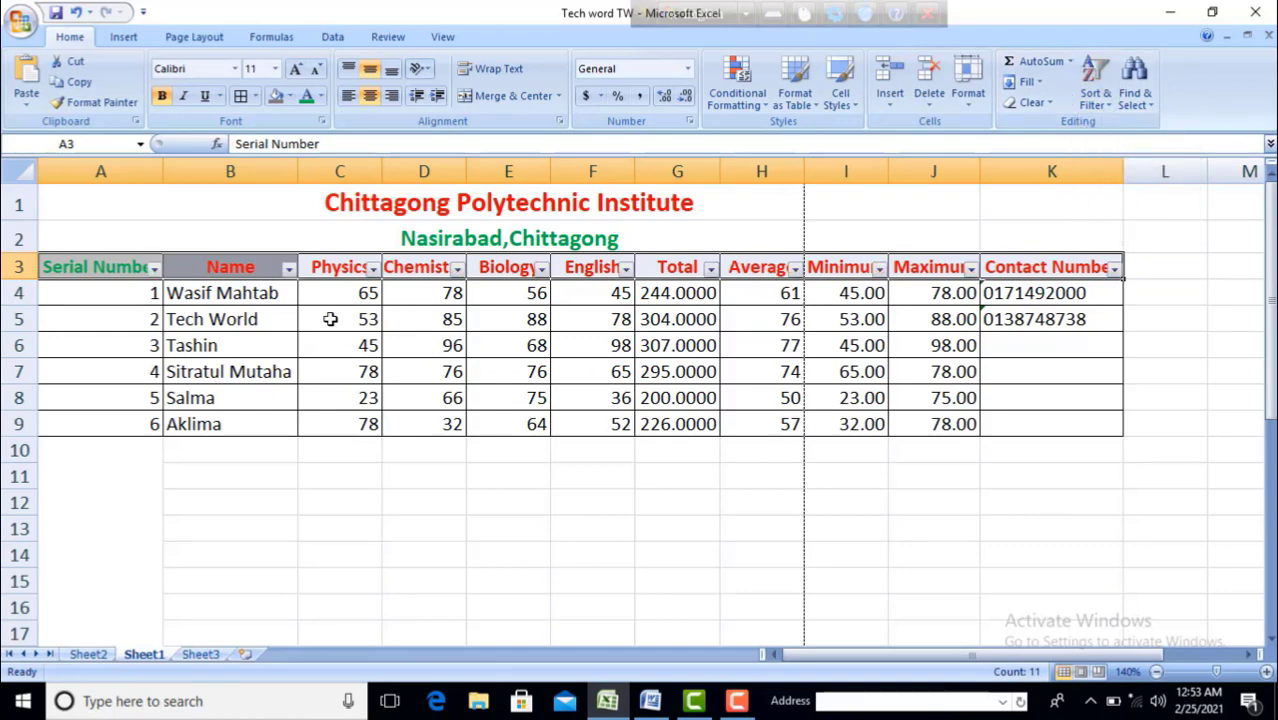
- Open and close the Serial Number and Name filter dropdowns without changes
{"action": "left_click", "coordinate": [155, 270]}
{"action": "left_click", "coordinate": [157, 277]}
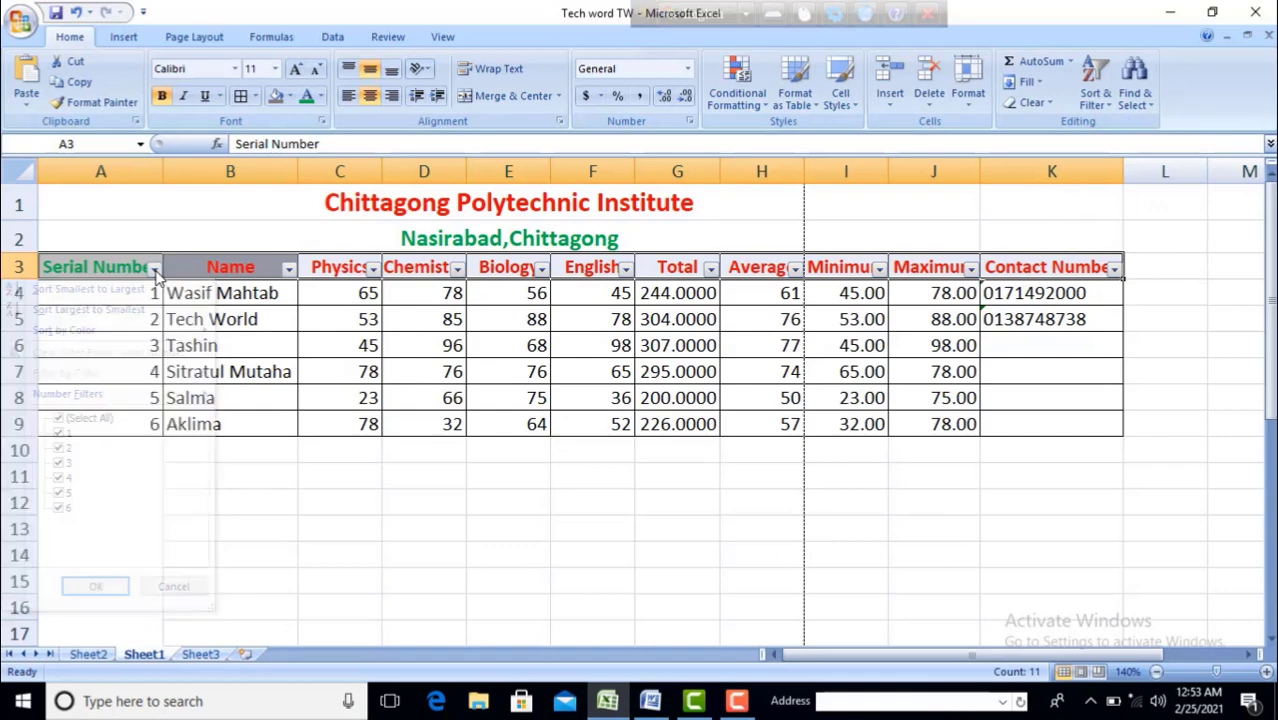
{"action": "left_click", "coordinate": [288, 270]}
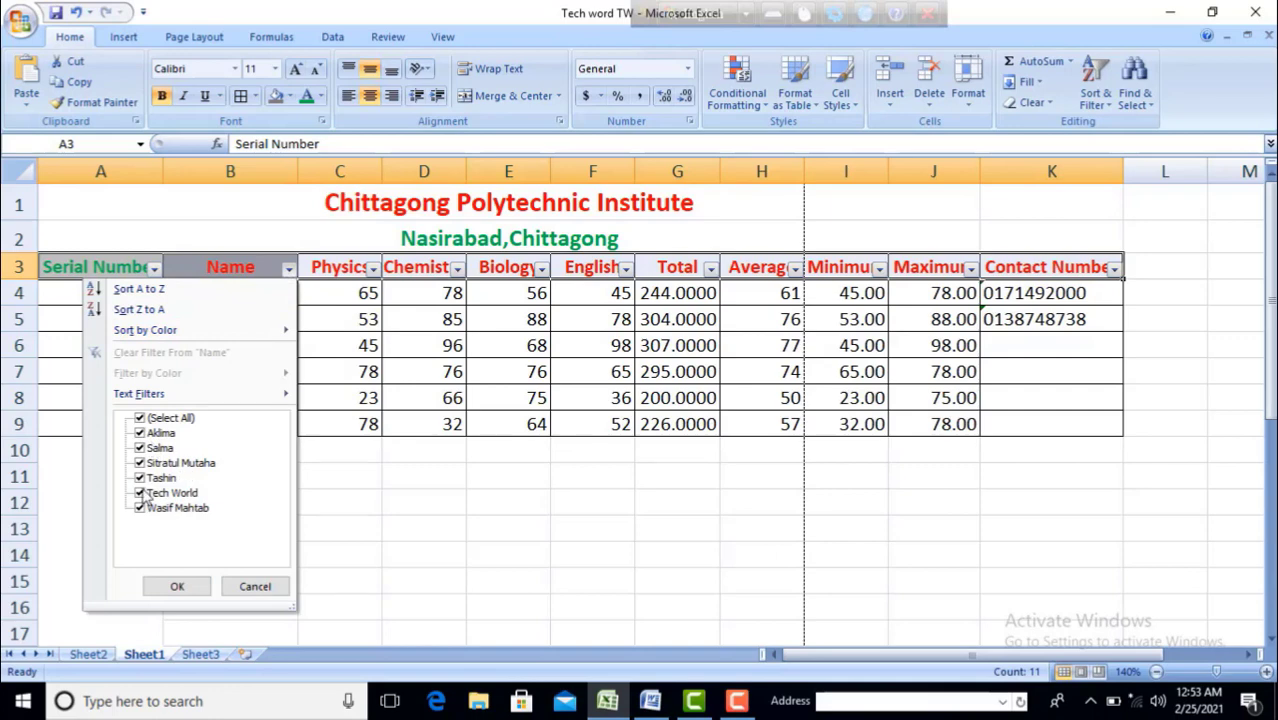
{"action": "left_click", "coordinate": [255, 587]}
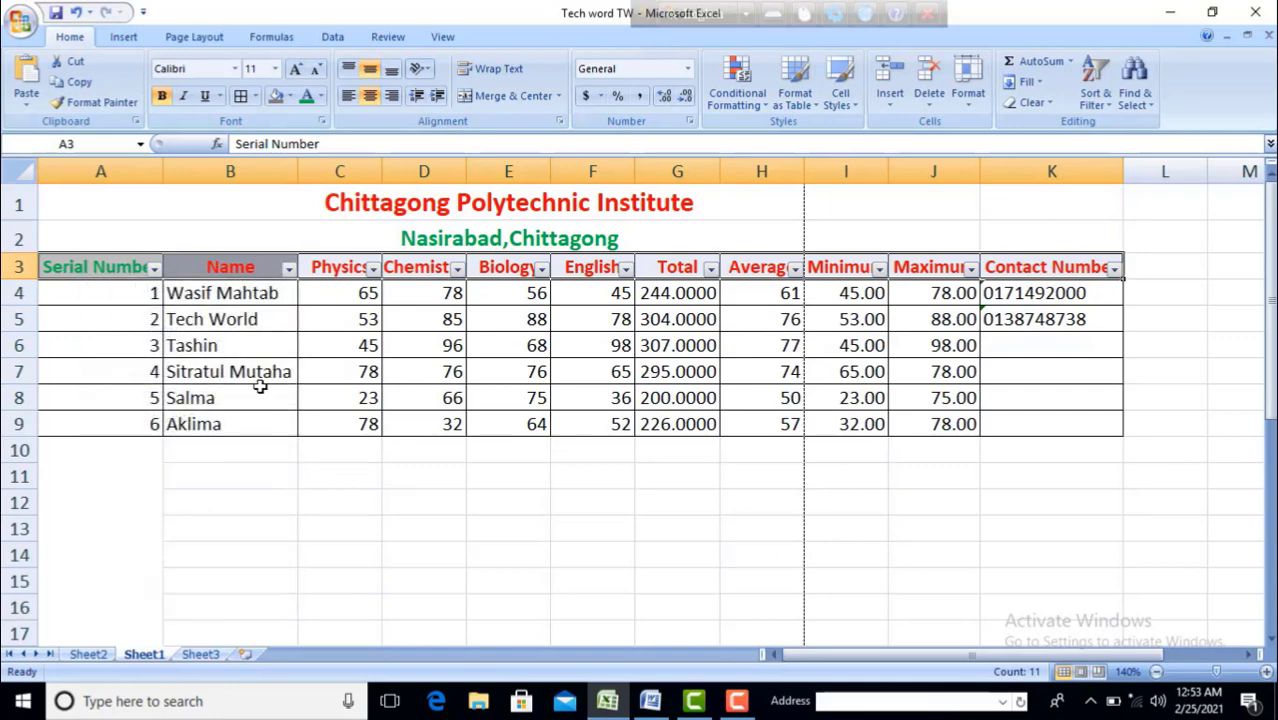
{"action": "left_click_drag", "start_coordinate": [214, 291], "coordinate": [1029, 425]}
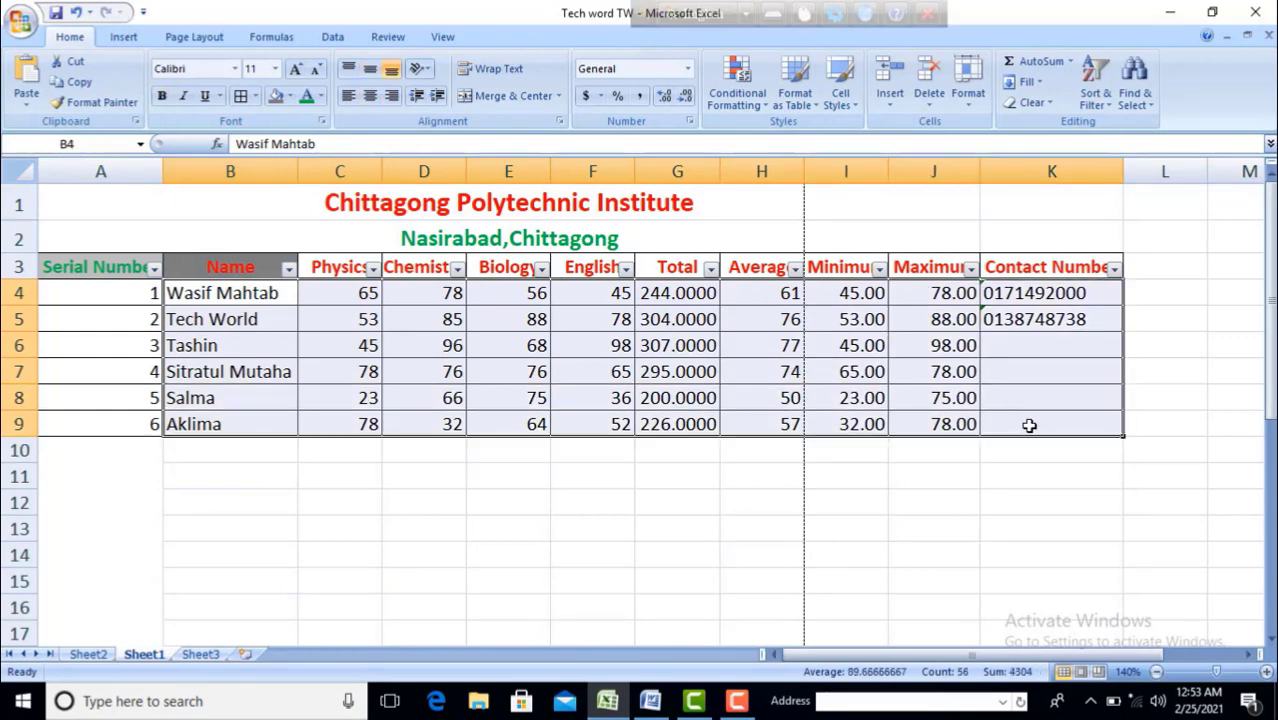
- Copy the student rows B4:K9 and paste them below at B10
{"action": "key", "text": "ctrl+c"}
{"action": "left_click", "coordinate": [253, 447]}
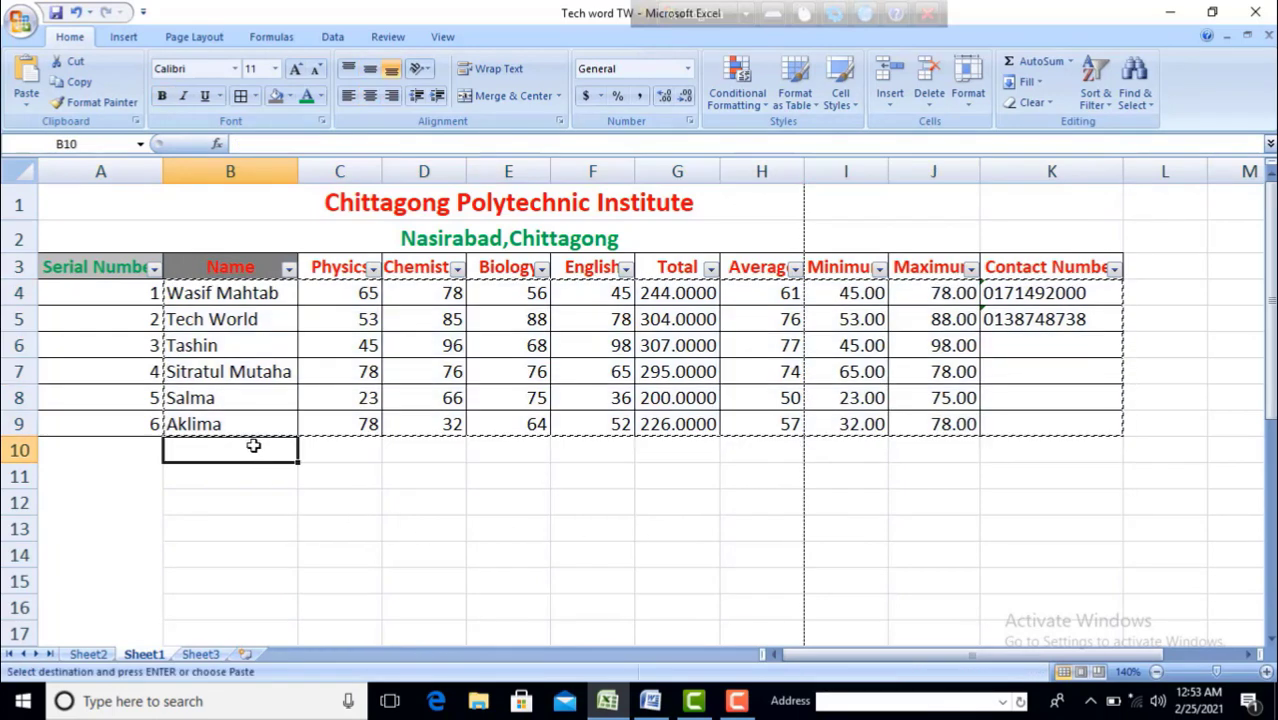
{"action": "key", "text": "ctrl+v"}
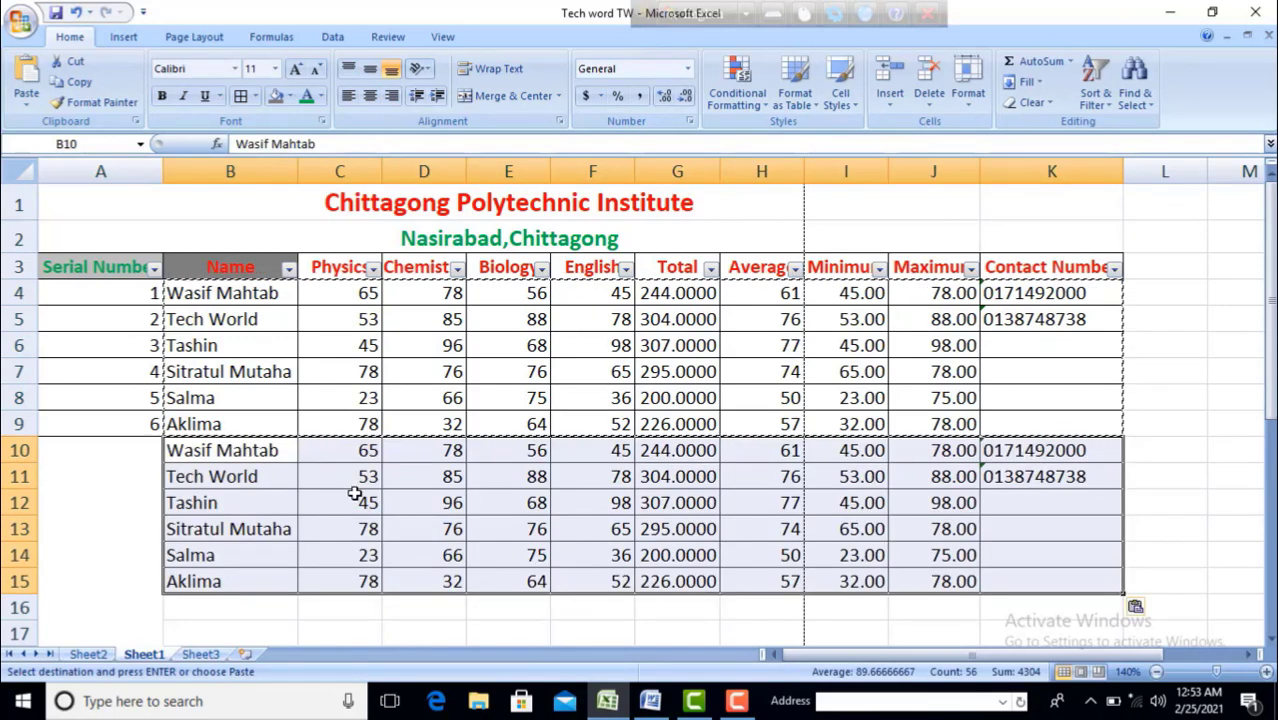
- Filter the Name column to show only the sixth student
{"action": "left_click", "coordinate": [288, 268]}
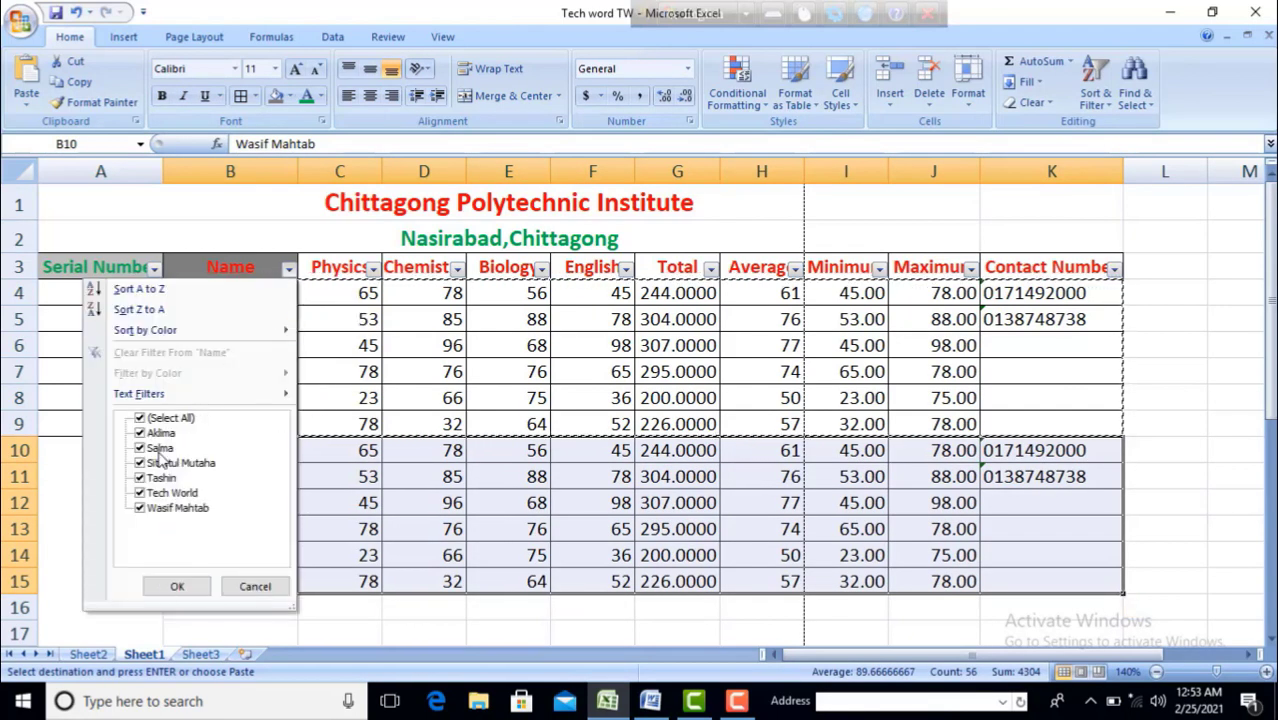
{"action": "left_click", "coordinate": [140, 418]}
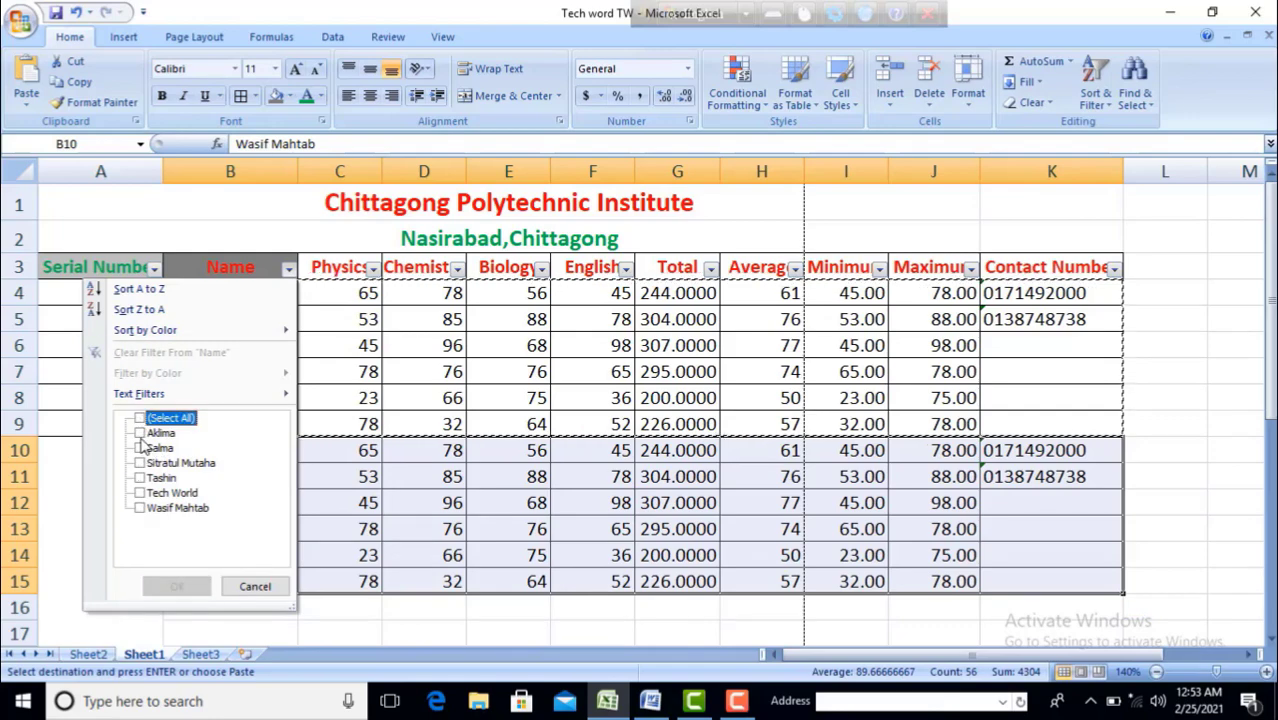
{"action": "left_click", "coordinate": [140, 433]}
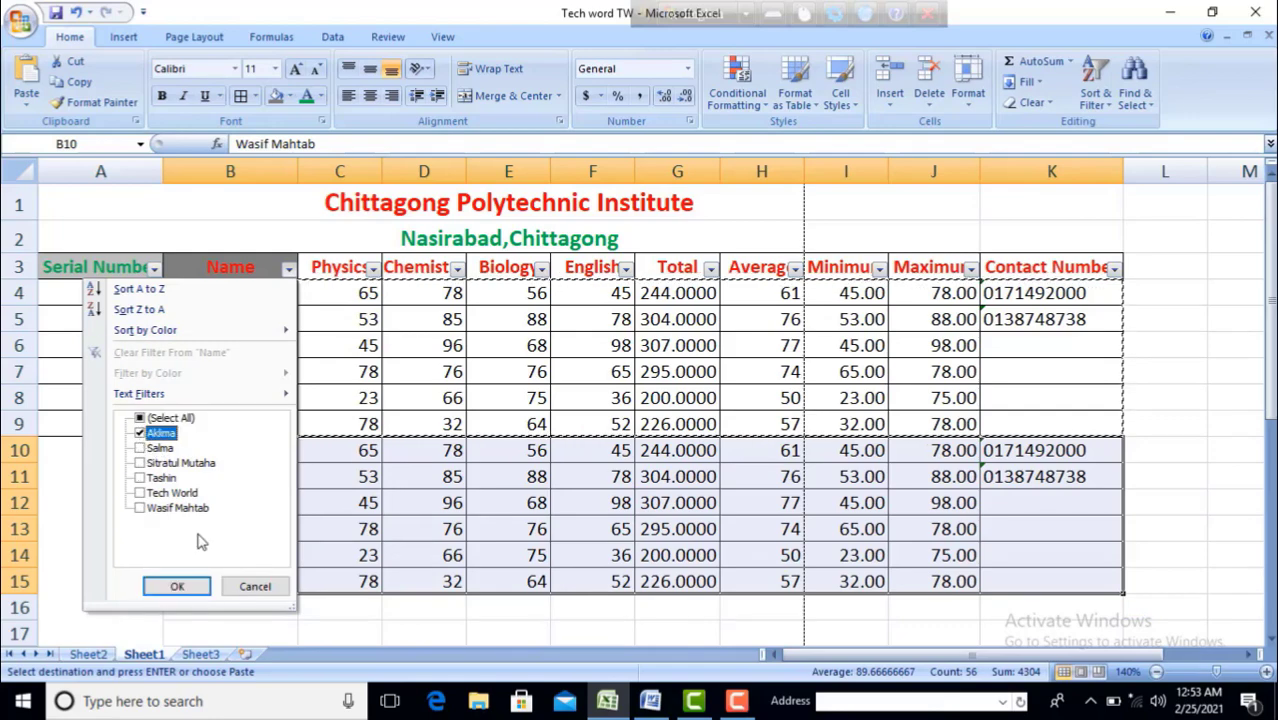
{"action": "left_click", "coordinate": [193, 590]}
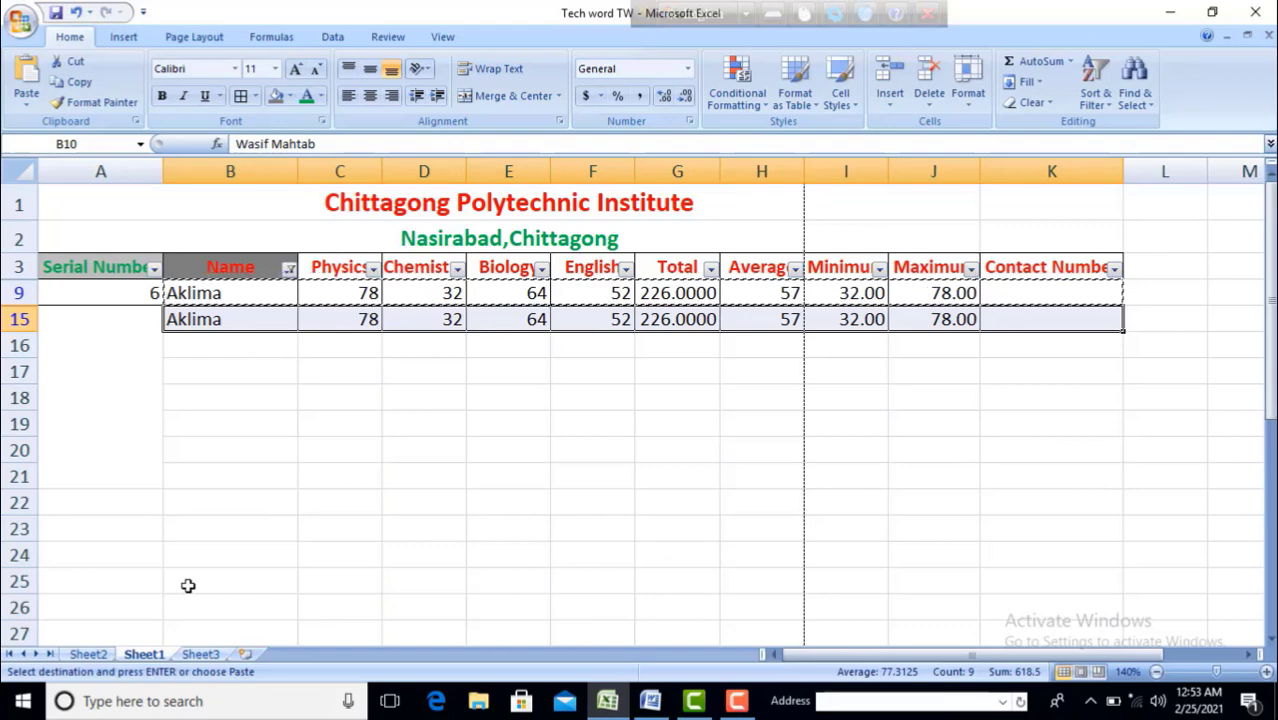
{"action": "left_click", "coordinate": [288, 269]}
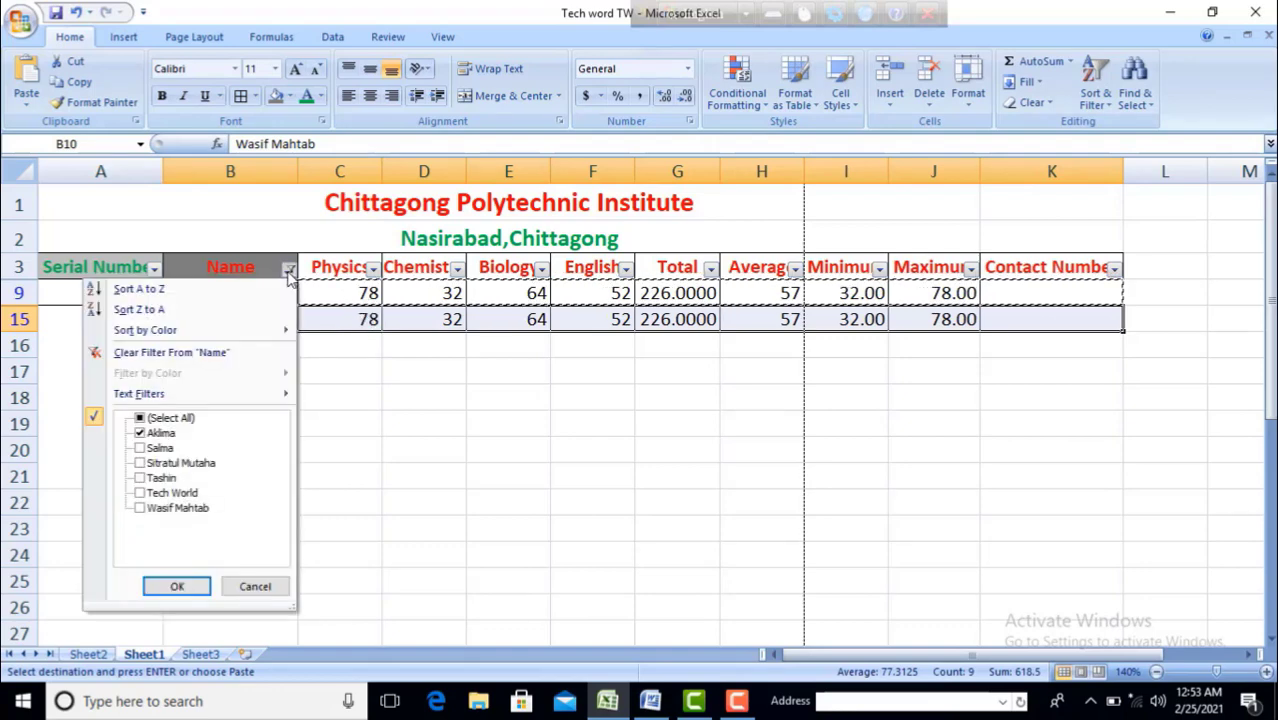
- Add the first student to the Name filter, exclude Physics 78, then undo back to six rows
{"action": "left_click", "coordinate": [141, 508]}
{"action": "left_click", "coordinate": [177, 586]}
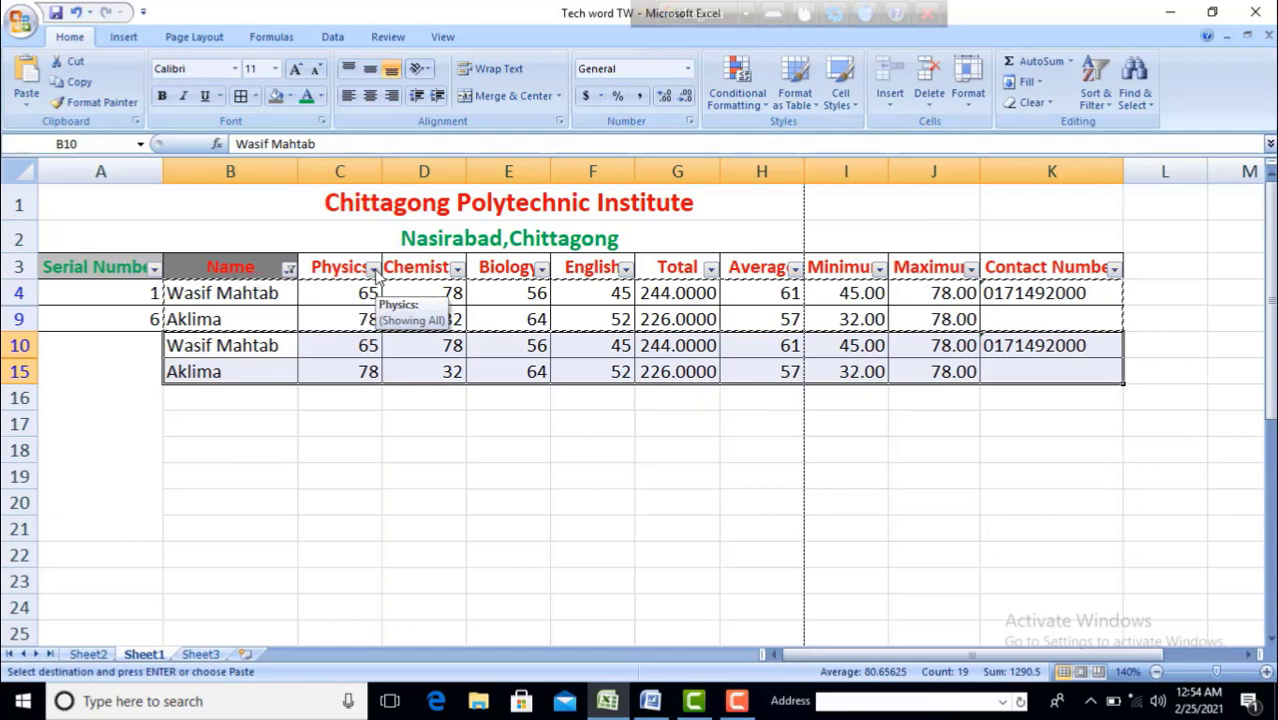
{"action": "left_click", "coordinate": [374, 270]}
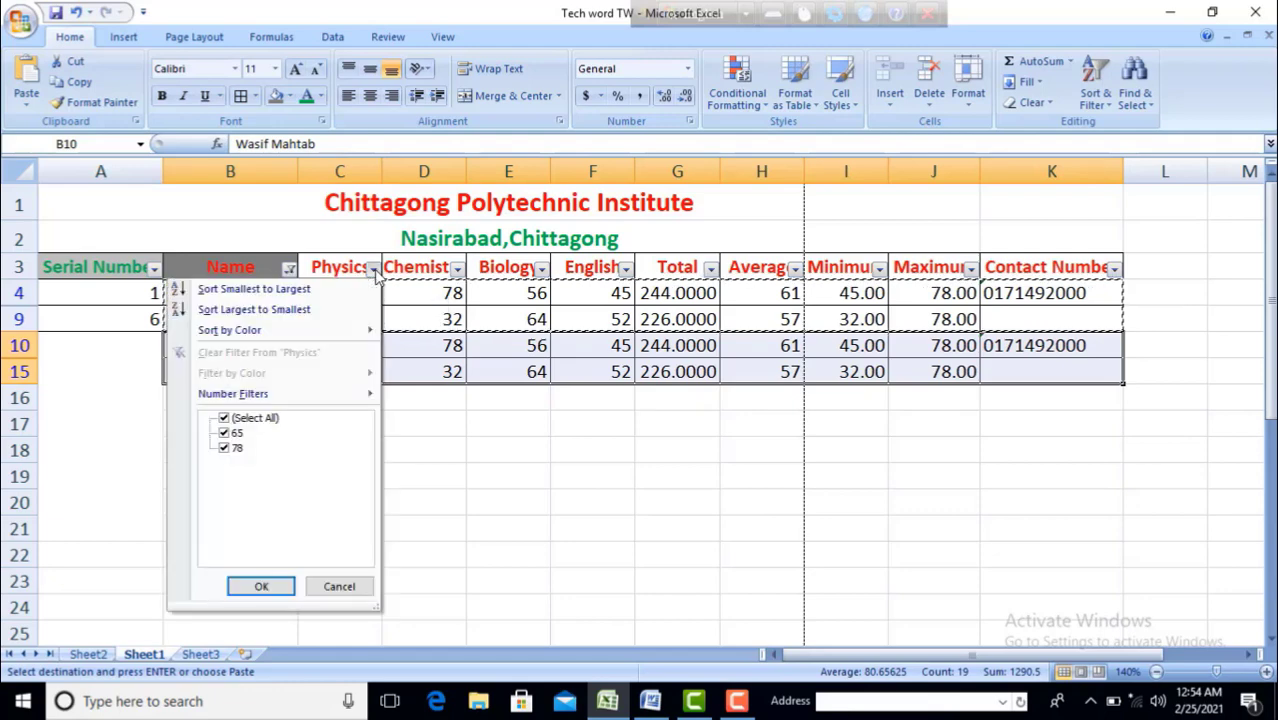
{"action": "left_click", "coordinate": [224, 447]}
{"action": "left_click", "coordinate": [278, 589]}
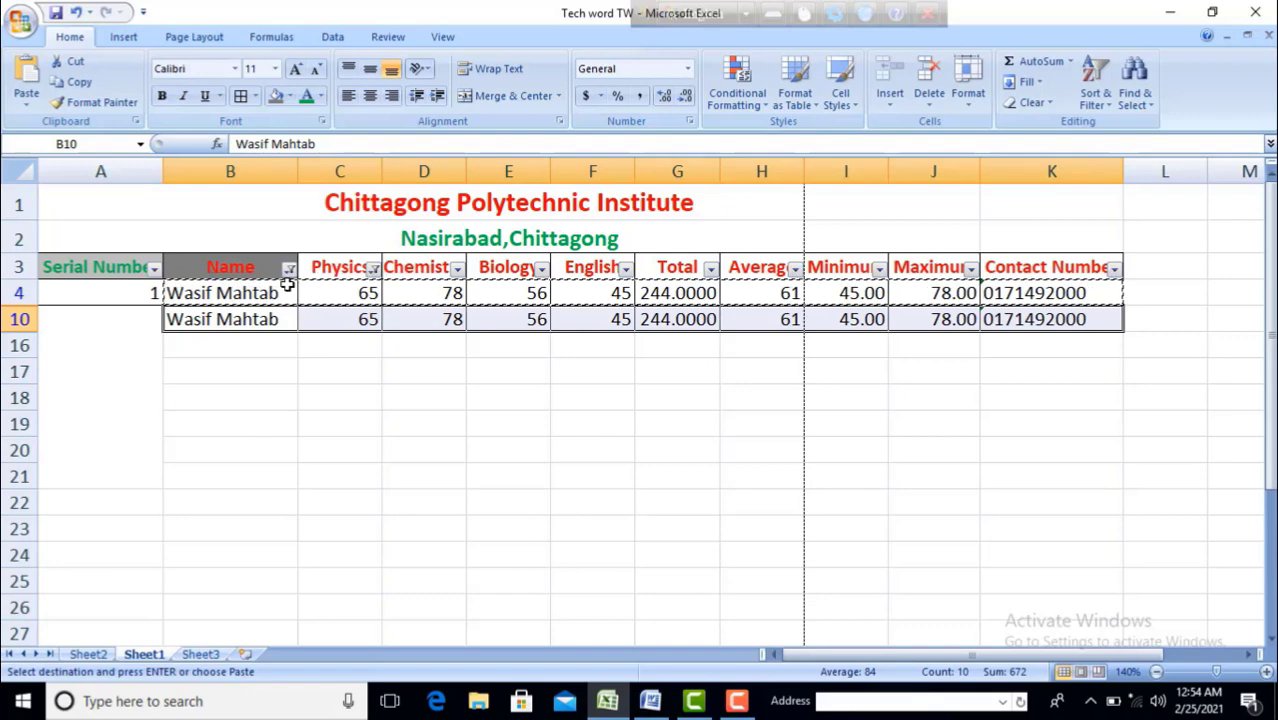
{"action": "key", "text": "ctrl+z"}
{"action": "left_click_drag", "start_coordinate": [55, 266], "coordinate": [1098, 432]}
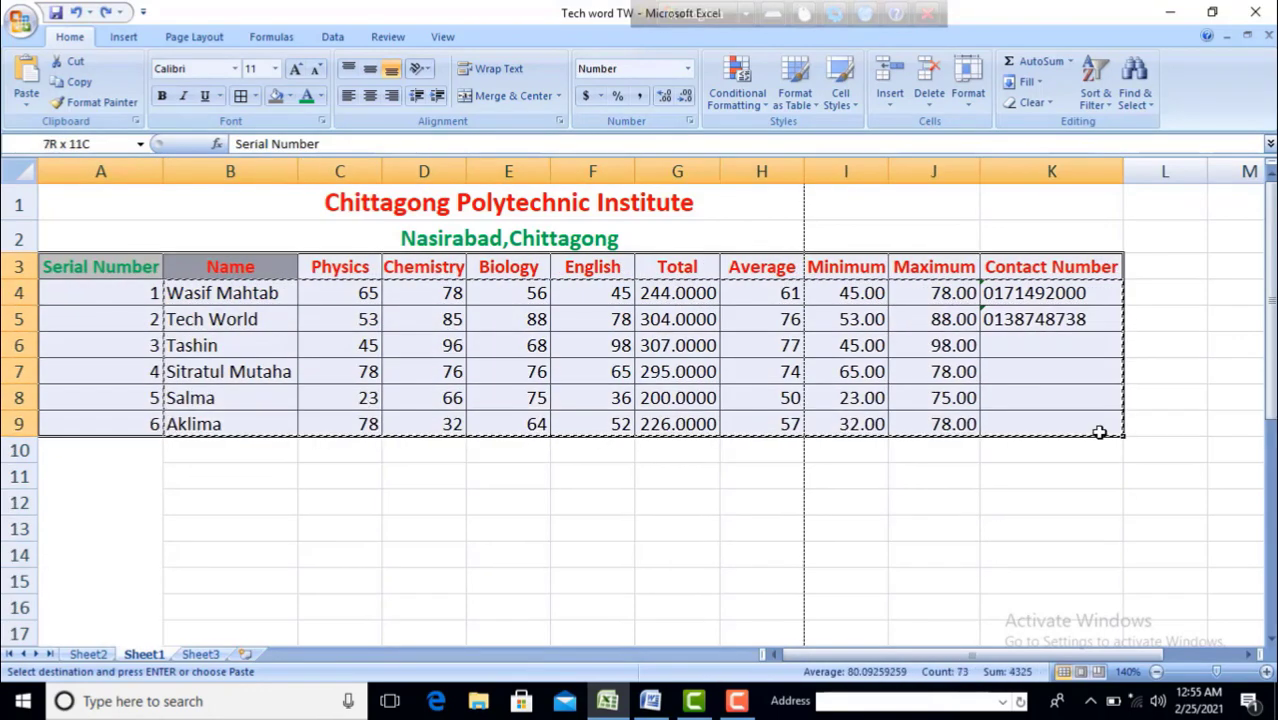
- Apply No Border to A3:K9 to strip all cell borders from the marks table
{"action": "left_click", "coordinate": [952, 531]}
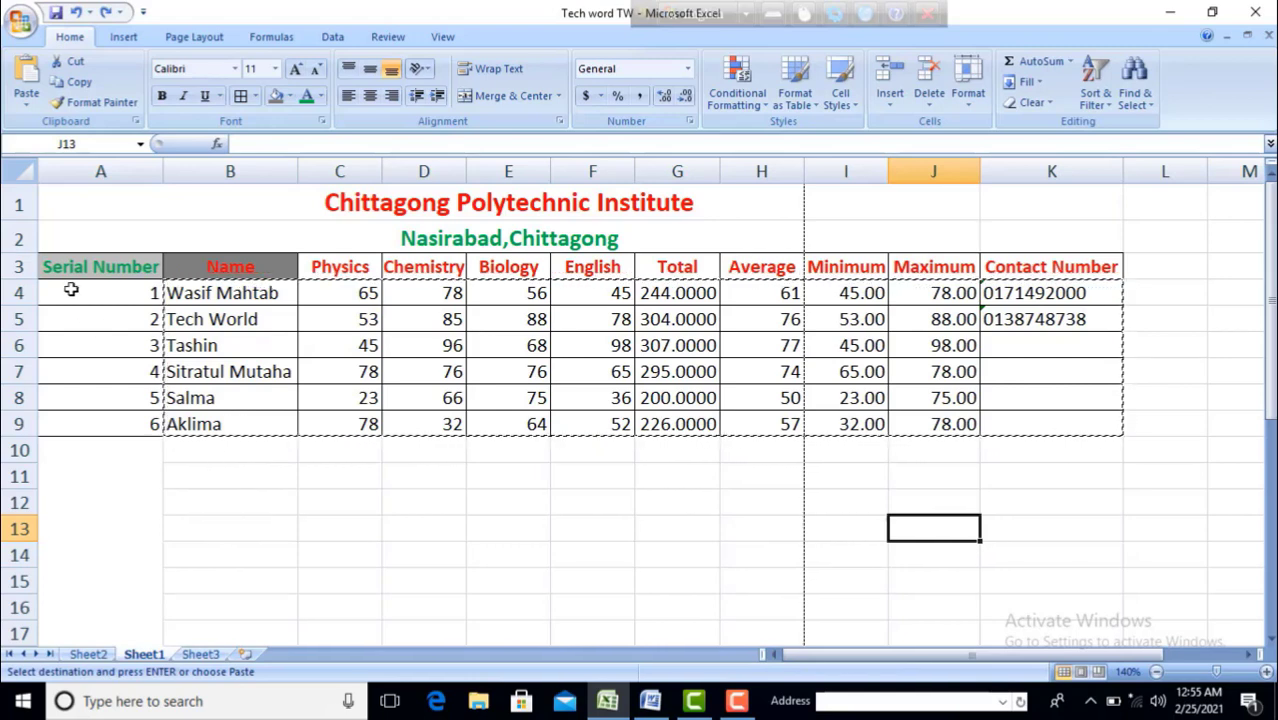
{"action": "left_click_drag", "start_coordinate": [60, 265], "coordinate": [1021, 419]}
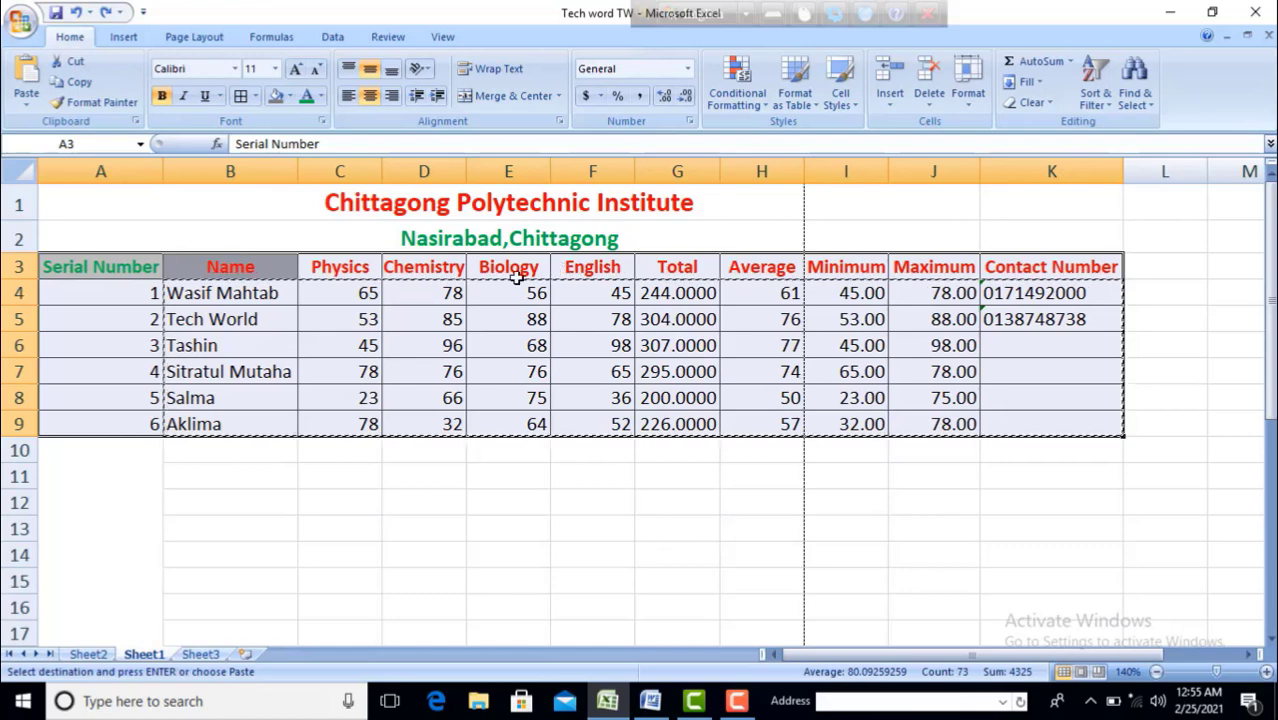
{"action": "left_click", "coordinate": [256, 96]}
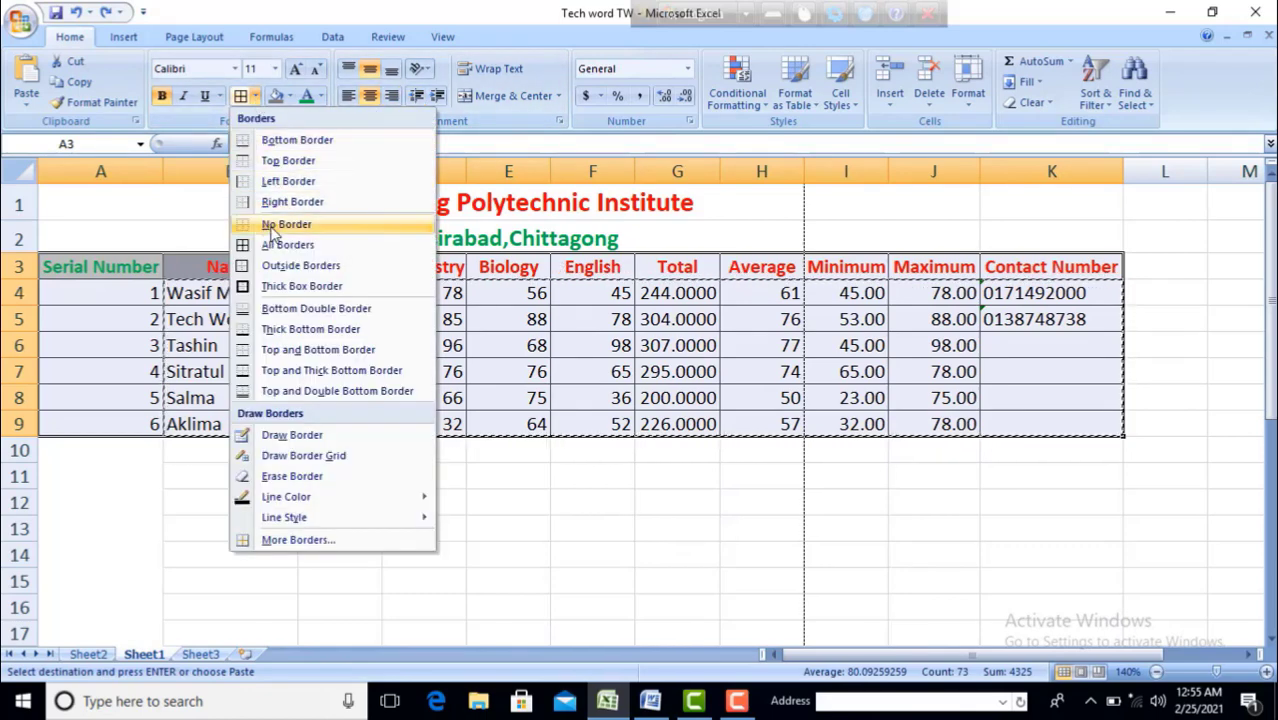
{"action": "left_click", "coordinate": [285, 224]}
{"action": "left_click", "coordinate": [466, 513]}
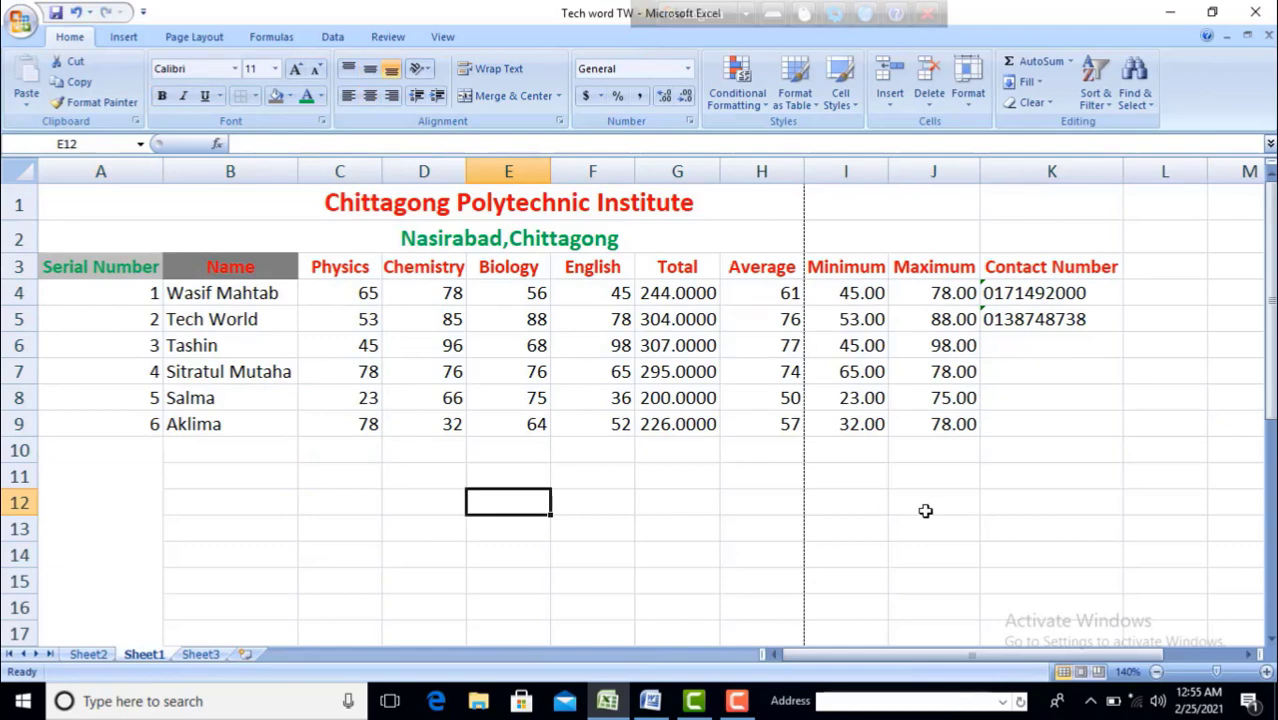
{"action": "left_click", "coordinate": [22, 28]}
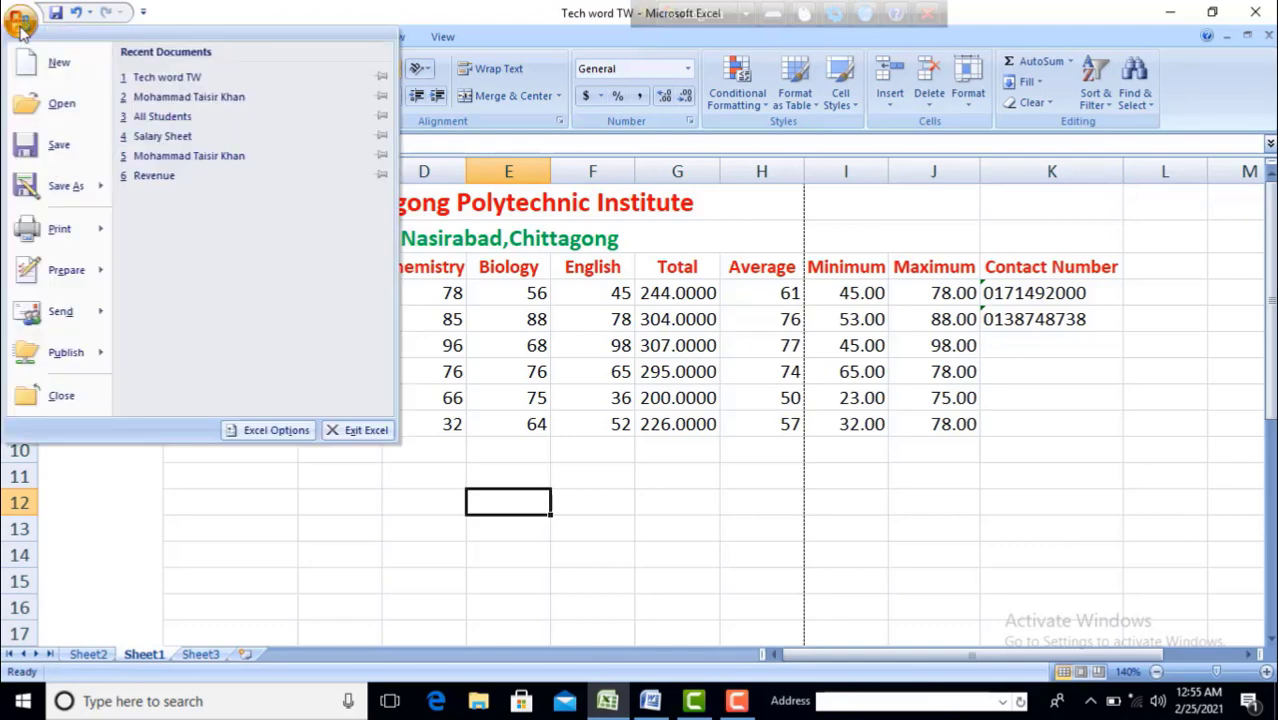
{"action": "mouse_move", "coordinate": [58, 250]}
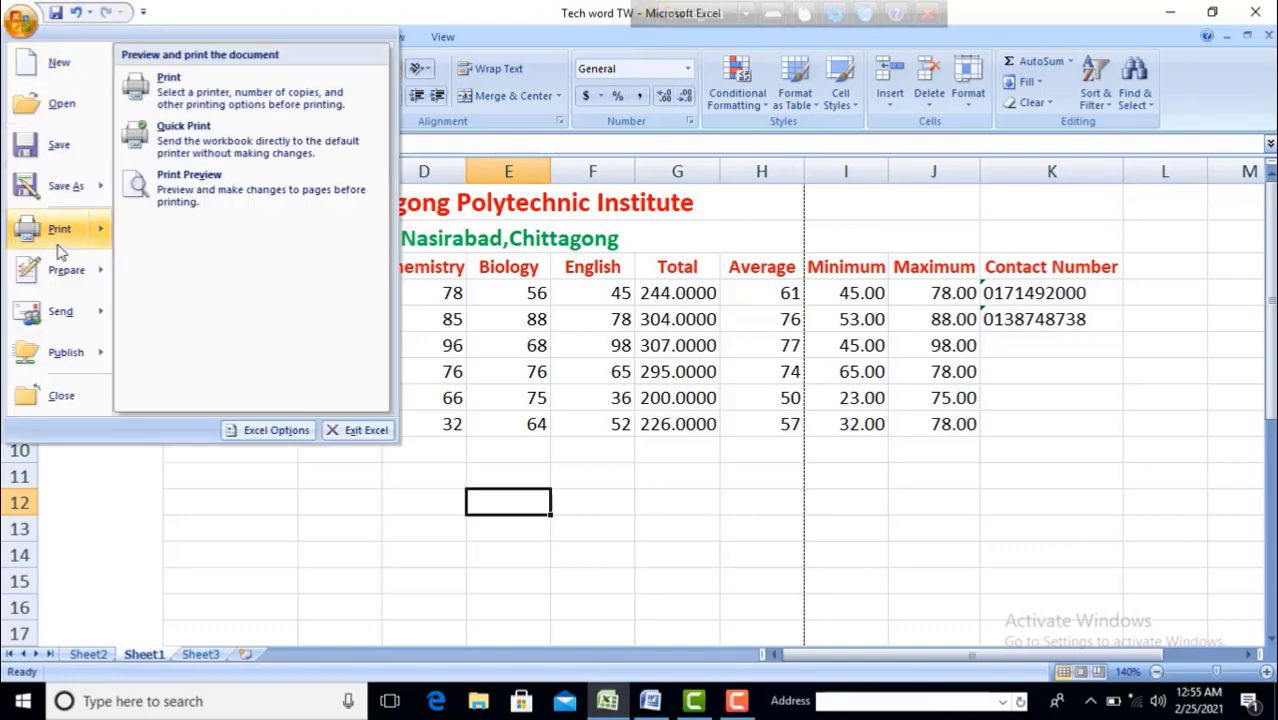
{"action": "left_click", "coordinate": [218, 201]}
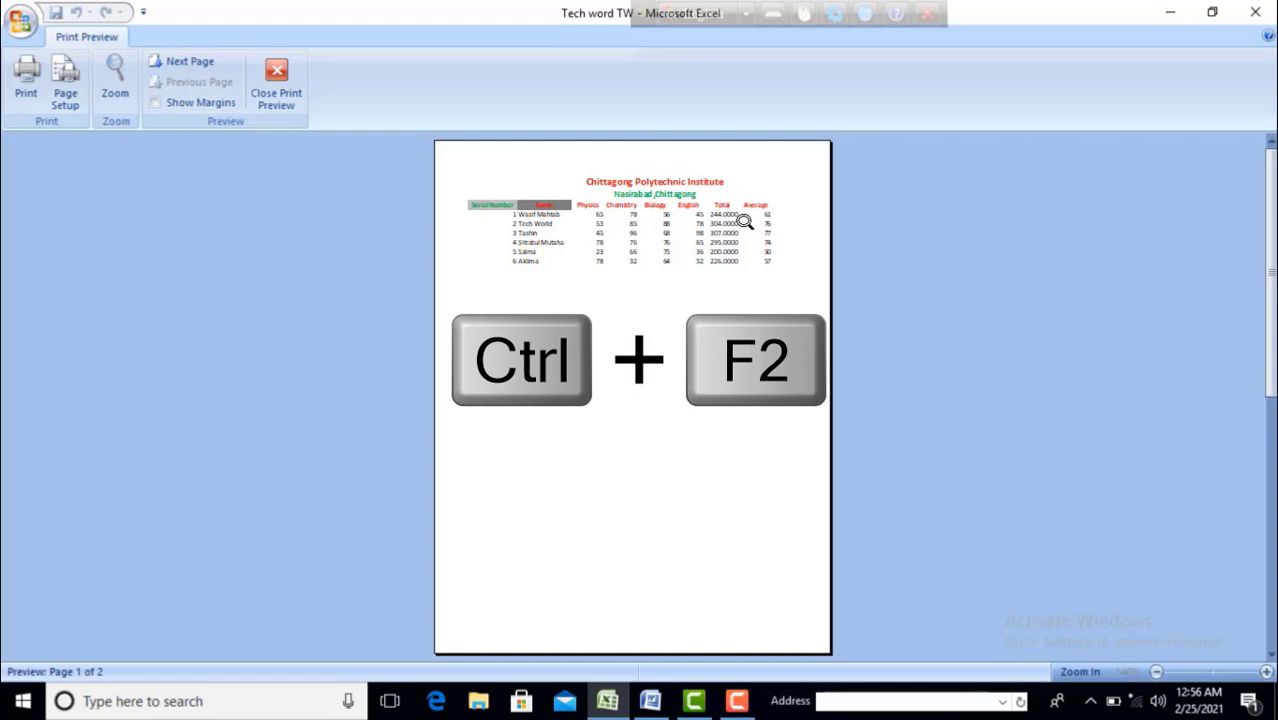
{"action": "key", "text": "Escape"}
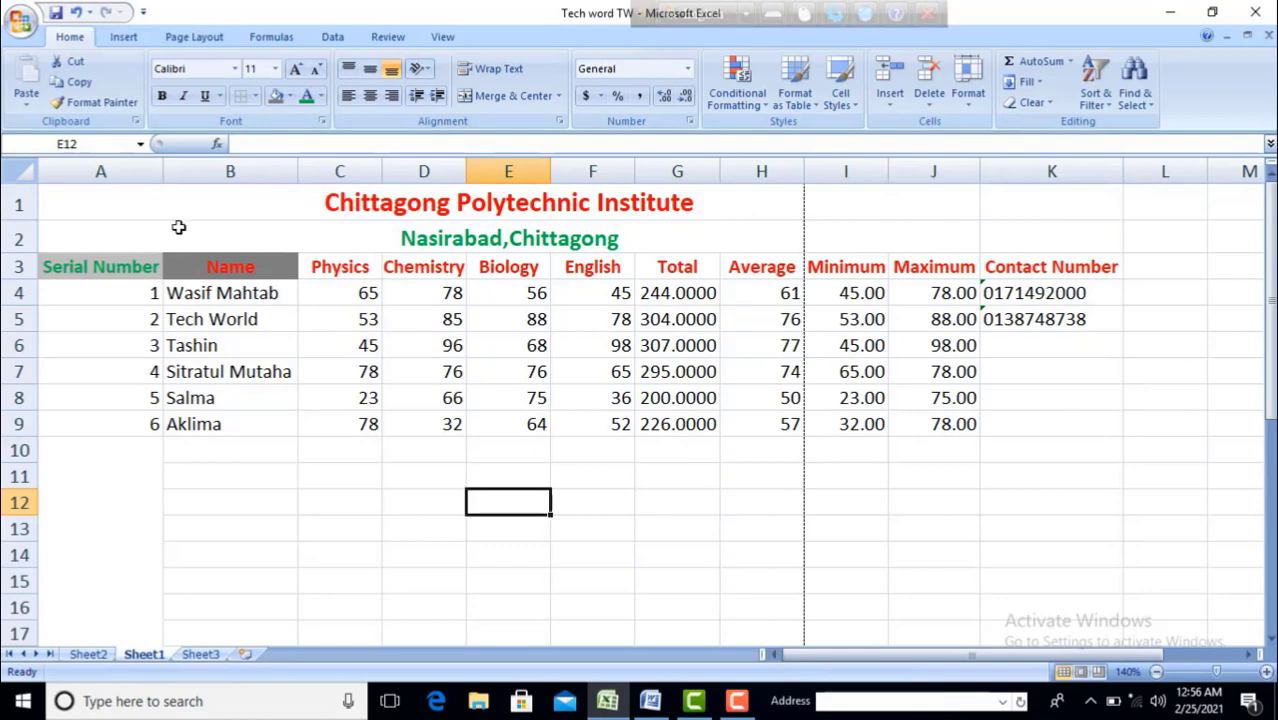
- Apply All Borders to A1:K9 and check the bordered table in print preview
{"action": "mouse_move", "coordinate": [65, 190]}
{"action": "left_mouse_down"}
{"action": "mouse_move", "coordinate": [989, 443]}
{"action": "mouse_move", "coordinate": [1093, 414]}
{"action": "left_mouse_up"}
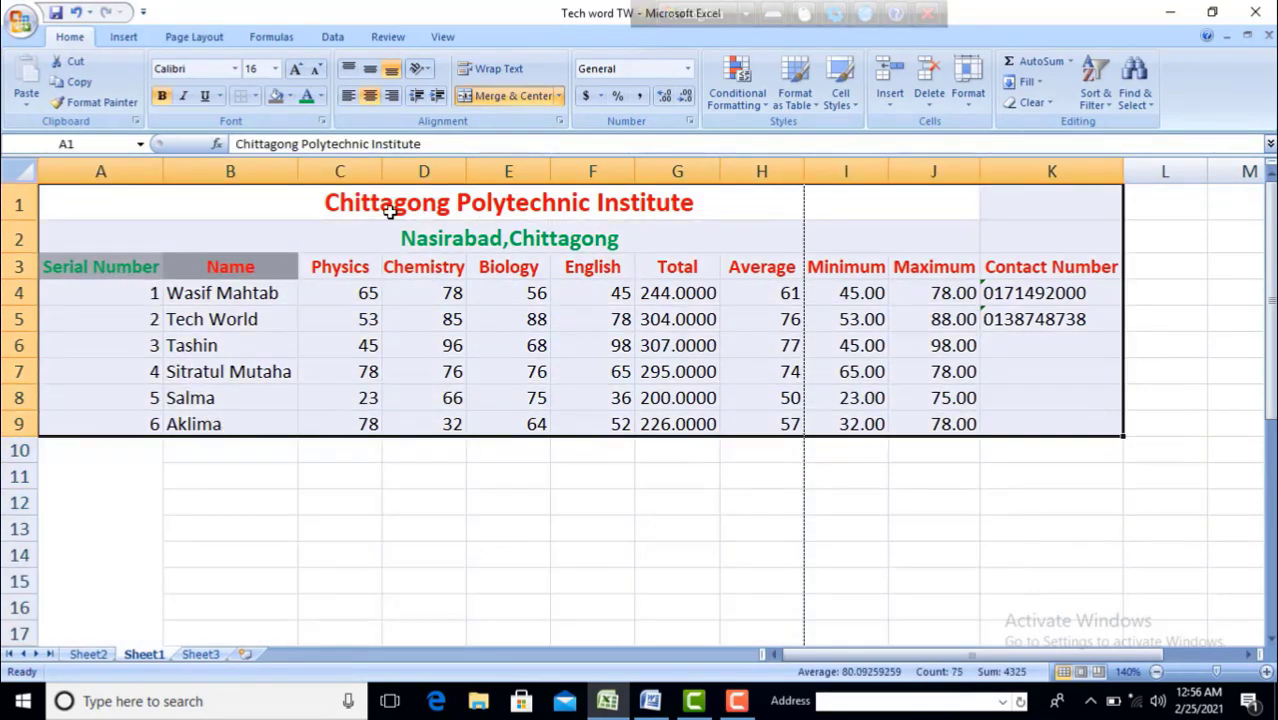
{"action": "left_click", "coordinate": [256, 96]}
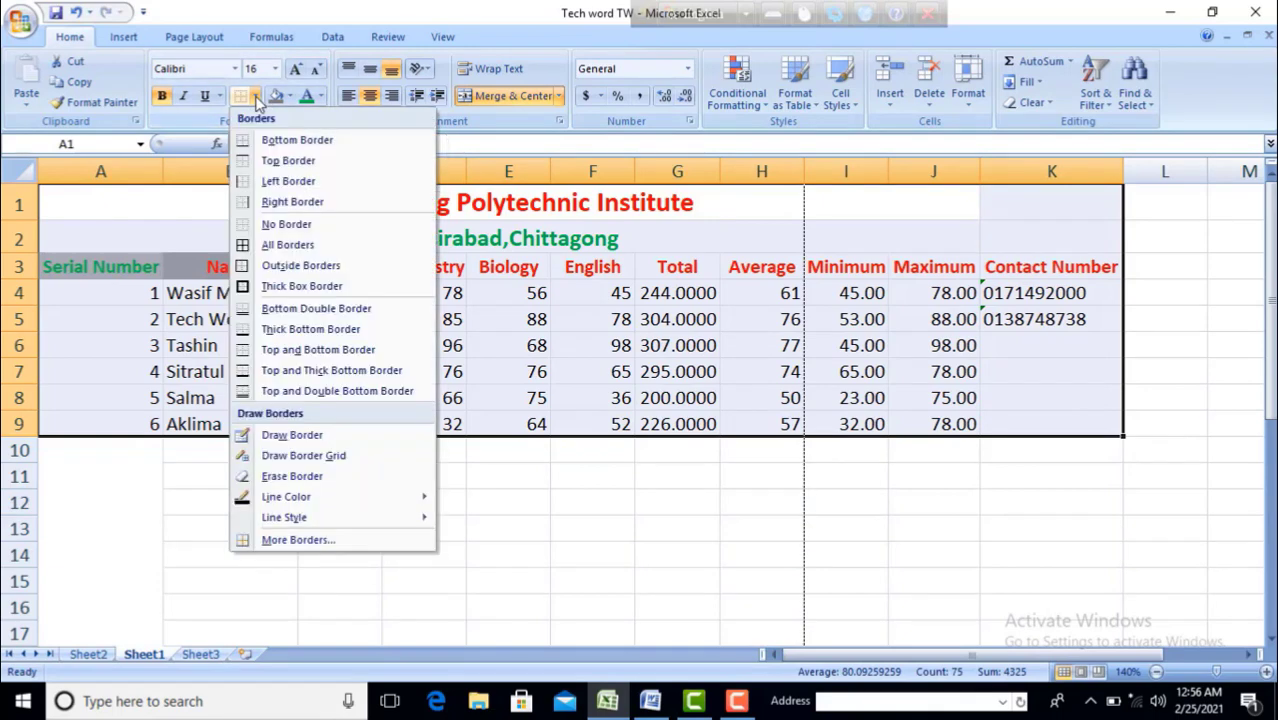
{"action": "left_click", "coordinate": [285, 246]}
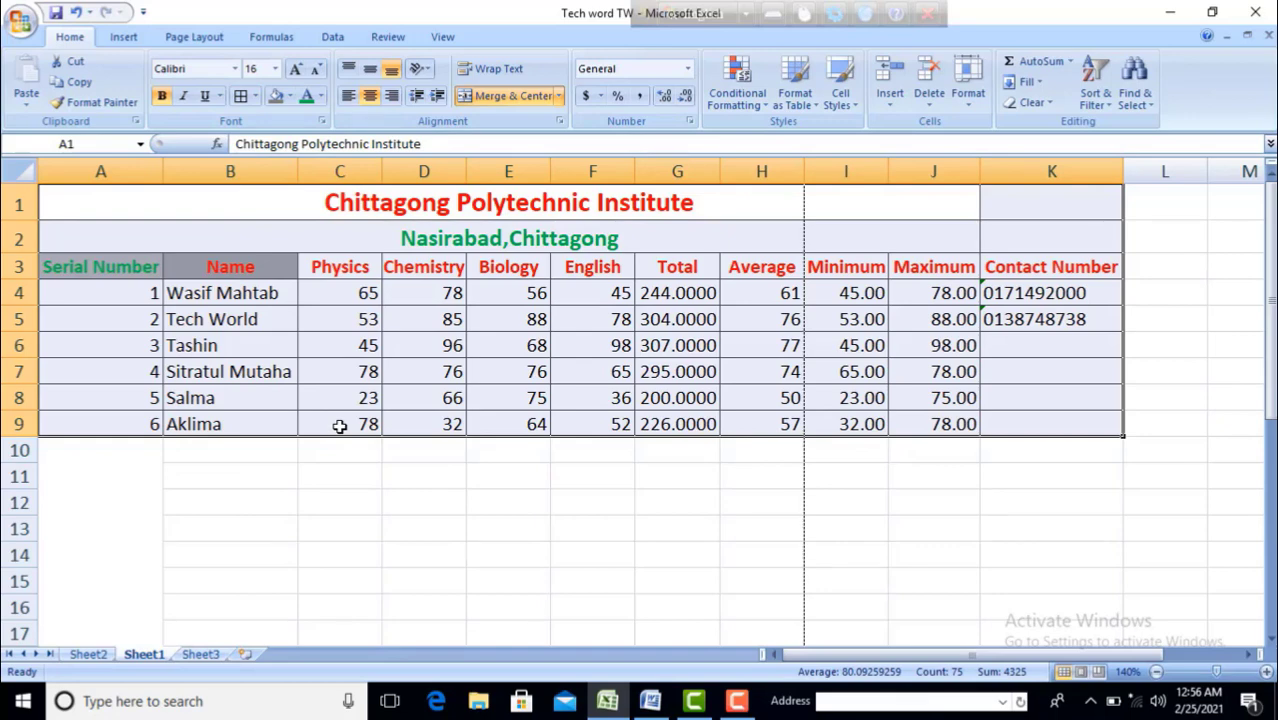
{"action": "key", "text": "ctrl+F2"}
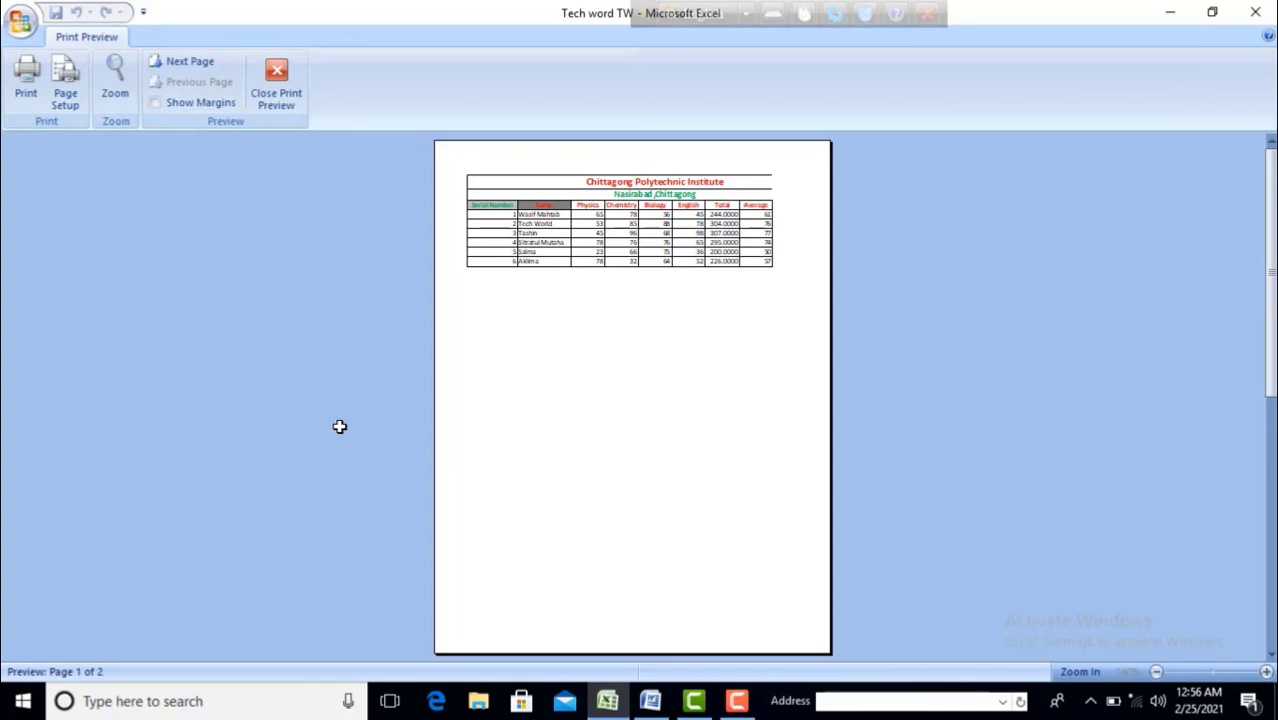
{"action": "key", "text": "Escape"}
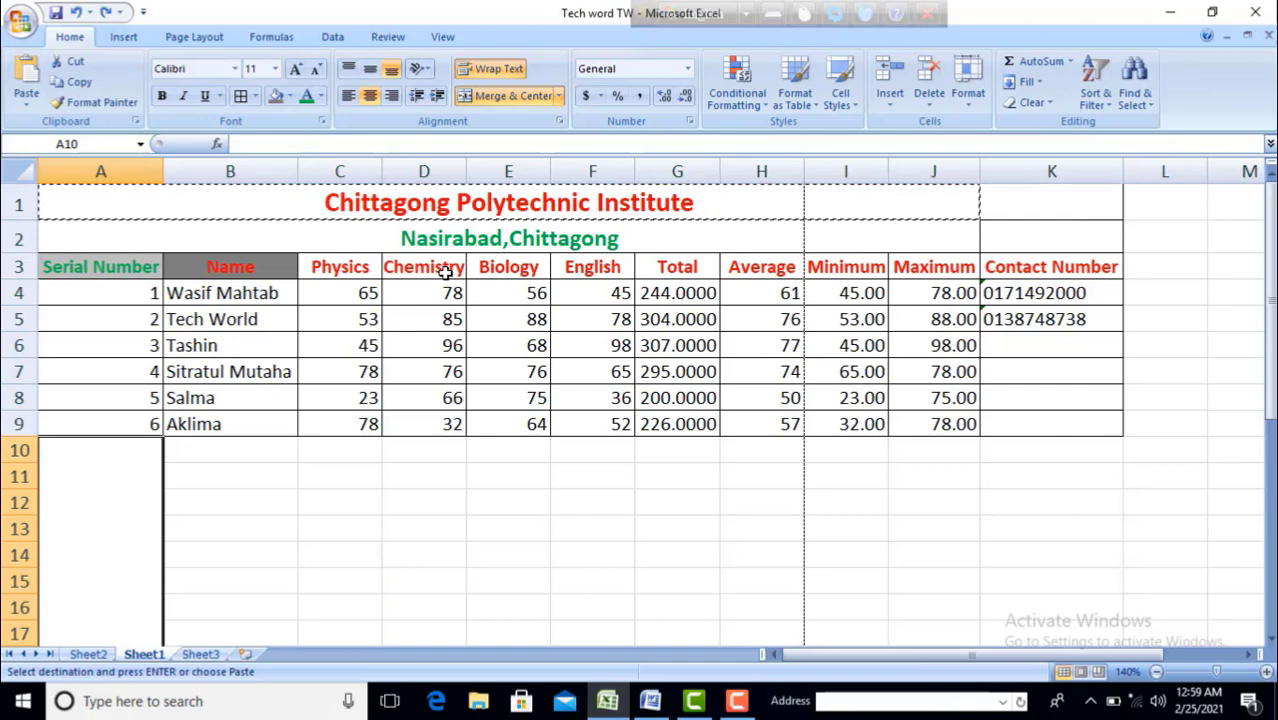
- Paste the institute title into the tall merged cell in column A from row 10
{"action": "left_click", "coordinate": [521, 202]}
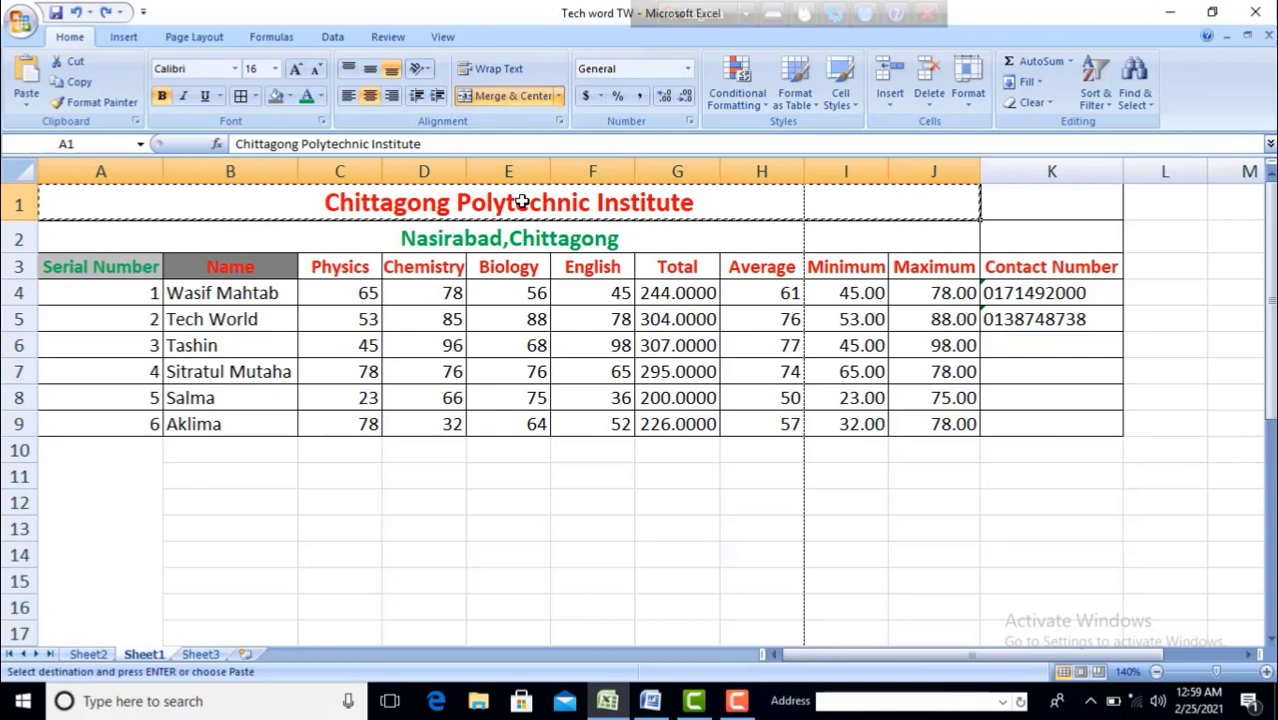
{"action": "scroll", "coordinate": [280, 362], "scroll_direction": "down", "scroll_amount": 1}
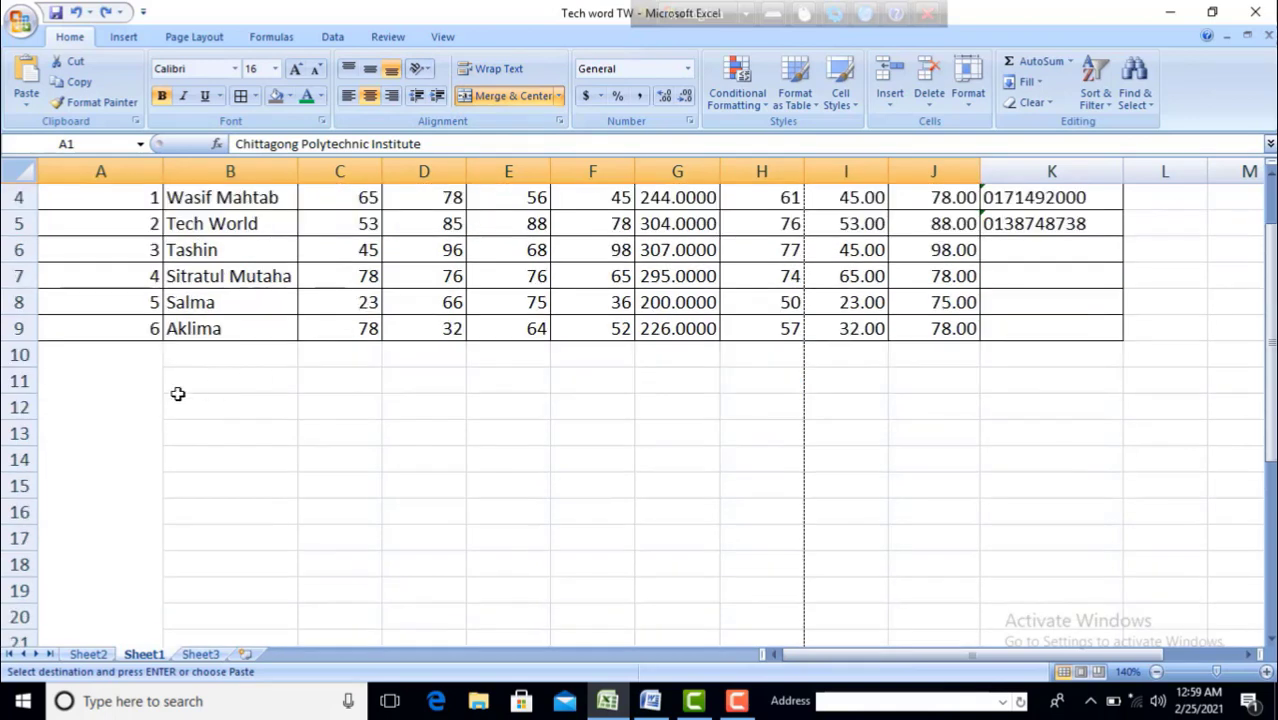
{"action": "left_click", "coordinate": [100, 430]}
{"action": "right_click", "coordinate": [100, 430]}
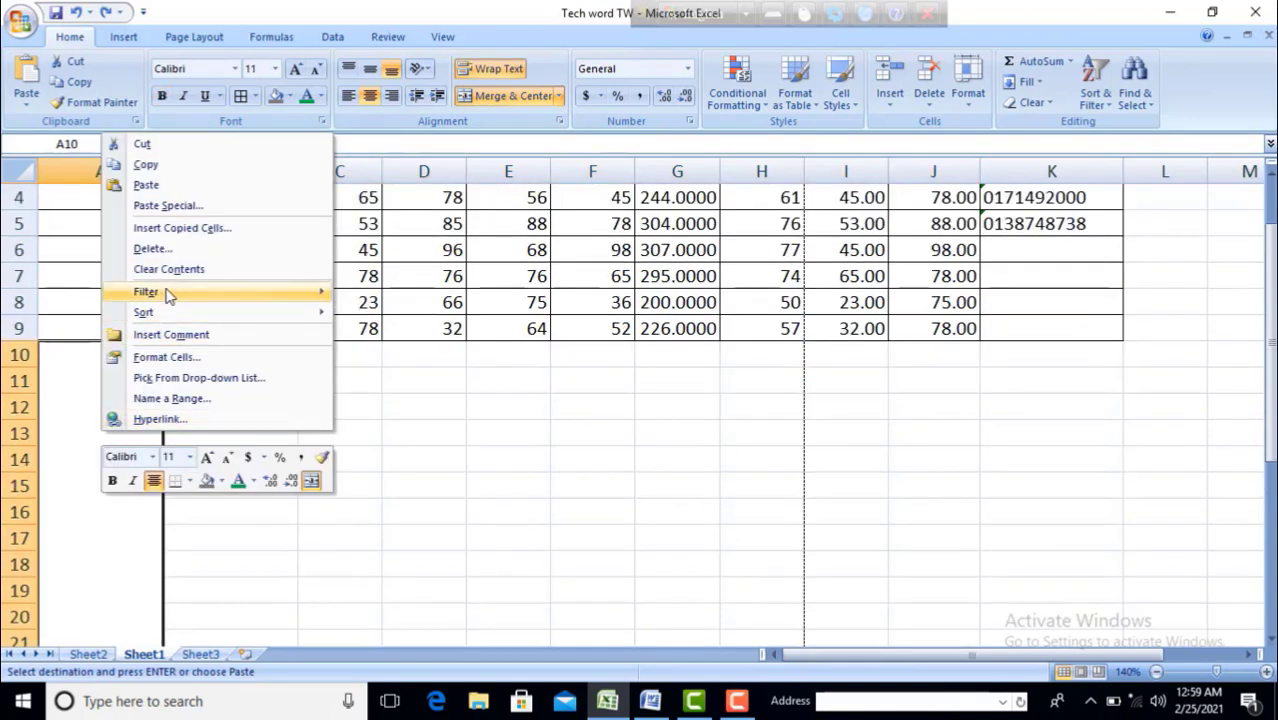
{"action": "left_click", "coordinate": [166, 185]}
{"action": "scroll", "coordinate": [133, 450], "scroll_direction": "down", "scroll_amount": 2}
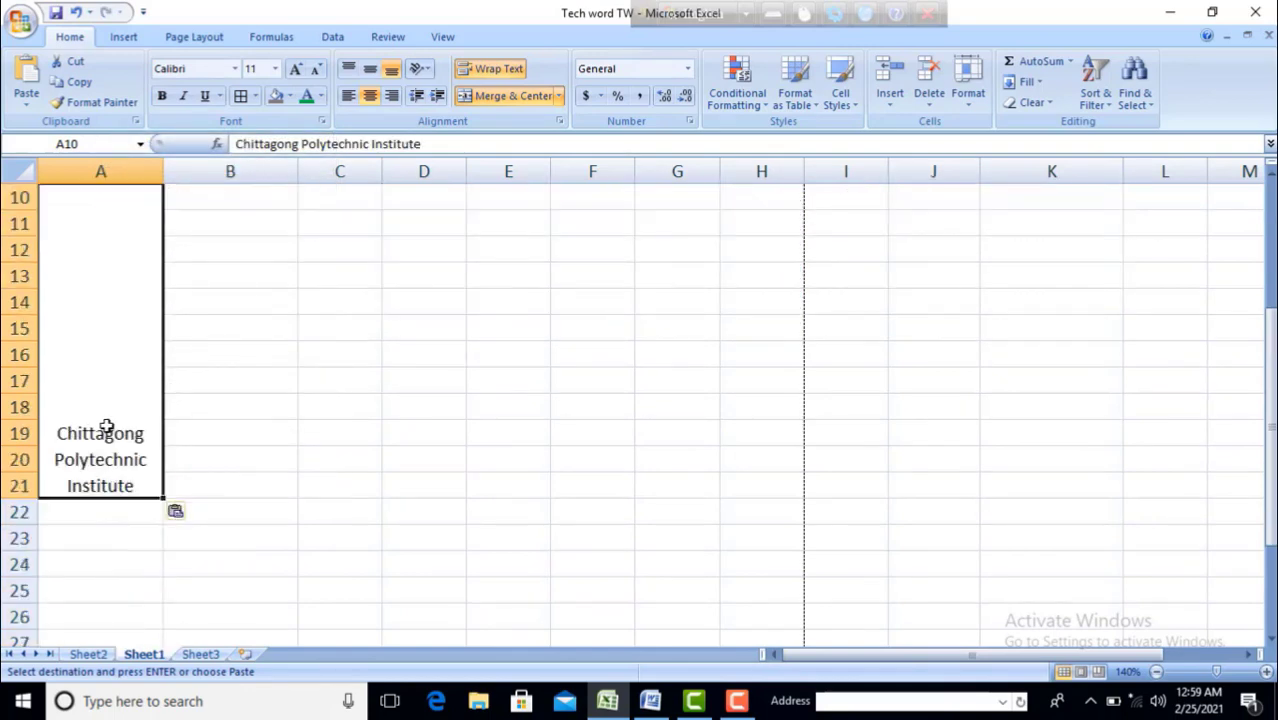
{"action": "scroll", "coordinate": [106, 426], "scroll_direction": "up", "scroll_amount": 1}
{"action": "scroll", "coordinate": [108, 448], "scroll_direction": "up", "scroll_amount": 1}
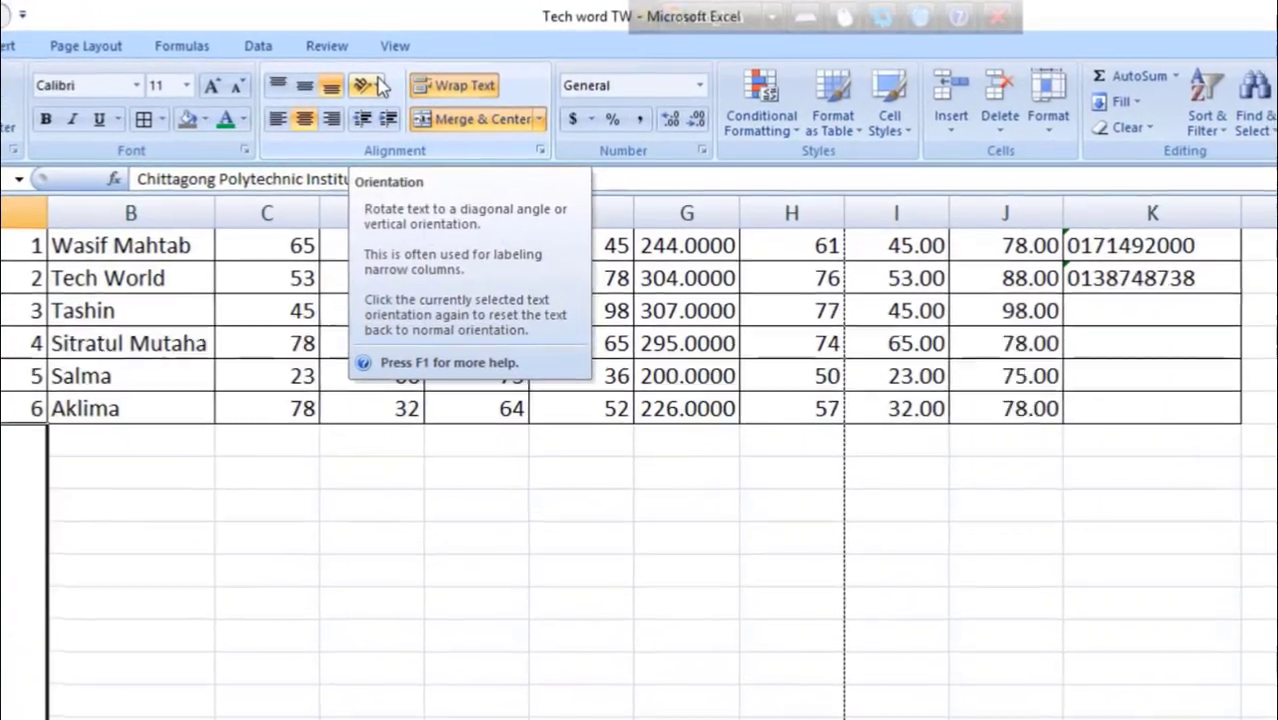
- Rotate the institute name to read upward and middle-align it vertically in the block
{"action": "left_click", "coordinate": [419, 70]}
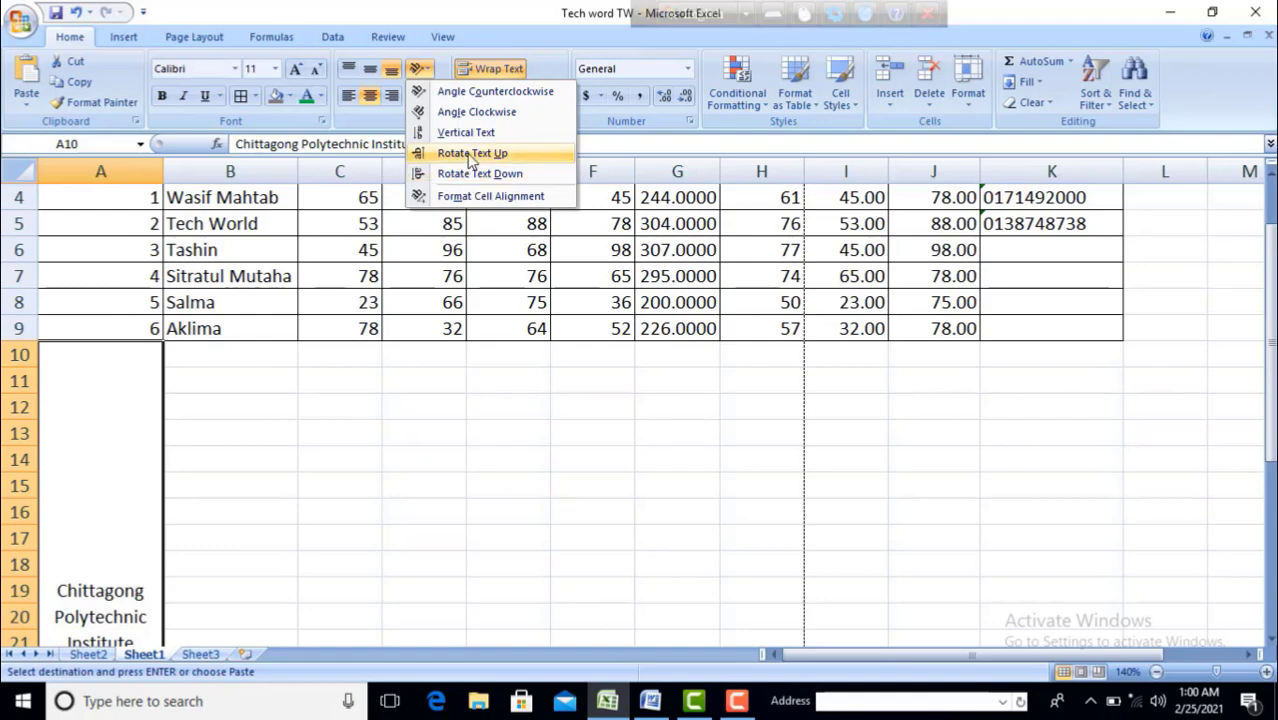
{"action": "left_click", "coordinate": [470, 155]}
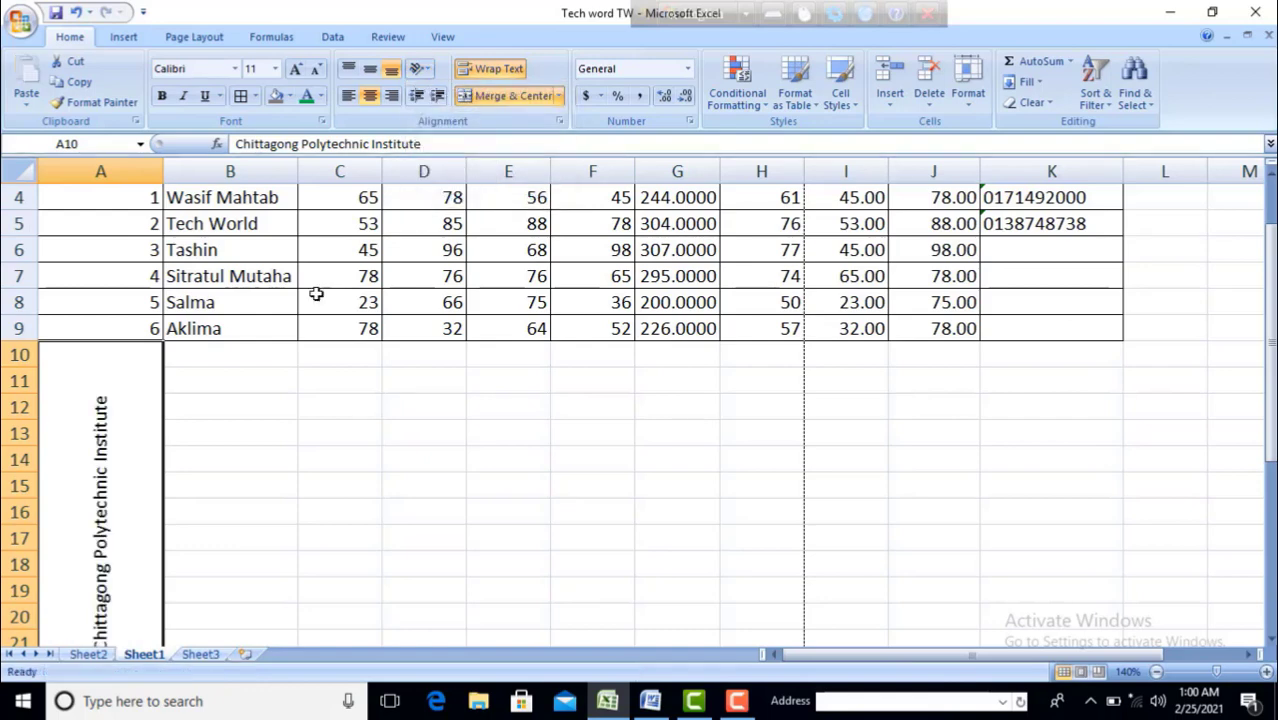
{"action": "scroll", "coordinate": [80, 435], "scroll_direction": "down", "scroll_amount": 2}
{"action": "scroll", "coordinate": [111, 437], "scroll_direction": "up", "scroll_amount": 1}
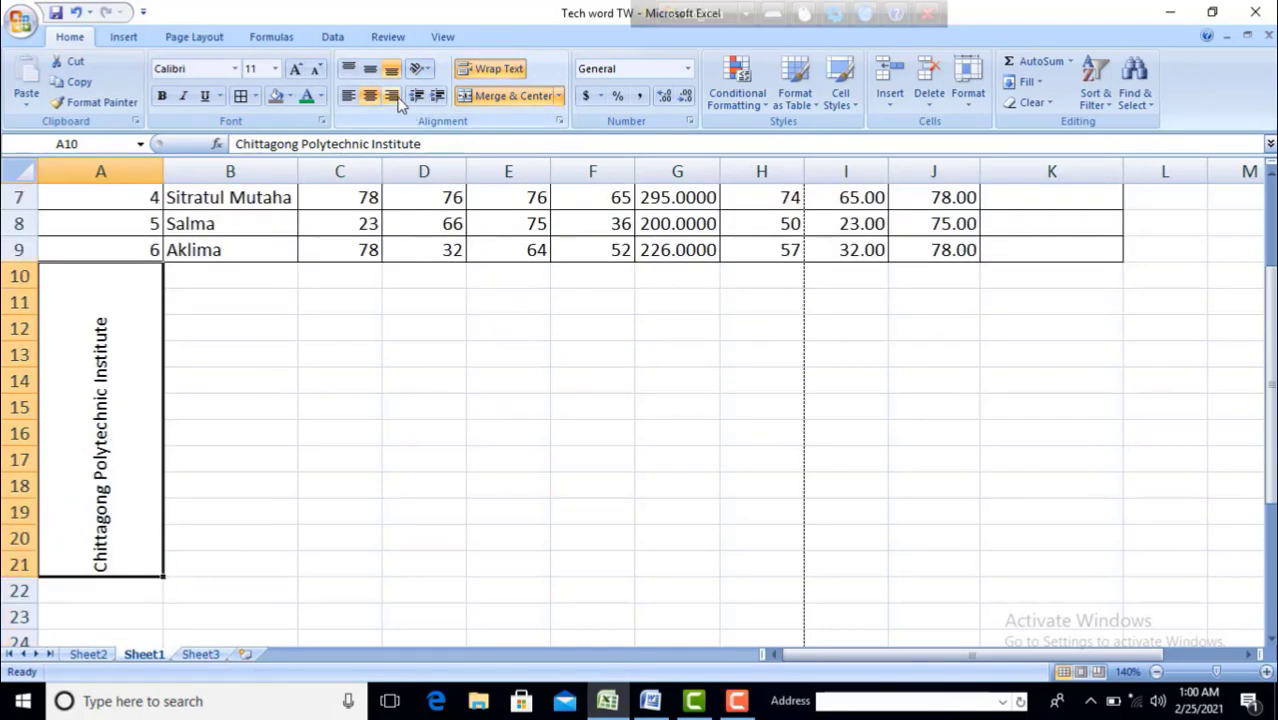
{"action": "left_click", "coordinate": [372, 72]}
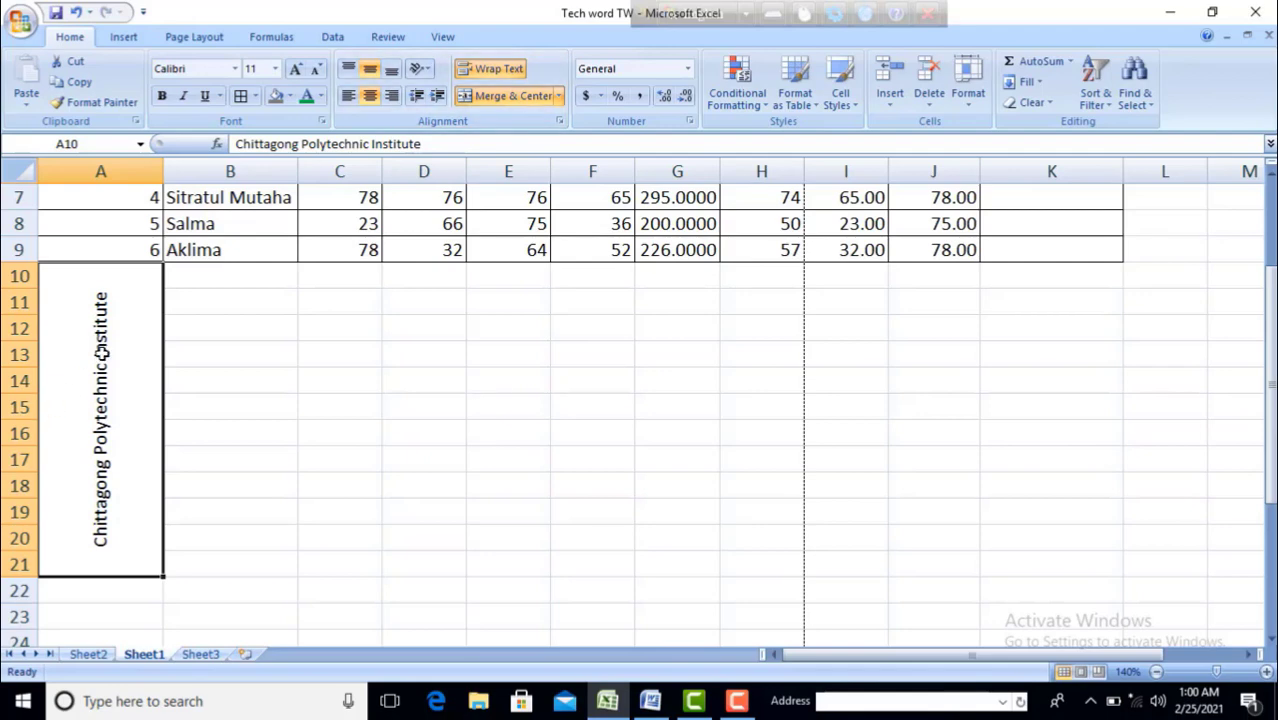
{"action": "scroll", "coordinate": [245, 397], "scroll_direction": "up", "scroll_amount": 1}
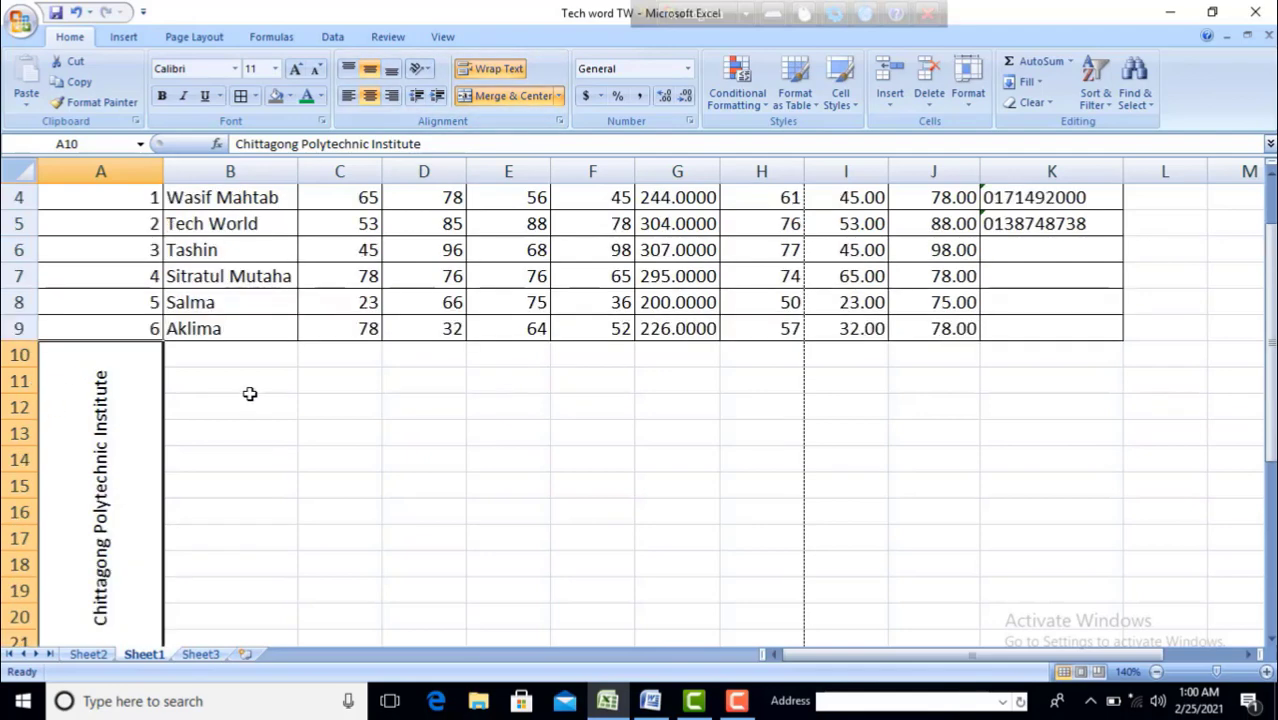
{"action": "scroll", "coordinate": [250, 394], "scroll_direction": "down", "scroll_amount": 2}
{"action": "scroll", "coordinate": [250, 394], "scroll_direction": "up", "scroll_amount": 3}
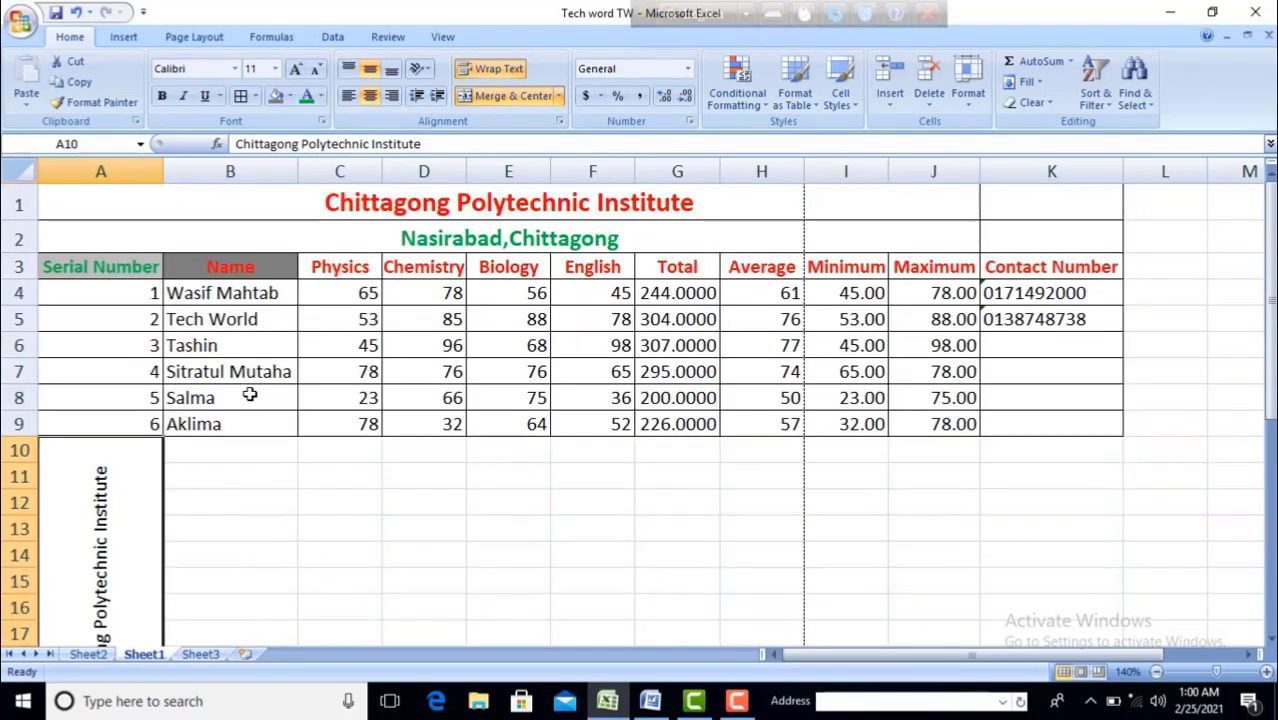
{"action": "left_click", "coordinate": [258, 270]}
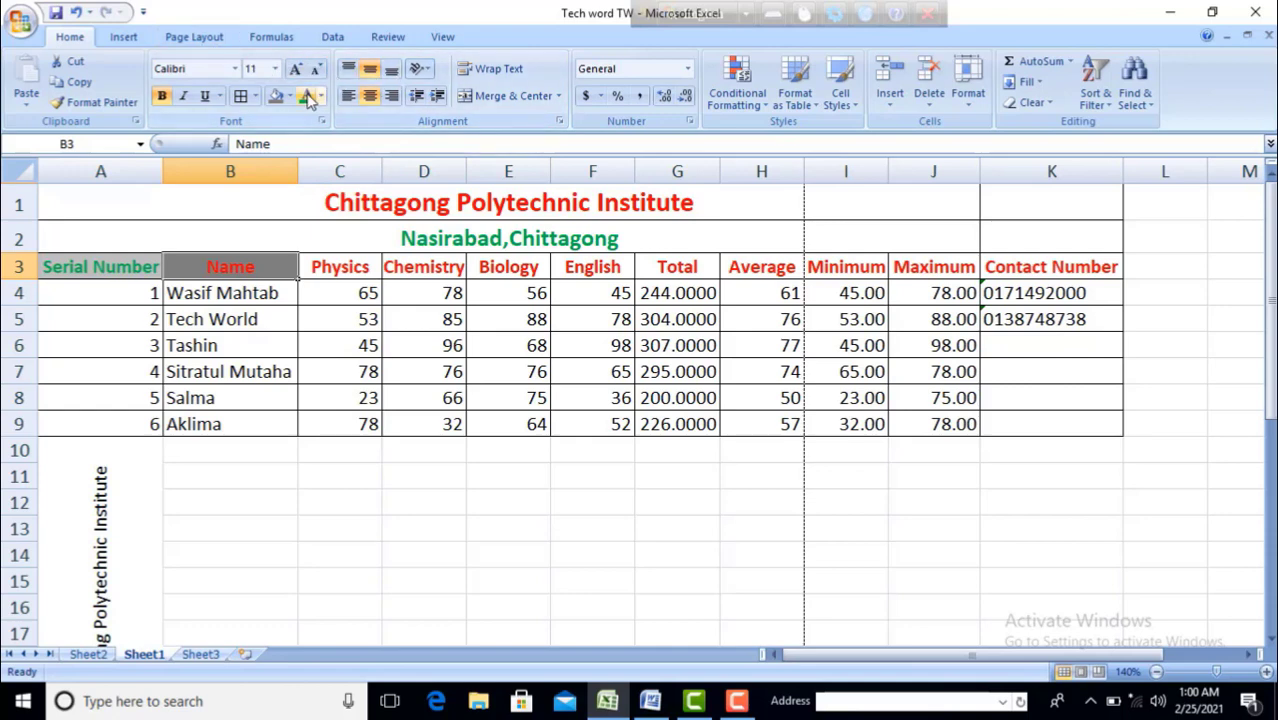
{"action": "left_click", "coordinate": [420, 70]}
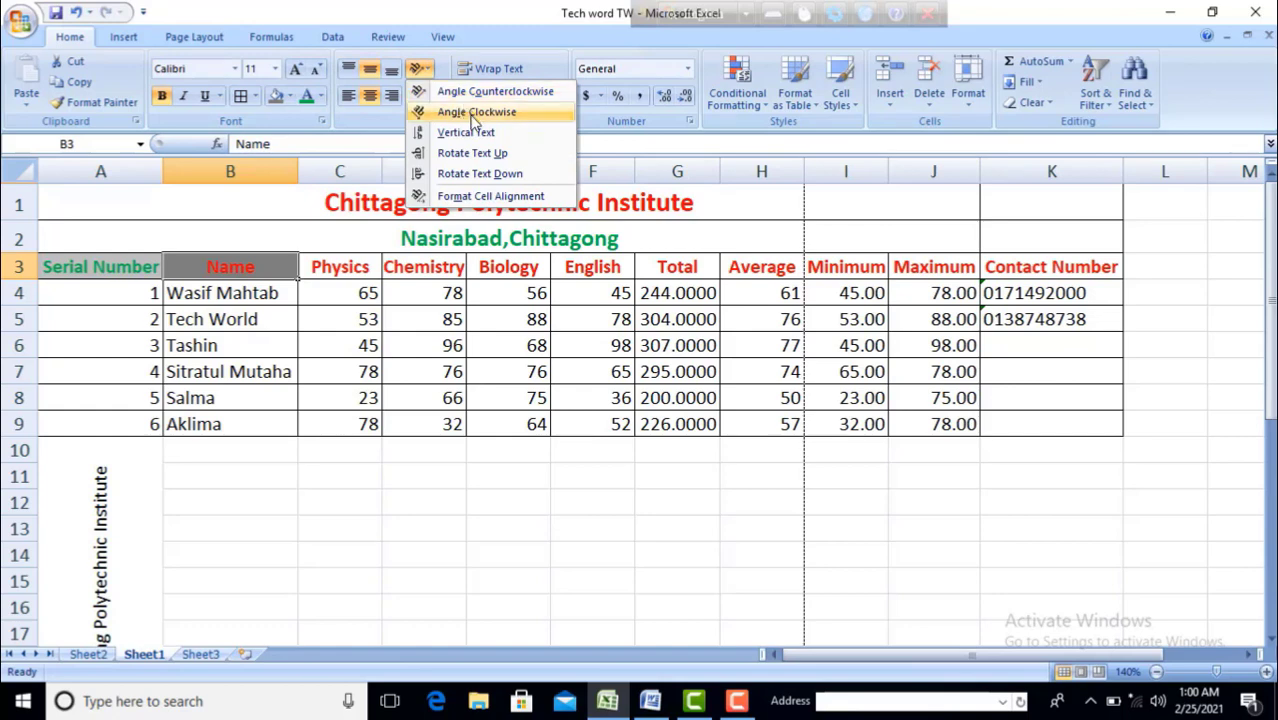
{"action": "left_click", "coordinate": [474, 112]}
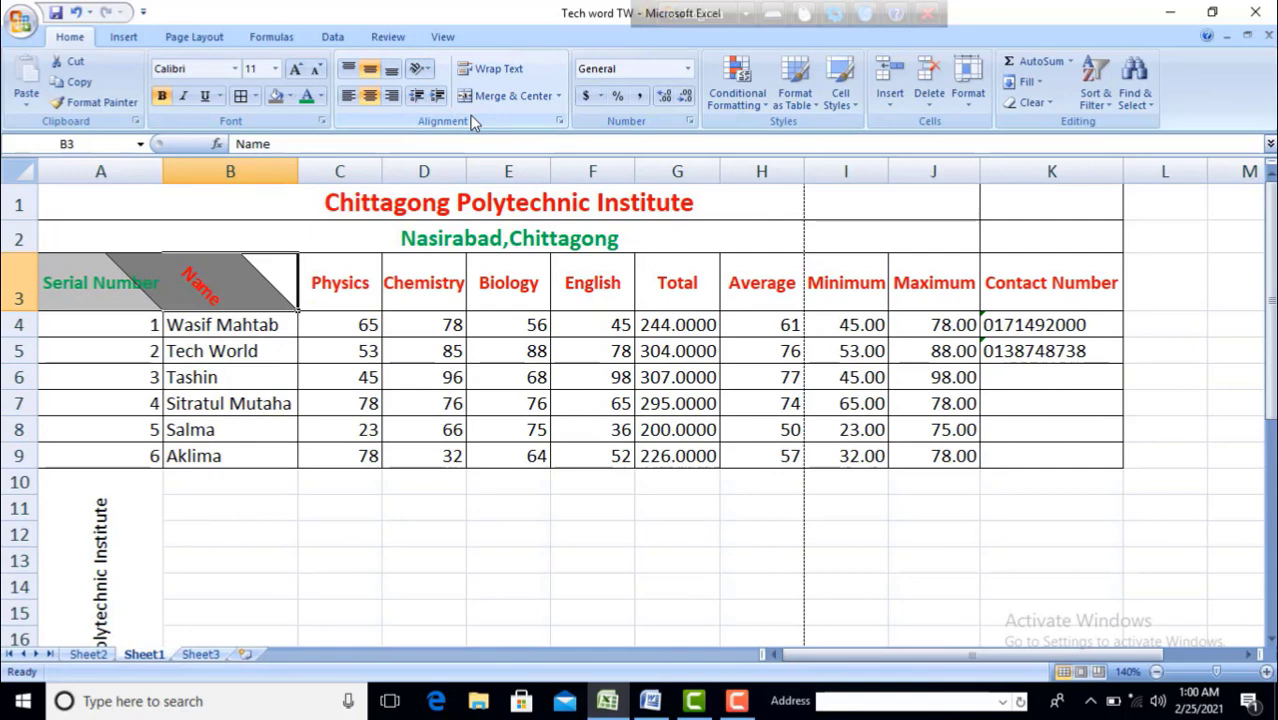
{"action": "key", "text": "ctrl+z"}
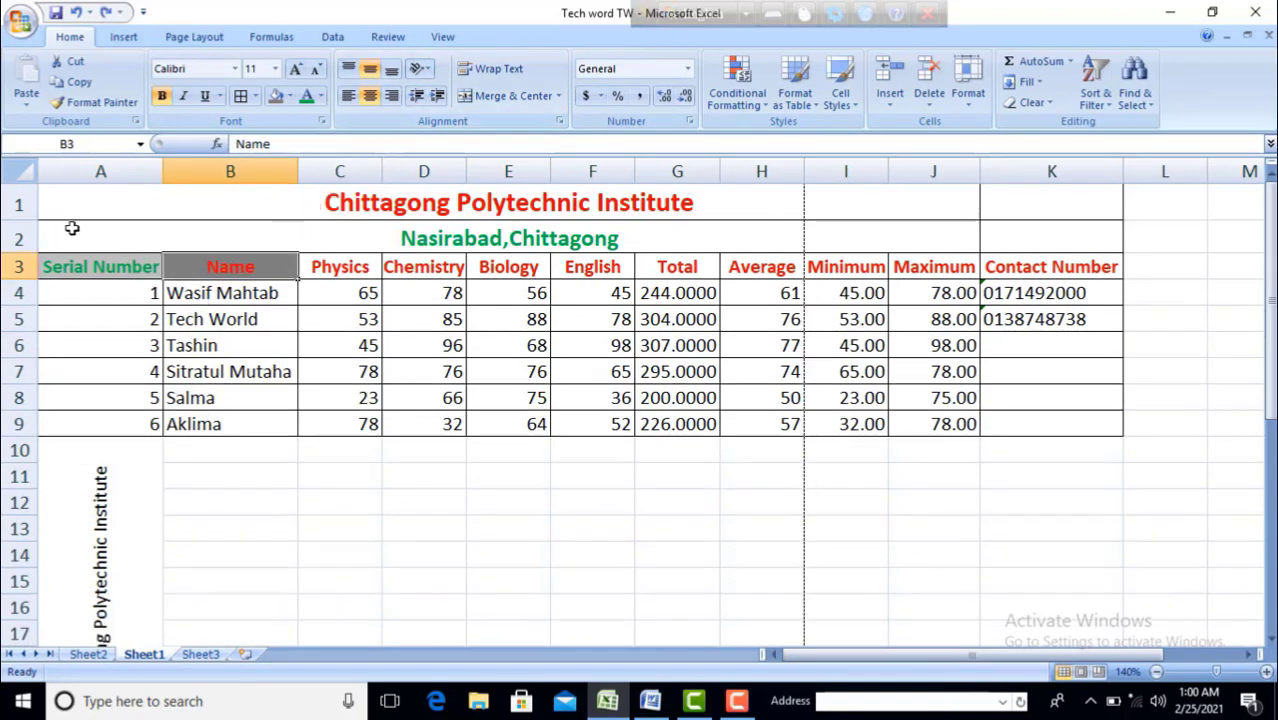
{"action": "left_click", "coordinate": [100, 172]}
{"action": "right_click", "coordinate": [104, 172]}
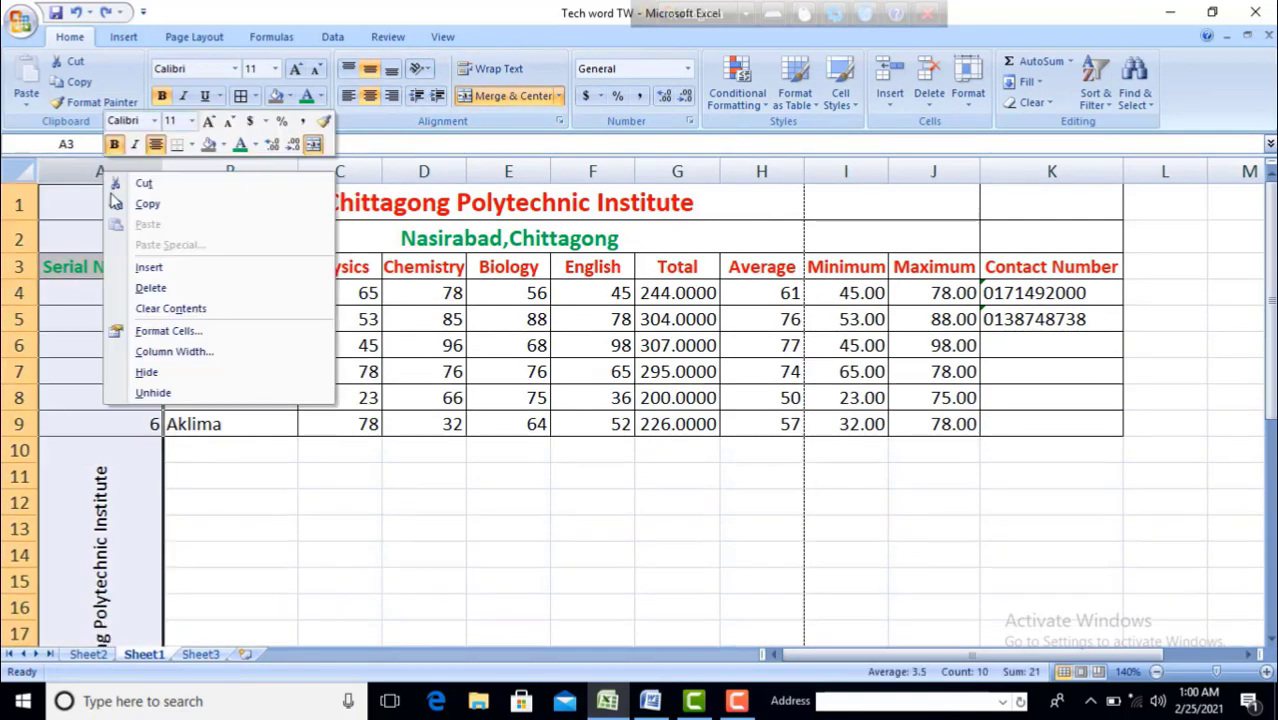
{"action": "left_click", "coordinate": [167, 331]}
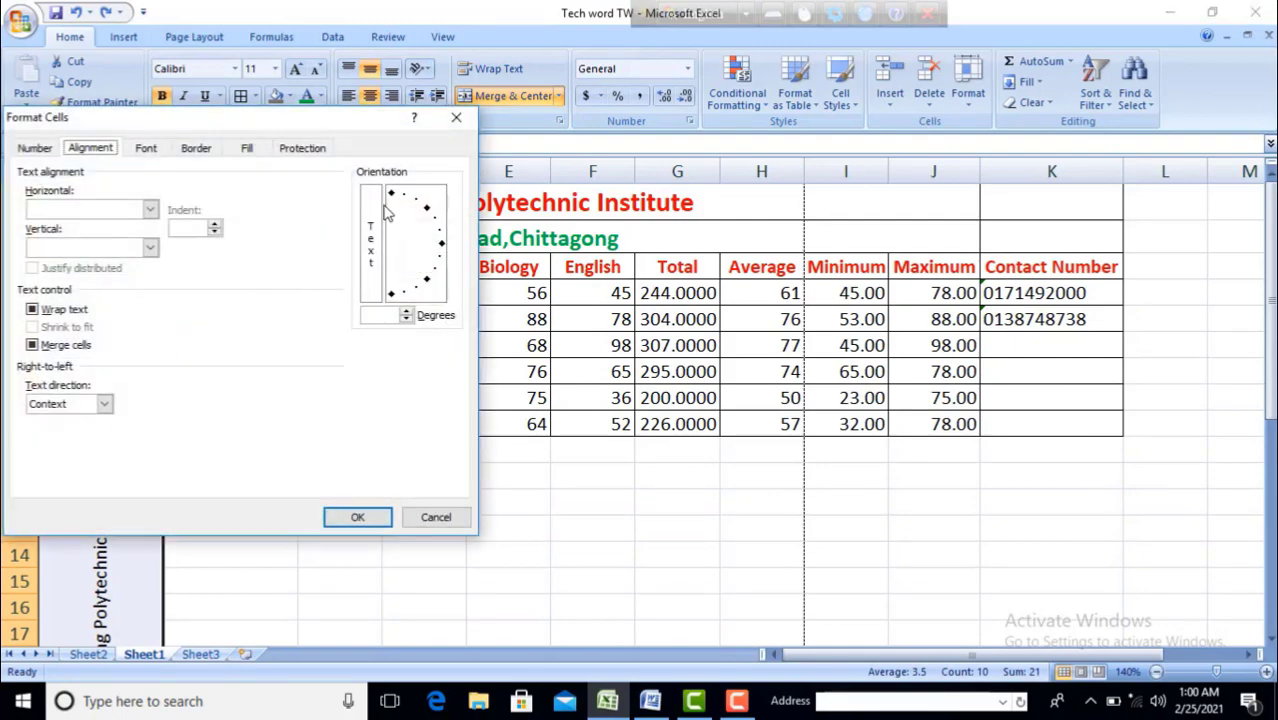
{"action": "left_click", "coordinate": [587, 309]}
{"action": "type", "text": "30"}
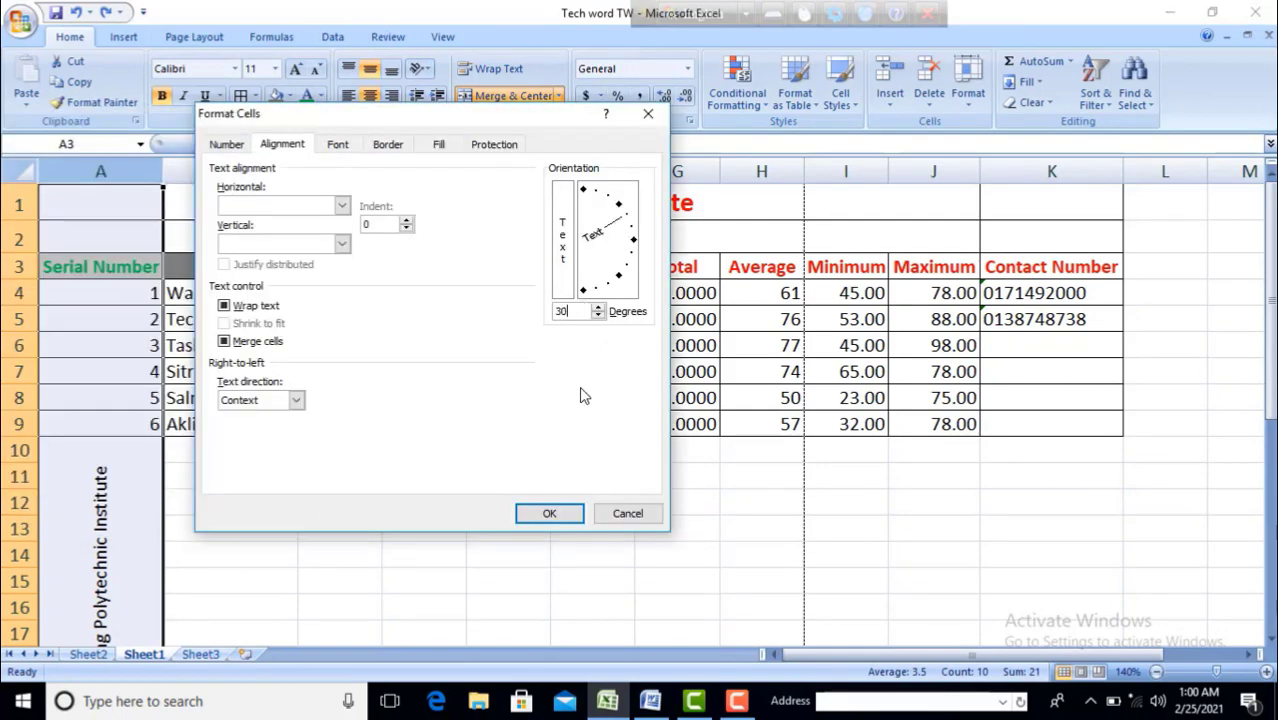
{"action": "left_click", "coordinate": [553, 515]}
{"action": "key", "text": "ctrl+z"}
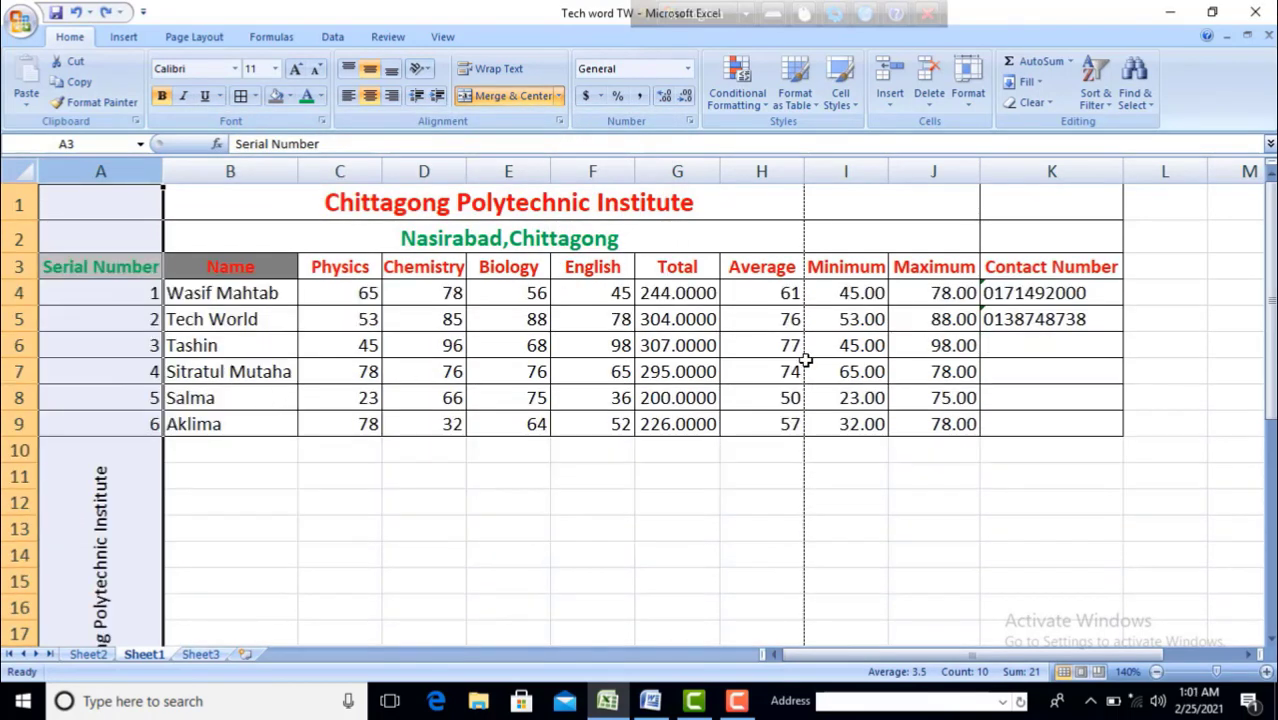
- Add 'Chattogram Polytechnic Institute' as a second line in title cell A1 with Alt+Enter
{"action": "left_click", "coordinate": [712, 209]}
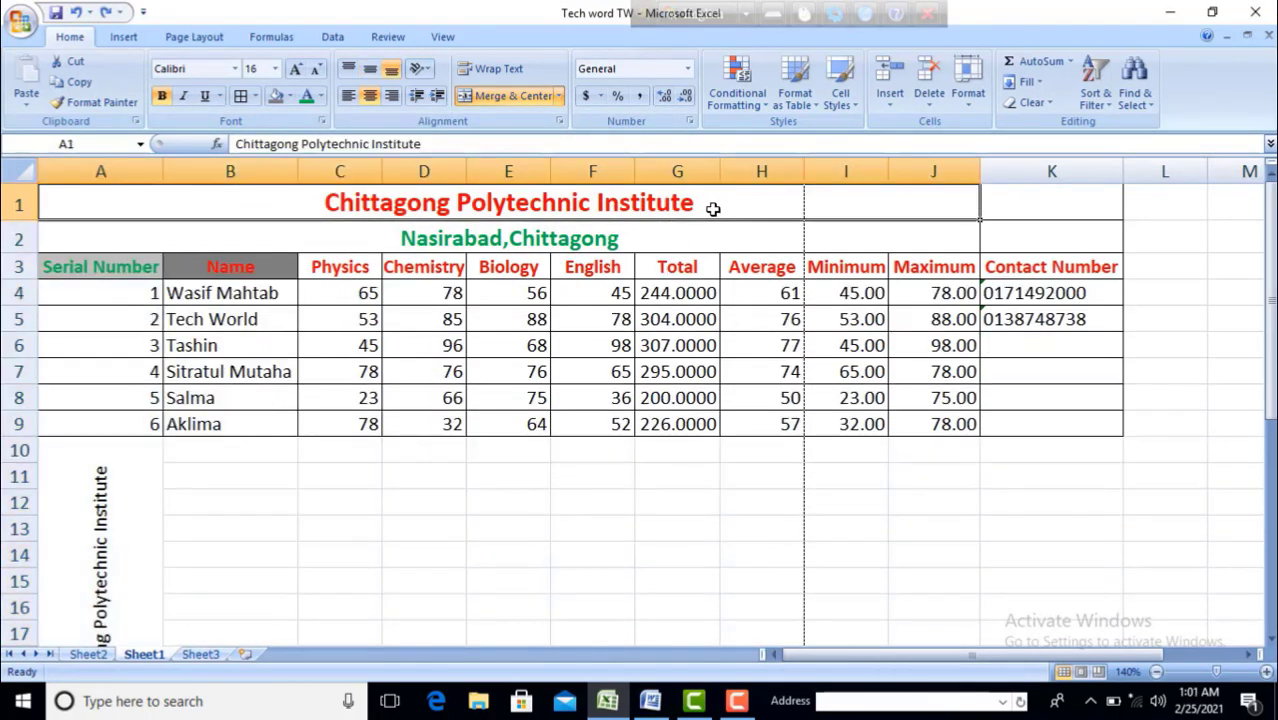
{"action": "double_click", "coordinate": [712, 209]}
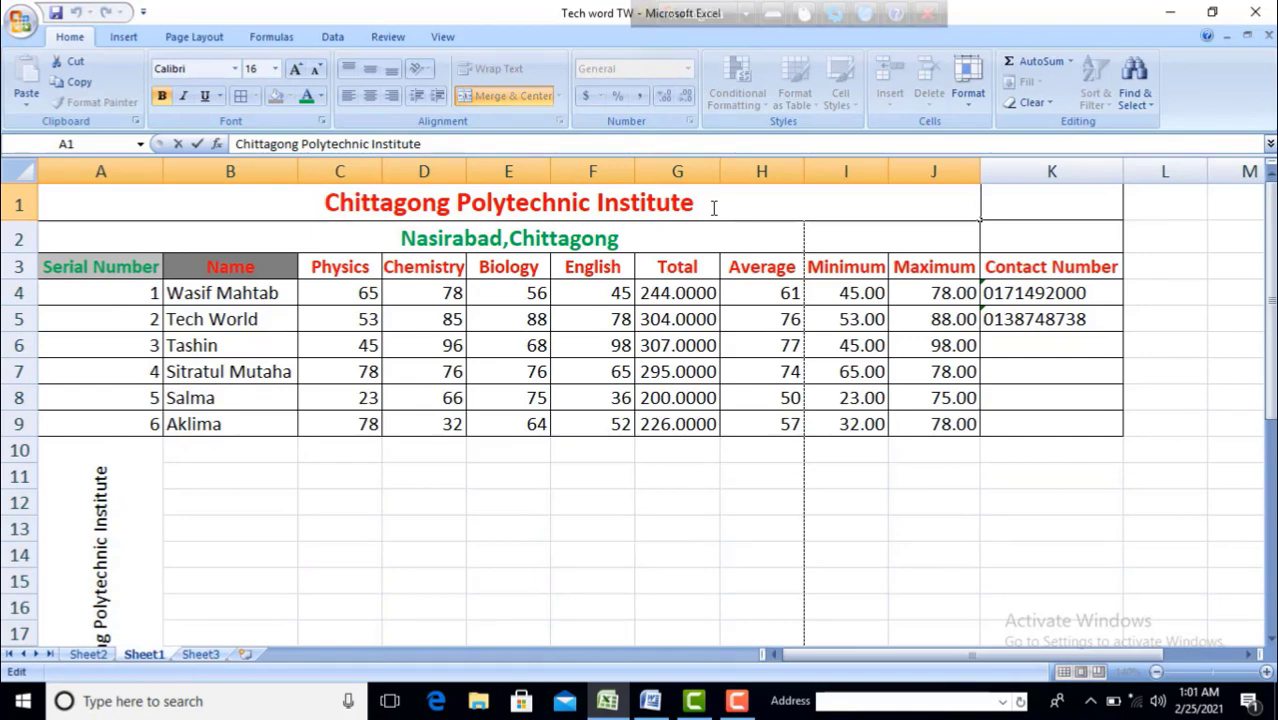
{"action": "key", "text": "Return"}
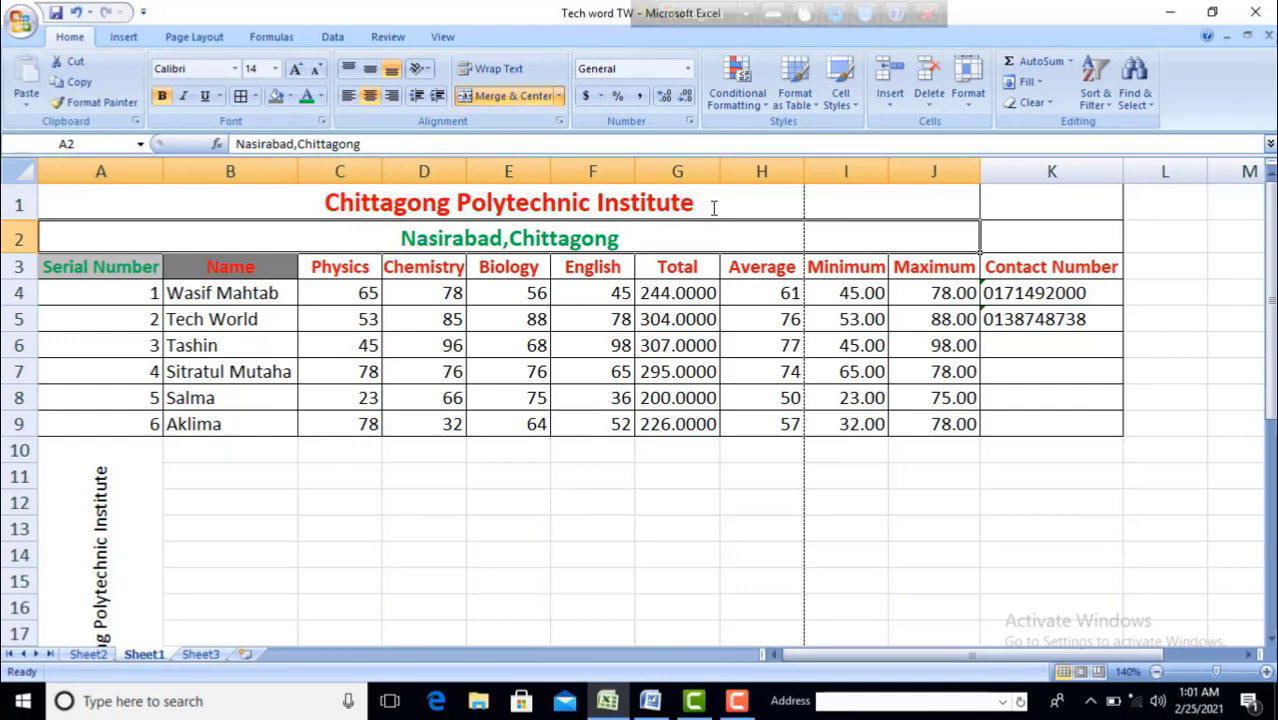
{"action": "key", "text": "Down"}
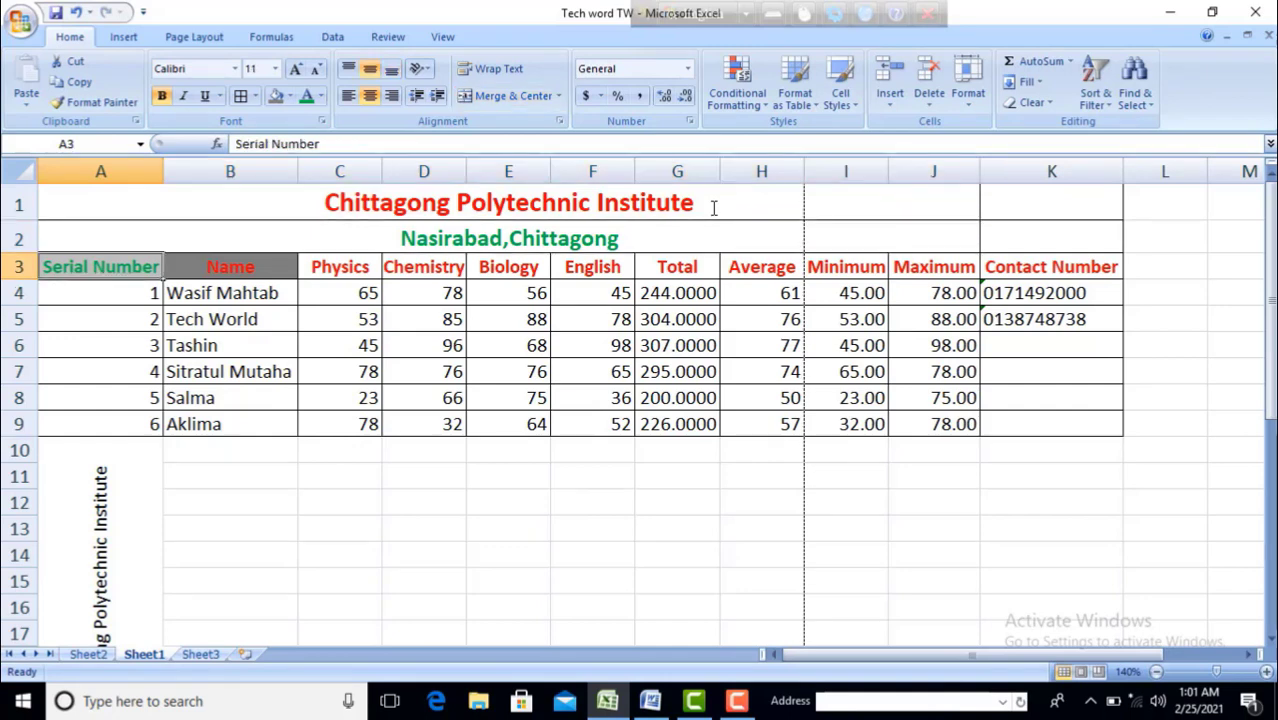
{"action": "double_click", "coordinate": [718, 201]}
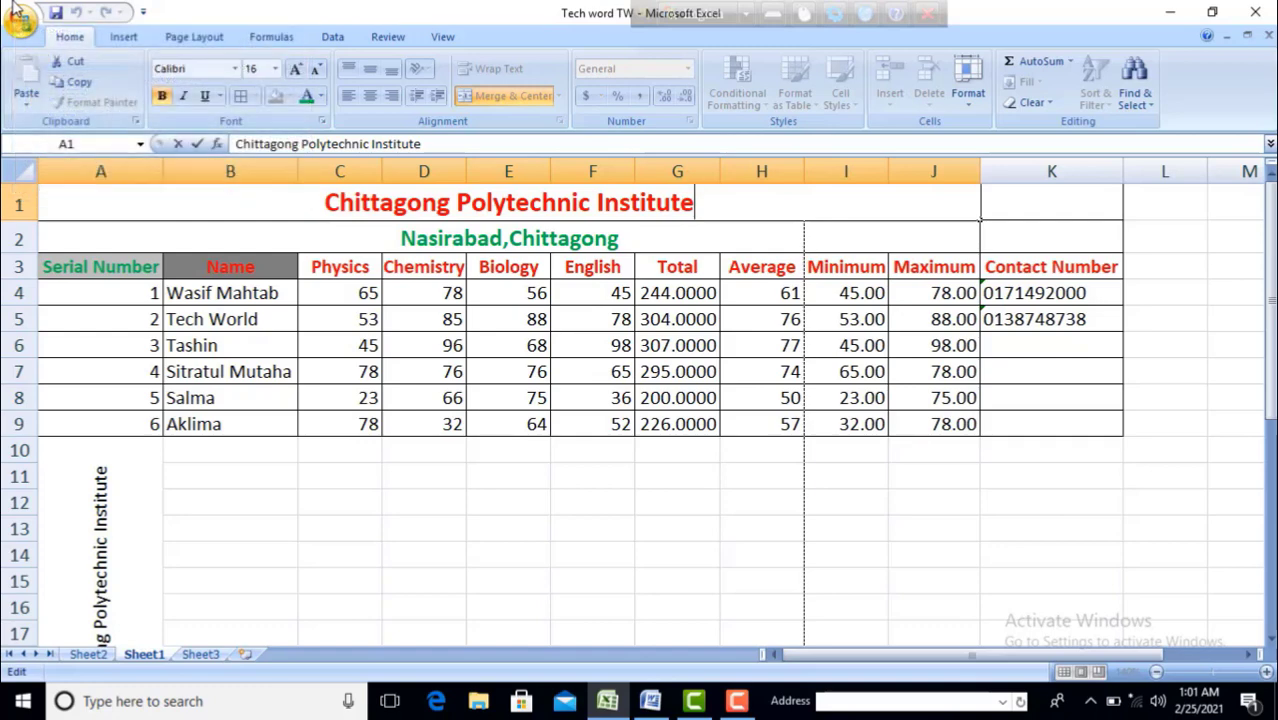
{"action": "key", "text": "alt+Return"}
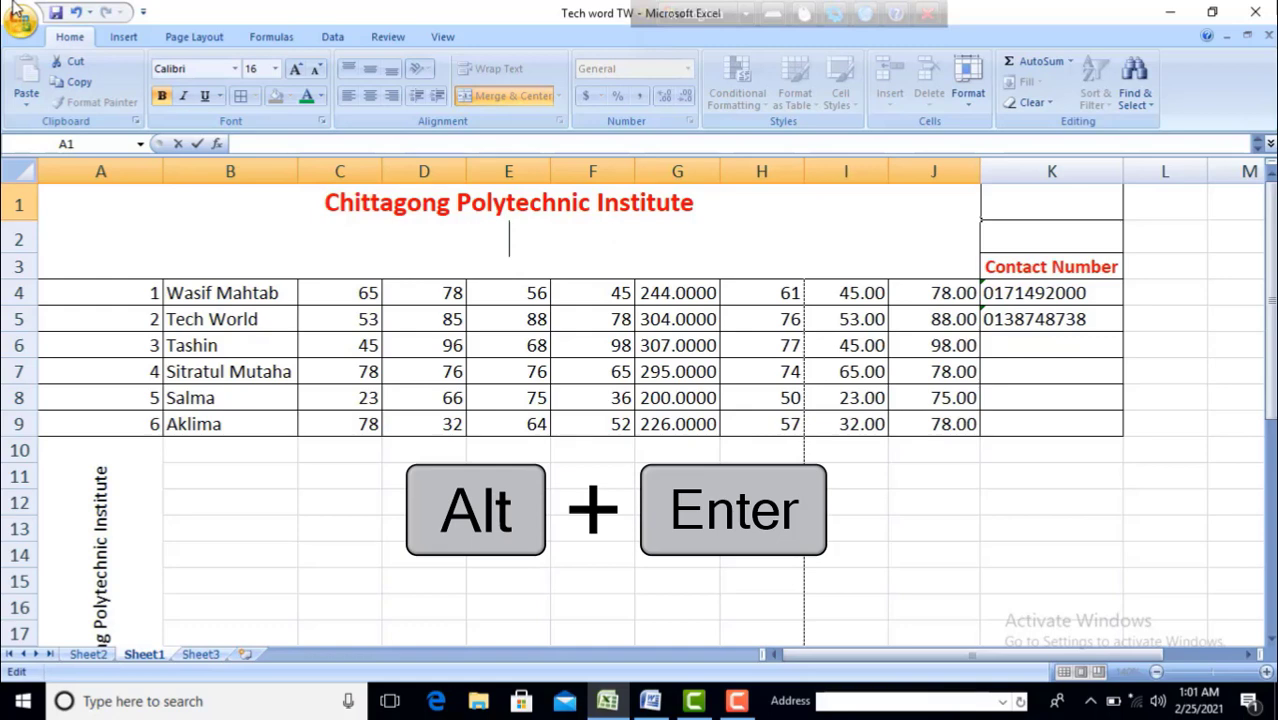
{"action": "type", "text": "Ch"}
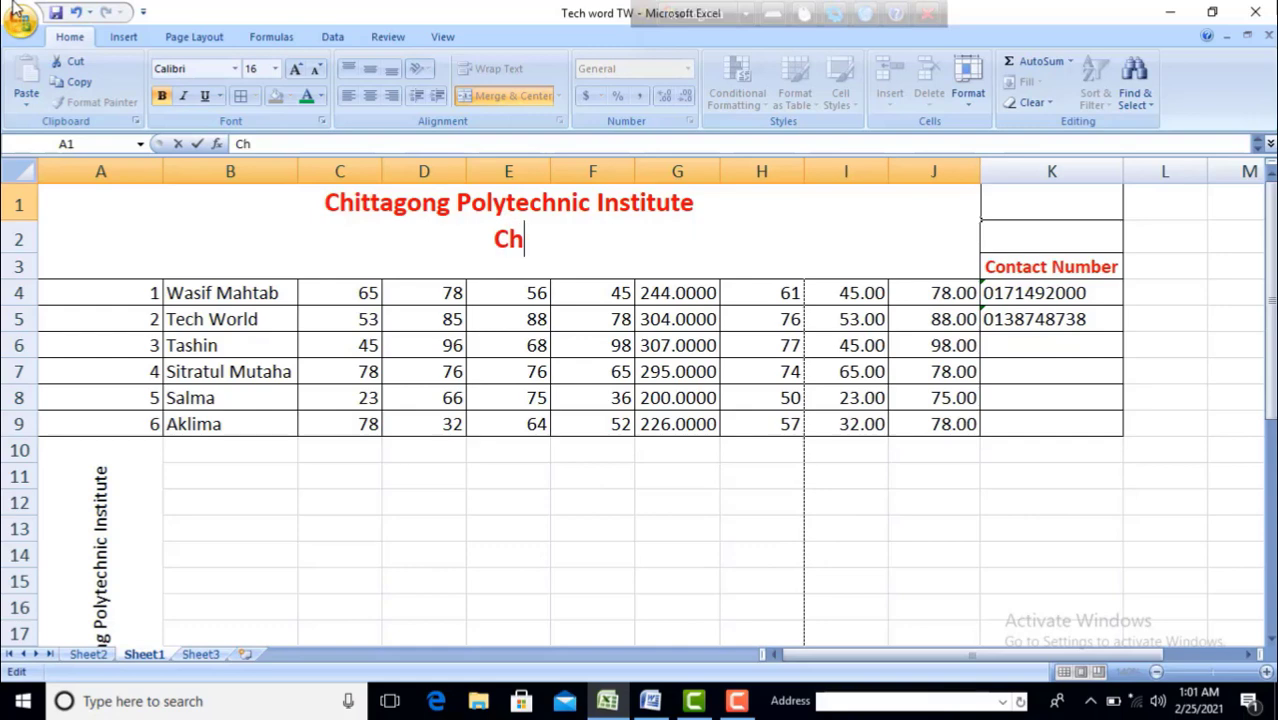
{"action": "type", "text": "atto"}
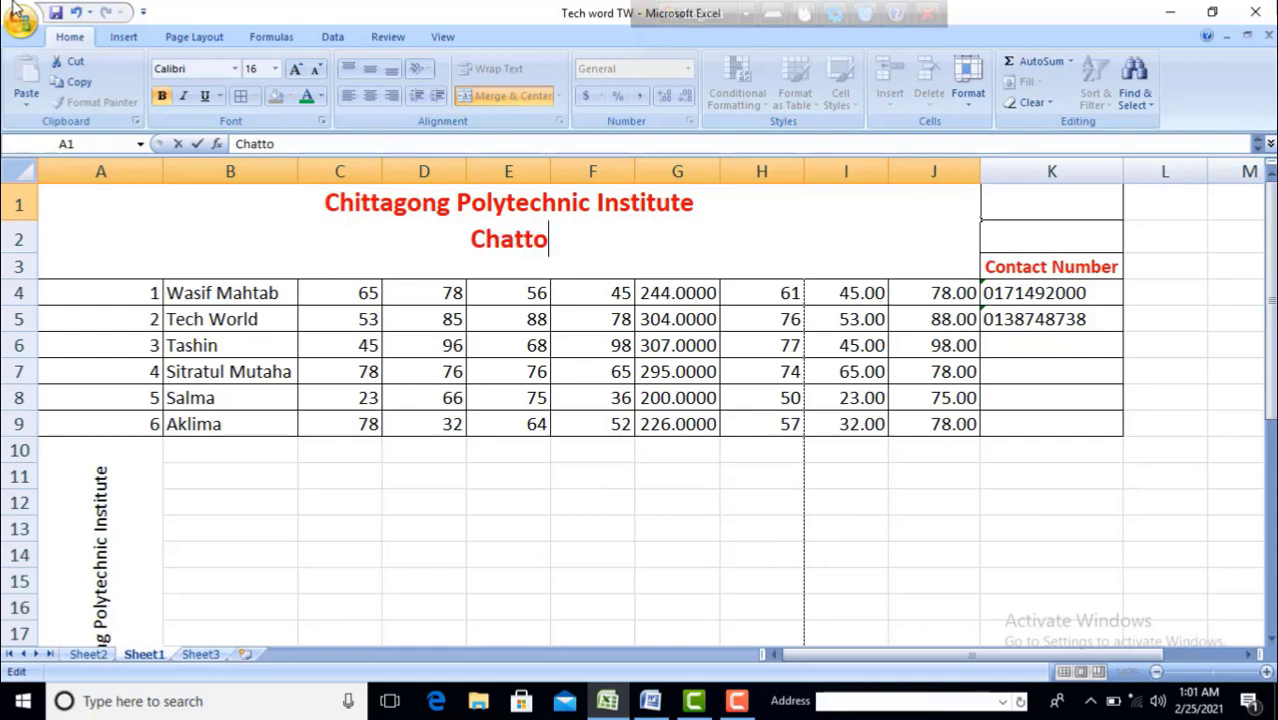
{"action": "type", "text": "gram "}
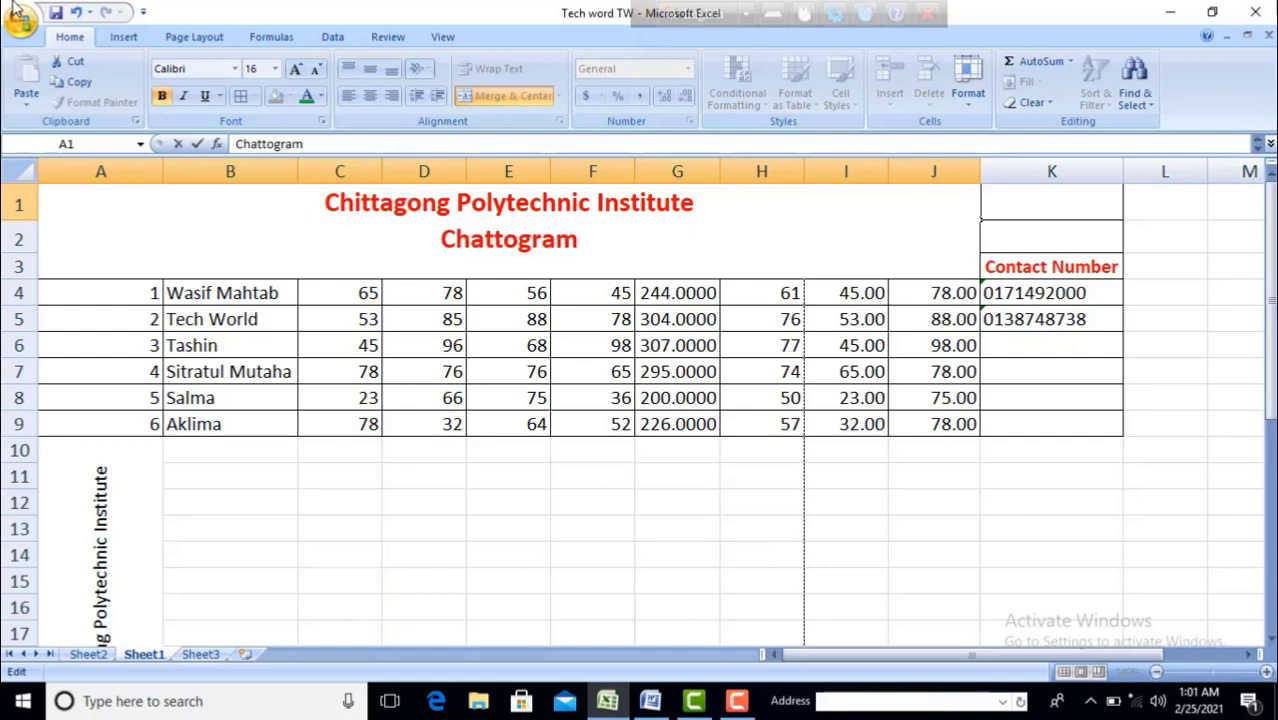
{"action": "type", "text": "Polytc"}
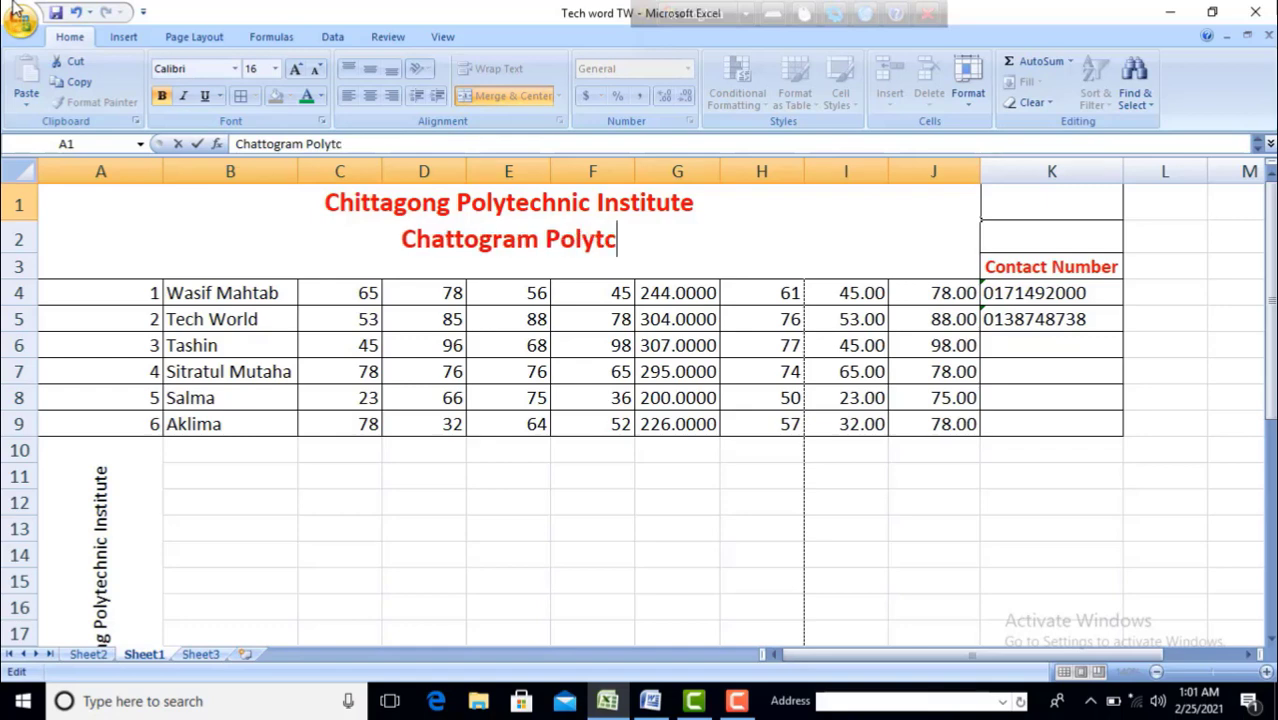
{"action": "key", "text": "BackSpace"}
{"action": "type", "text": "echnic "}
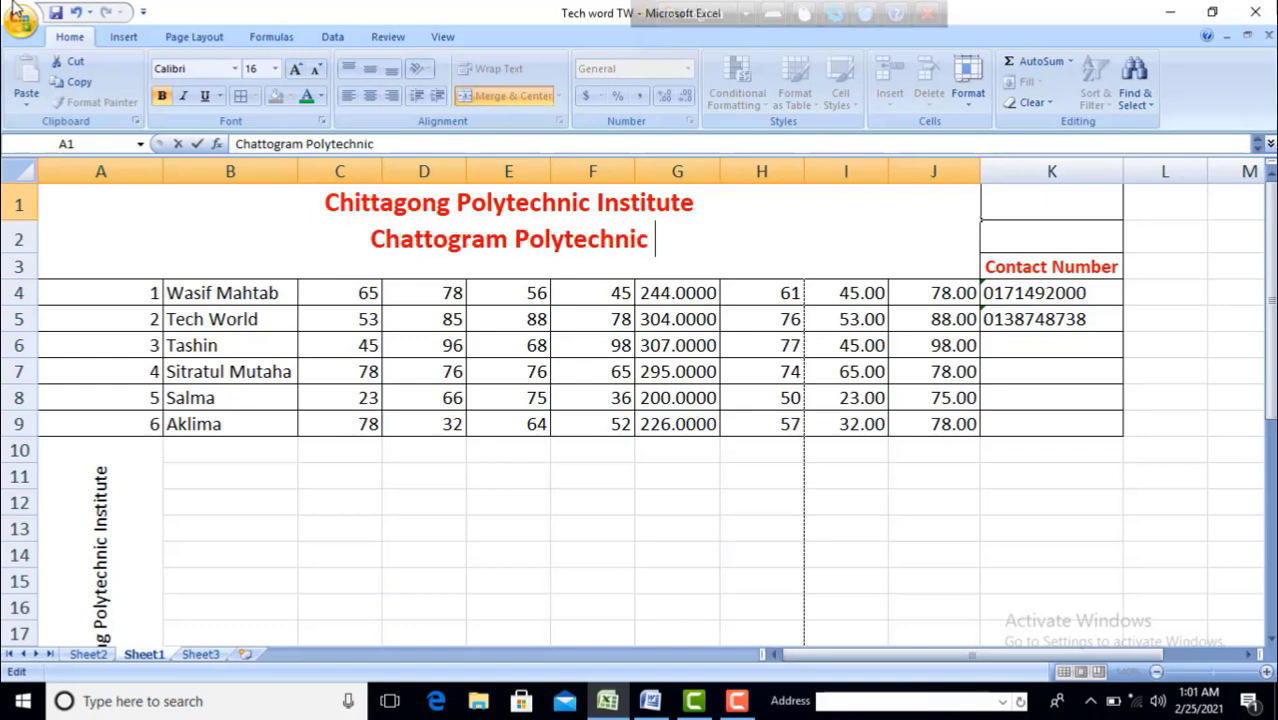
{"action": "type", "text": "Institu"}
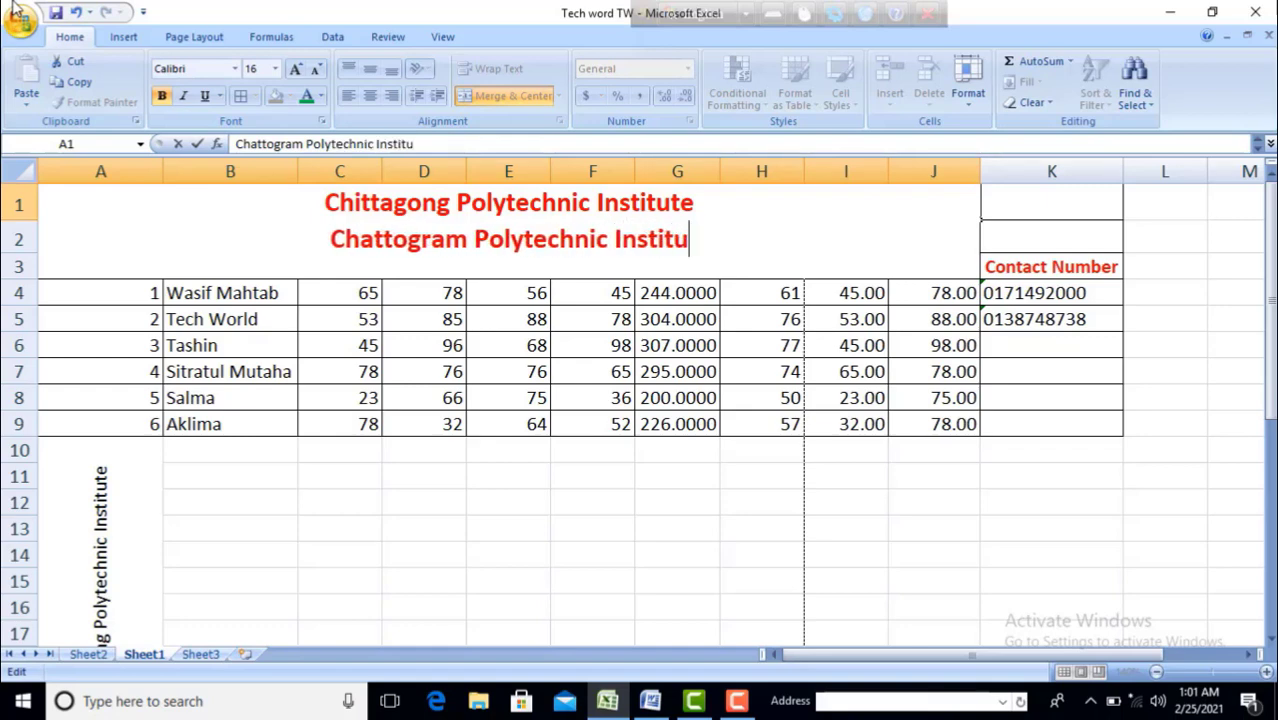
{"action": "type", "text": "te"}
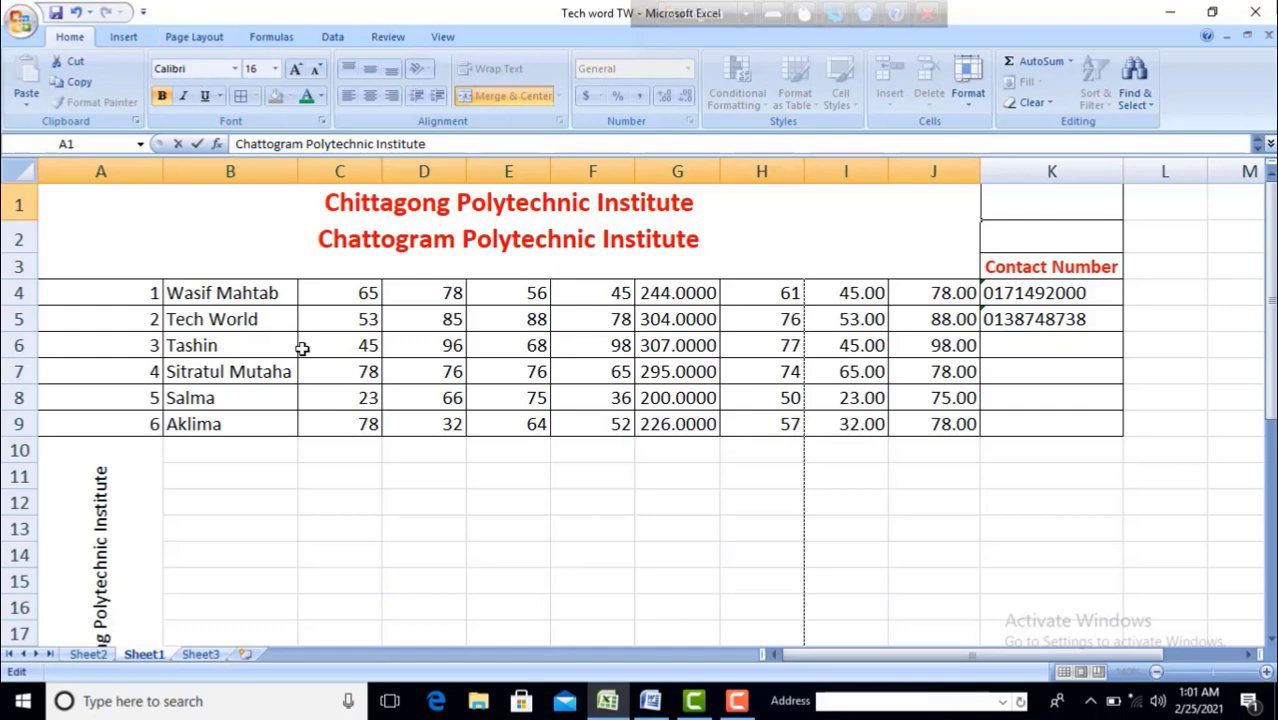
{"action": "left_click", "coordinate": [902, 506]}
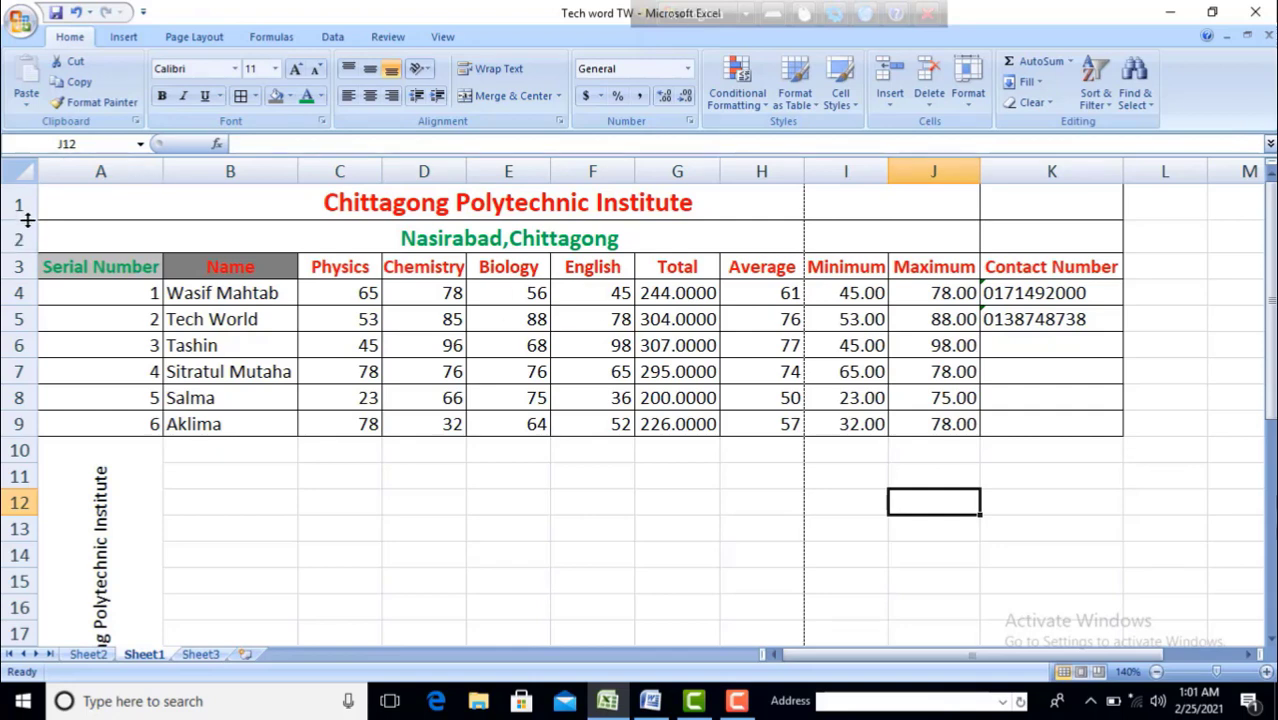
{"action": "left_click_drag", "start_coordinate": [27, 219], "coordinate": [27, 235]}
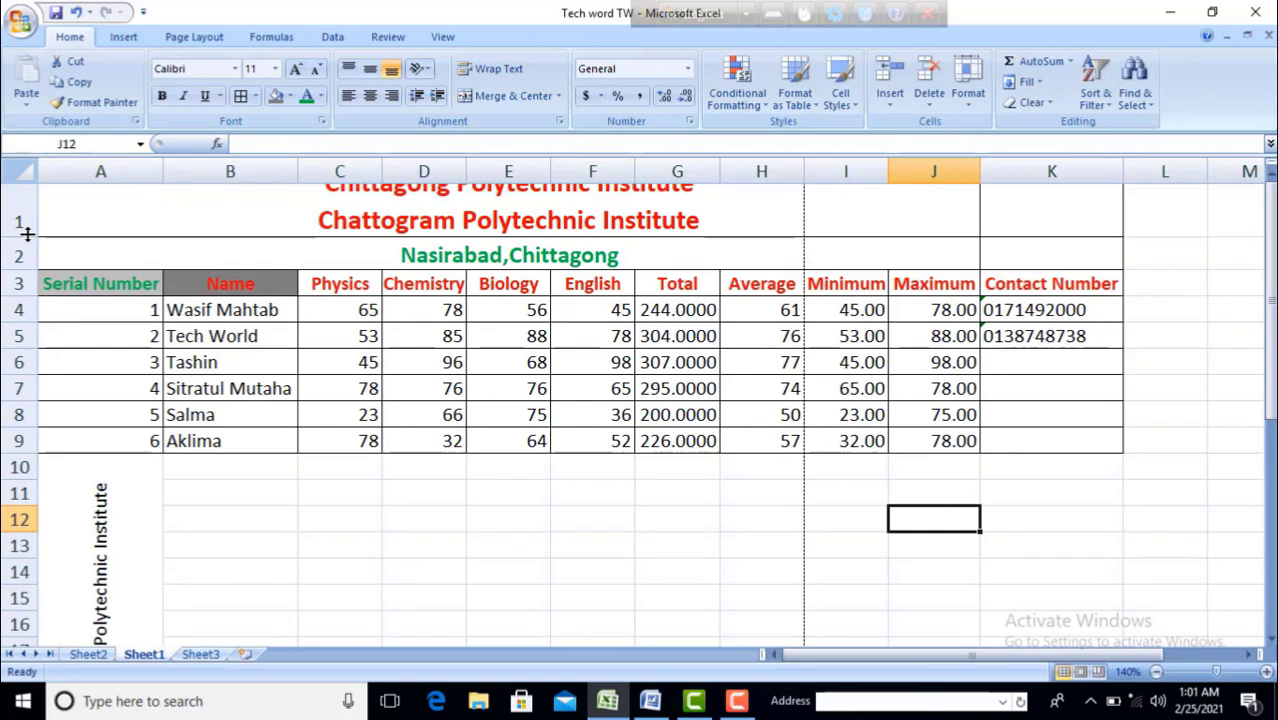
{"action": "left_click_drag", "start_coordinate": [27, 234], "coordinate": [27, 249]}
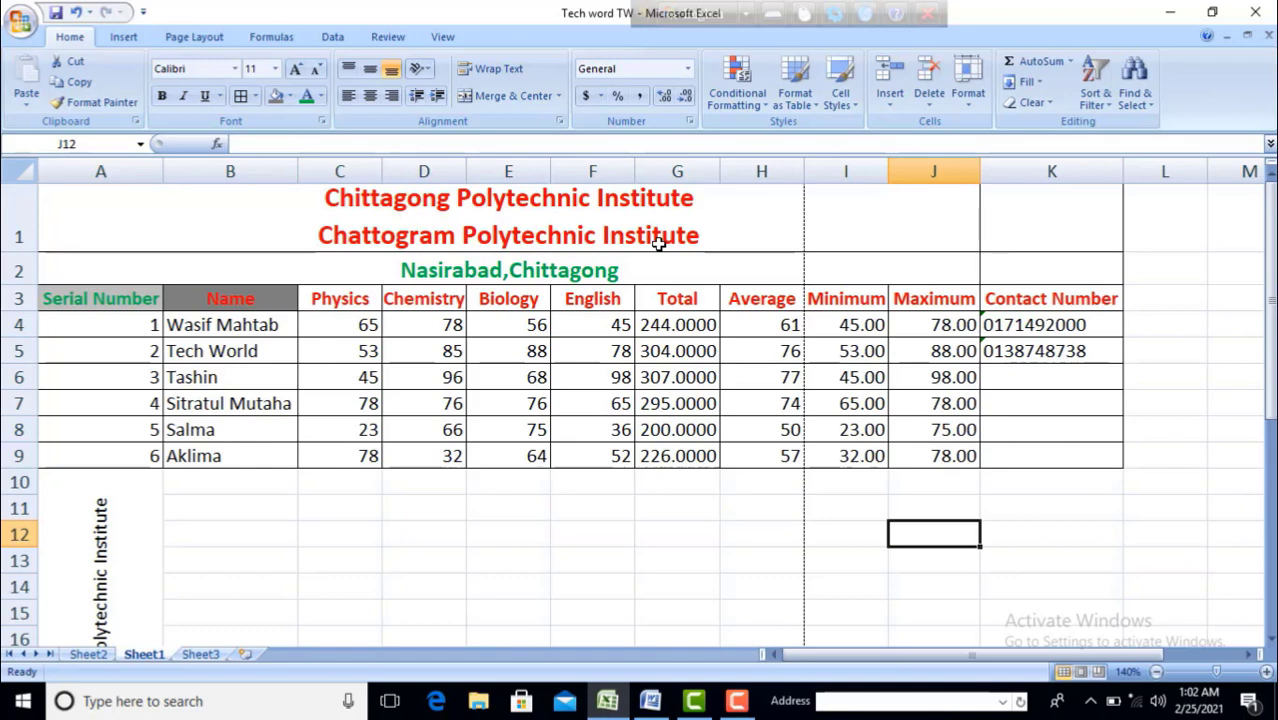
{"action": "left_click", "coordinate": [659, 243]}
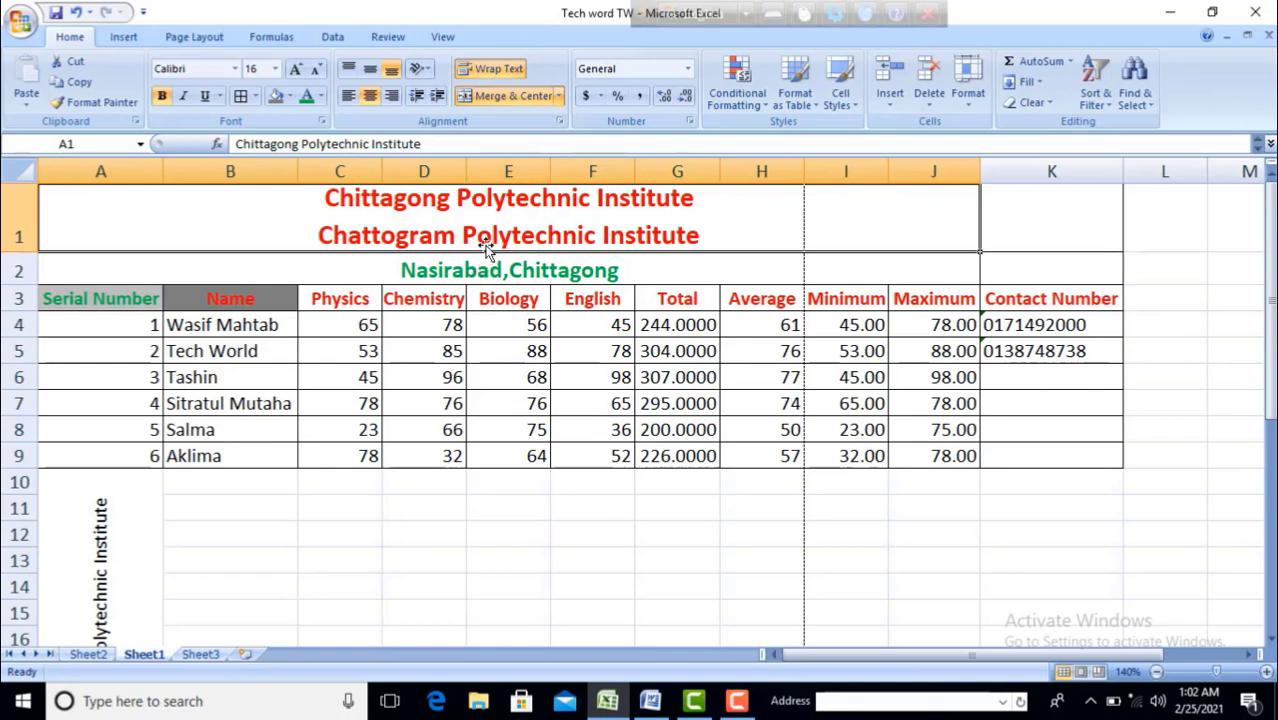
{"action": "left_click", "coordinate": [124, 38]}
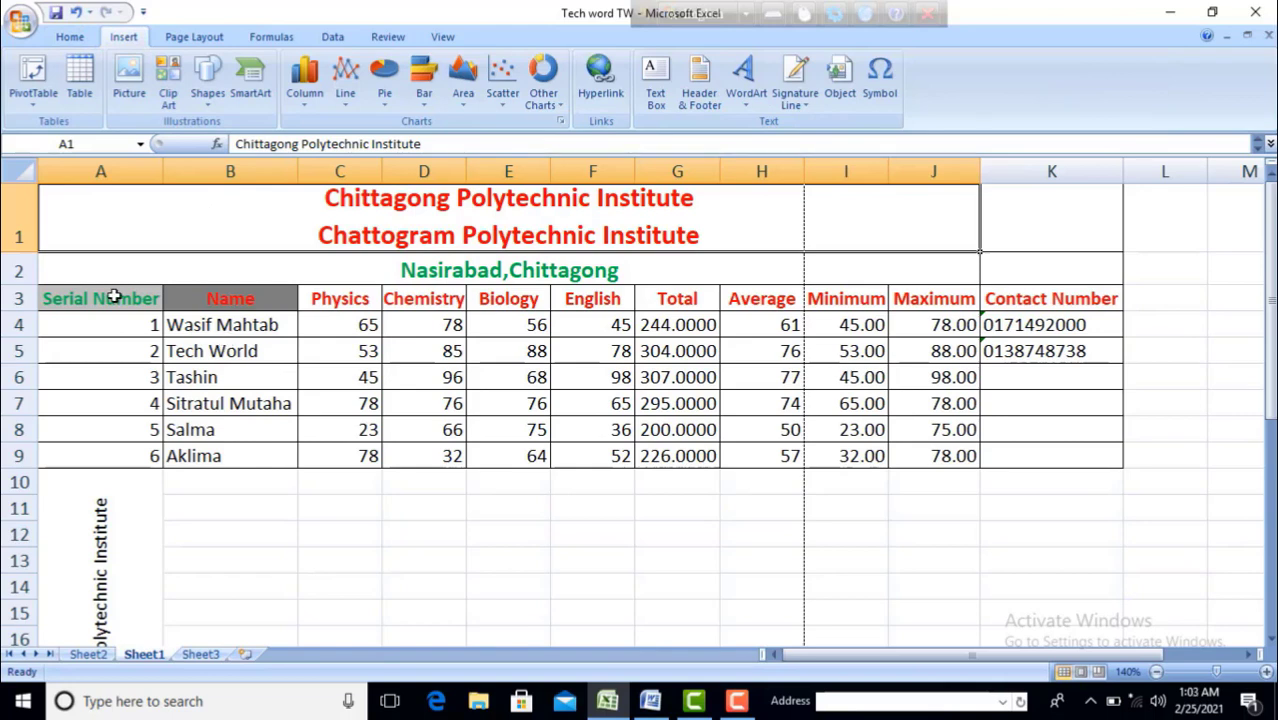
{"action": "mouse_move", "coordinate": [110, 298]}
{"action": "left_mouse_down"}
{"action": "mouse_move", "coordinate": [958, 468]}
{"action": "mouse_move", "coordinate": [1055, 455]}
{"action": "left_mouse_up"}
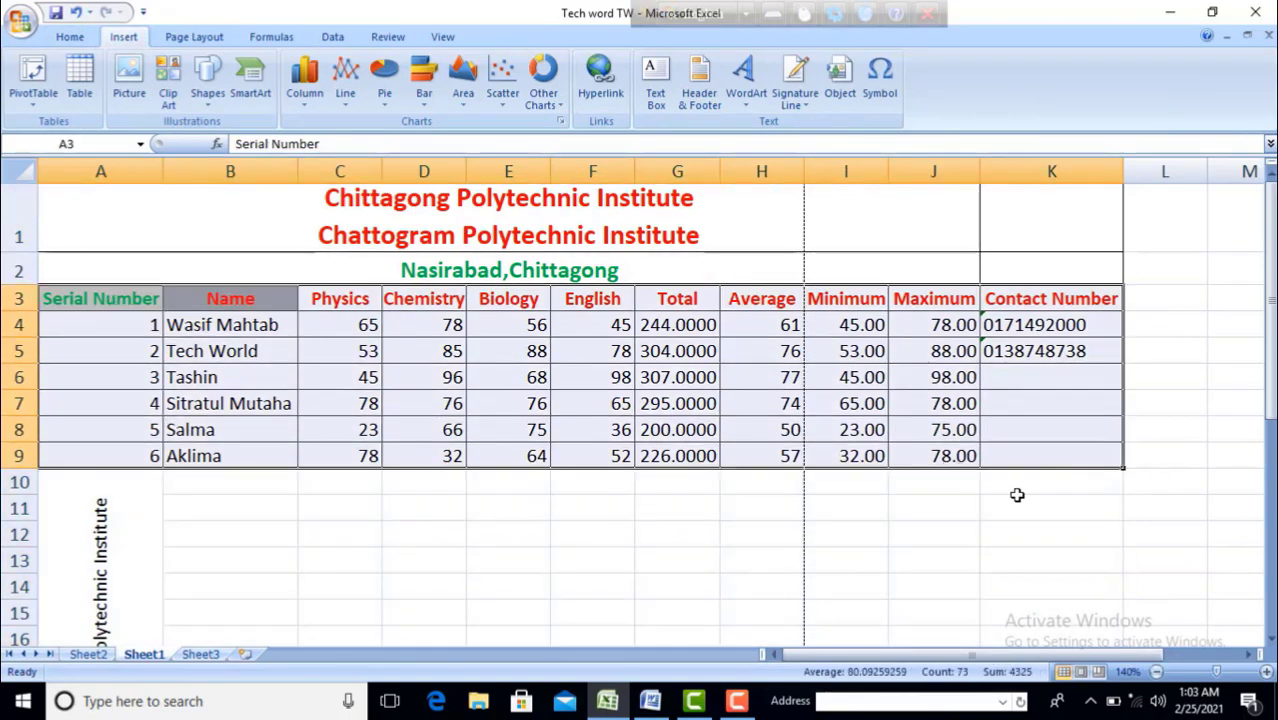
{"action": "left_click", "coordinate": [306, 98]}
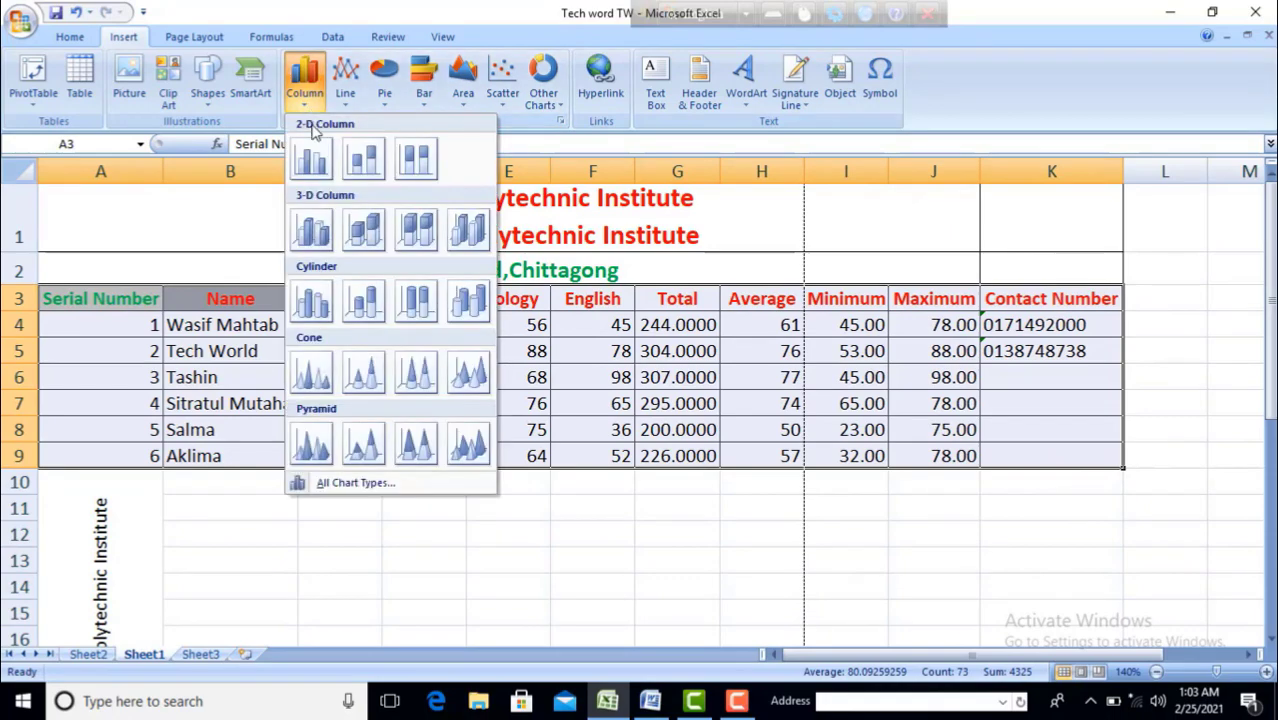
{"action": "left_click", "coordinate": [321, 172]}
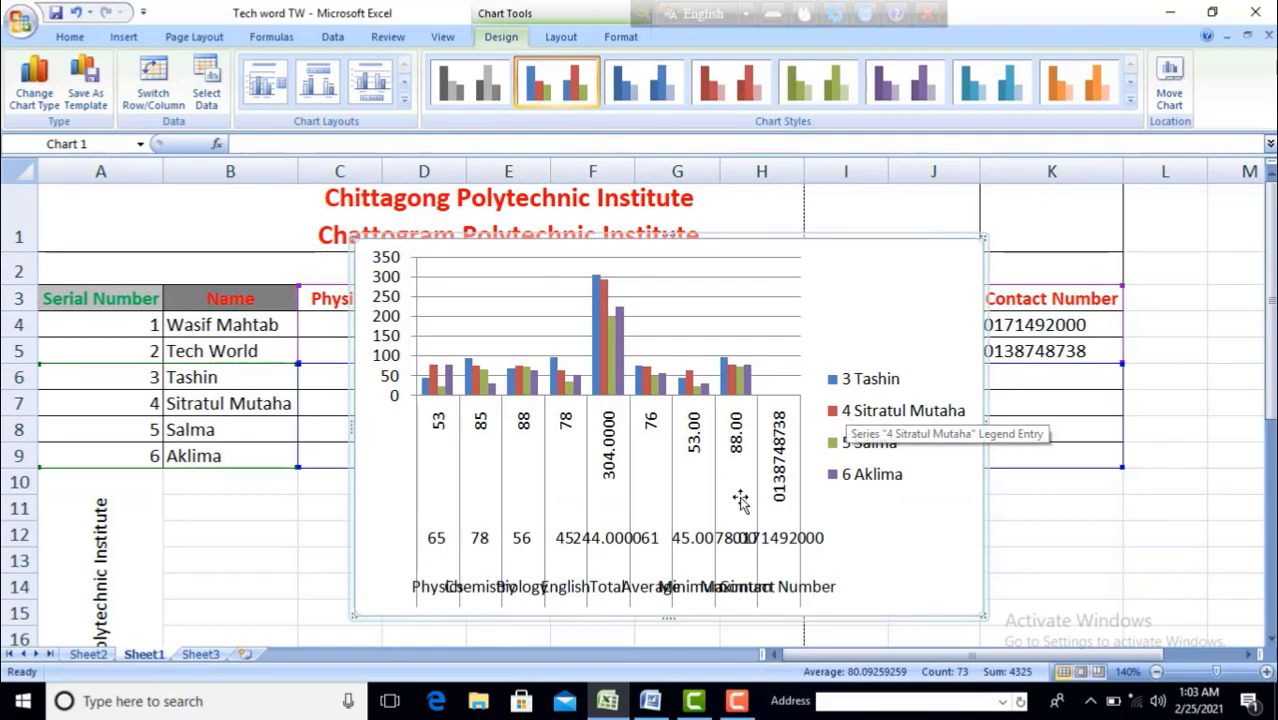
{"action": "scroll", "coordinate": [740, 500], "scroll_direction": "down", "scroll_amount": 1}
{"action": "scroll", "coordinate": [390, 384], "scroll_direction": "up", "scroll_amount": 1}
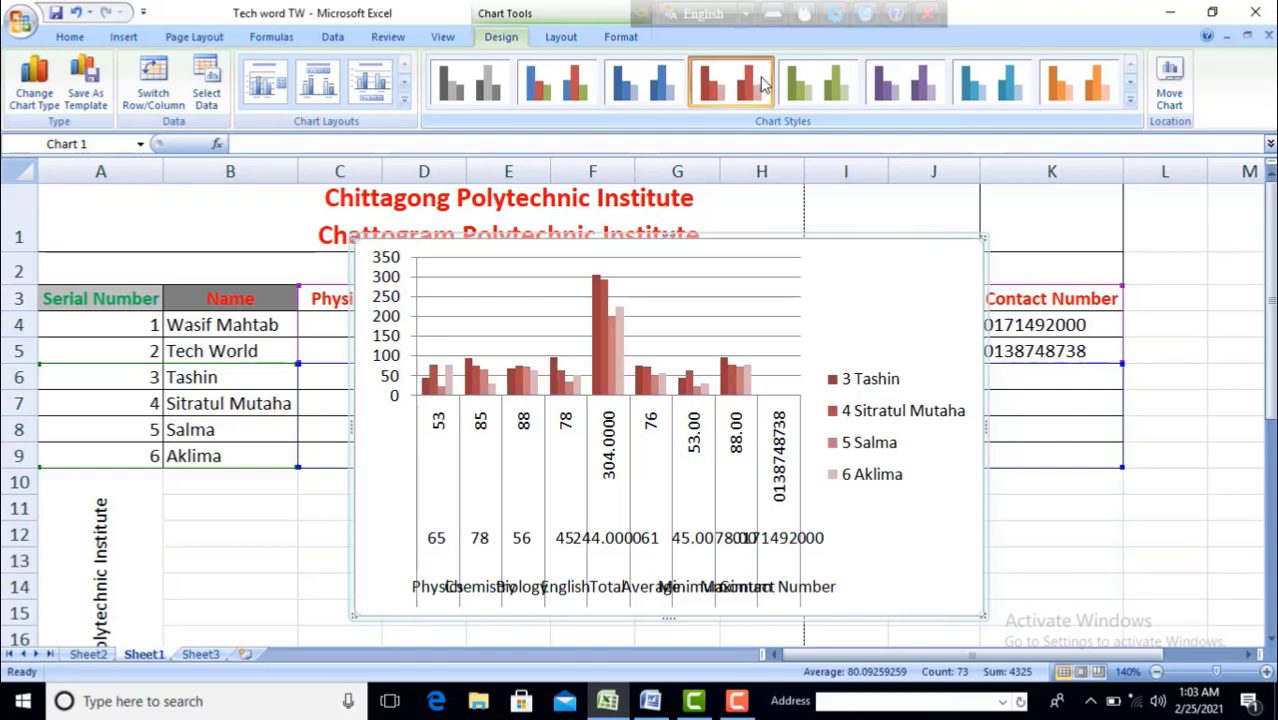
{"action": "left_click", "coordinate": [840, 86]}
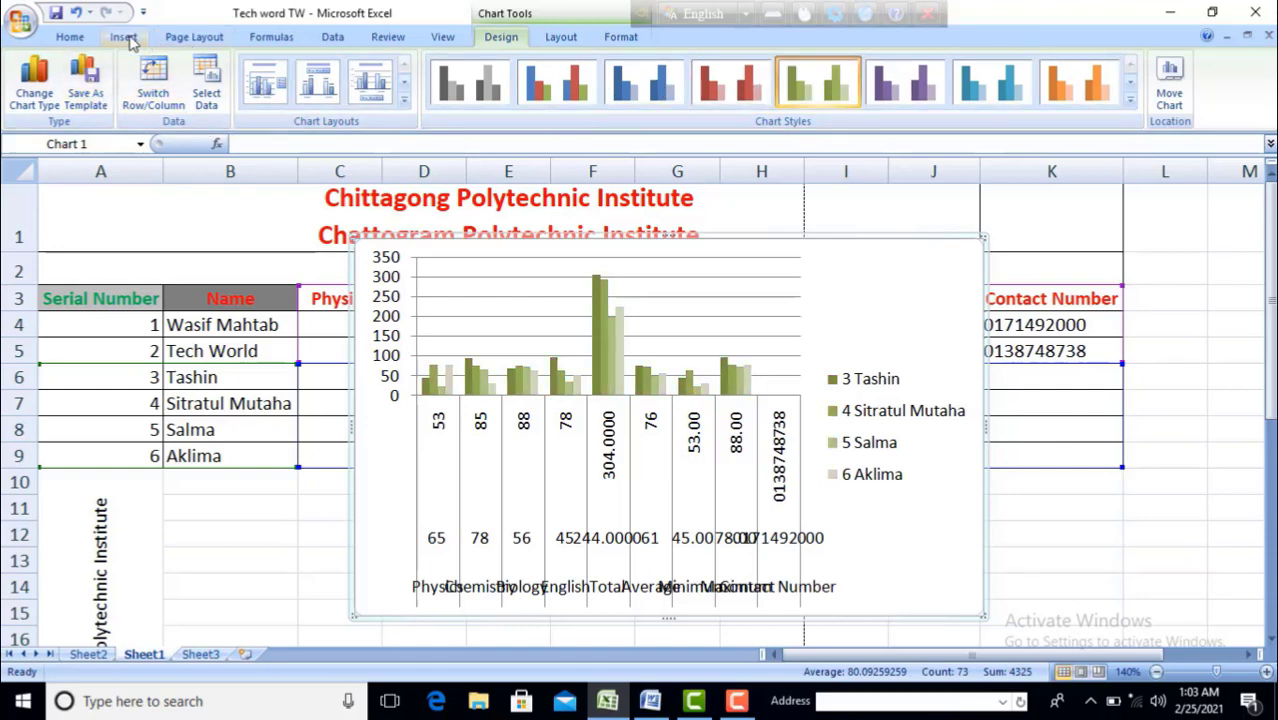
{"action": "key", "text": "Delete"}
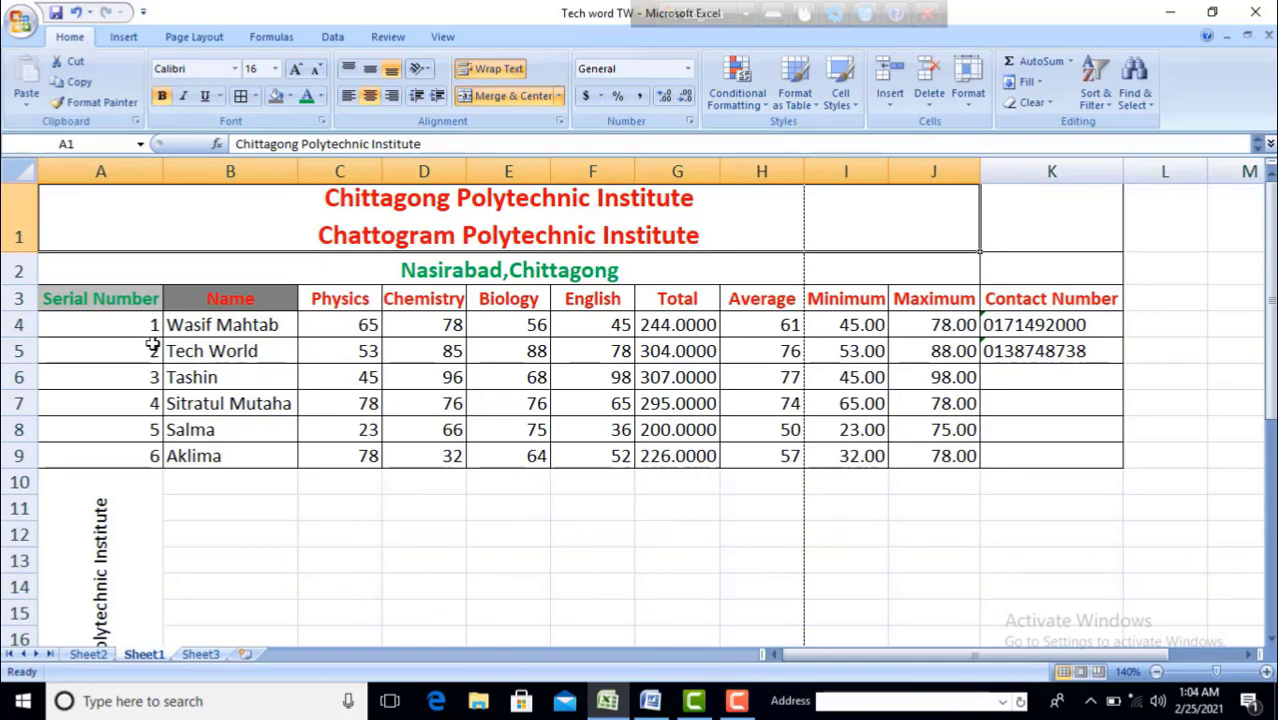
- Apply a Green-Yellow-Red colour scale to the marks table A3:K9
{"action": "left_click_drag", "start_coordinate": [114, 302], "coordinate": [1004, 462]}
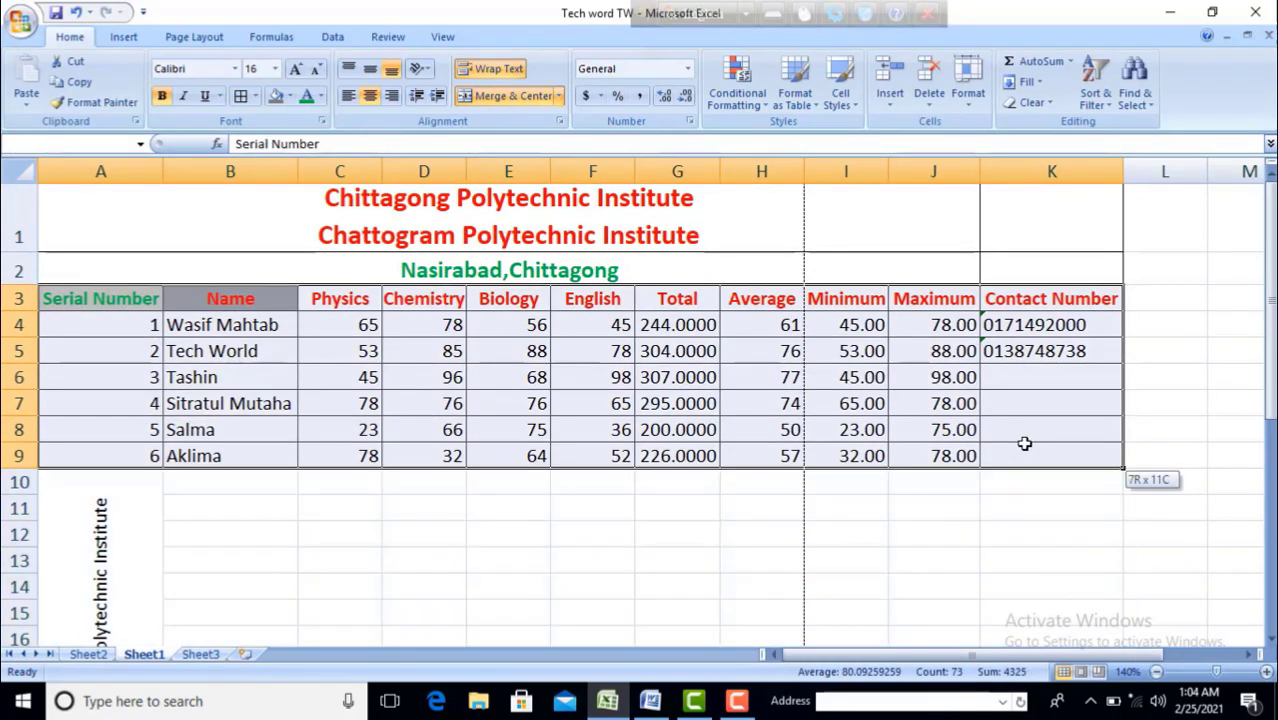
{"action": "left_click", "coordinate": [748, 108]}
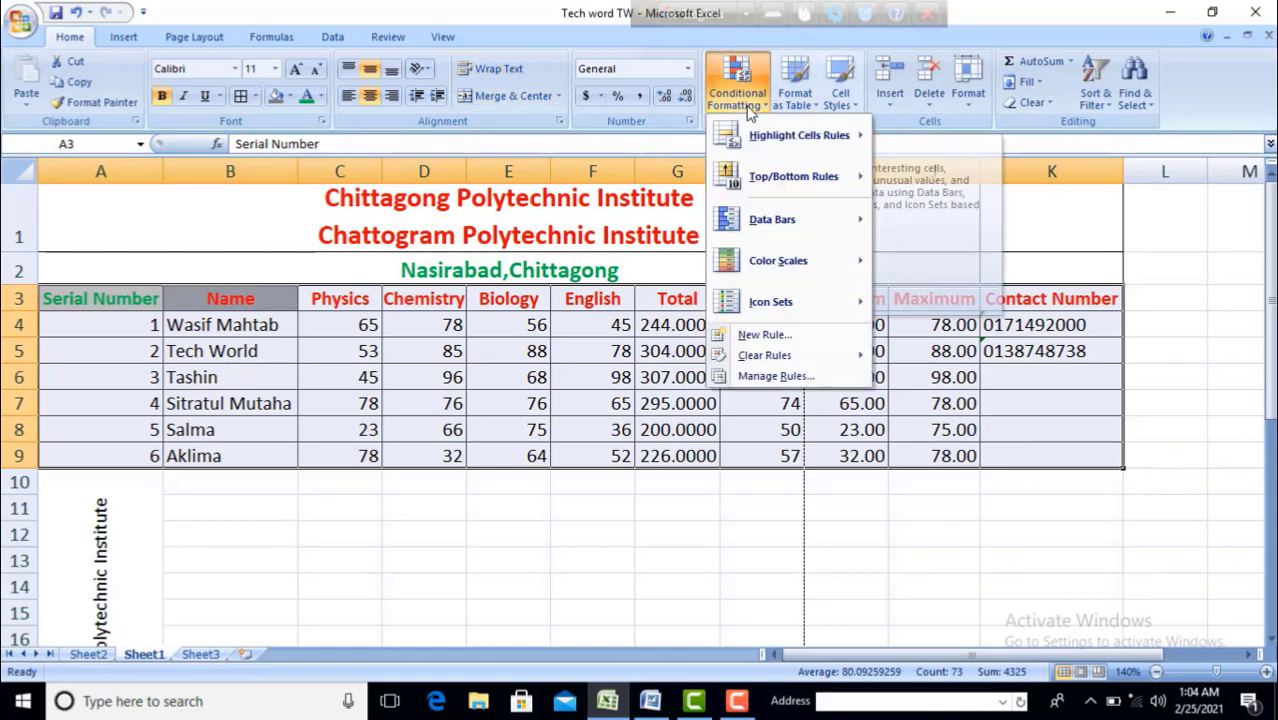
{"action": "mouse_move", "coordinate": [741, 222]}
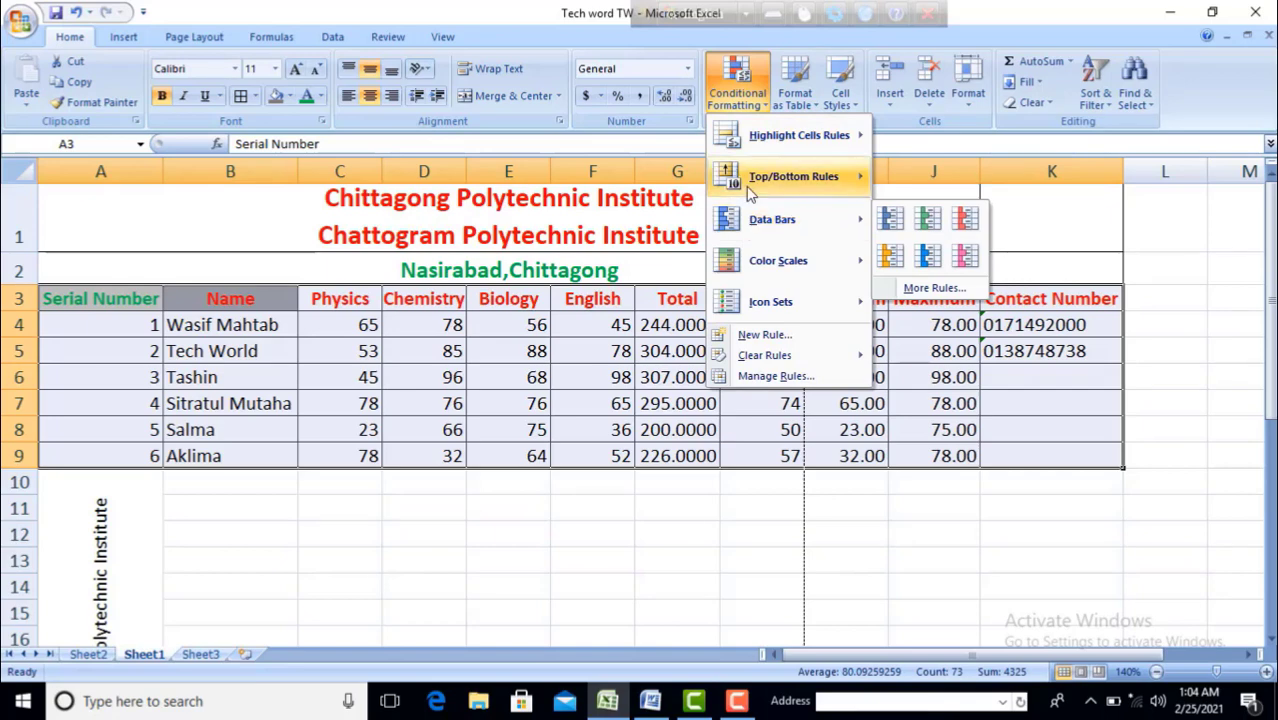
{"action": "mouse_move", "coordinate": [744, 262]}
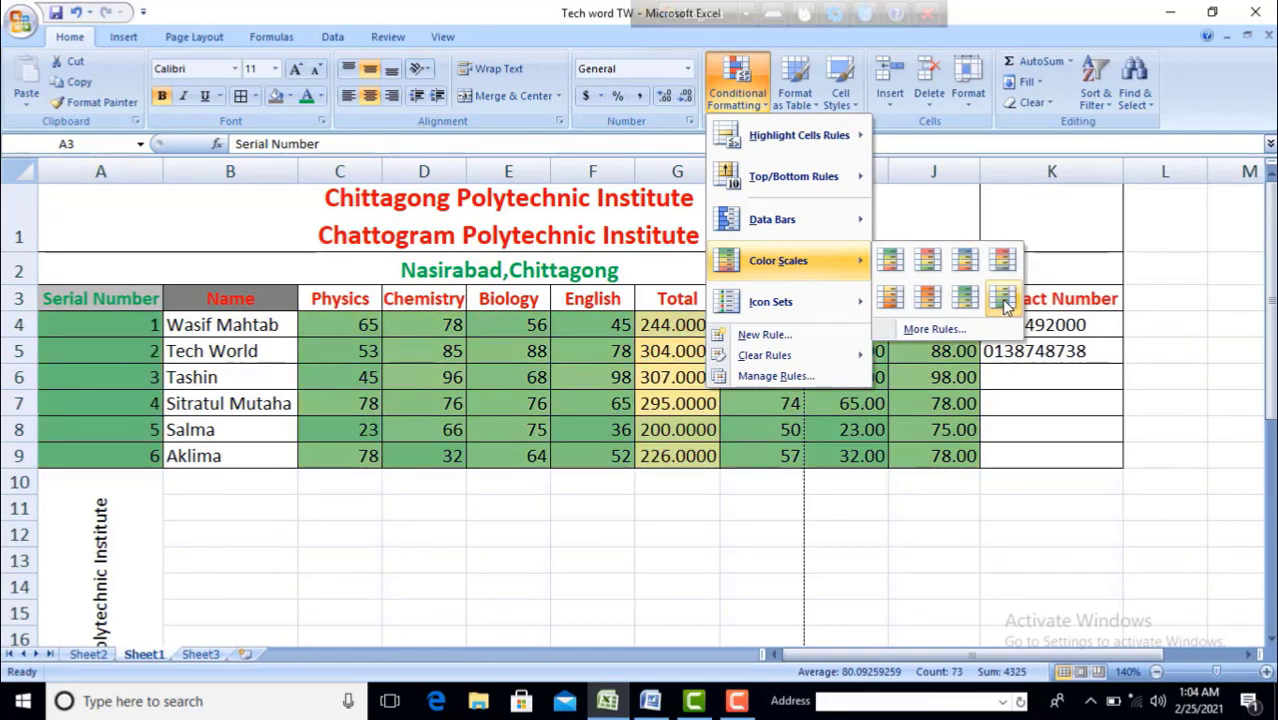
{"action": "left_click", "coordinate": [926, 262]}
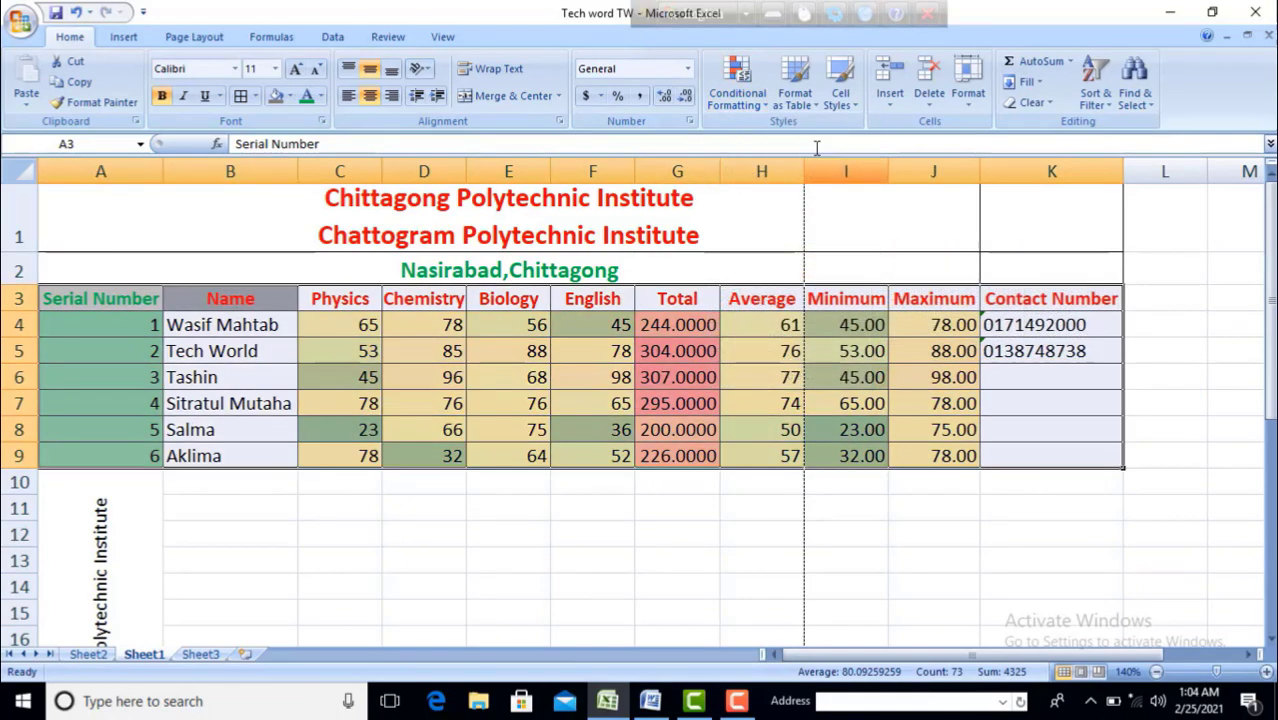
- Try a light orange Format as Table style on A3:K9, then undo it
{"action": "left_click", "coordinate": [797, 100]}
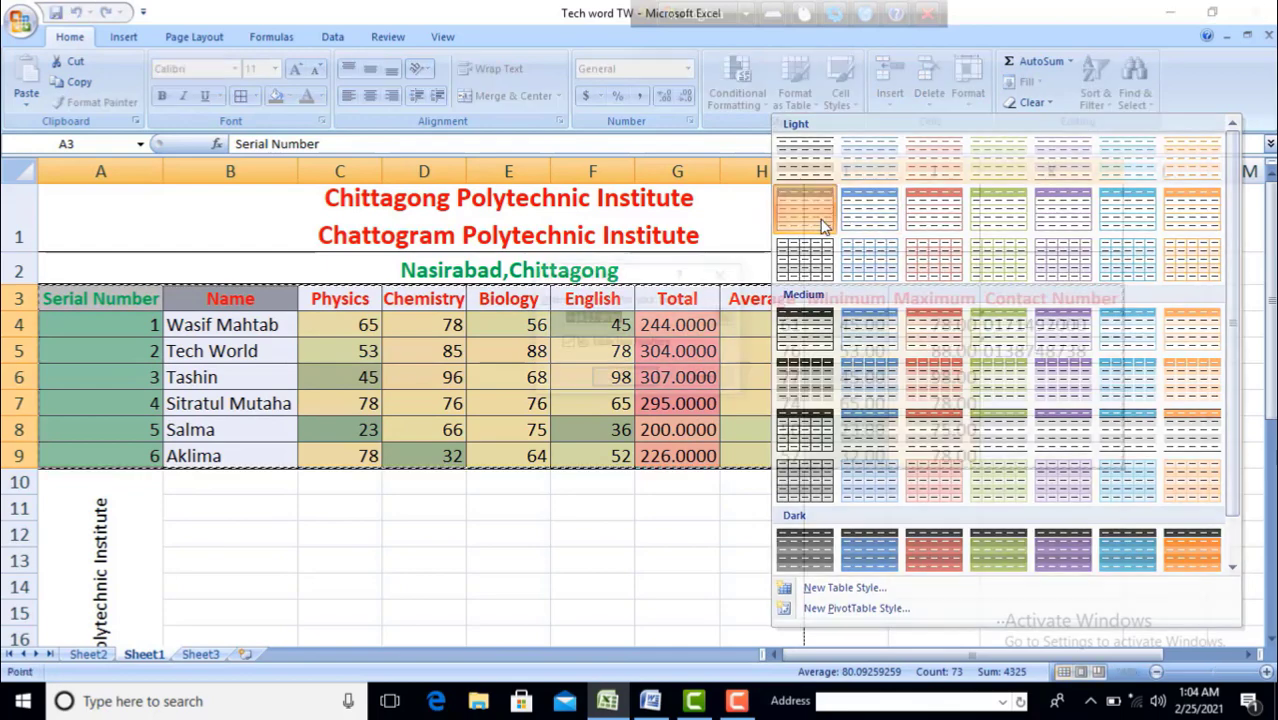
{"action": "left_click", "coordinate": [823, 222]}
{"action": "left_click", "coordinate": [625, 381]}
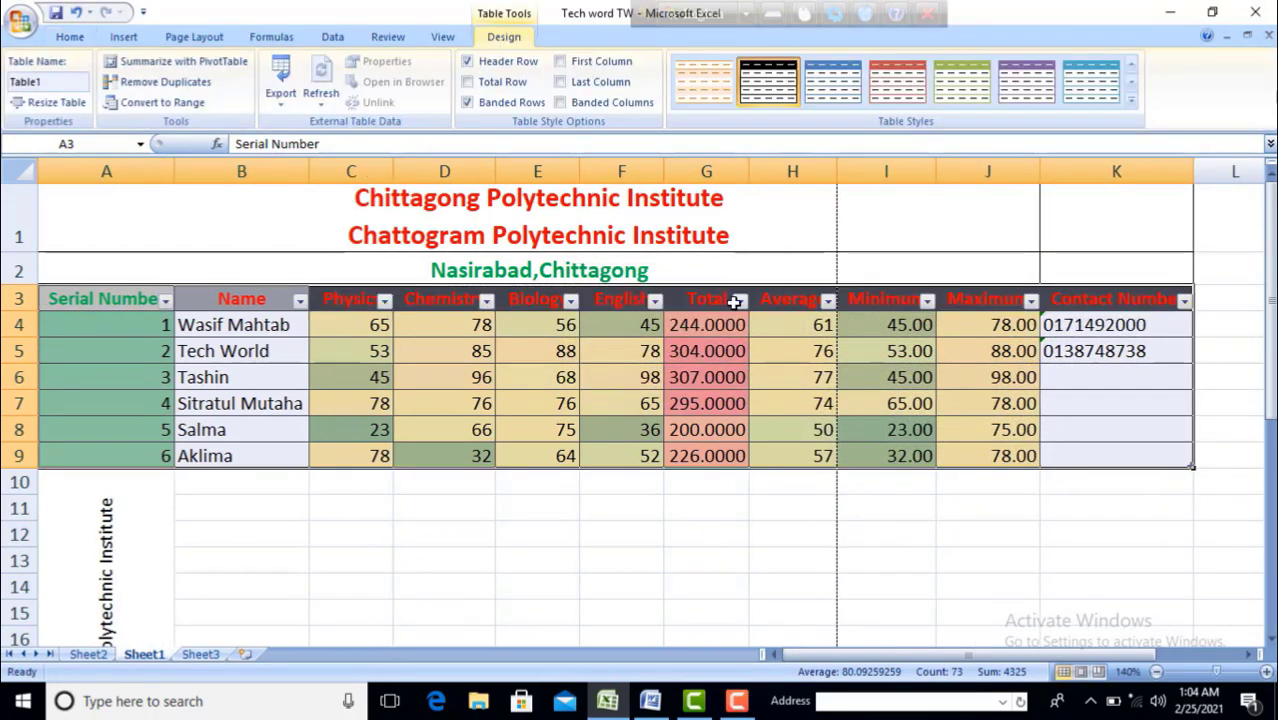
{"action": "key", "text": "ctrl+z"}
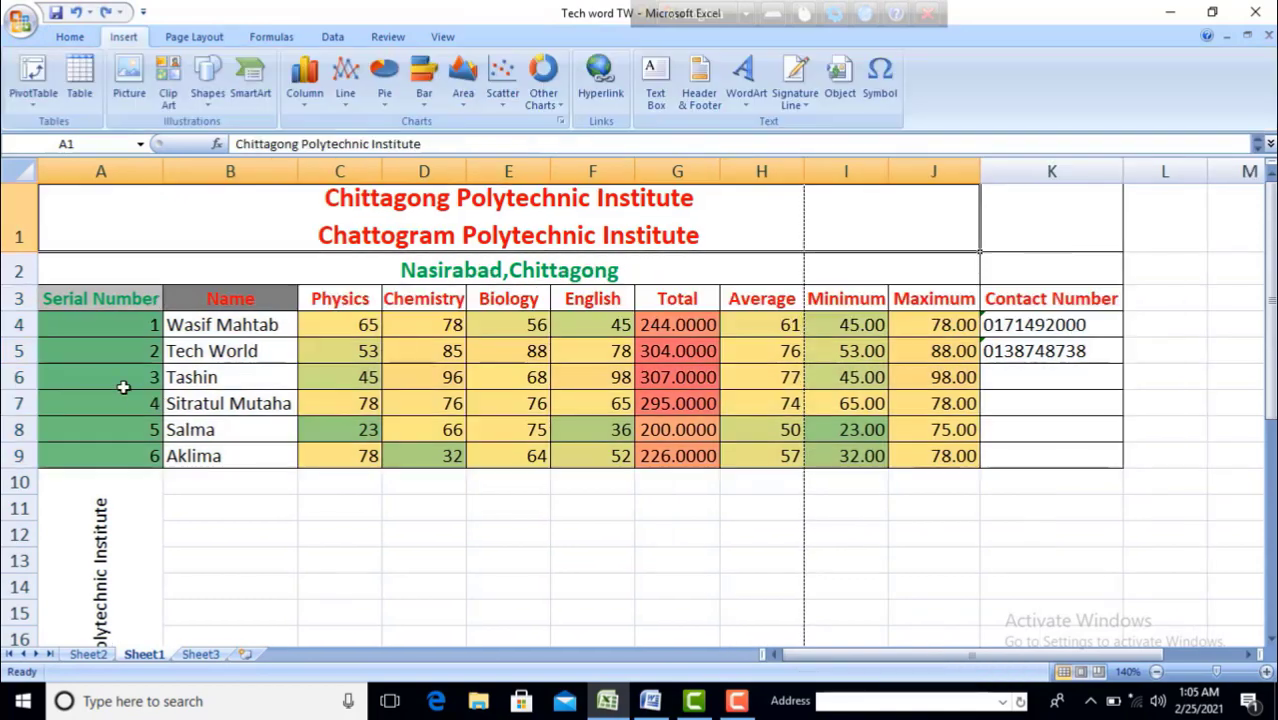
{"action": "left_click", "coordinate": [105, 331]}
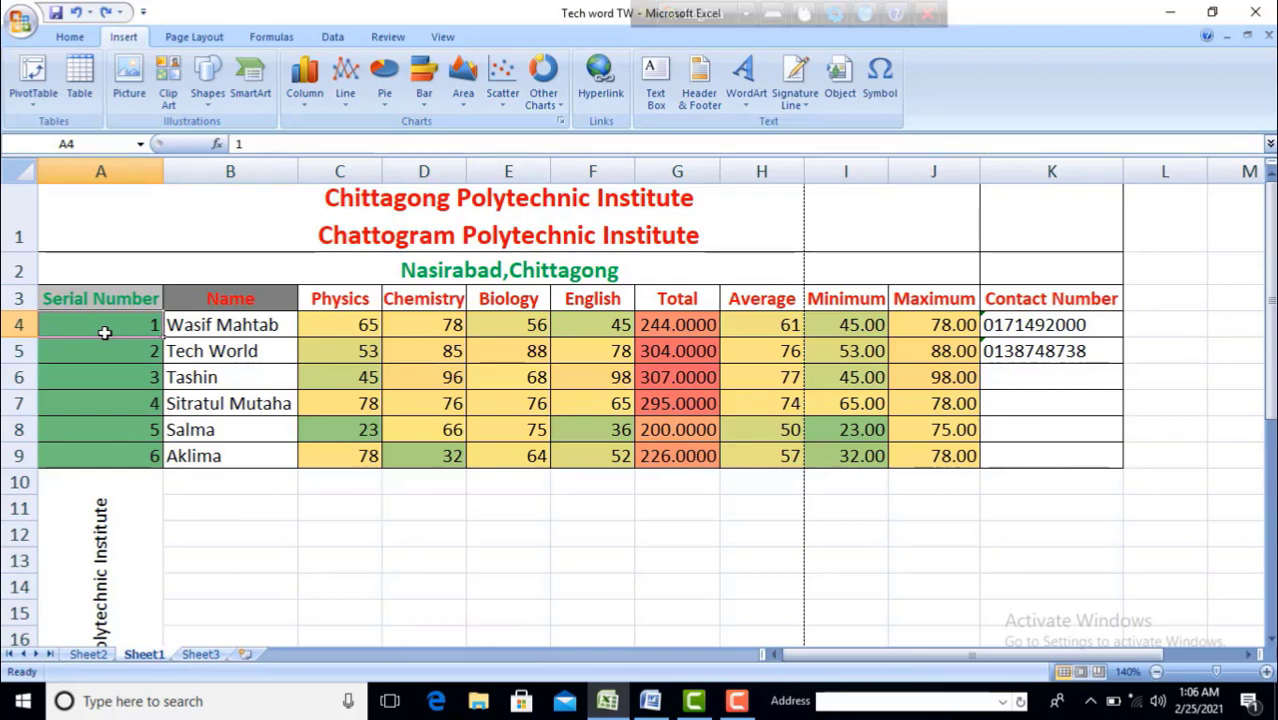
{"action": "key", "text": "ctrl+Right"}
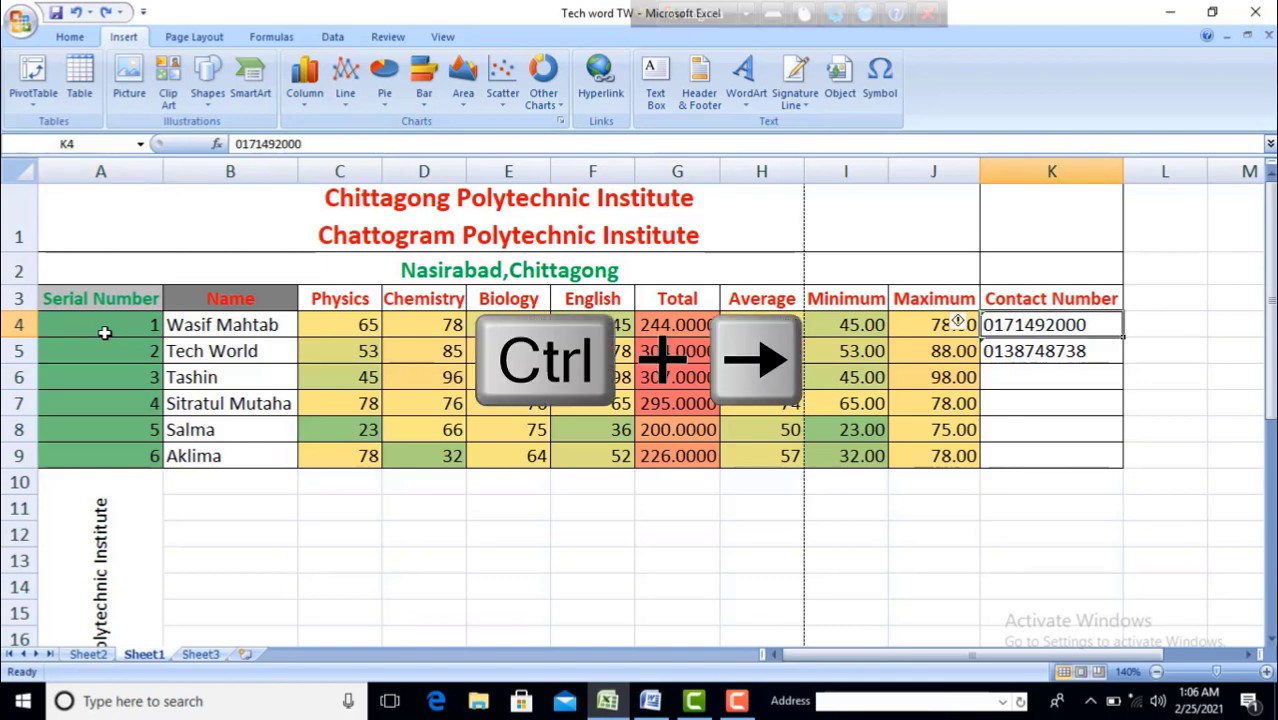
{"action": "key", "text": "ctrl+Right"}
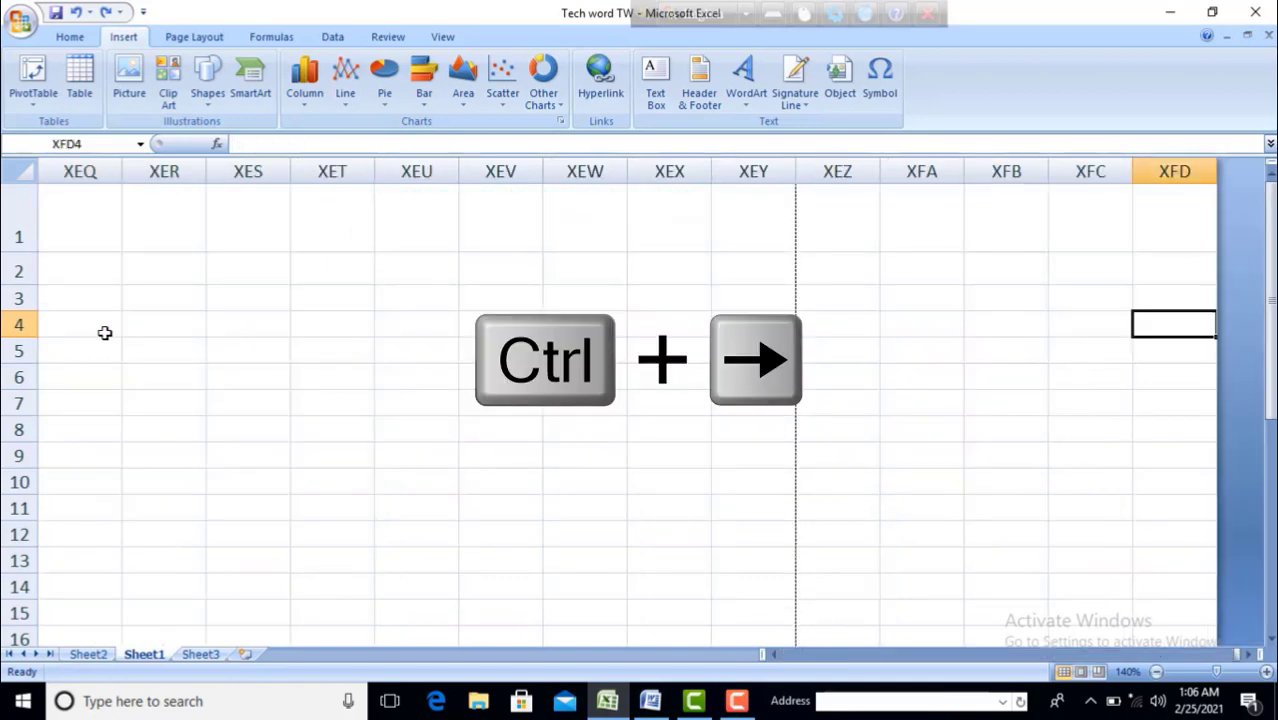
{"action": "key", "text": "ctrl+Down"}
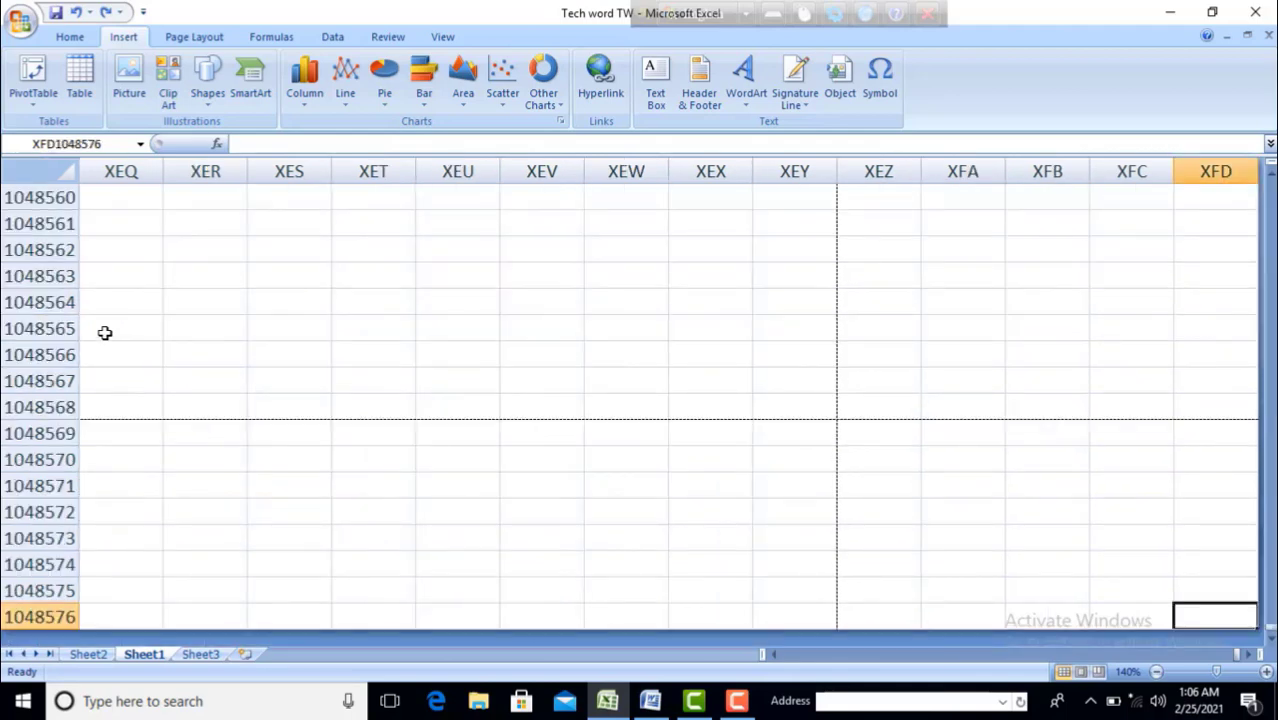
{"action": "key", "text": "ctrl+Up"}
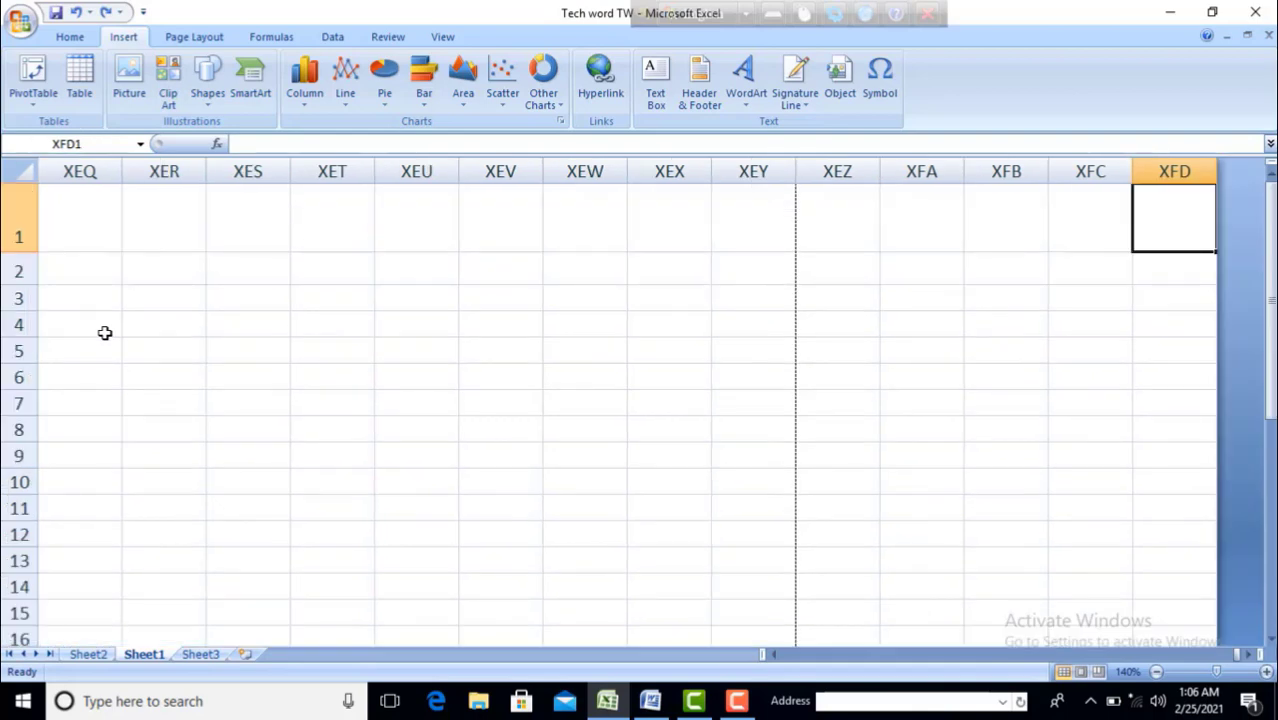
{"action": "key", "text": "ctrl+Down"}
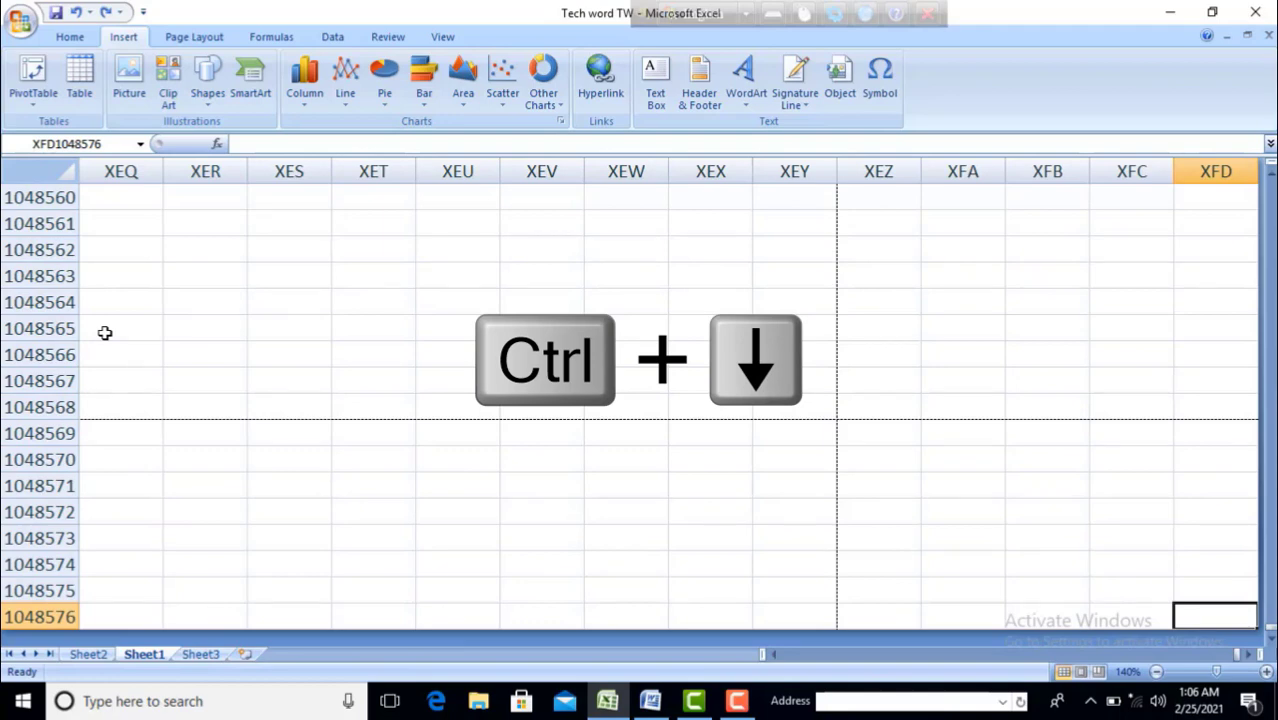
{"action": "key", "text": "ctrl+Left"}
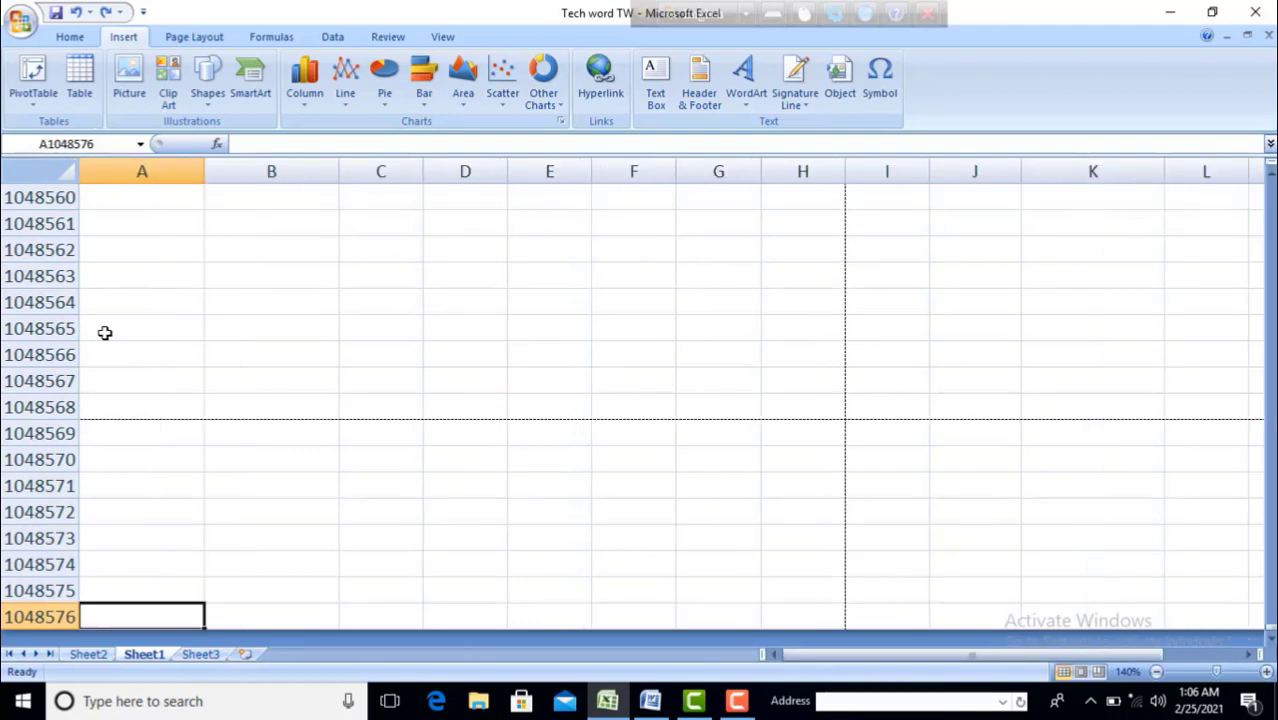
{"action": "key", "text": "ctrl+Up"}
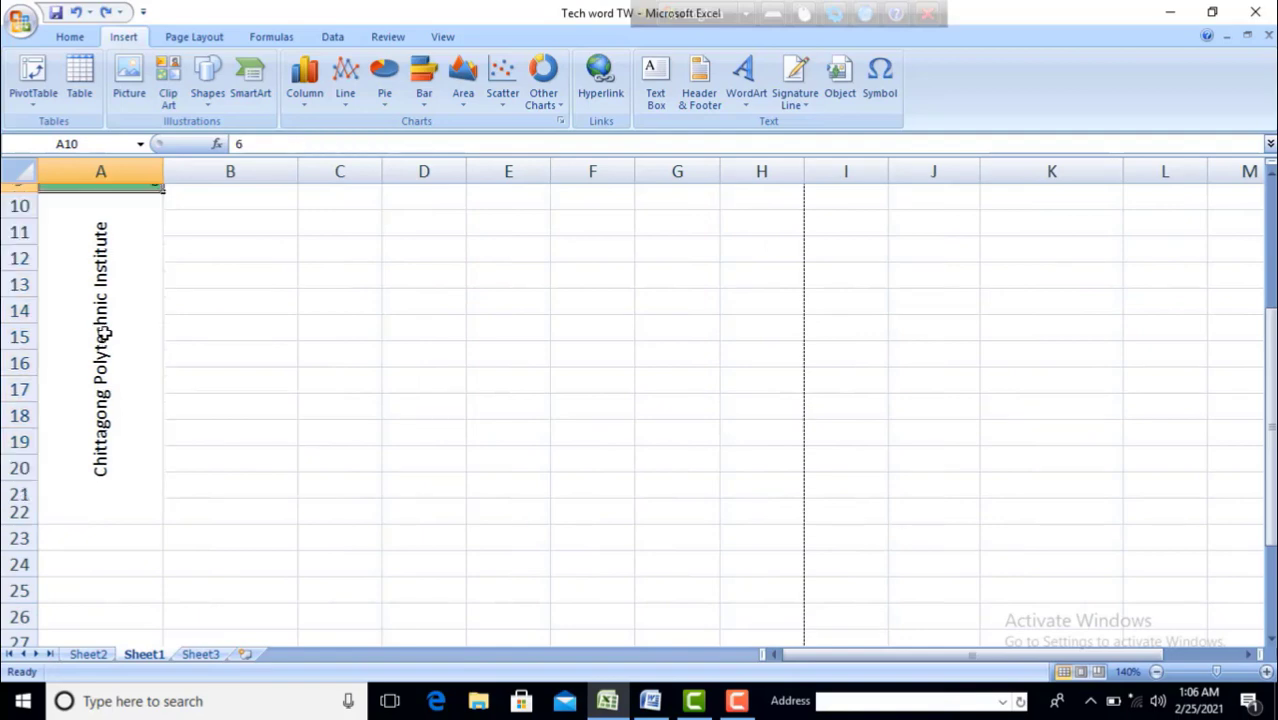
{"action": "key", "text": "ctrl+Up"}
{"action": "key", "text": "ctrl+Up"}
{"action": "key", "text": "ctrl+Up"}
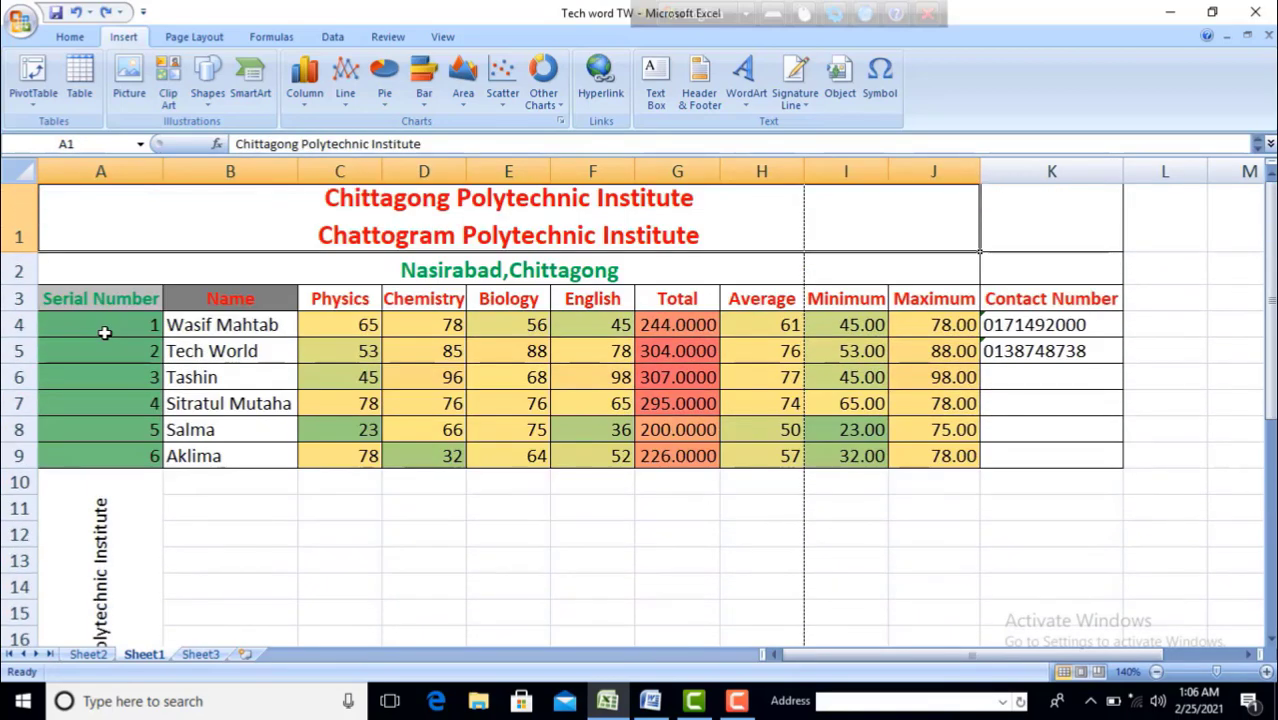